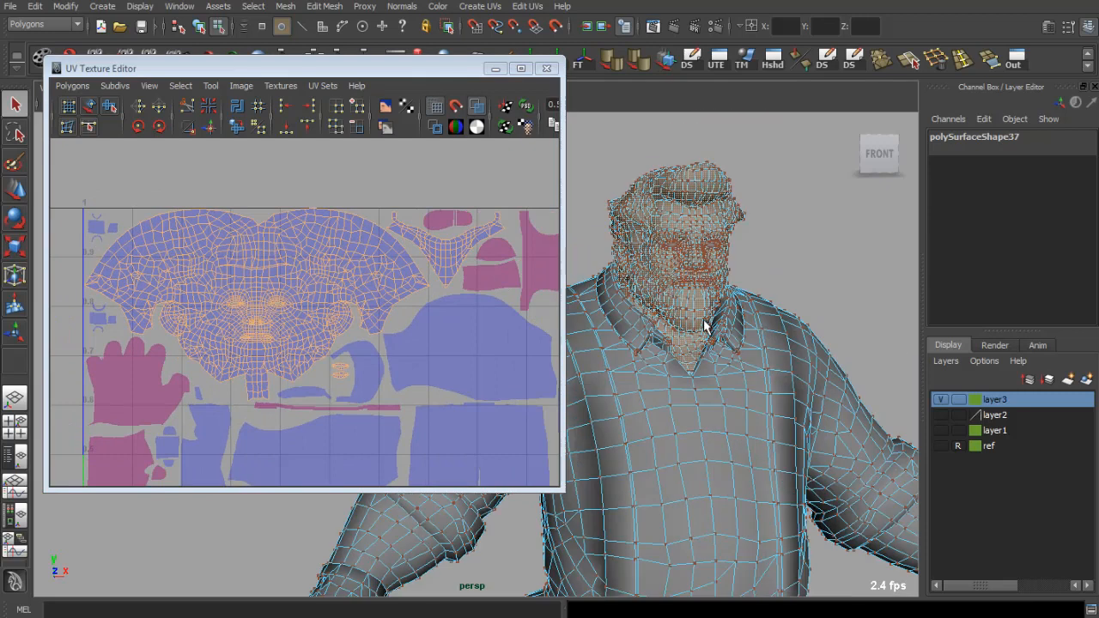
Close the UV Texture Editor and extract the selected head and neck faces from the character into a separate mesh.
alt+right_drag(704, 322, 714, 336)
alt+drag(713, 336, 722, 336)
click(547, 69)
alt+middle_drag(670, 196, 541, 234)
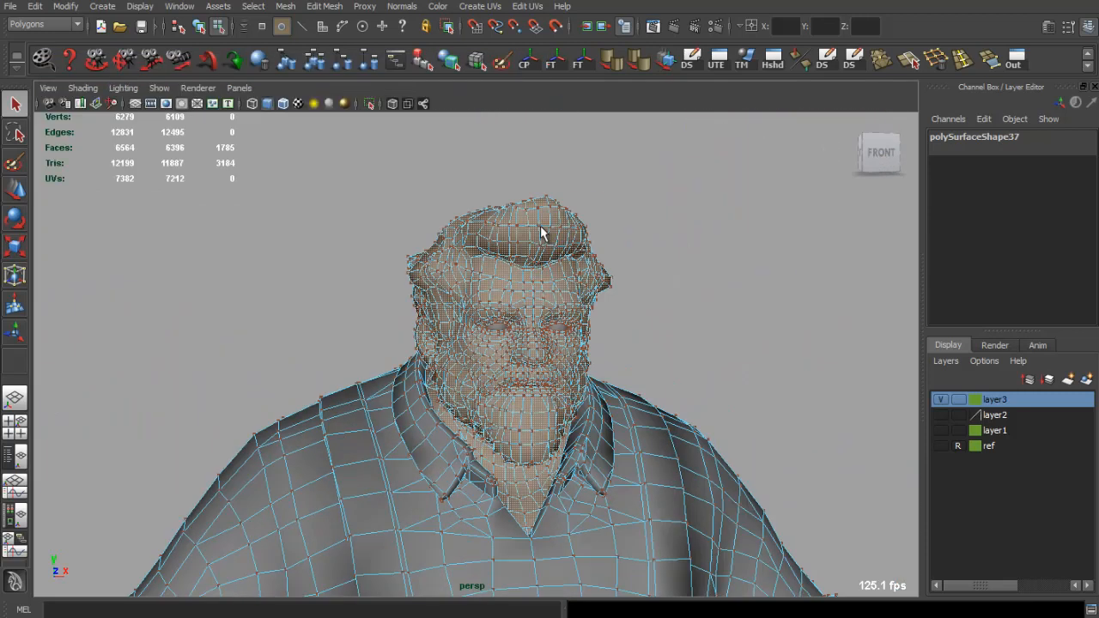
scroll(541, 234, up, 2)
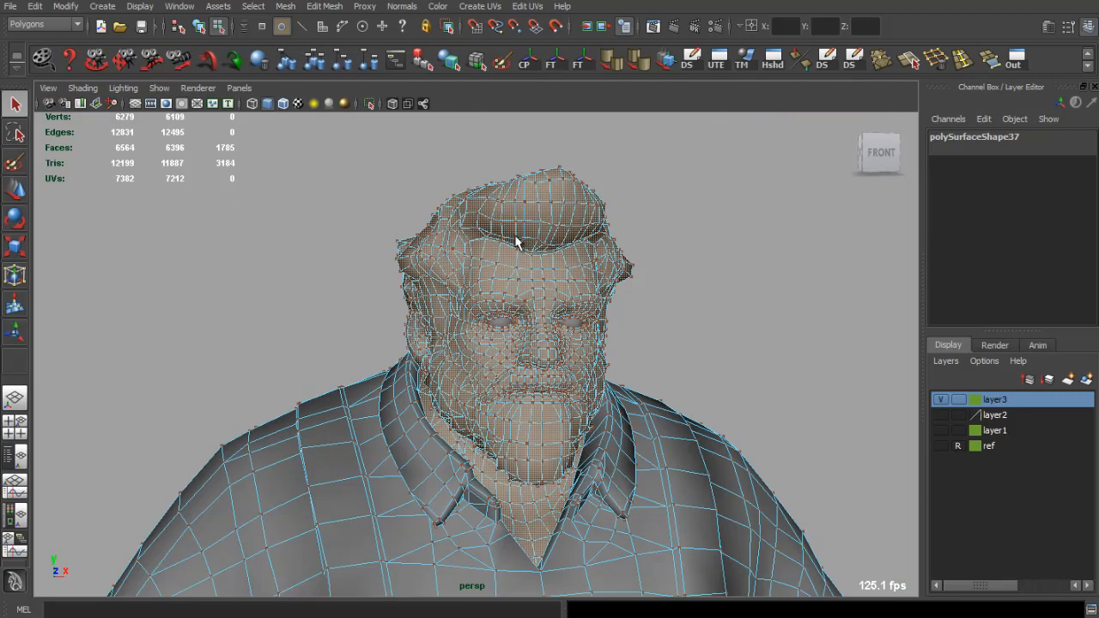
alt+drag(509, 244, 591, 246)
click(324, 7)
mouse_move(287, 10)
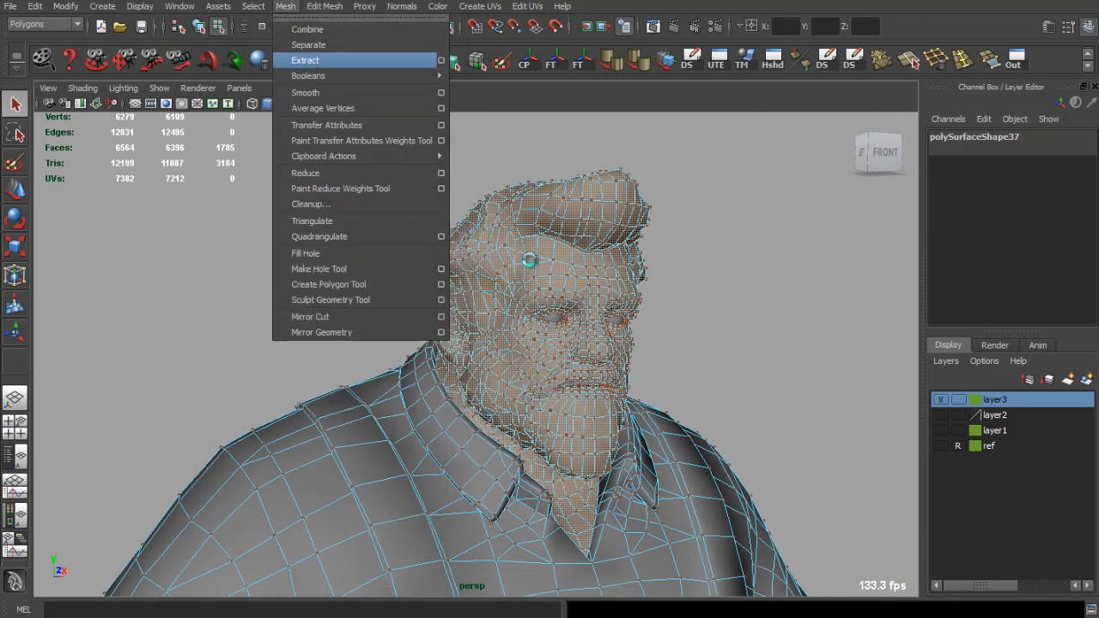
click(305, 60)
Isolate the extracted head and examine its UV layout in the UV Texture Editor.
click(372, 104)
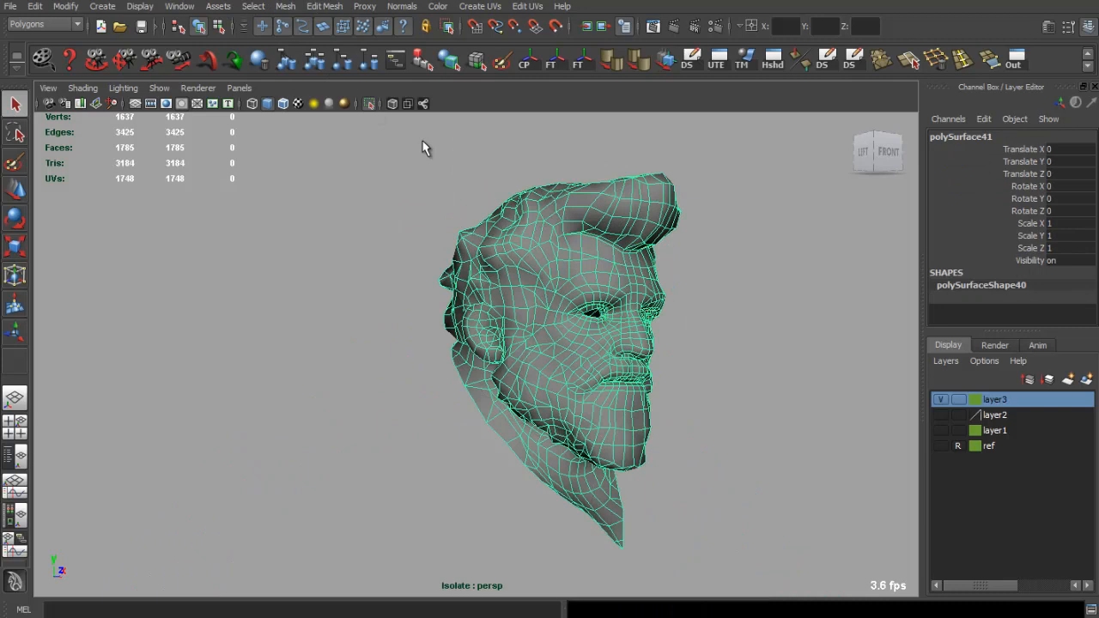
alt+drag(455, 249, 679, 103)
click(719, 58)
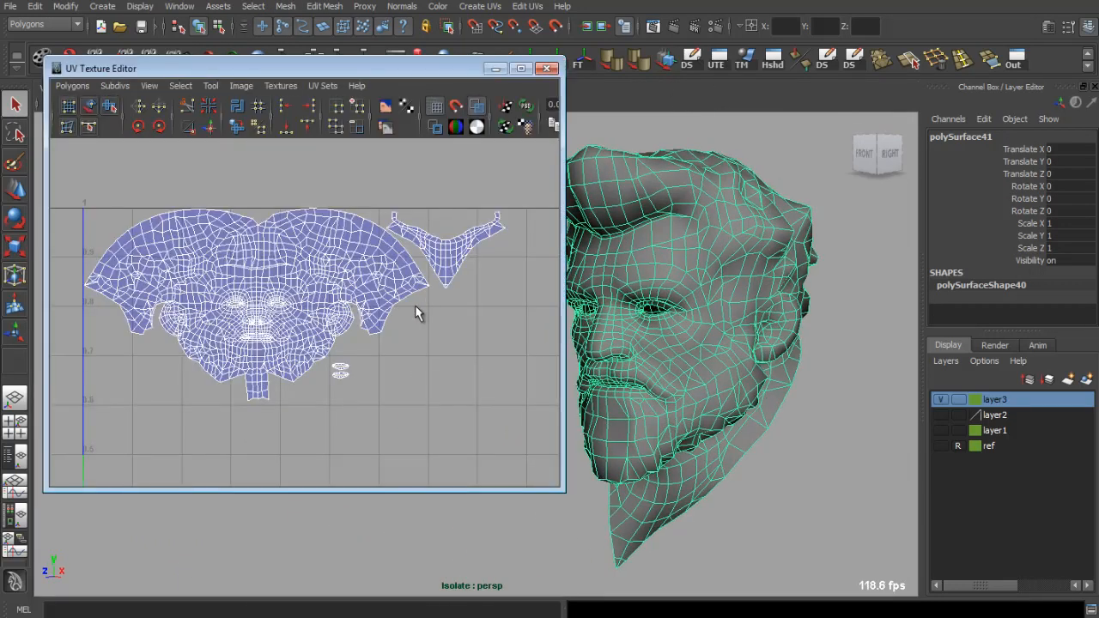
scroll(392, 209, down, 3)
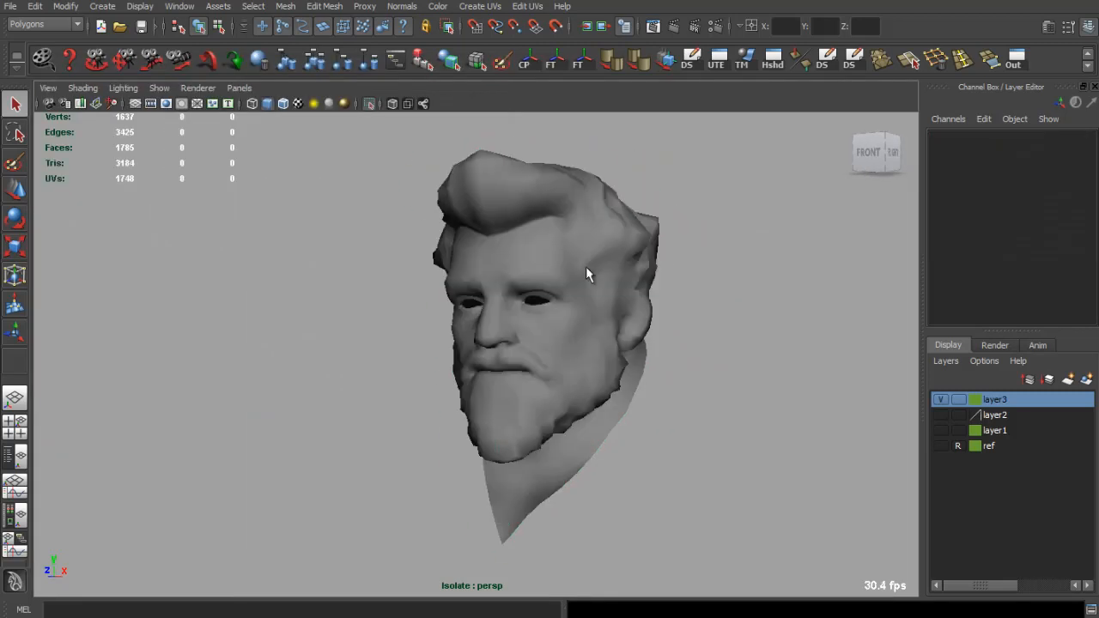
Turn off isolation and export the selected low-poly head to the baking folder as character_low_head.
click(586, 273)
click(369, 103)
alt+drag(544, 241, 678, 224)
alt+right_drag(678, 223, 630, 177)
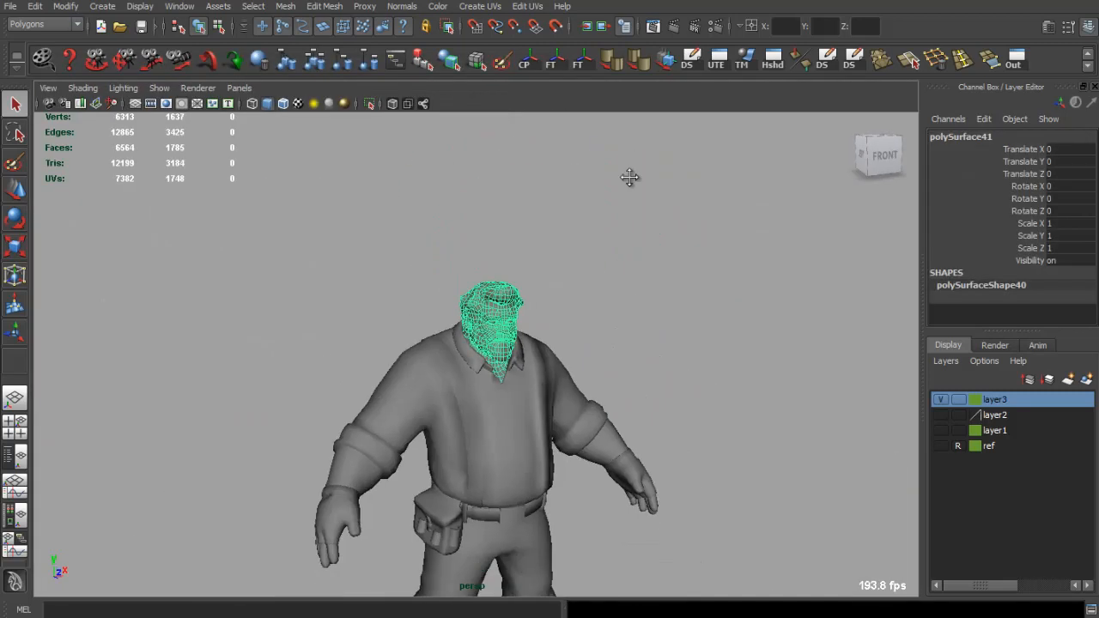
alt+middle_drag(619, 335, 603, 193)
click(10, 7)
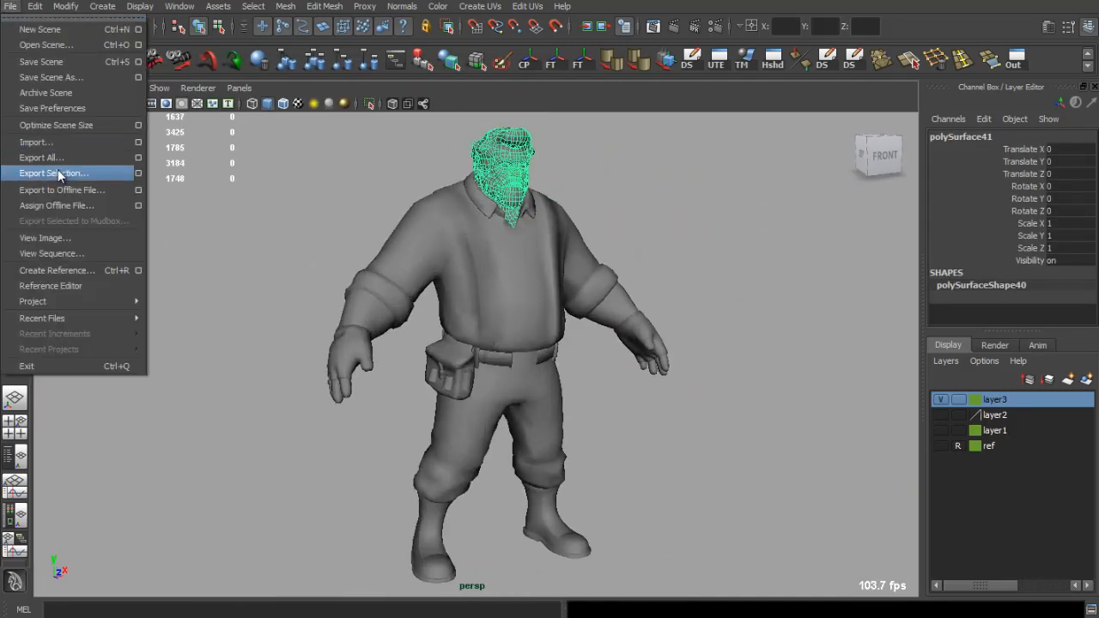
click(58, 170)
text(cha)
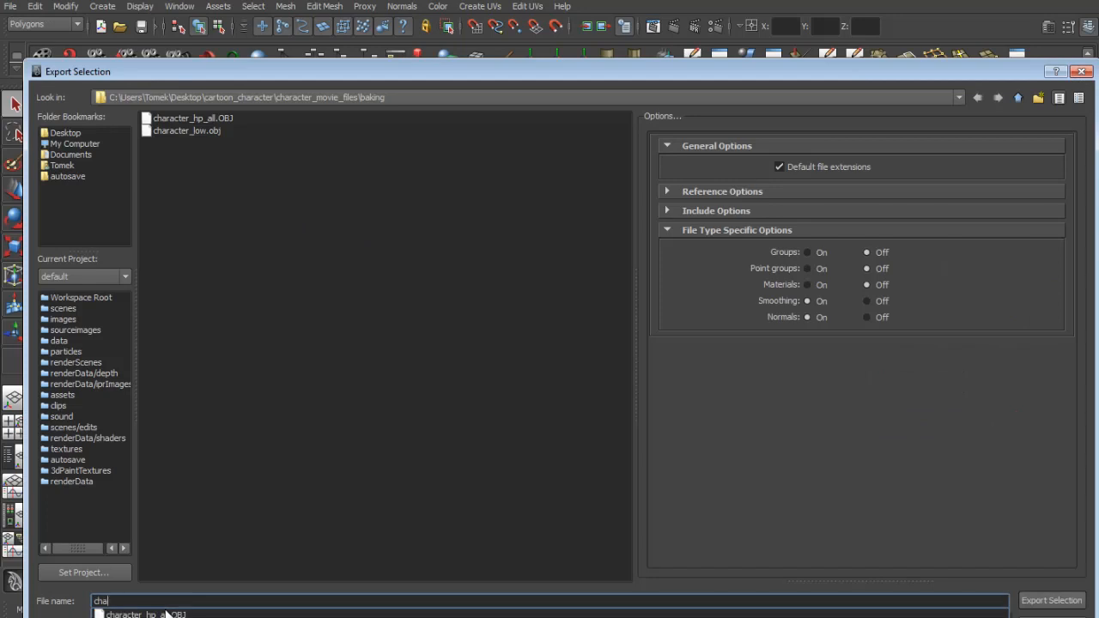
text(racter_low_head)
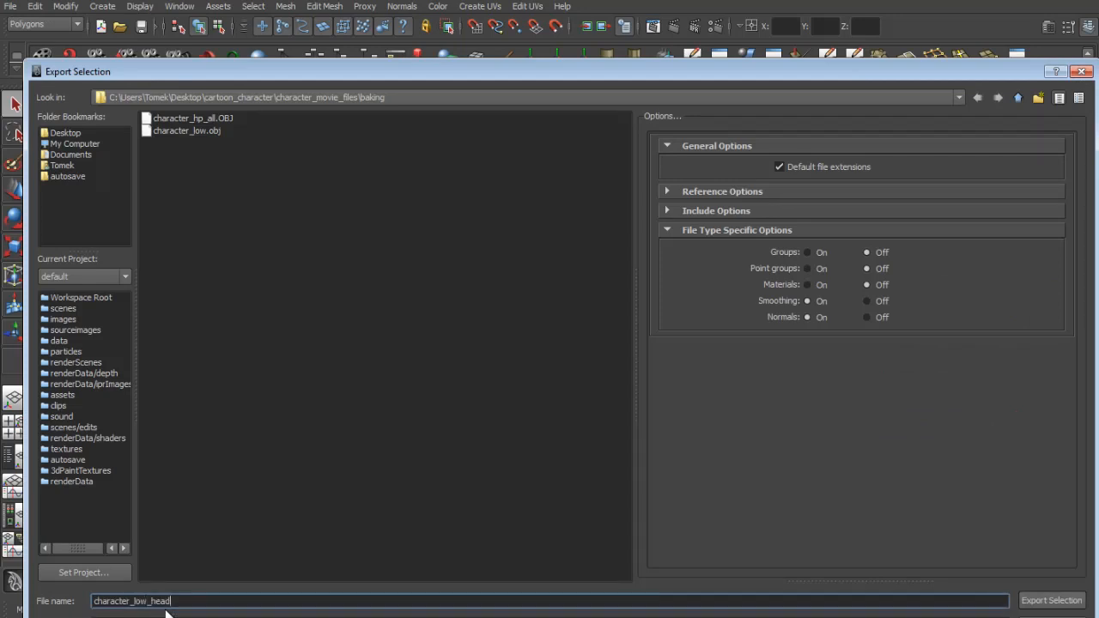
key(Return)
Deselect the head mesh and save the scene.
alt+drag(798, 399, 709, 360)
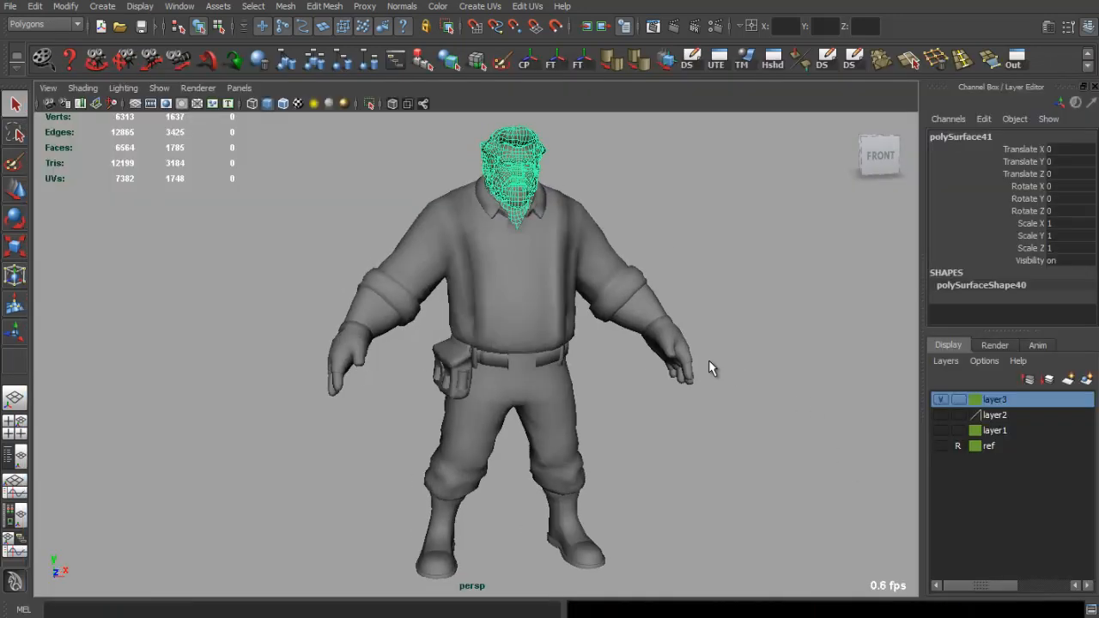
click(742, 329)
key(ctrl+s)
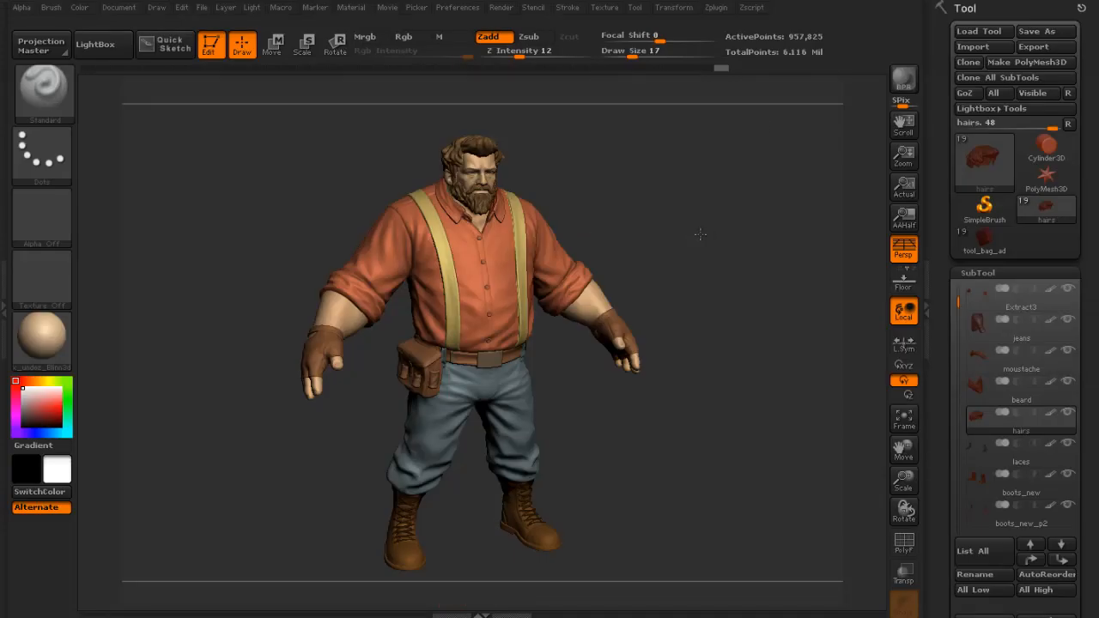
Switch to ZBrush, make the character_continue base body the active subtool shown alone, and frame its head.
drag(700, 234, 687, 212)
drag(956, 300, 958, 290)
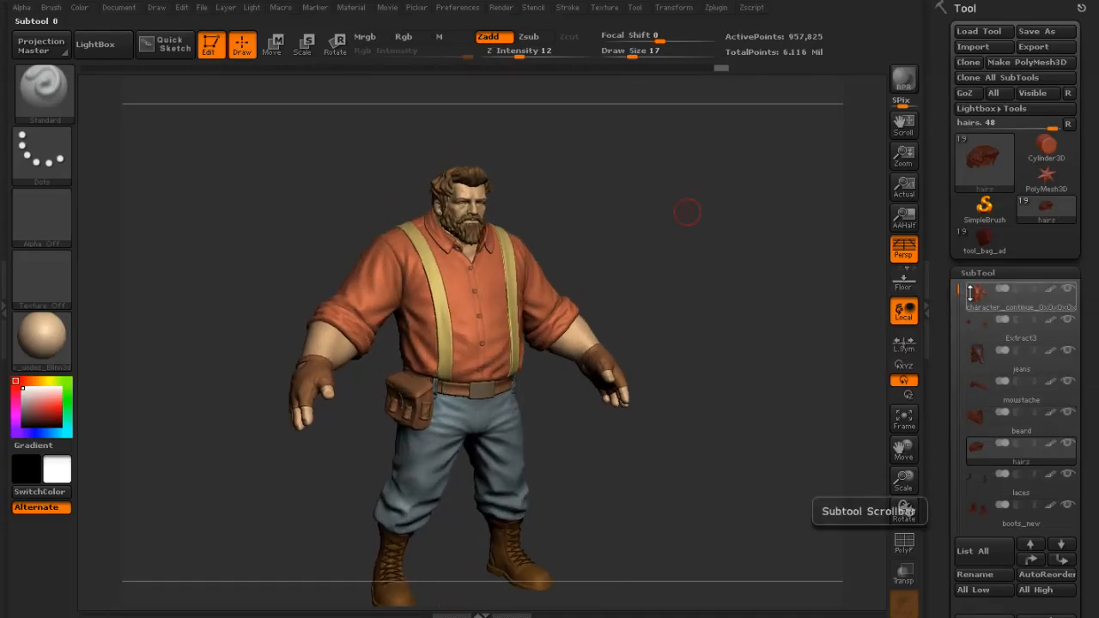
click(967, 292)
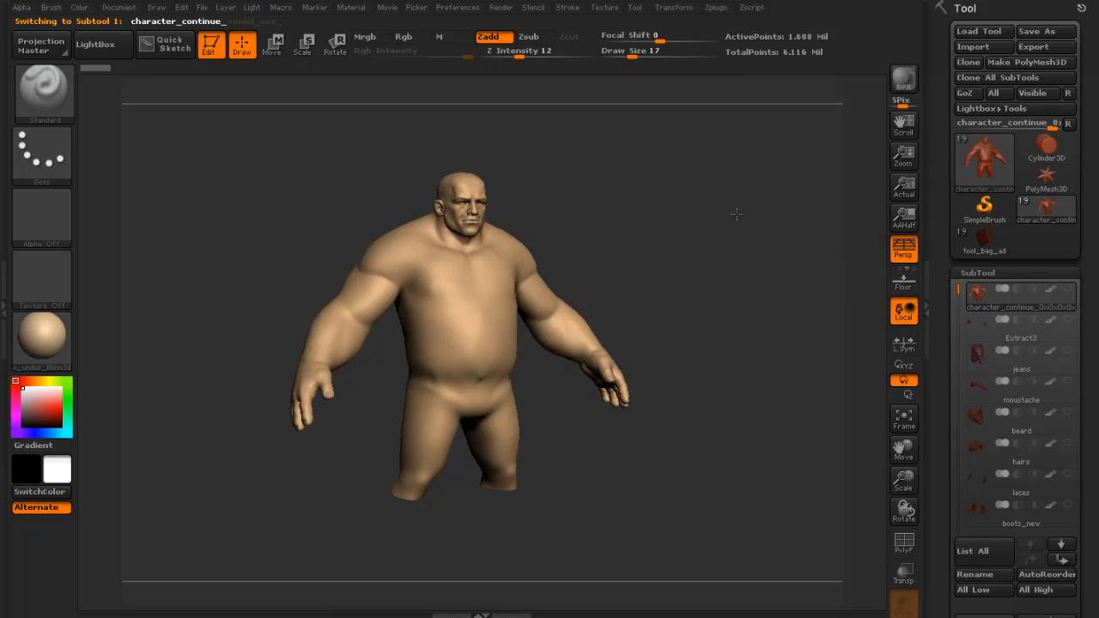
alt+drag(736, 214, 778, 282)
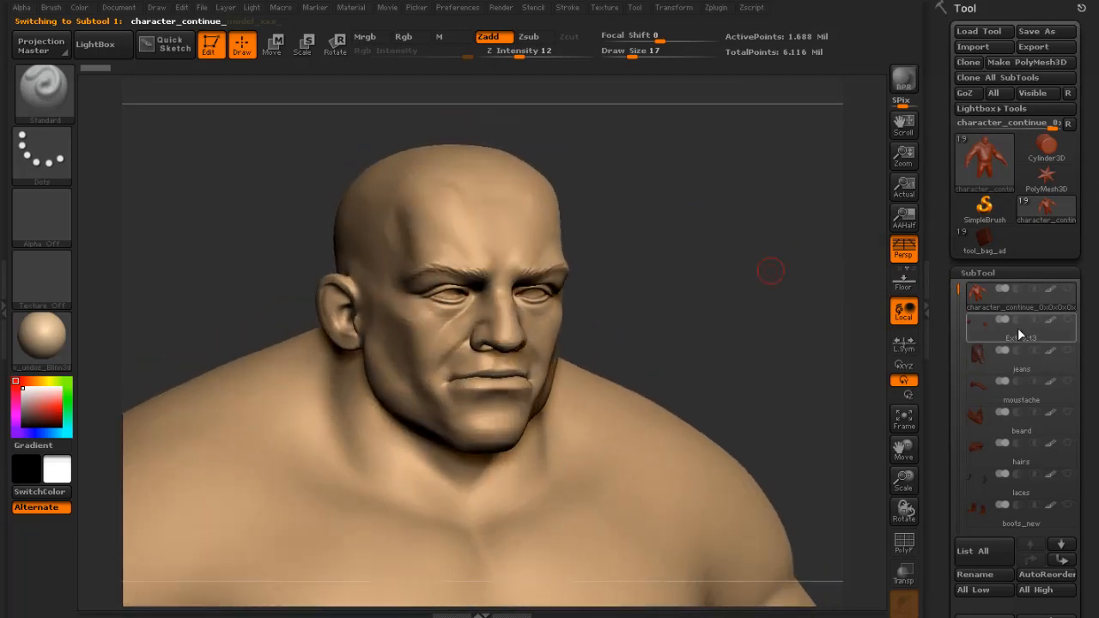
Show the moustache, beard and hairs subtools together with the base body.
drag(957, 291, 956, 307)
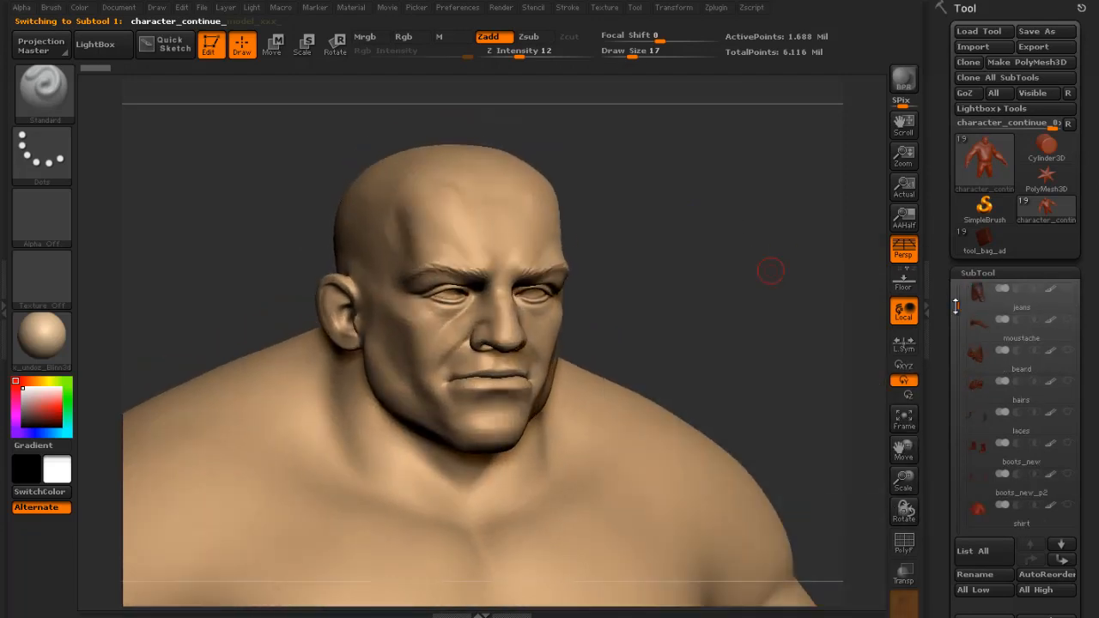
click(1068, 320)
click(1068, 351)
click(1067, 381)
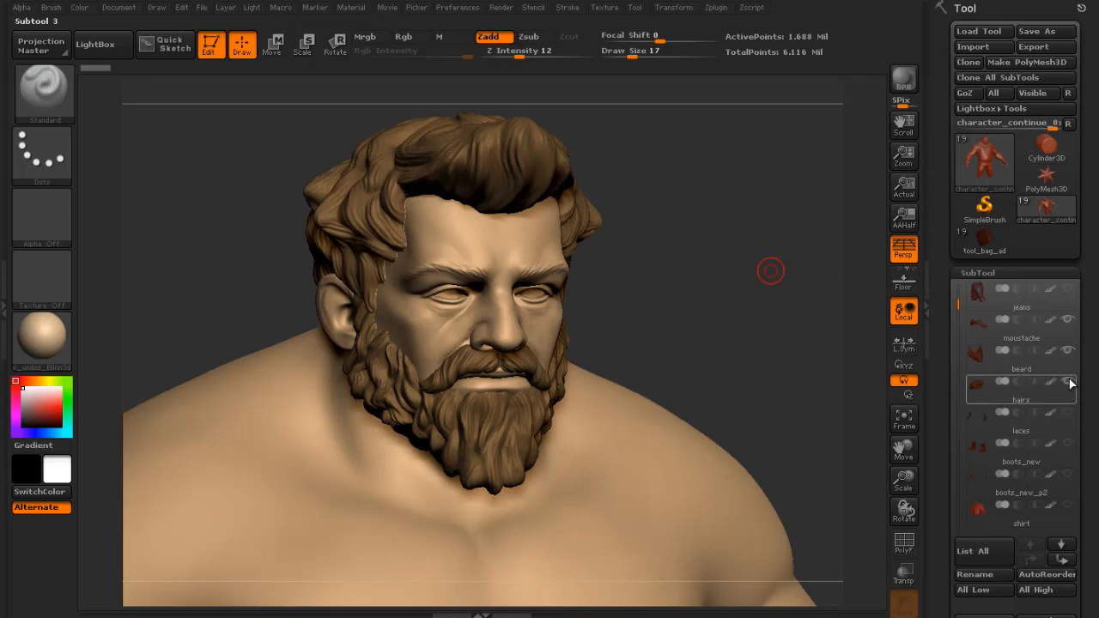
mouse_move(778, 266)
mouse_down()
mouse_move(790, 260)
mouse_move(765, 258)
mouse_move(777, 260)
mouse_up()
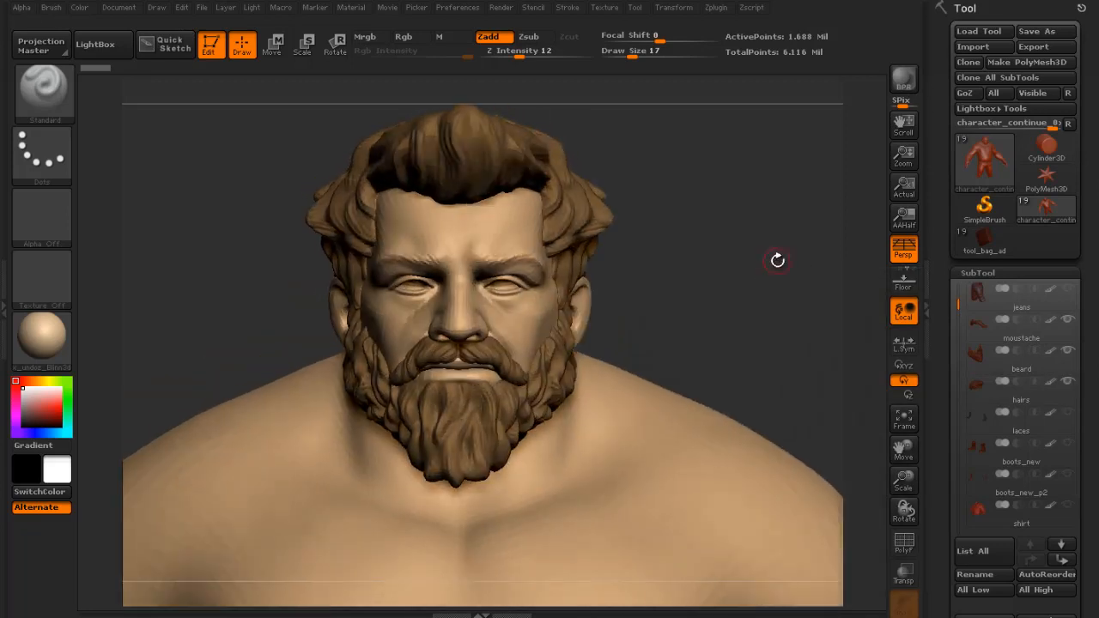
Inspect the beard, hairs and moustache subtools one by one, ending with the base body subtool active.
click(980, 356)
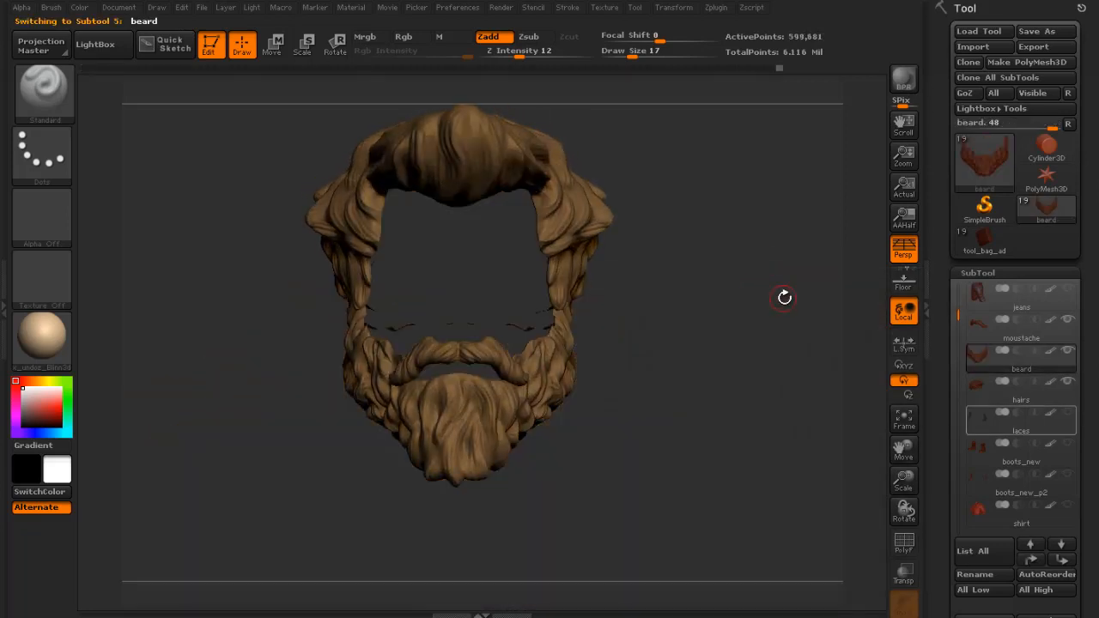
click(979, 388)
drag(761, 300, 803, 294)
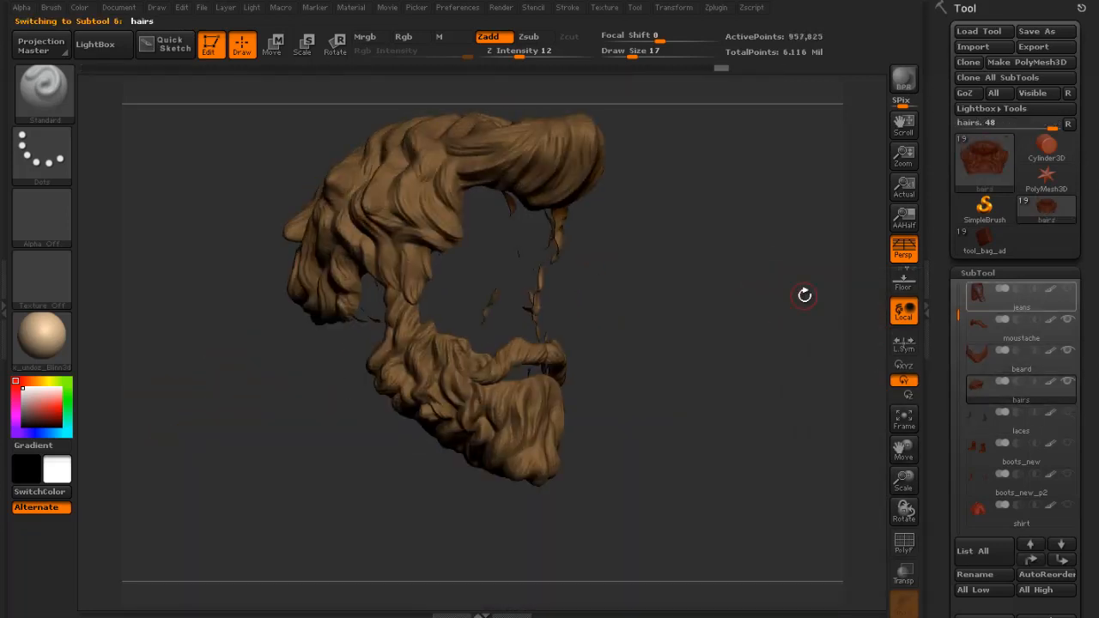
click(979, 335)
scroll(976, 296, up, 2)
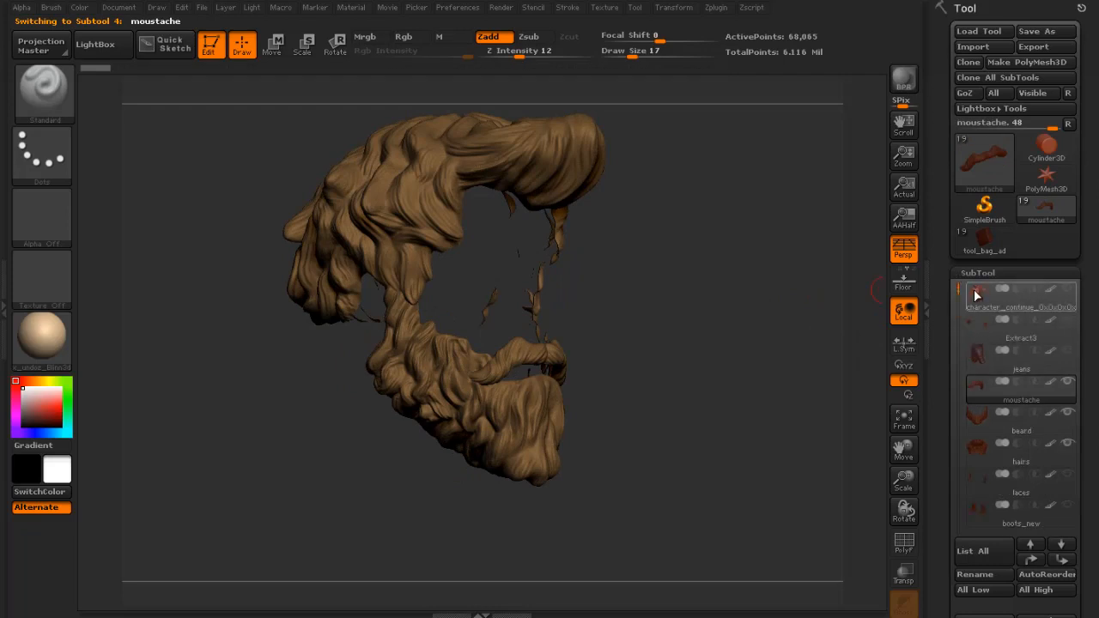
click(976, 296)
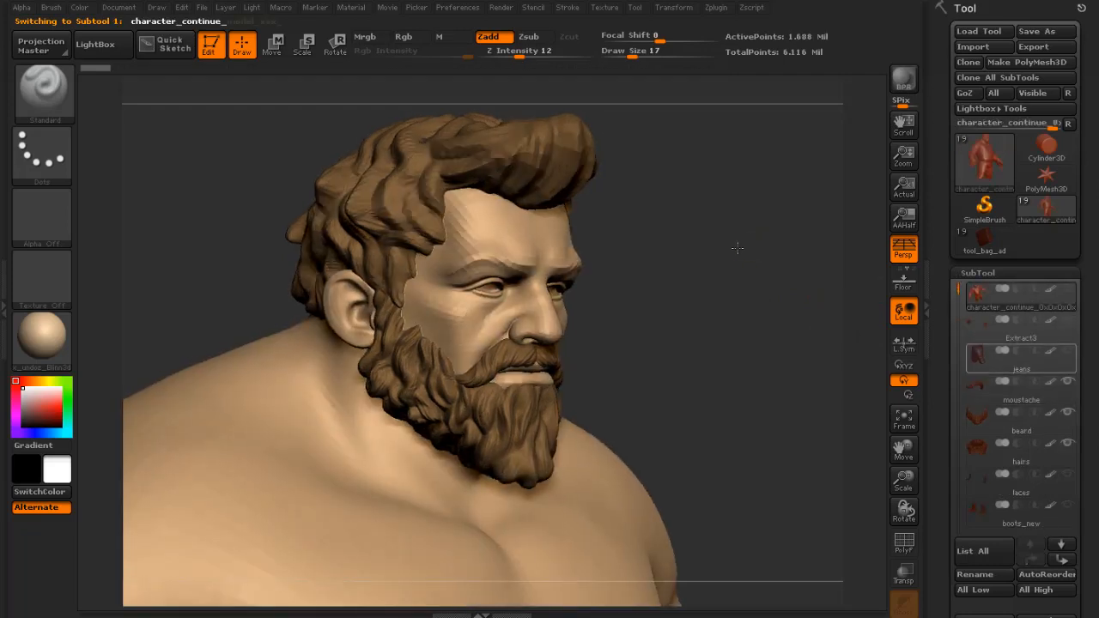
drag(737, 249, 716, 245)
Merge the visible subtools into a new tool and make that merged tool active.
scroll(945, 258, down, 5)
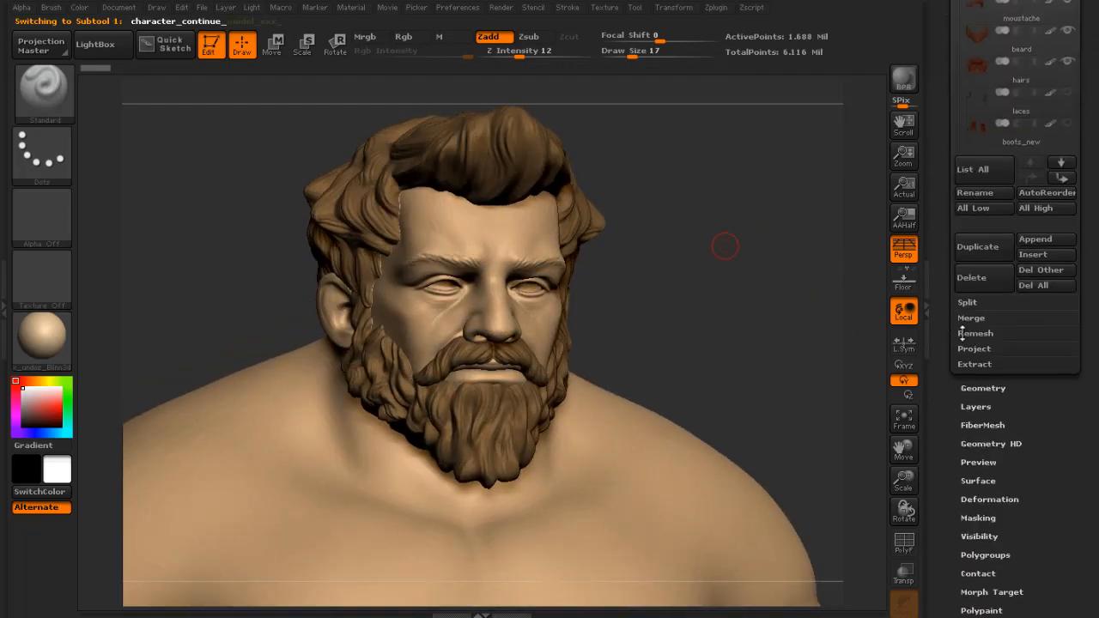
click(965, 319)
click(985, 348)
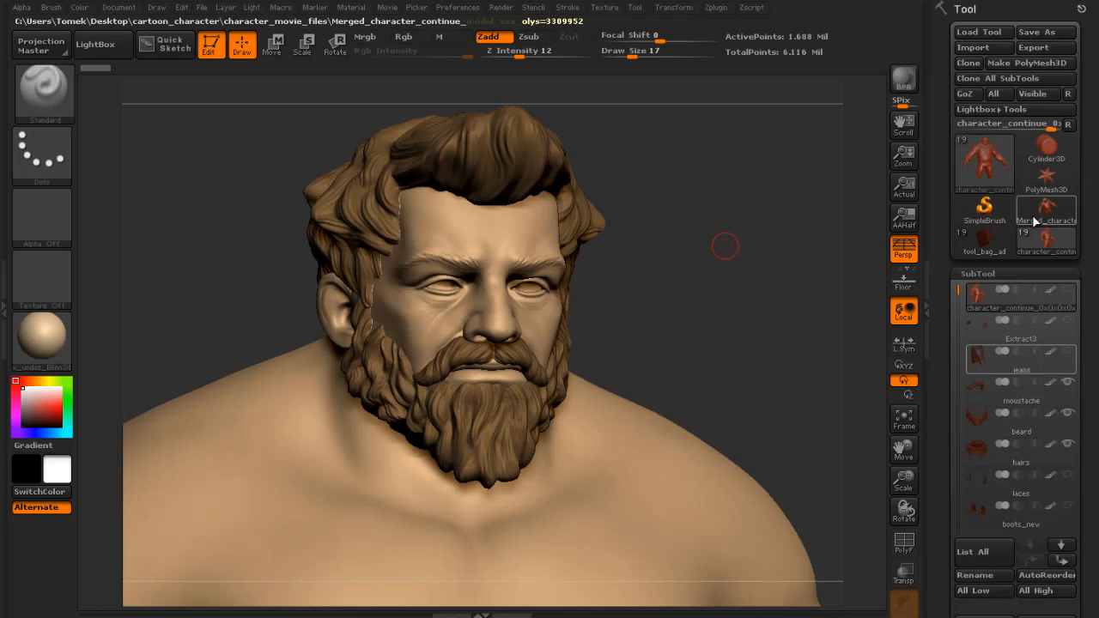
click(1036, 222)
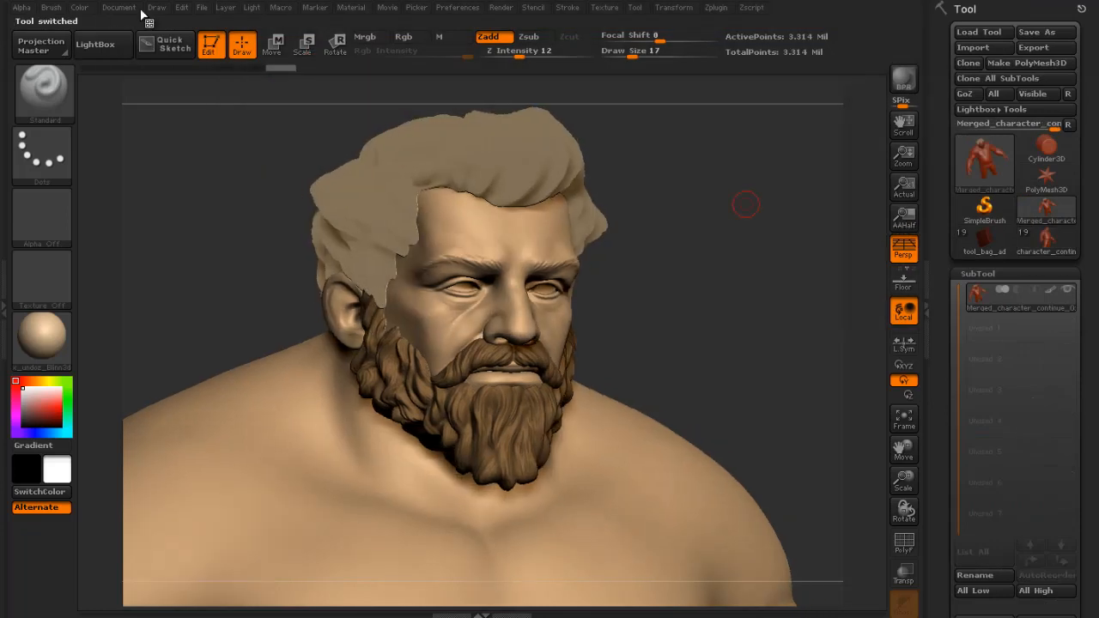
Enable Mrgb at intensity 100 with Zadd off, and fill the whole merged object with white.
click(149, 7)
click(370, 37)
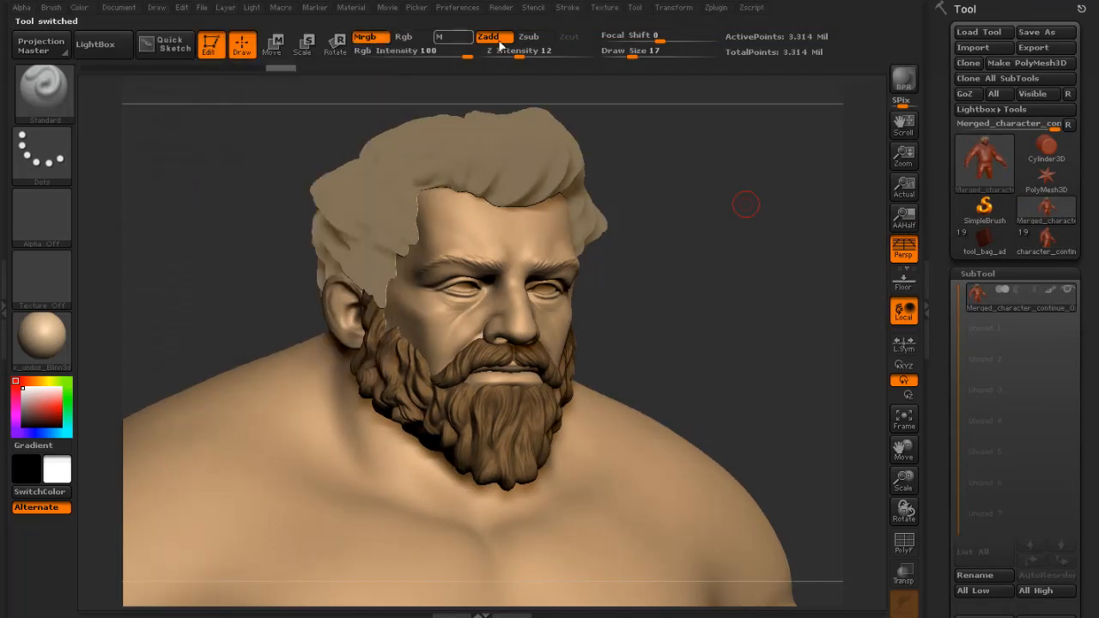
click(495, 38)
click(83, 8)
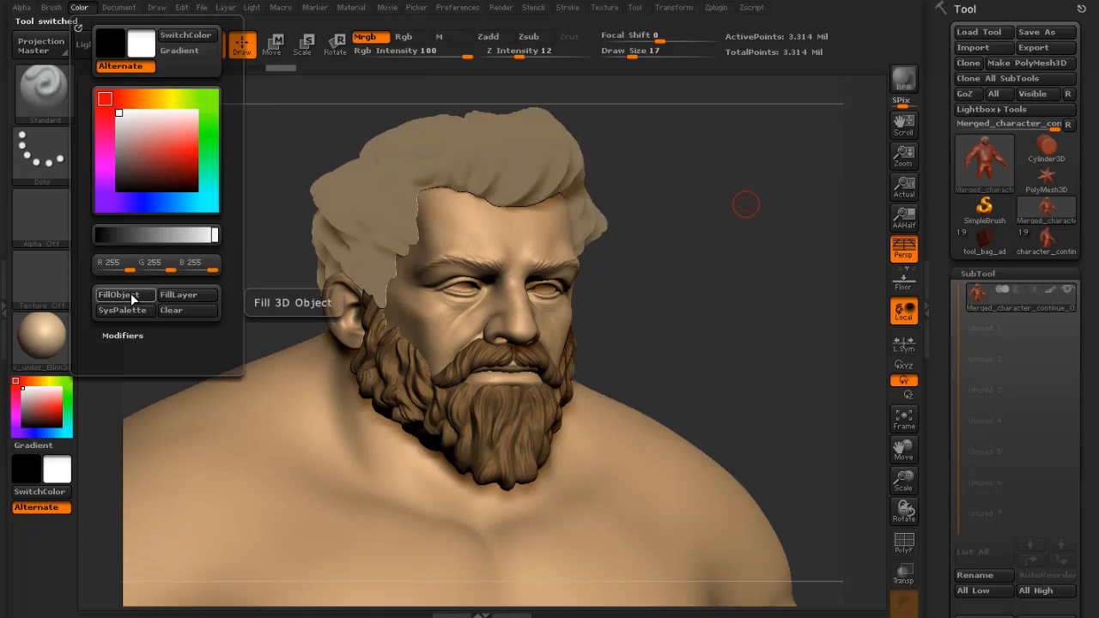
click(131, 297)
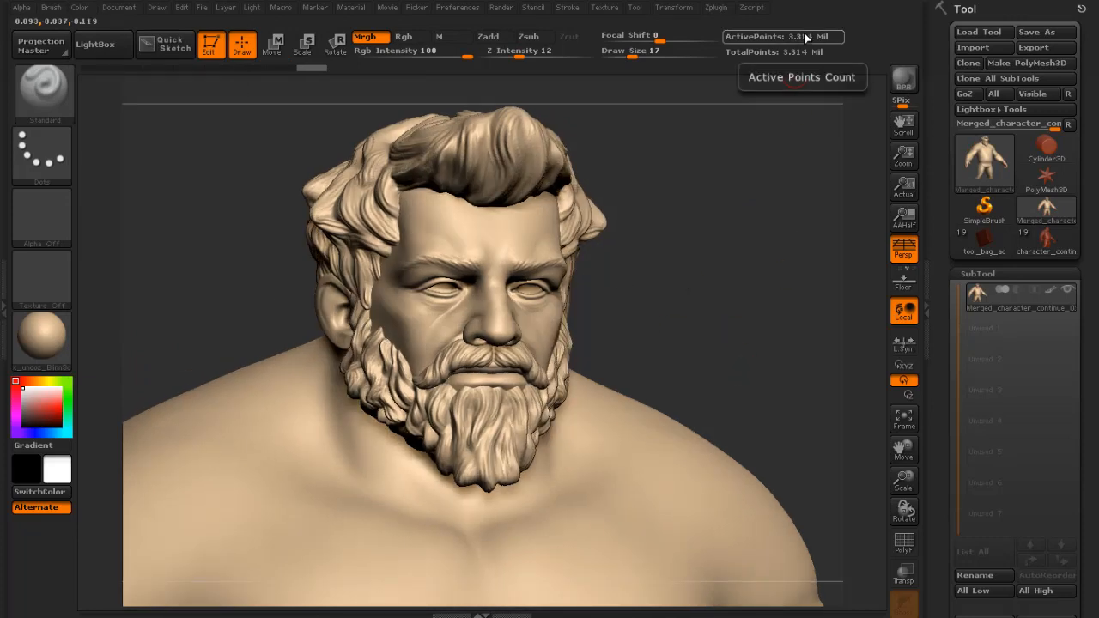
Pre-process the merged mesh in Decimation Master and decimate it at 20 percent.
click(715, 8)
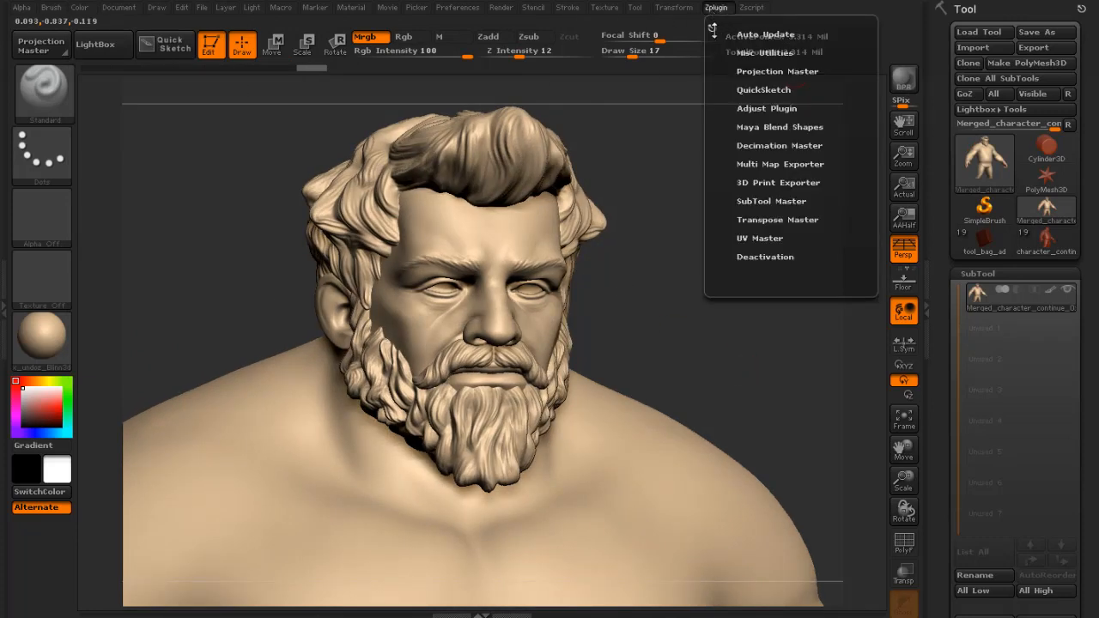
click(713, 31)
click(1003, 151)
click(1001, 215)
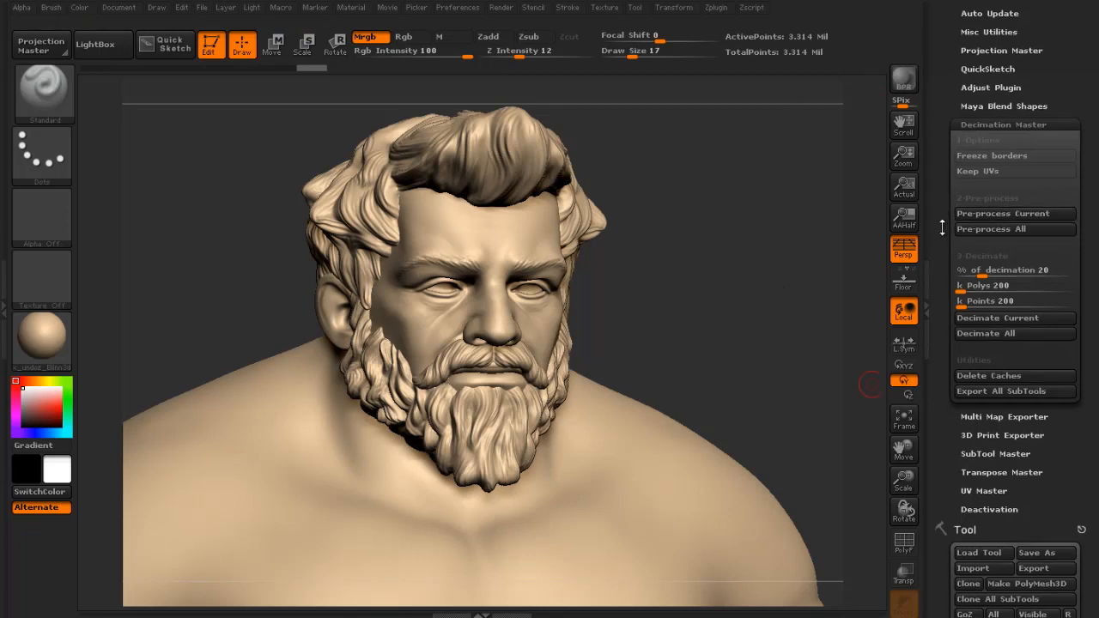
scroll(948, 223, down, 1)
click(979, 297)
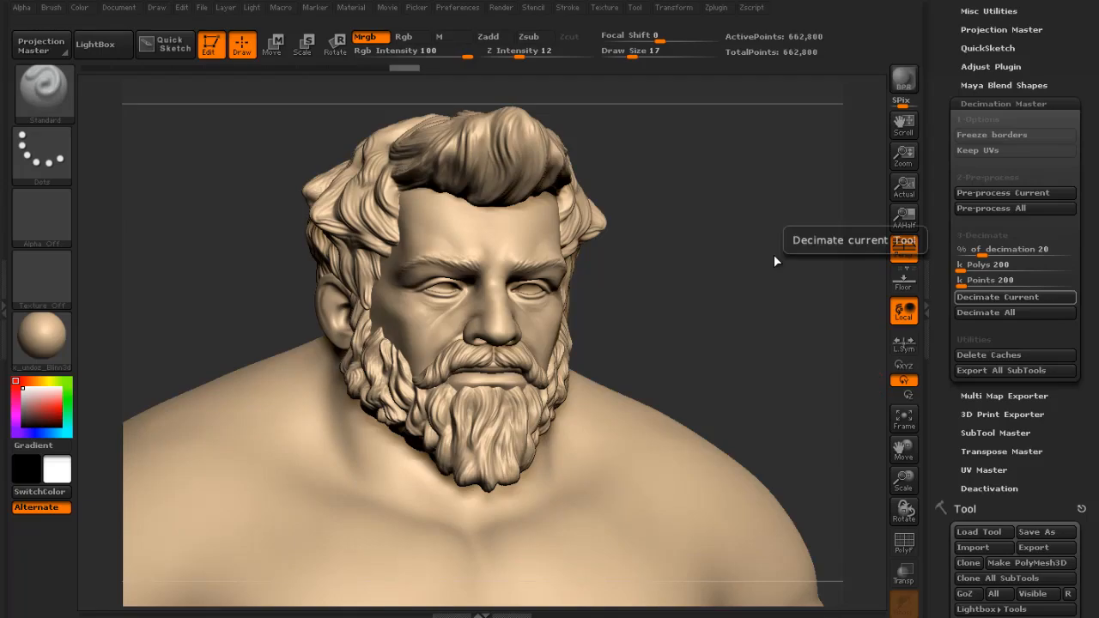
drag(748, 205, 996, 202)
Export the decimated mesh to the baking folder as an OBJ named character_head_hp.
drag(1068, 75, 1081, 34)
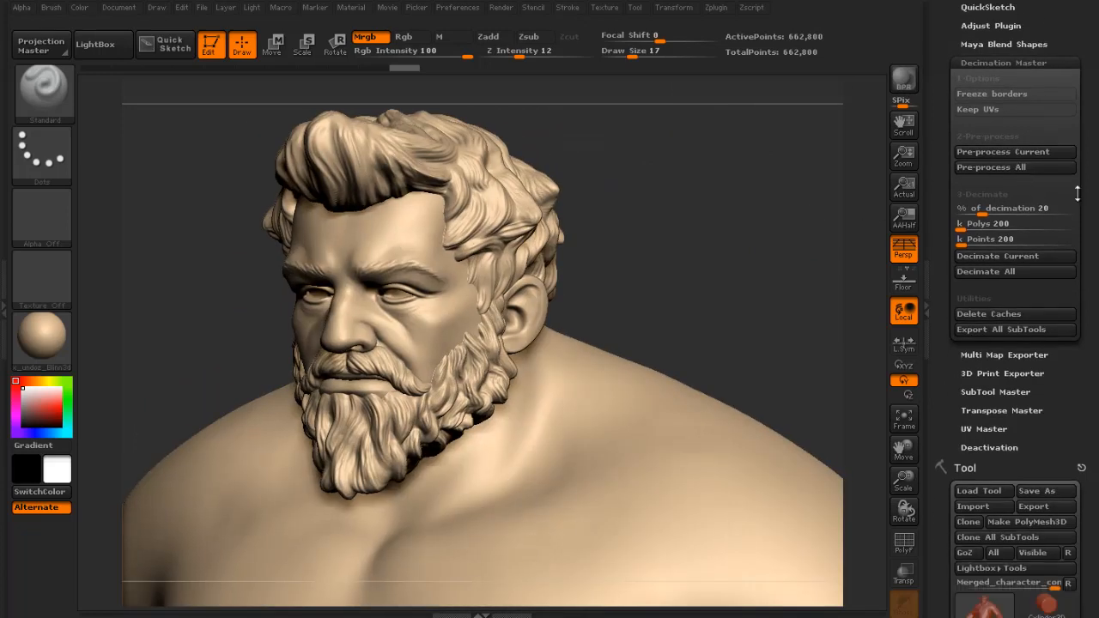
drag(1084, 466, 1089, 93)
click(1032, 137)
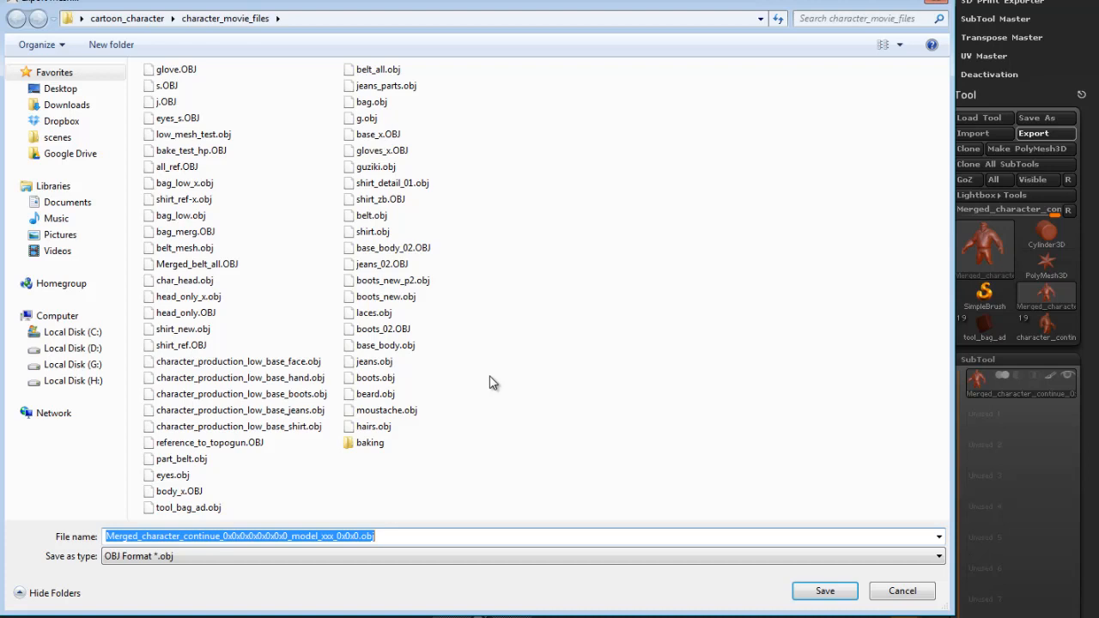
double_click(369, 444)
text(charac)
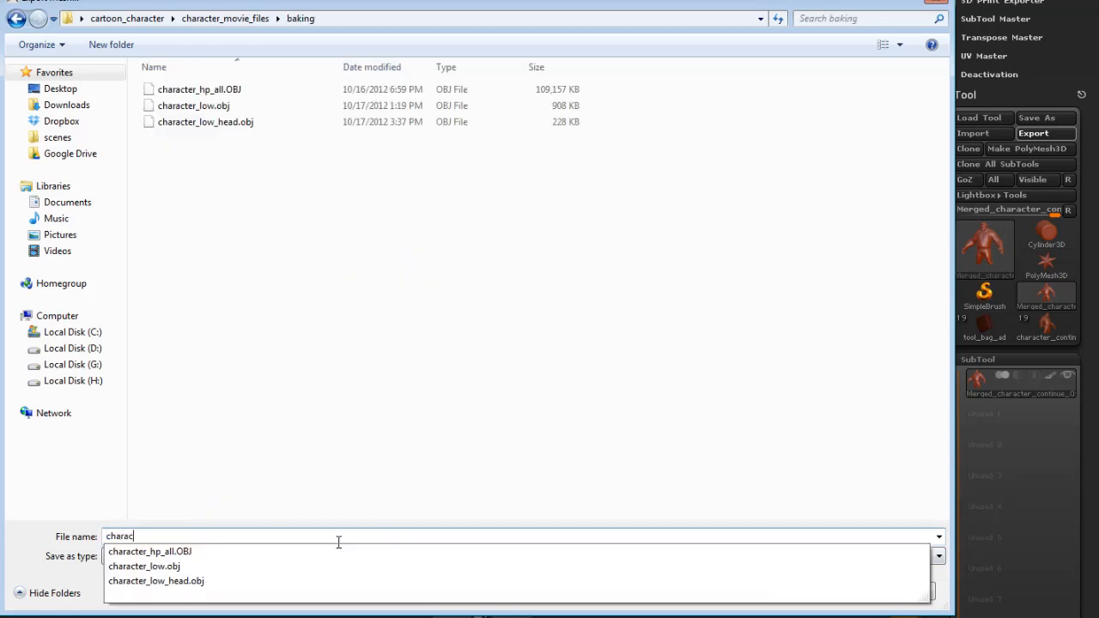
text(ter_head)
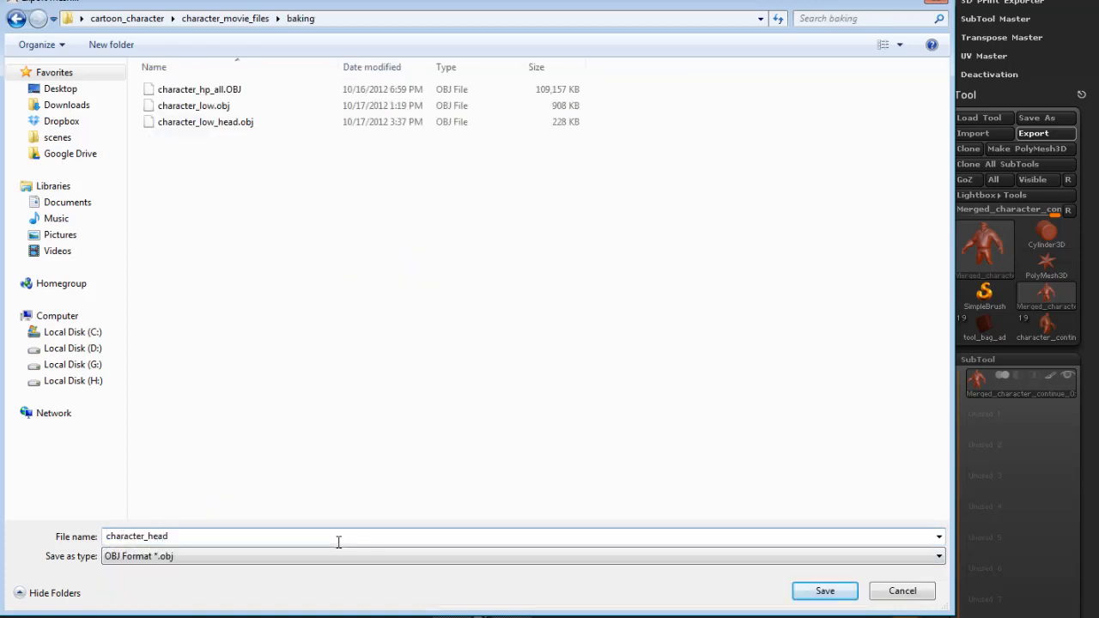
text(_hp)
key(Return)
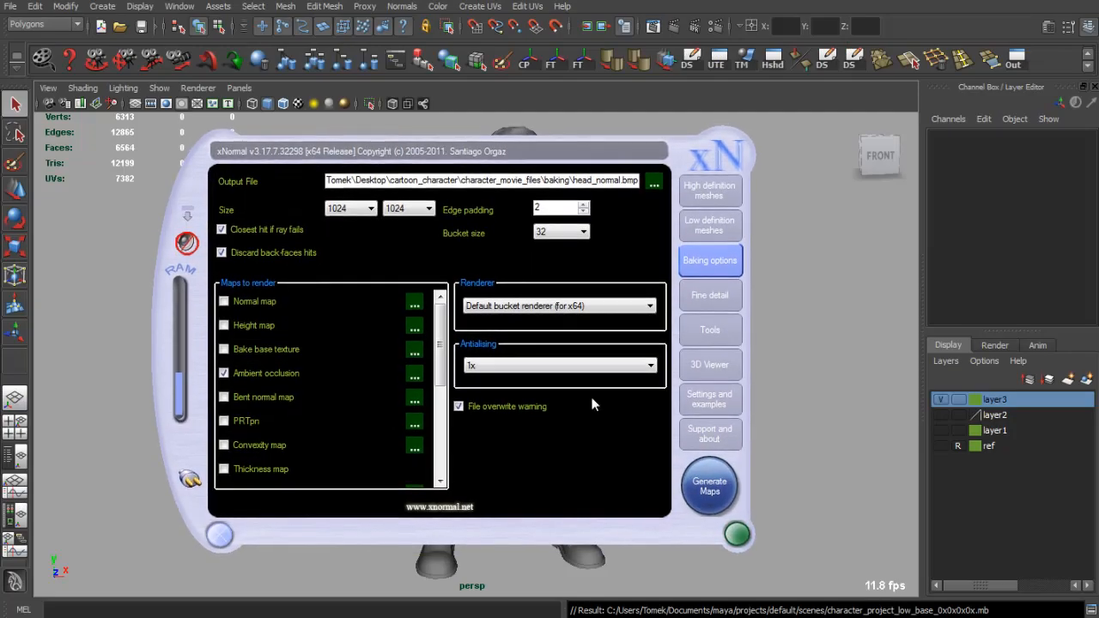
In xNormal, disable ambient occlusion, enable the normal map as the only map to render, and check its settings.
click(224, 374)
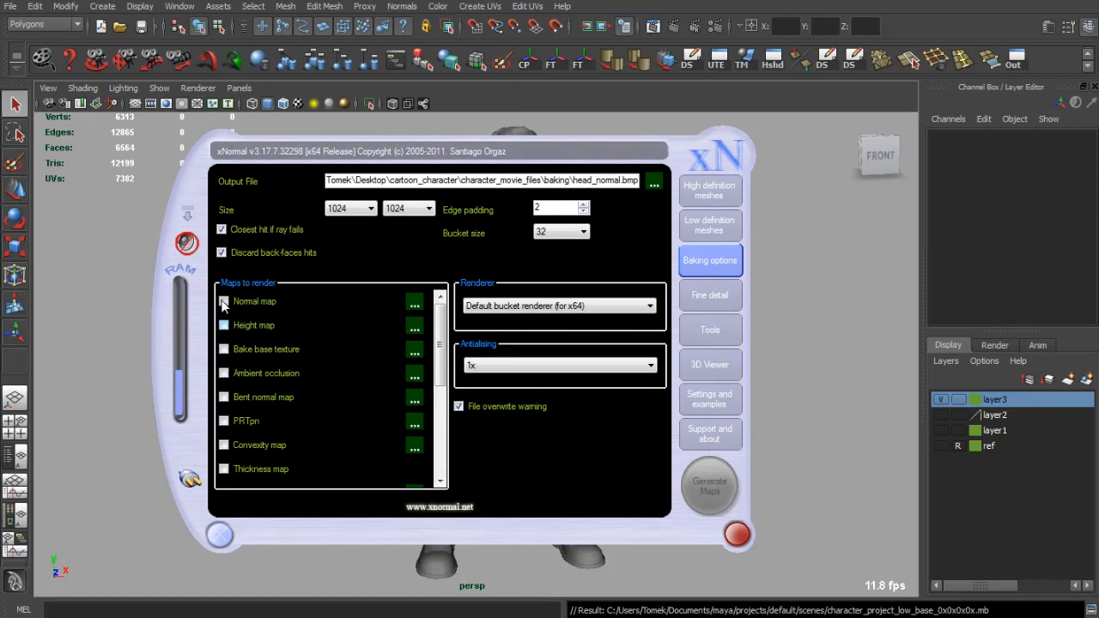
click(225, 301)
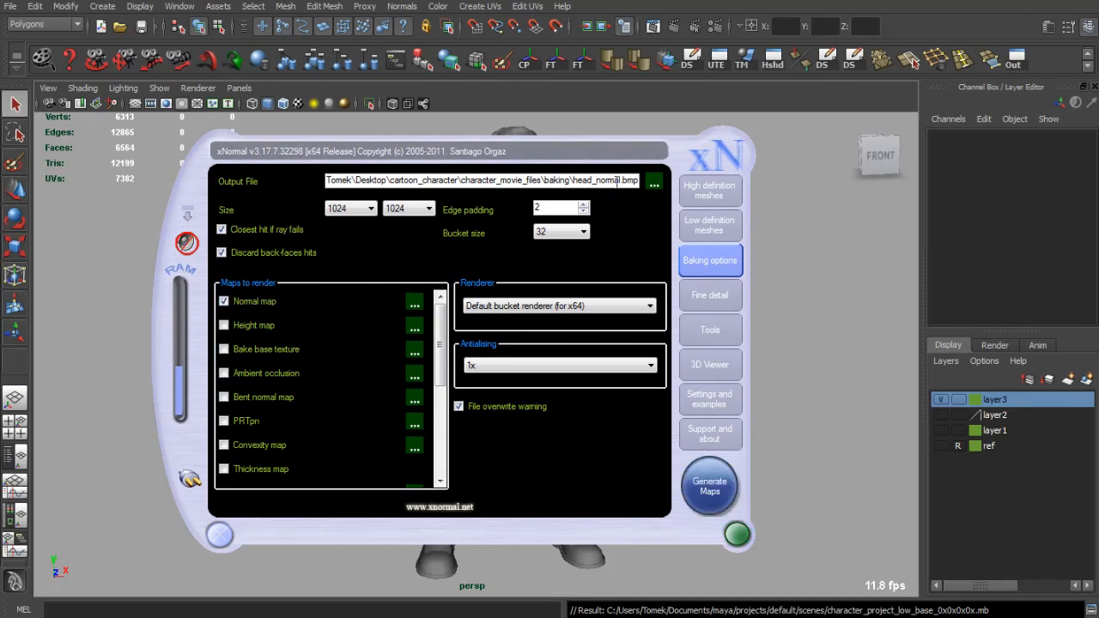
click(413, 305)
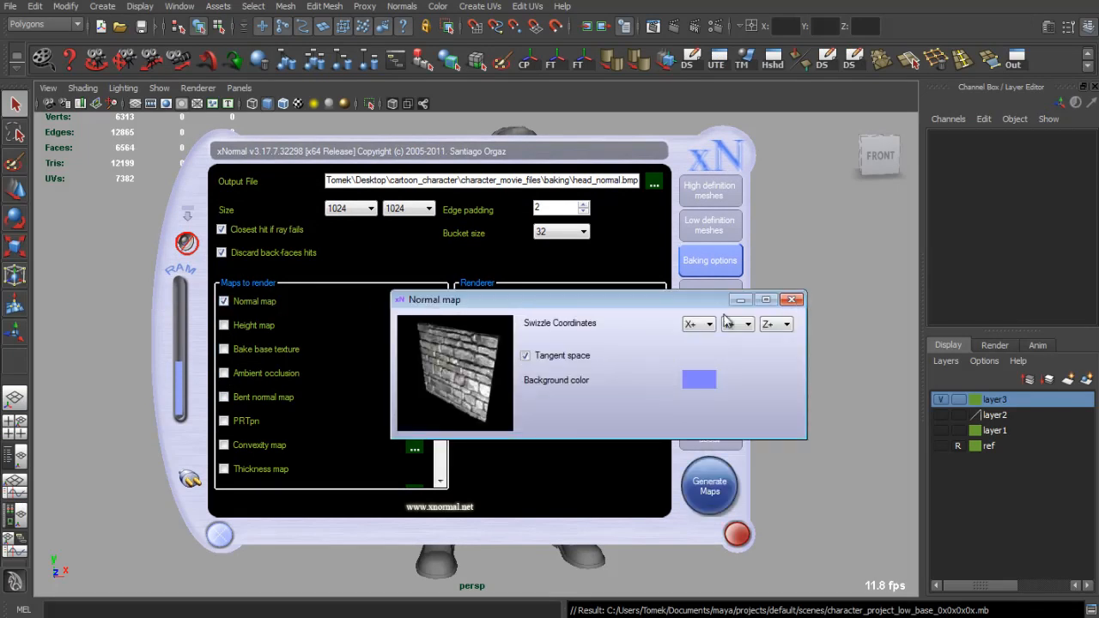
click(672, 312)
Add character_head_hp.OBJ from the baking folder as the high definition mesh.
click(710, 190)
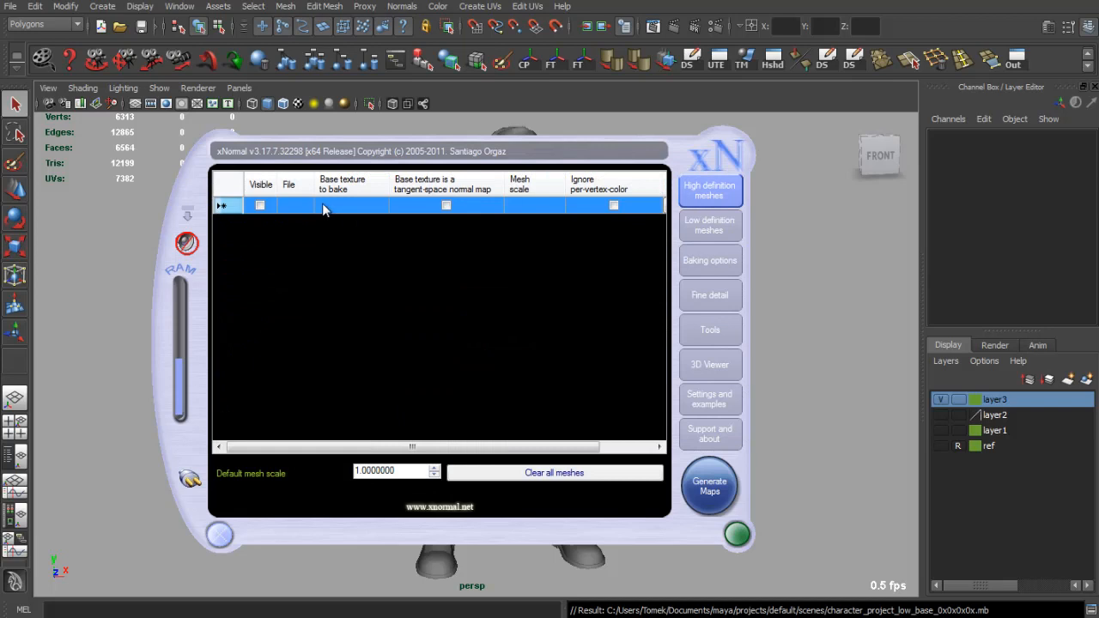
right_click(354, 209)
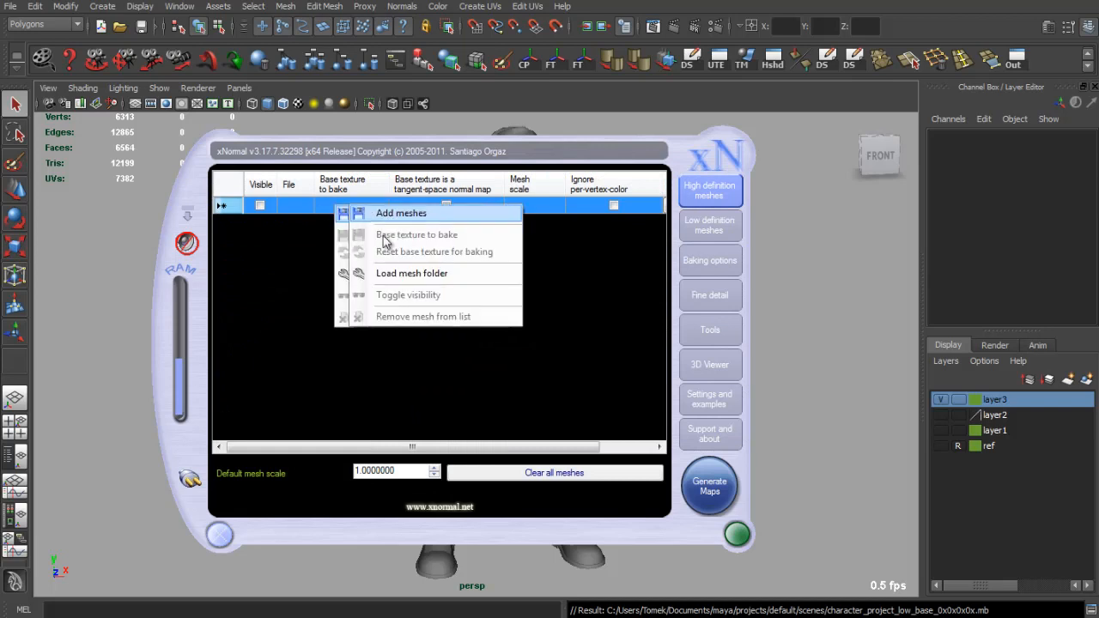
click(409, 212)
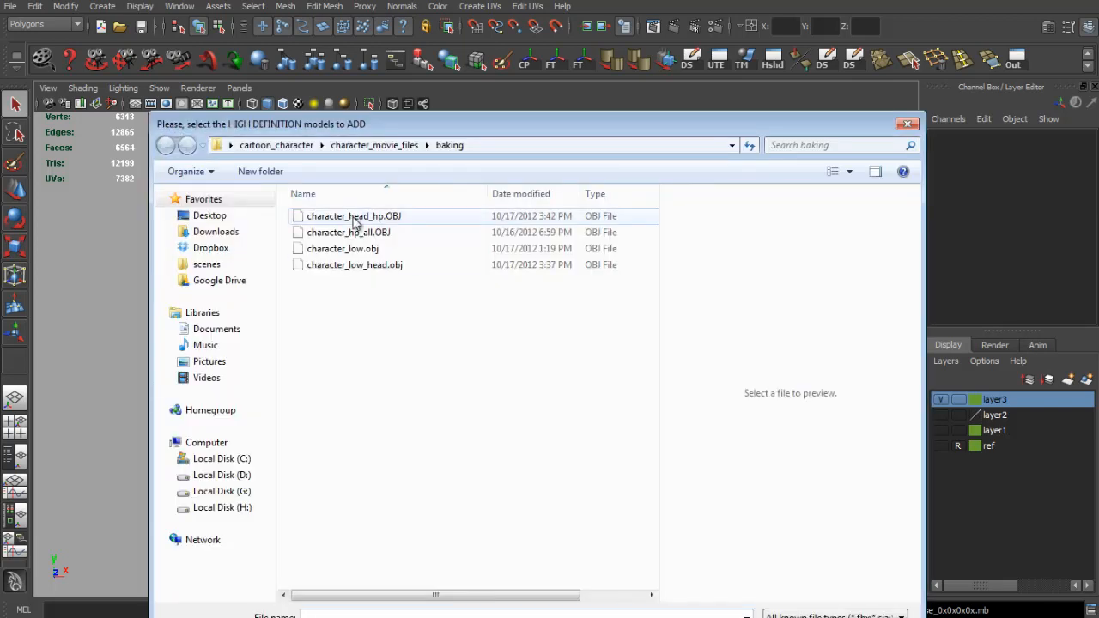
click(354, 219)
double_click(357, 217)
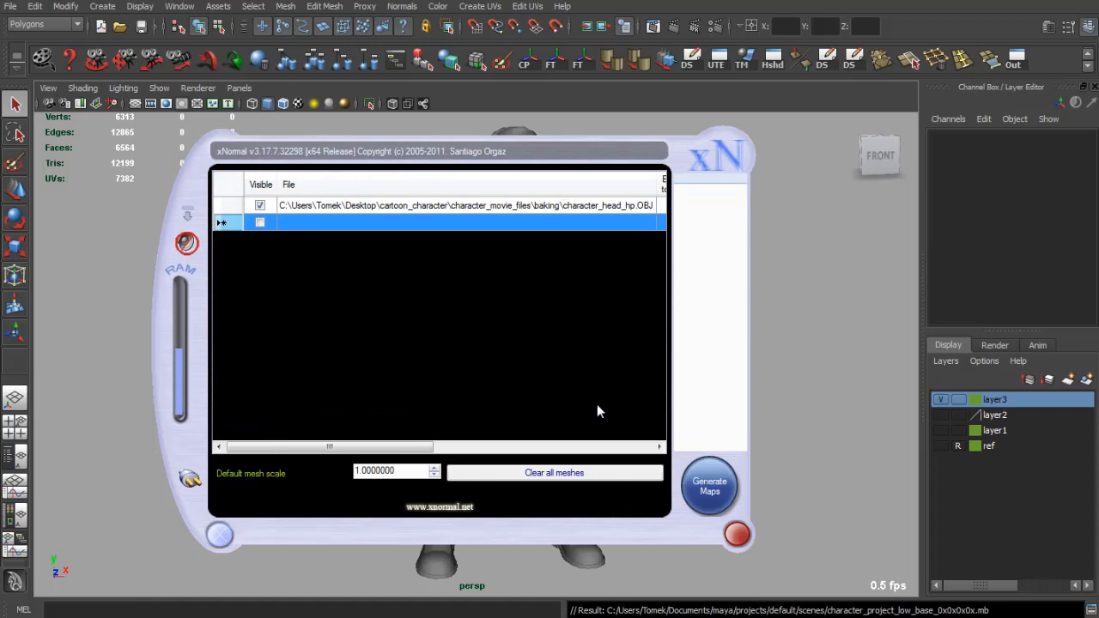
Set the high definition mesh's smooth normals to Average normals.
drag(377, 447, 598, 447)
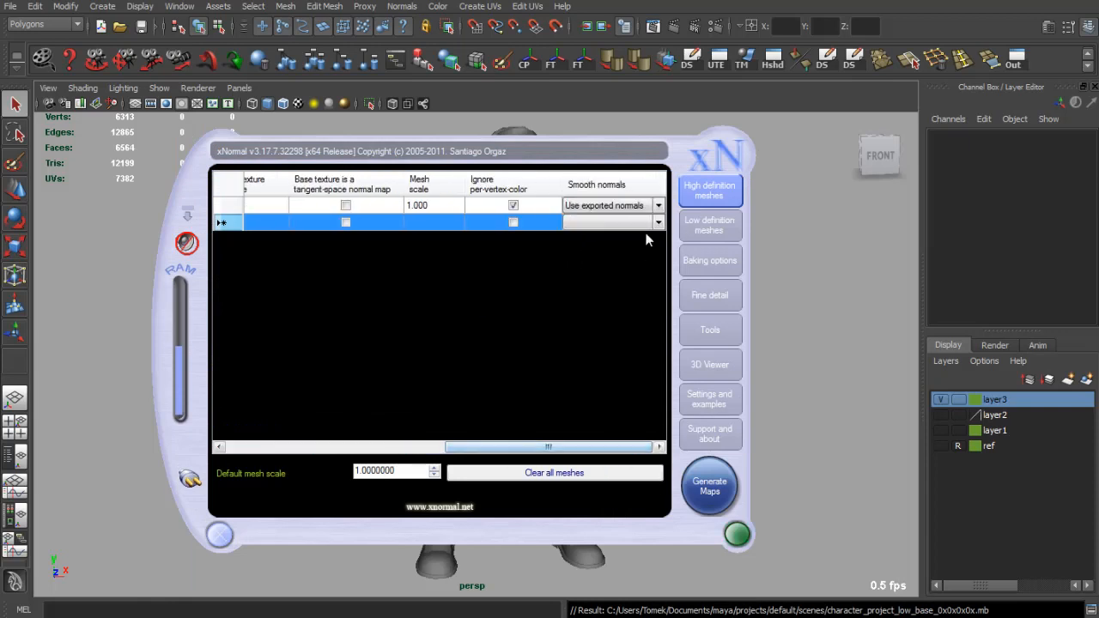
click(640, 207)
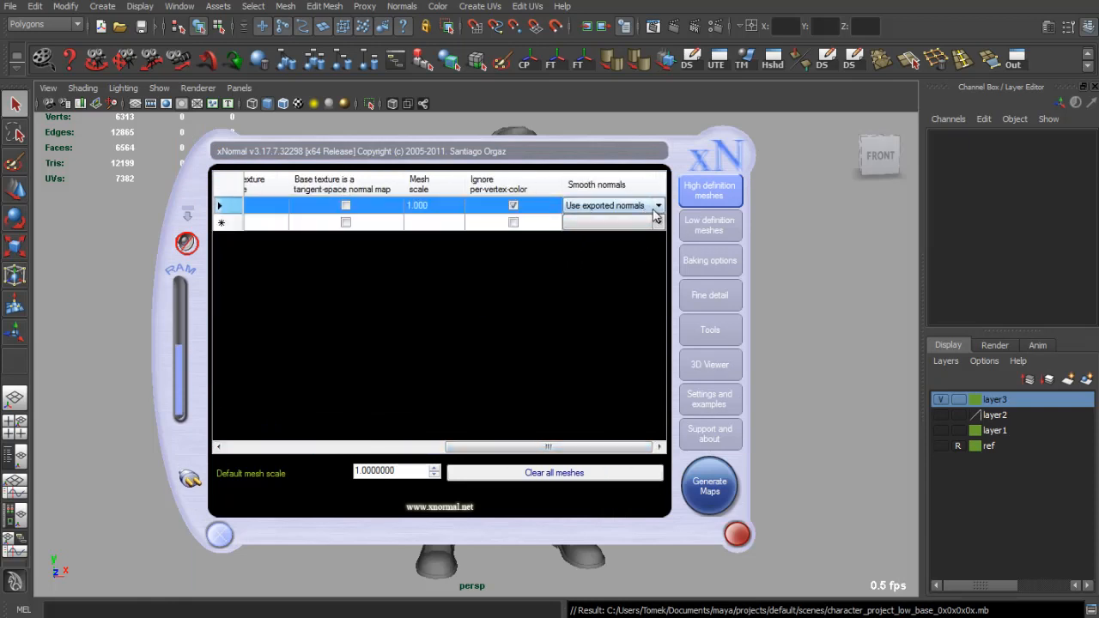
click(658, 206)
click(636, 228)
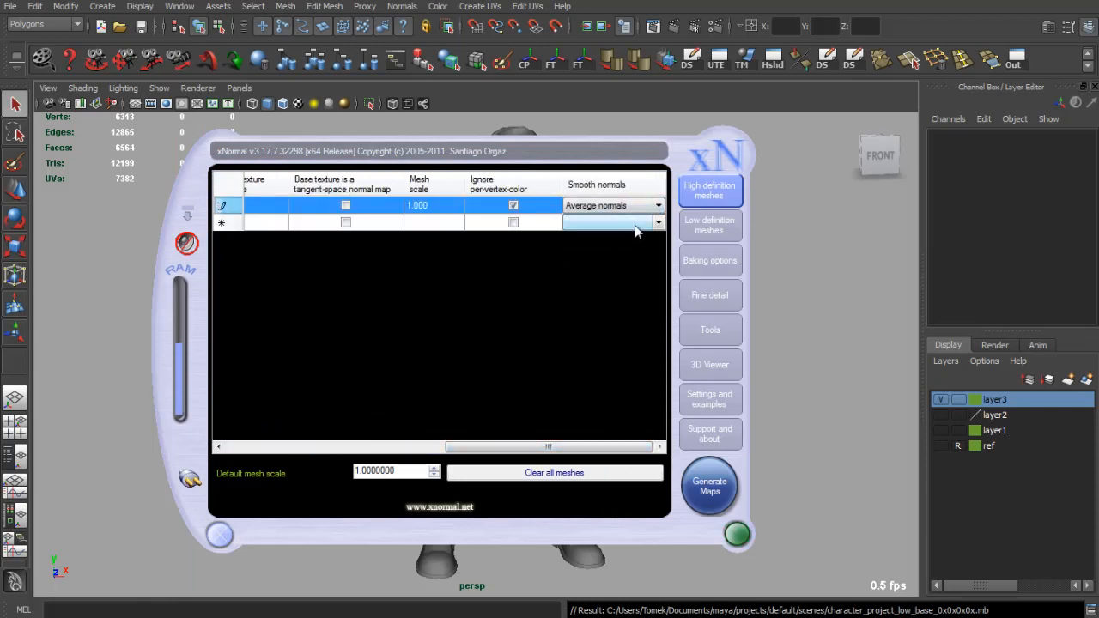
Add character_low_head.obj as the low definition mesh and check both mesh lists.
click(681, 230)
right_click(373, 213)
click(395, 220)
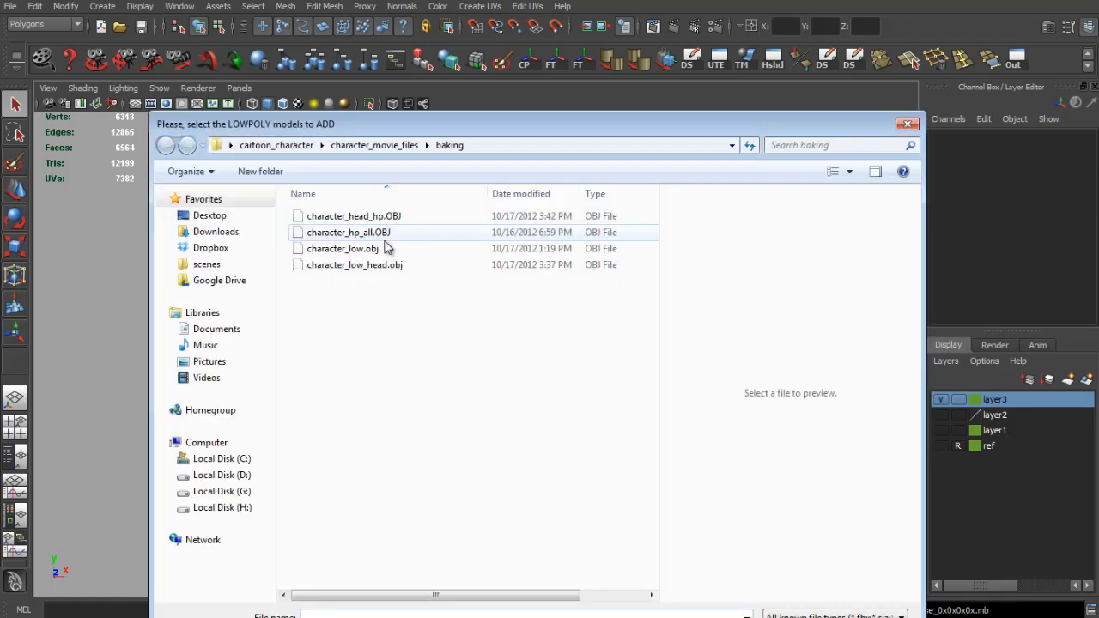
double_click(375, 268)
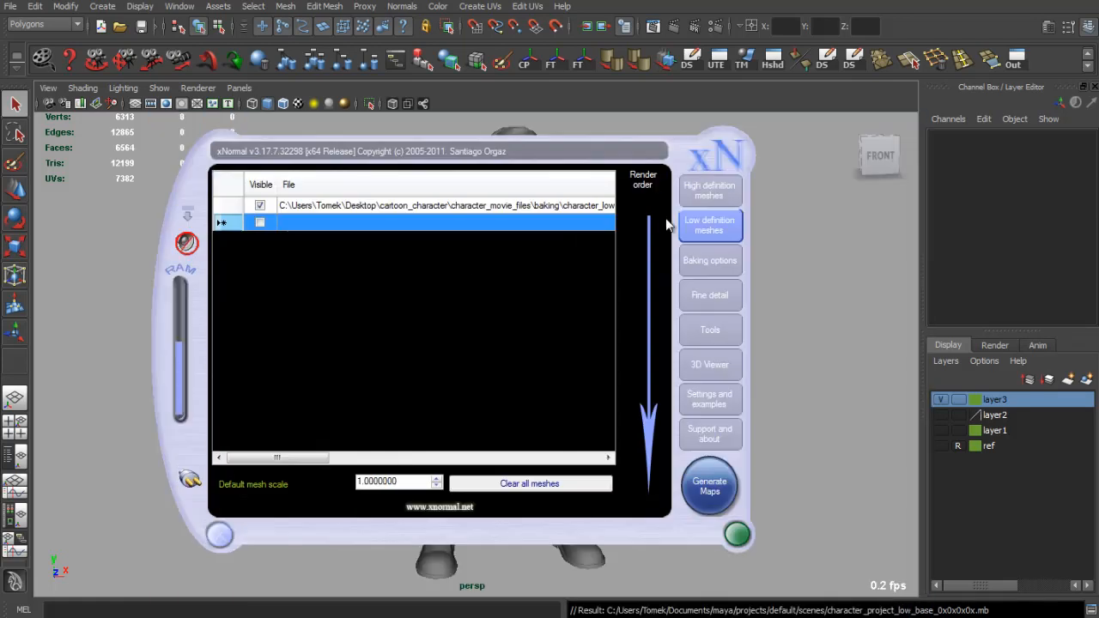
click(709, 190)
click(712, 226)
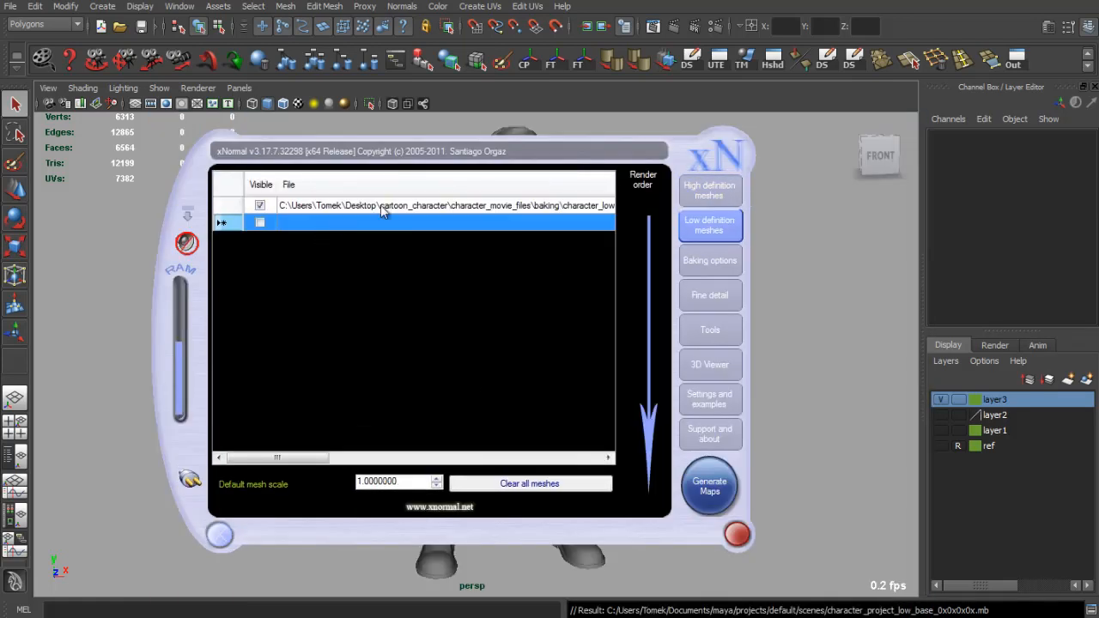
Set the baking output size to 2048 by 2048 and the antialiasing to 2x.
click(694, 266)
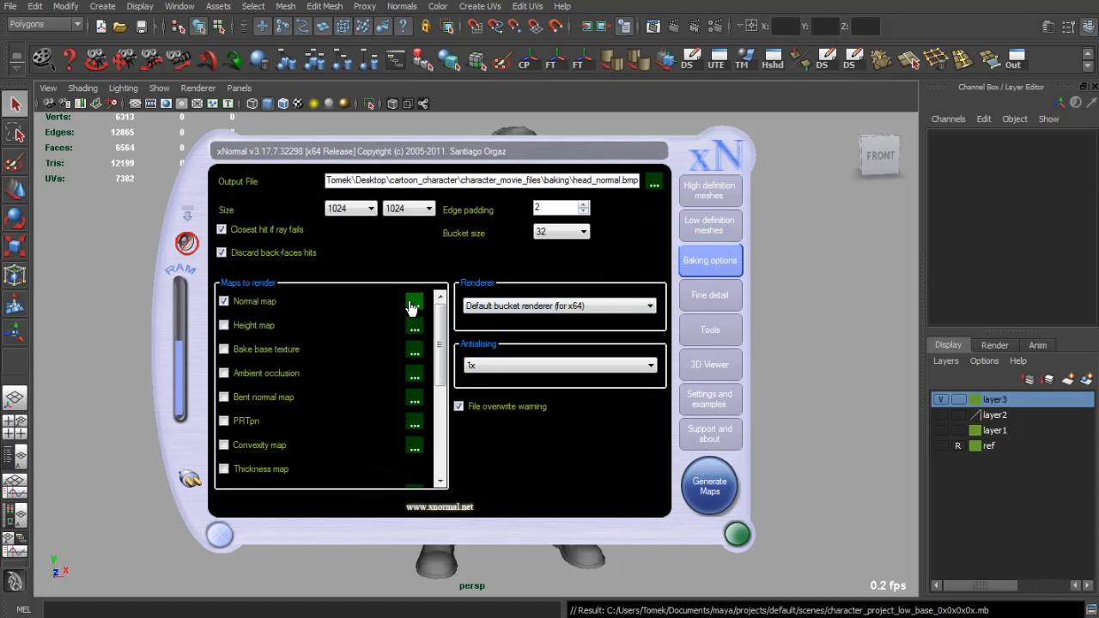
click(347, 213)
click(354, 293)
click(411, 210)
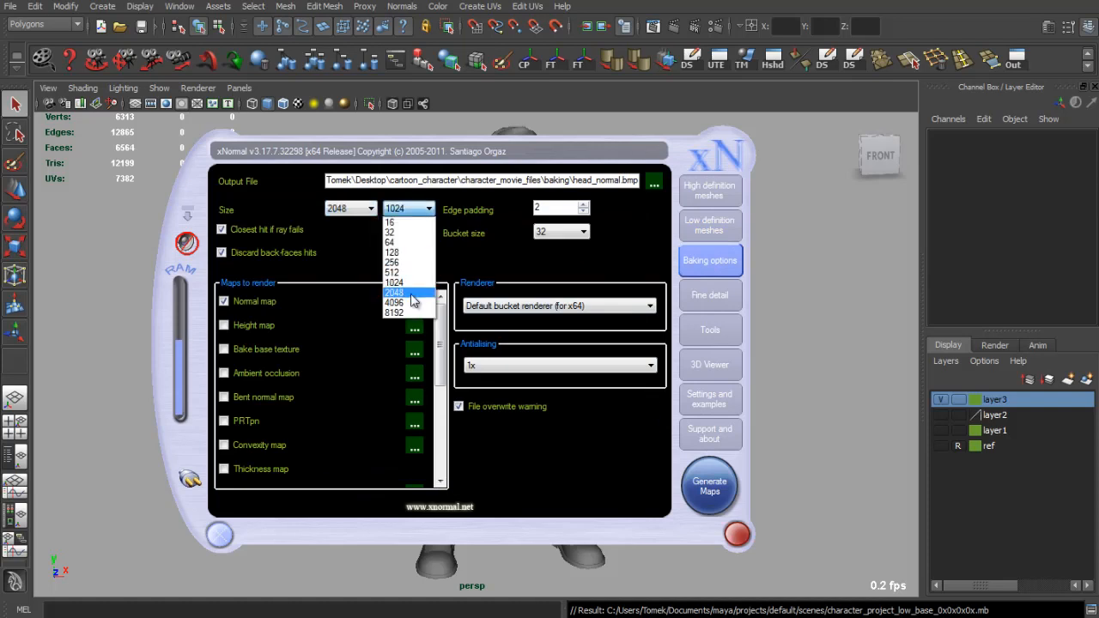
click(410, 300)
click(524, 365)
click(497, 378)
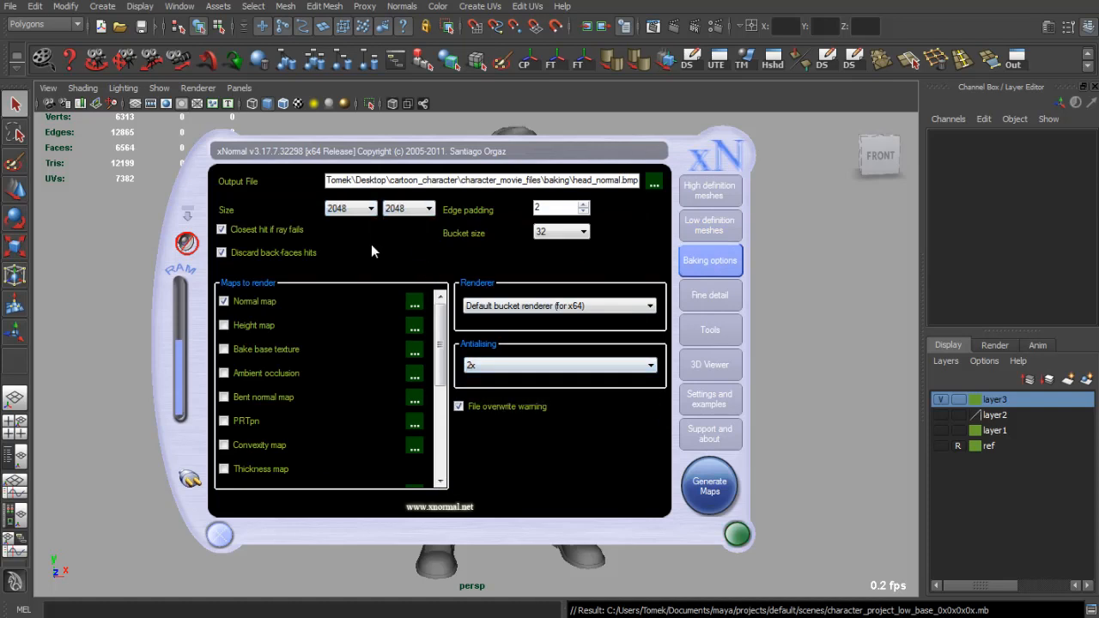
Generate the head's normal map, view the finished preview and close it.
click(706, 486)
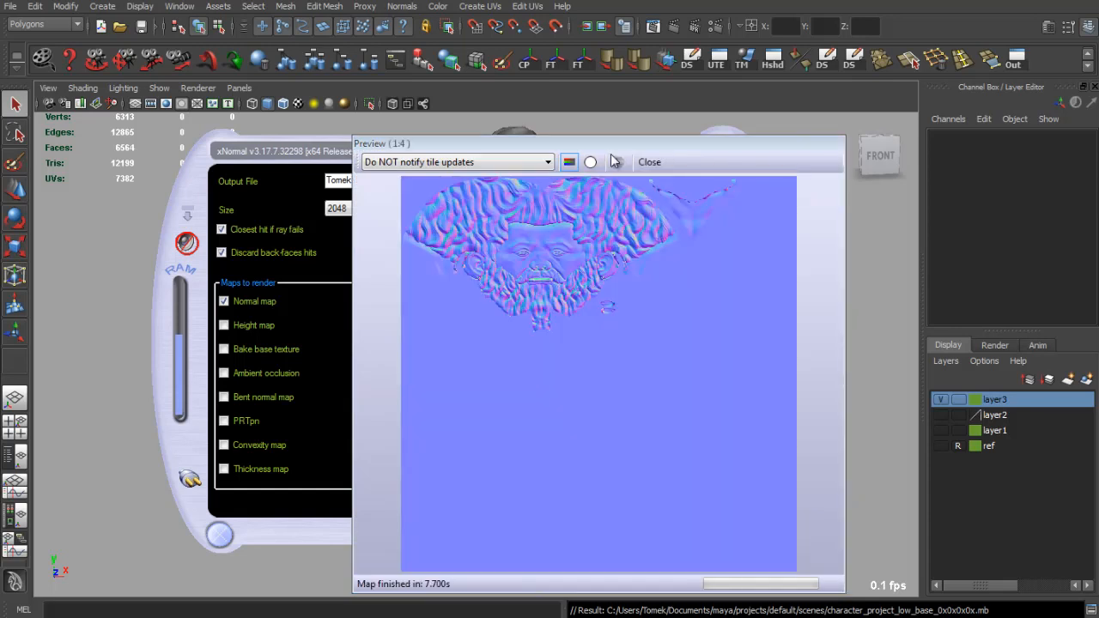
drag(591, 144, 572, 131)
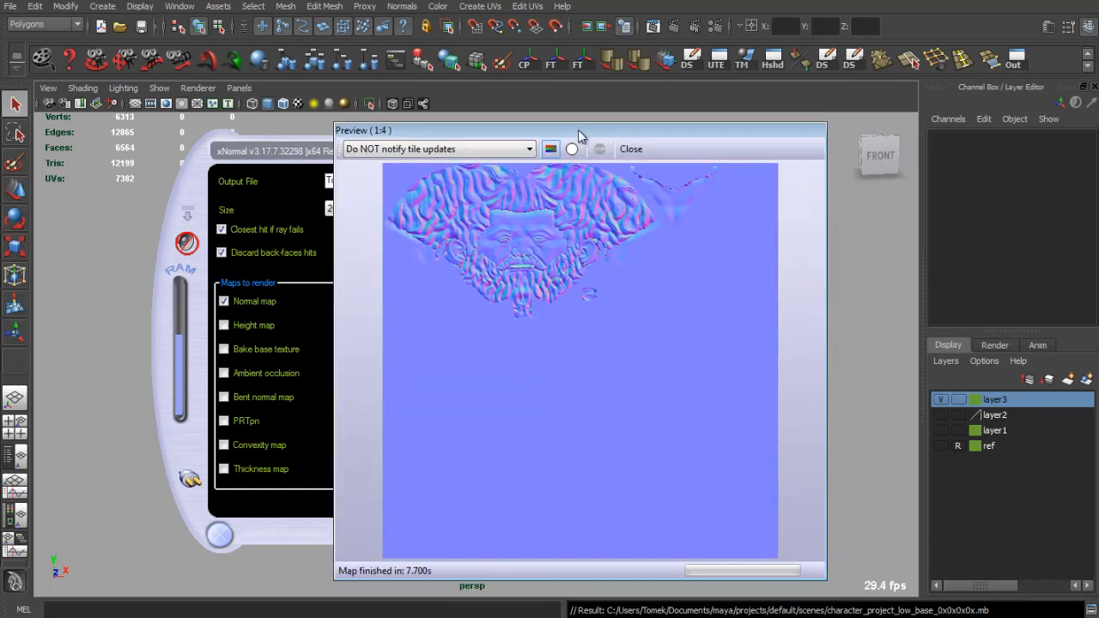
click(627, 152)
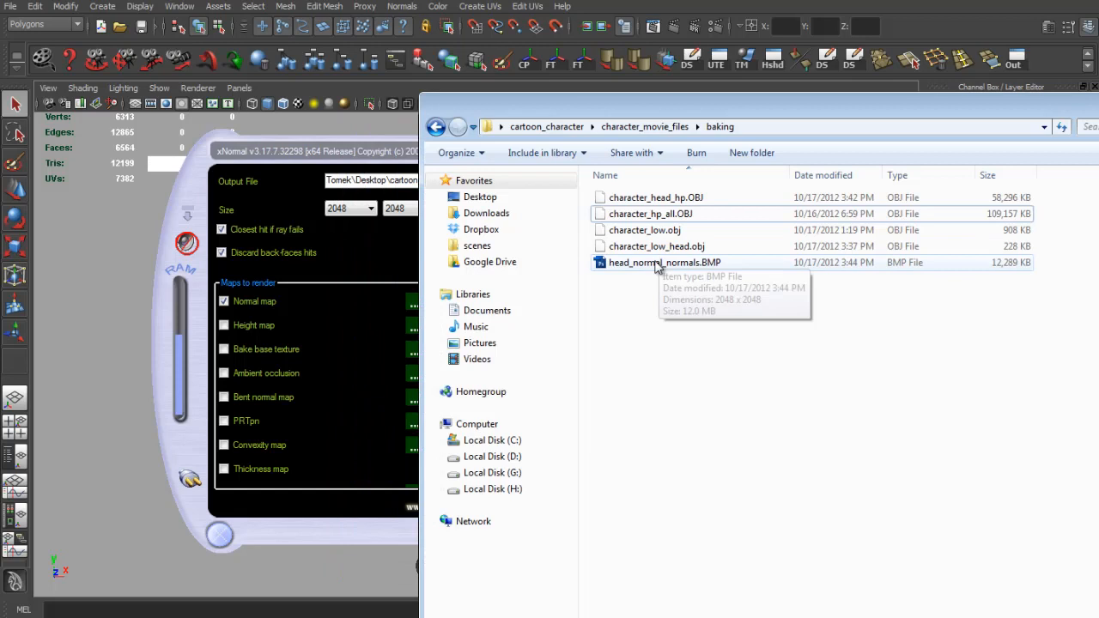
Open head_normal_normals.BMP from the baking folder in Photoshop and enlarge the program and image windows for inspection.
click(653, 266)
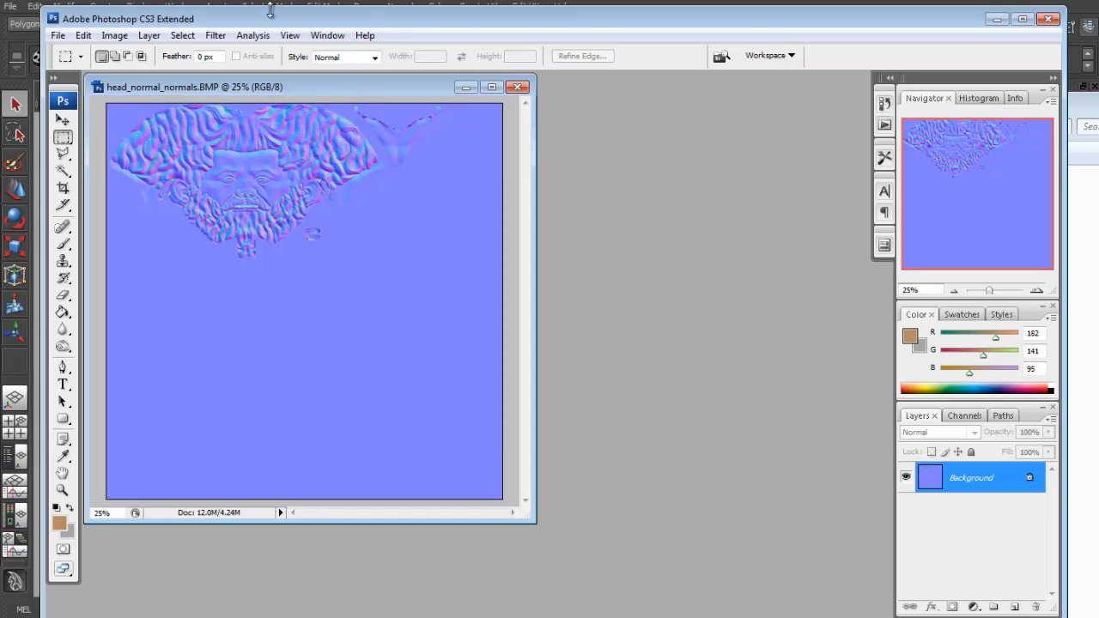
drag(270, 11, 224, 0)
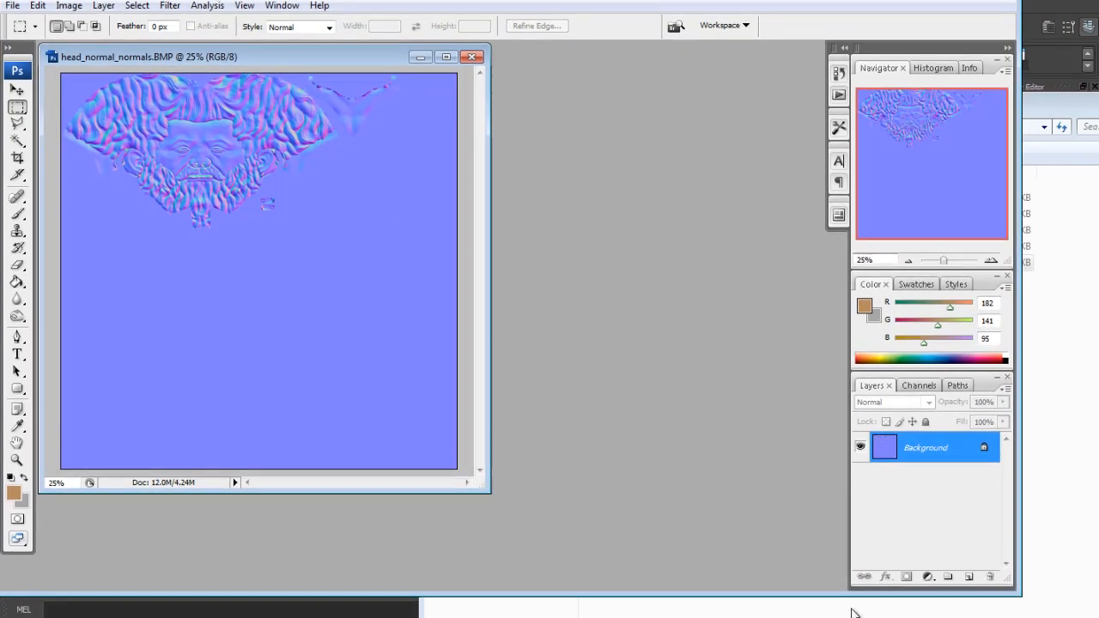
drag(1017, 598, 1094, 617)
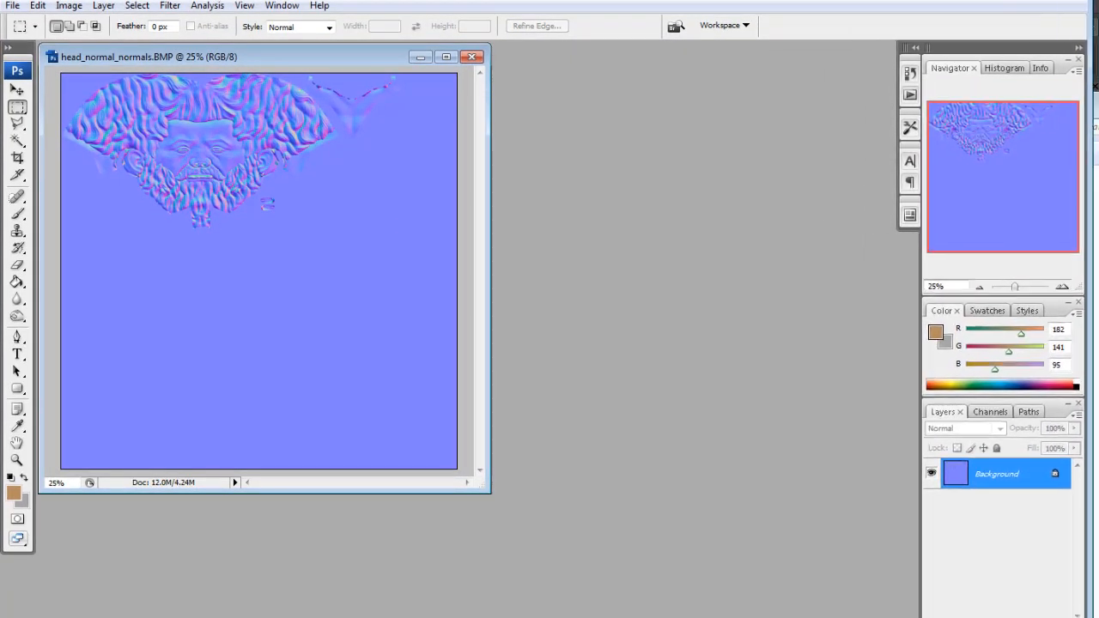
drag(911, 617, 911, 612)
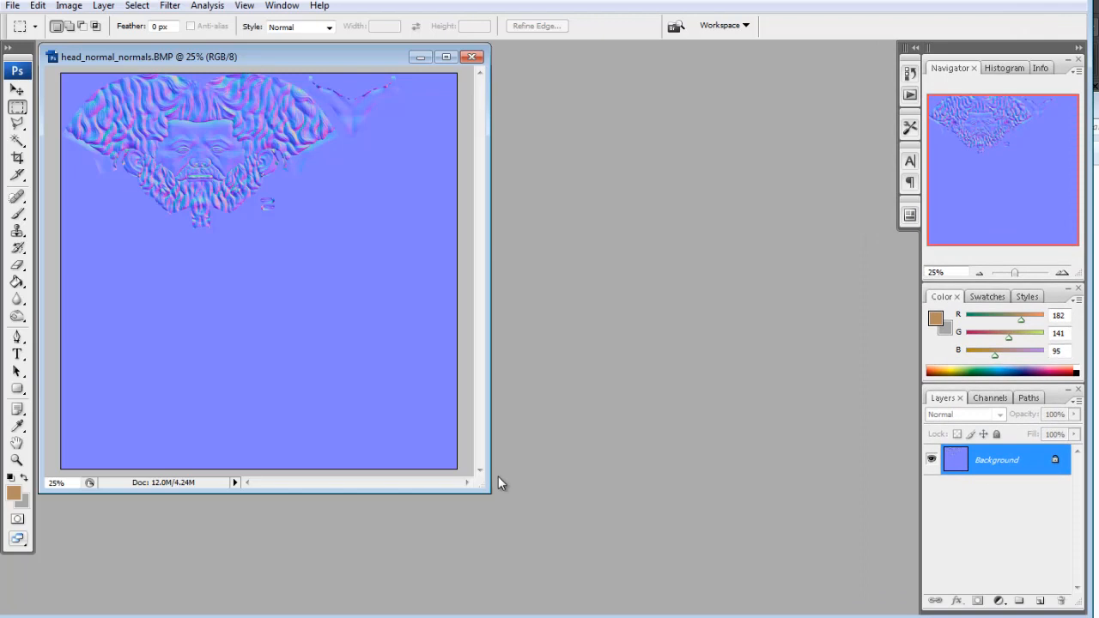
drag(485, 487, 748, 569)
Examine the baked normal map up close around the face, hair and beard for baking errors.
click(1063, 272)
click(1063, 273)
click(1063, 272)
mouse_move(980, 146)
mouse_down()
mouse_move(974, 125)
mouse_move(954, 115)
mouse_move(985, 111)
mouse_move(969, 143)
mouse_move(984, 115)
mouse_move(1021, 114)
mouse_move(1009, 142)
mouse_move(962, 142)
mouse_up()
click(1064, 272)
drag(960, 148, 985, 130)
click(1062, 273)
click(1061, 273)
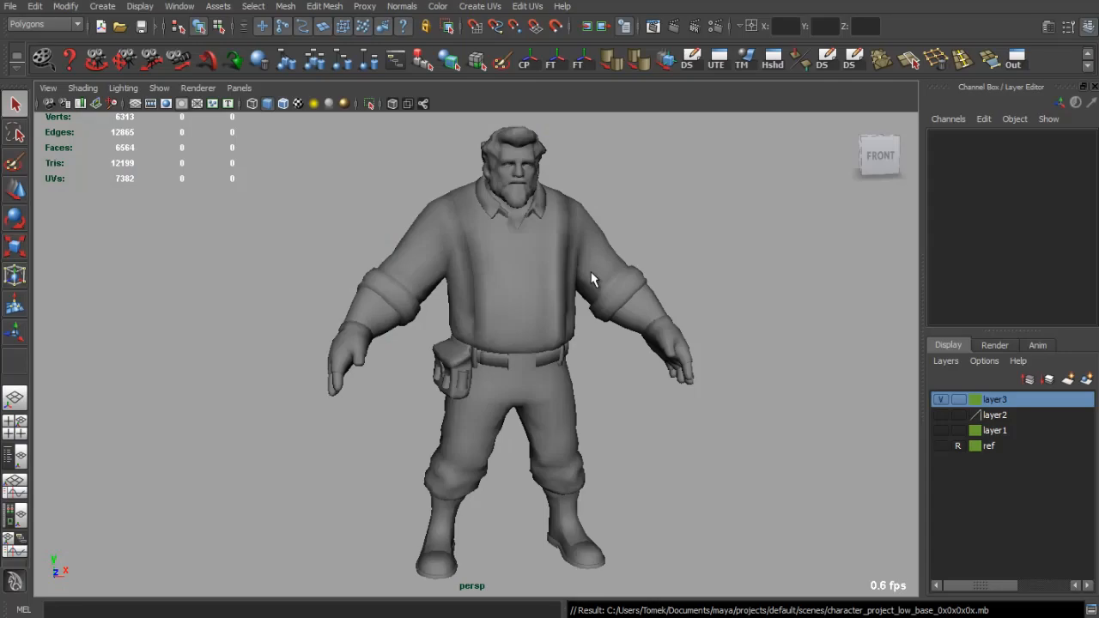
In Maya, assign a new Phong material named character_mat_01 to the character's head mesh.
click(592, 279)
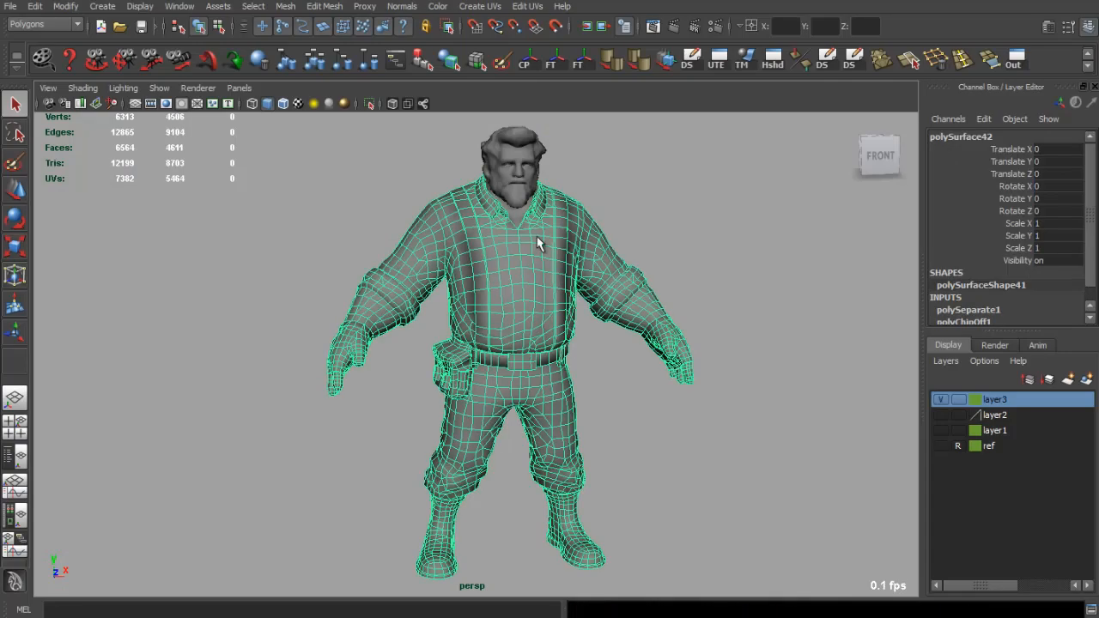
click(525, 176)
right_drag(524, 155, 531, 380)
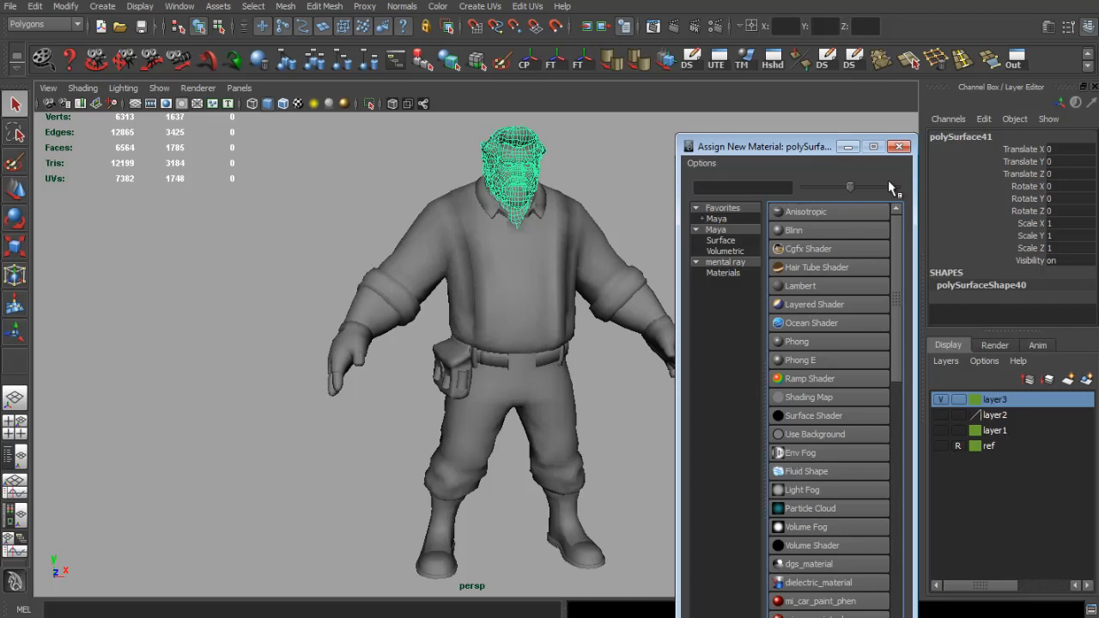
click(799, 342)
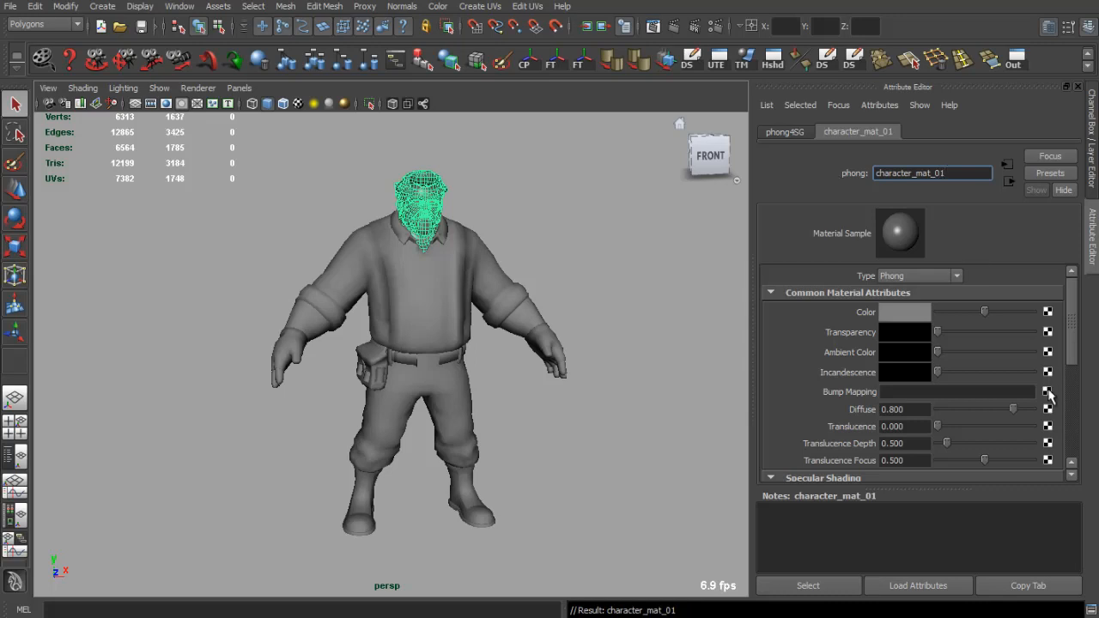
Connect head_normal_normals.BMP from the baking folder to character_mat_01's bump mapping as a file texture used as Tangent Space Normals.
click(1048, 312)
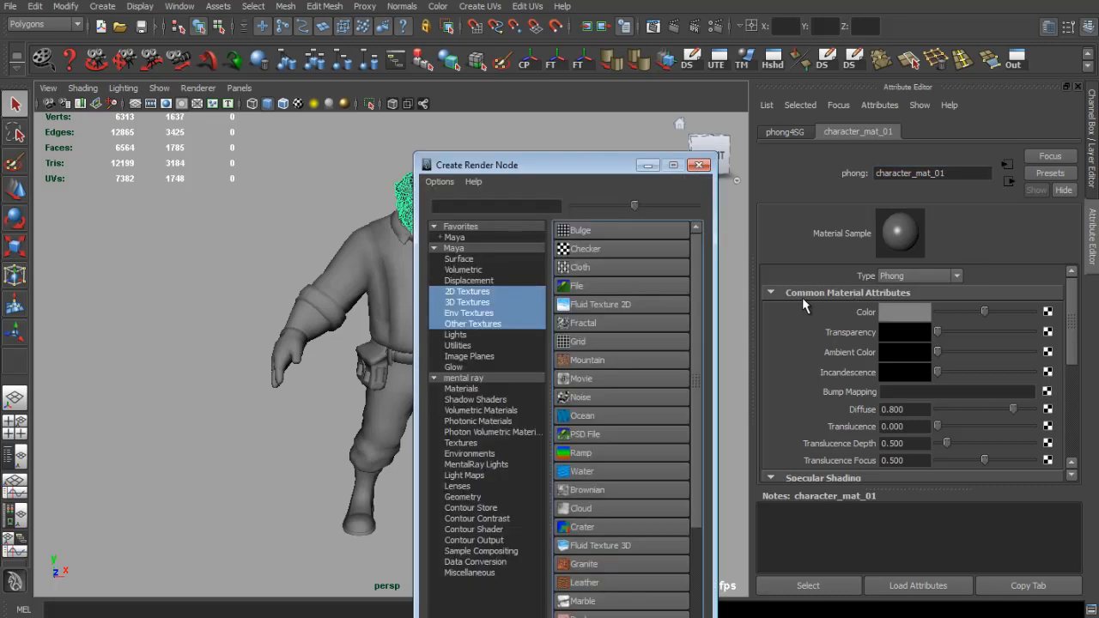
click(593, 289)
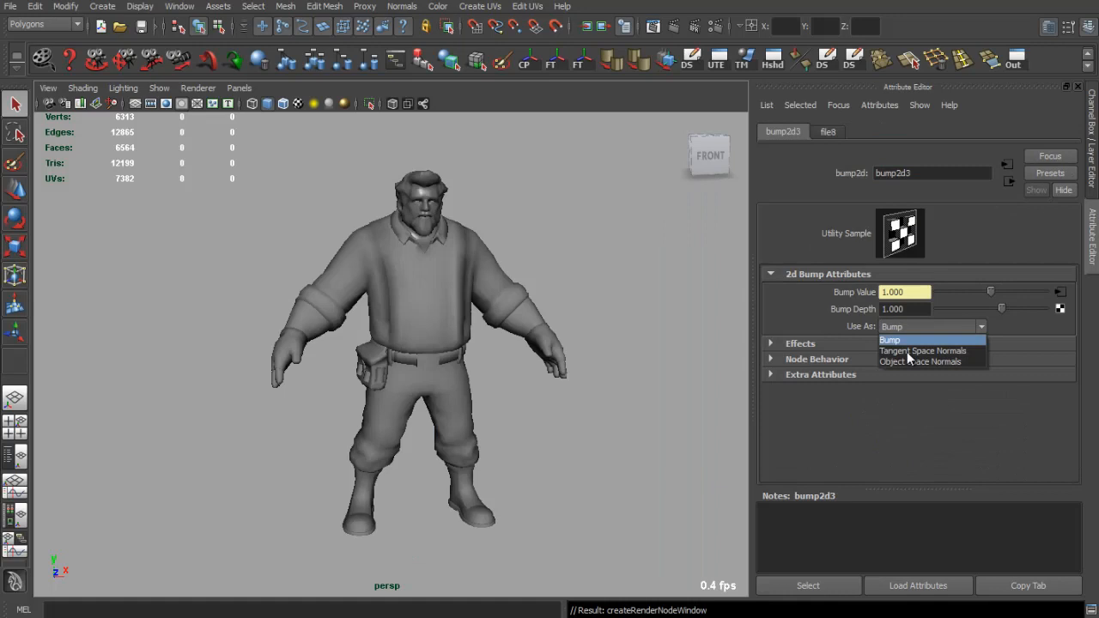
click(907, 351)
click(828, 131)
click(1050, 351)
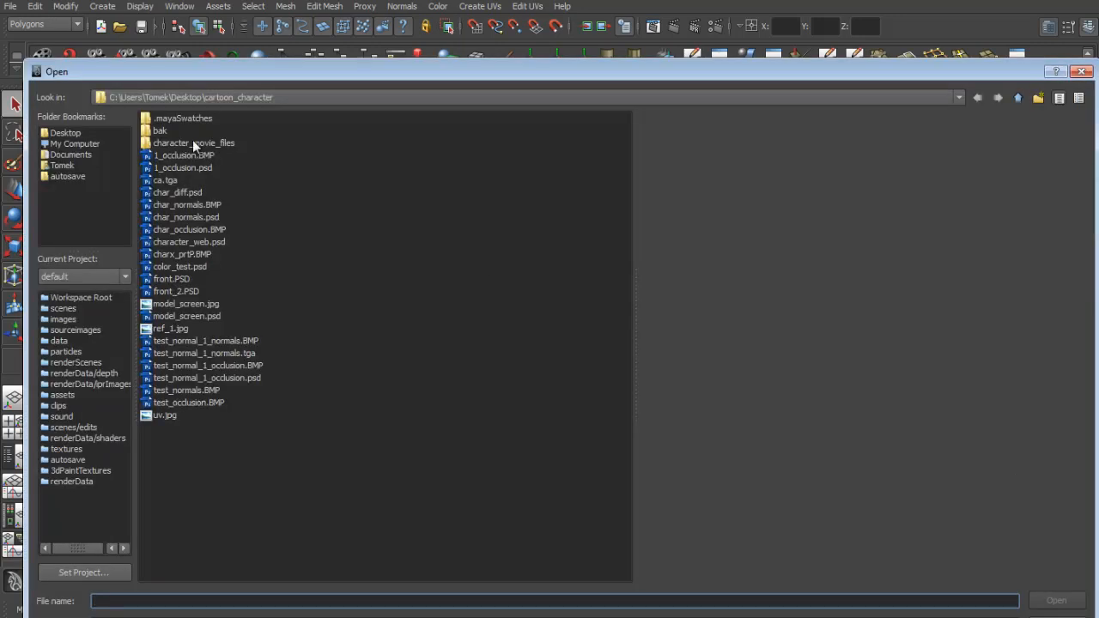
double_click(192, 142)
double_click(195, 119)
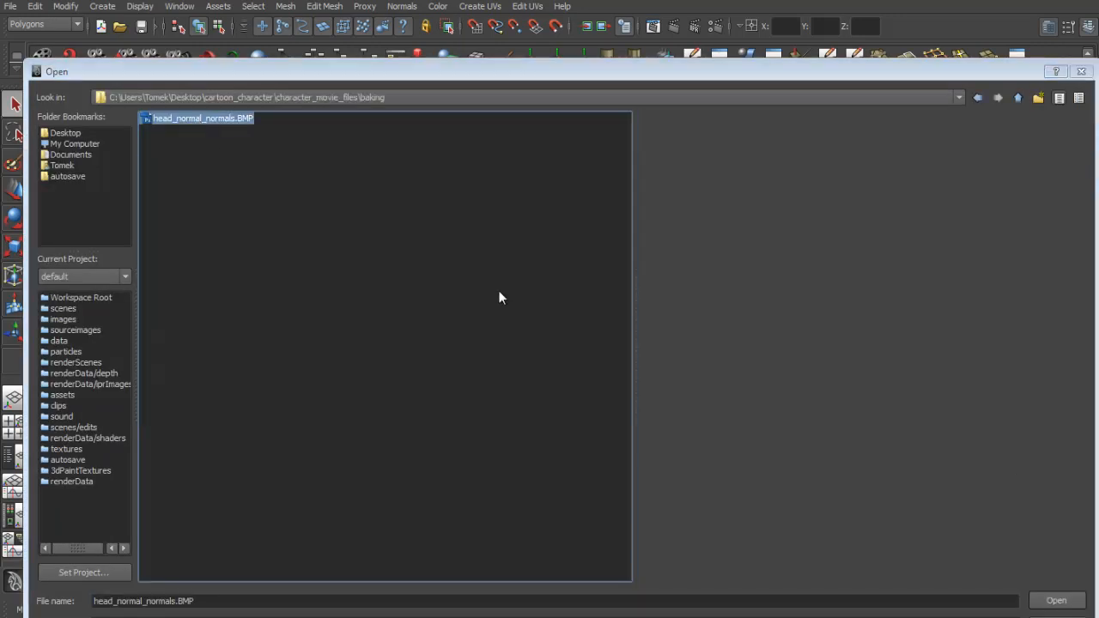
Turn on textured display and High Quality rendering in the viewport with the head seen up close.
scroll(424, 257, up, 6)
alt+drag(425, 270, 489, 342)
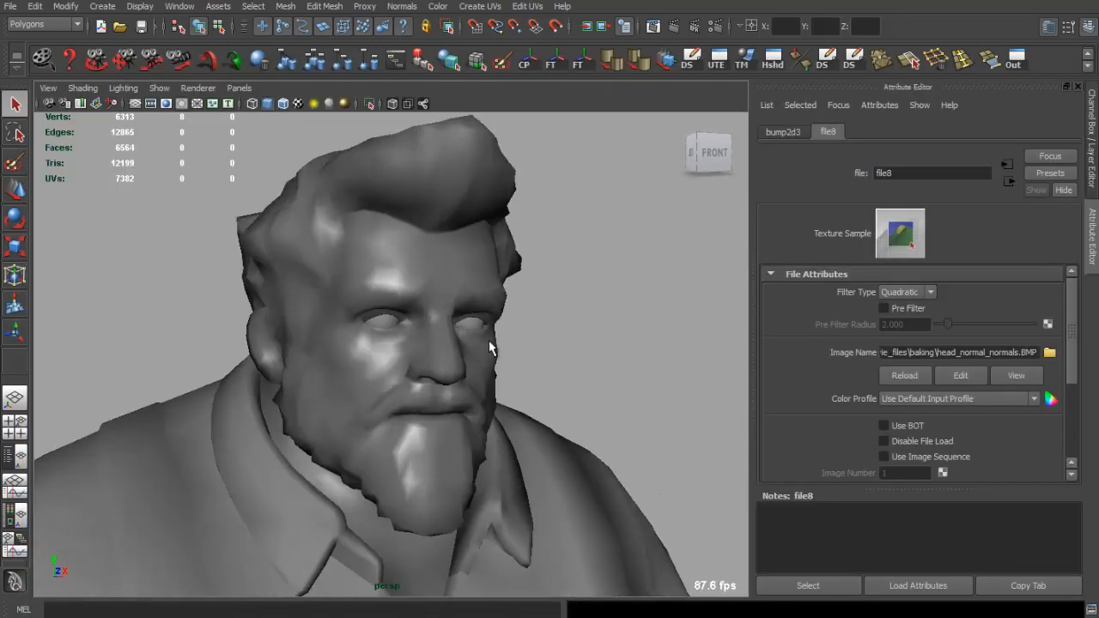
click(299, 104)
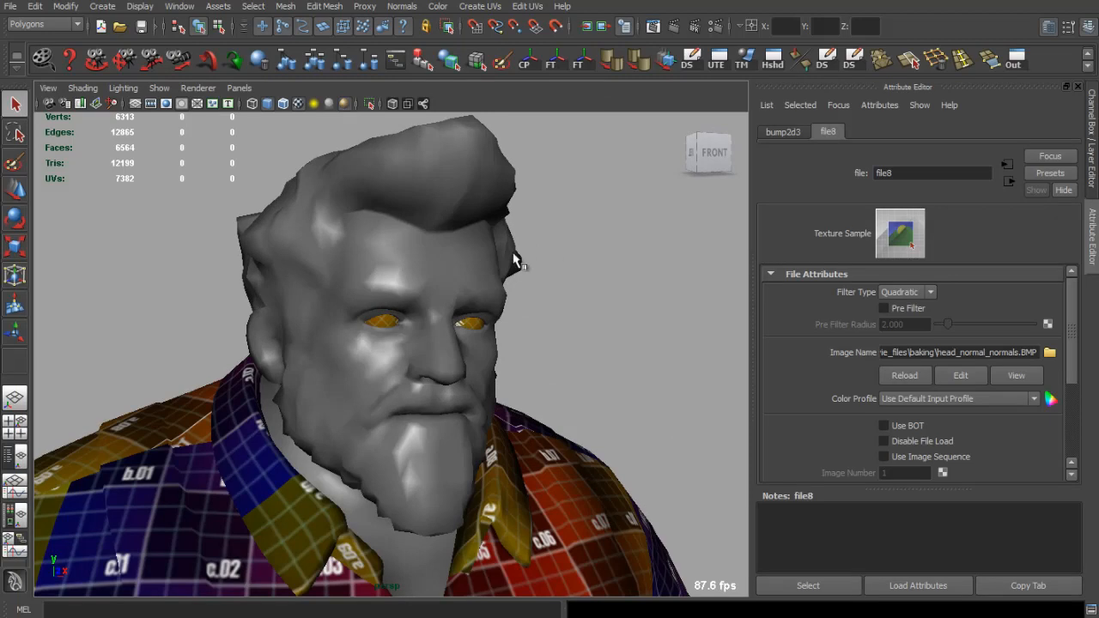
mouse_move(554, 247)
alt+mouse_down()
mouse_move(365, 247)
mouse_move(550, 248)
alt+mouse_up()
scroll(449, 334, up, 5)
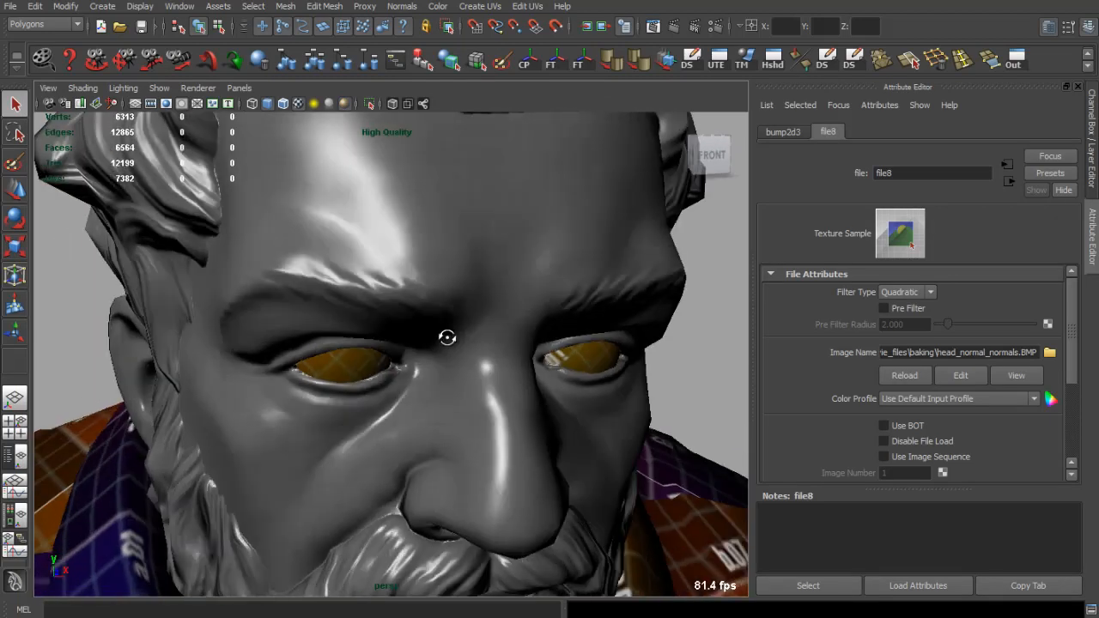
Examine the normal-mapped head from all sides, including the eyes, nose, back of the hair and beard.
scroll(406, 333, up, 4)
alt+drag(406, 333, 363, 302)
scroll(490, 336, down, 4)
alt+right_drag(363, 302, 444, 312)
alt+drag(444, 312, 559, 273)
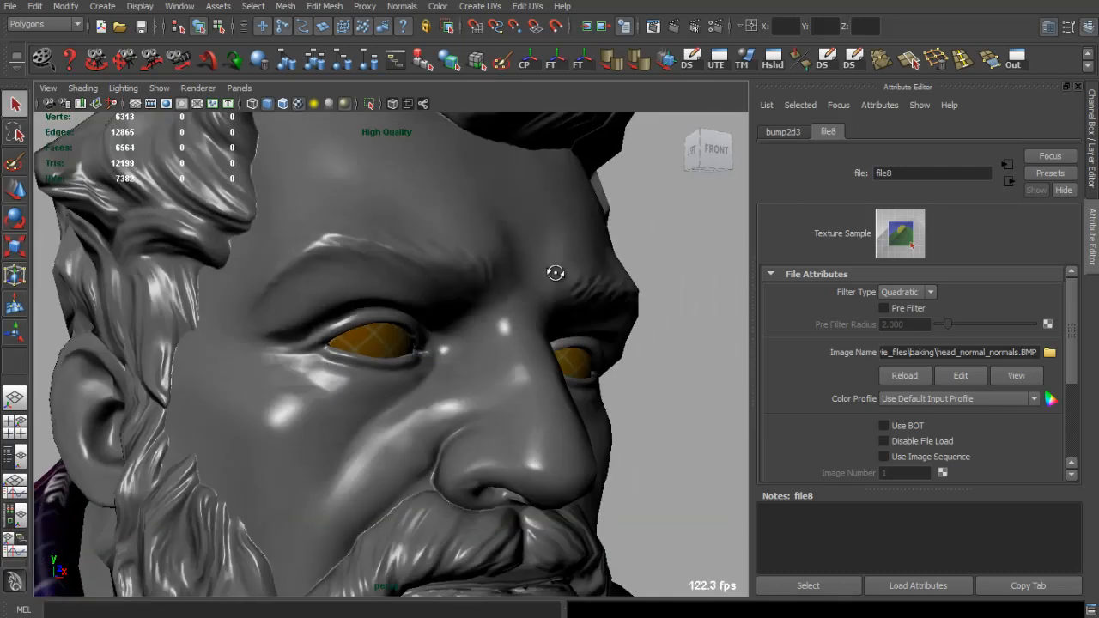
alt+right_drag(560, 272, 574, 283)
alt+drag(575, 283, 471, 248)
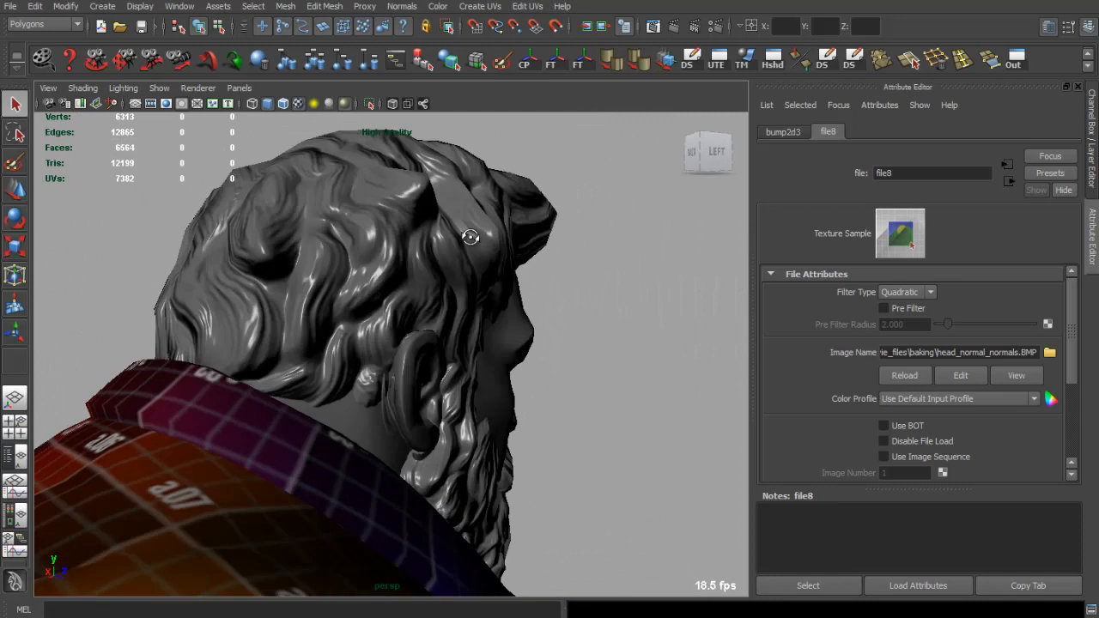
alt+right_drag(472, 249, 404, 288)
alt+drag(403, 288, 469, 264)
alt+right_drag(468, 263, 432, 307)
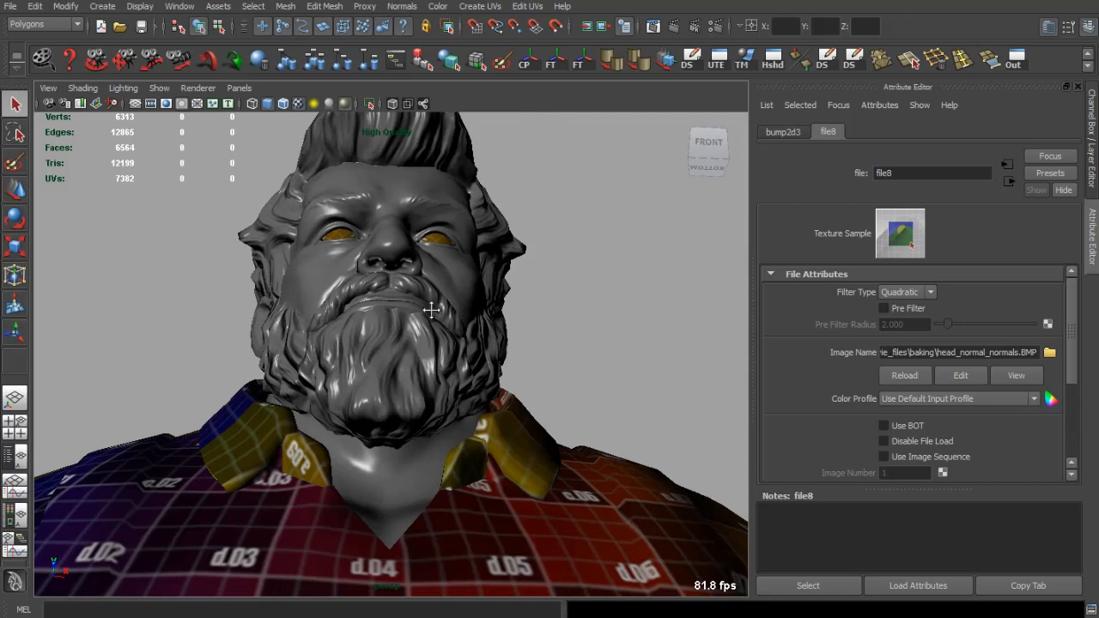
alt+drag(432, 307, 418, 309)
Isolate the head mesh and inspect the normal map on the hair, neck and beard at close range.
click(417, 315)
click(369, 103)
click(552, 260)
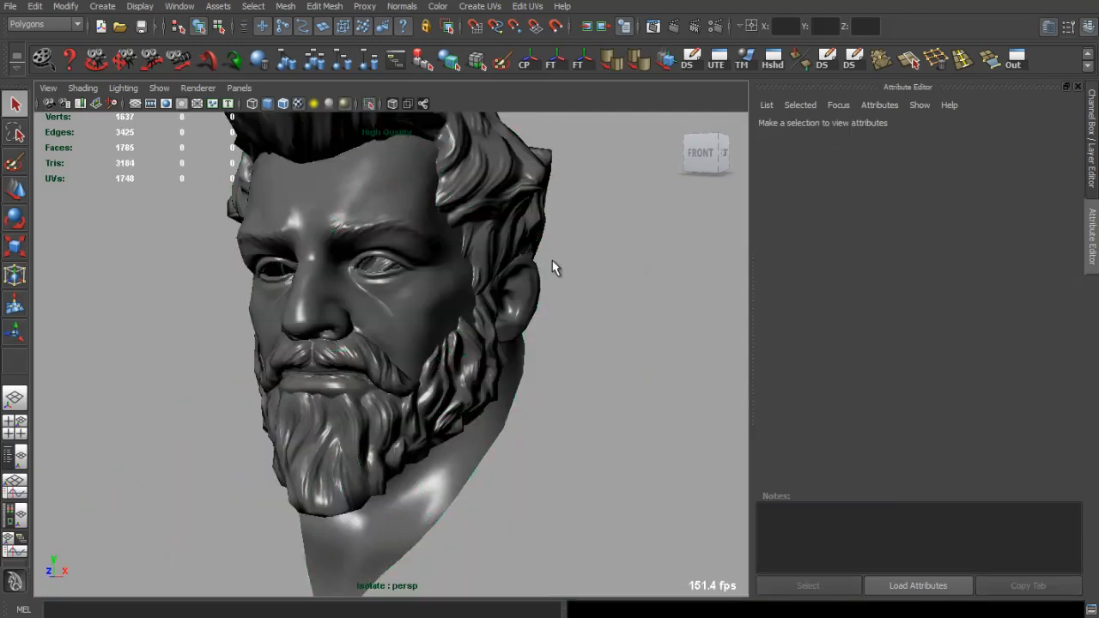
alt+drag(553, 261, 699, 246)
alt+right_drag(699, 246, 504, 294)
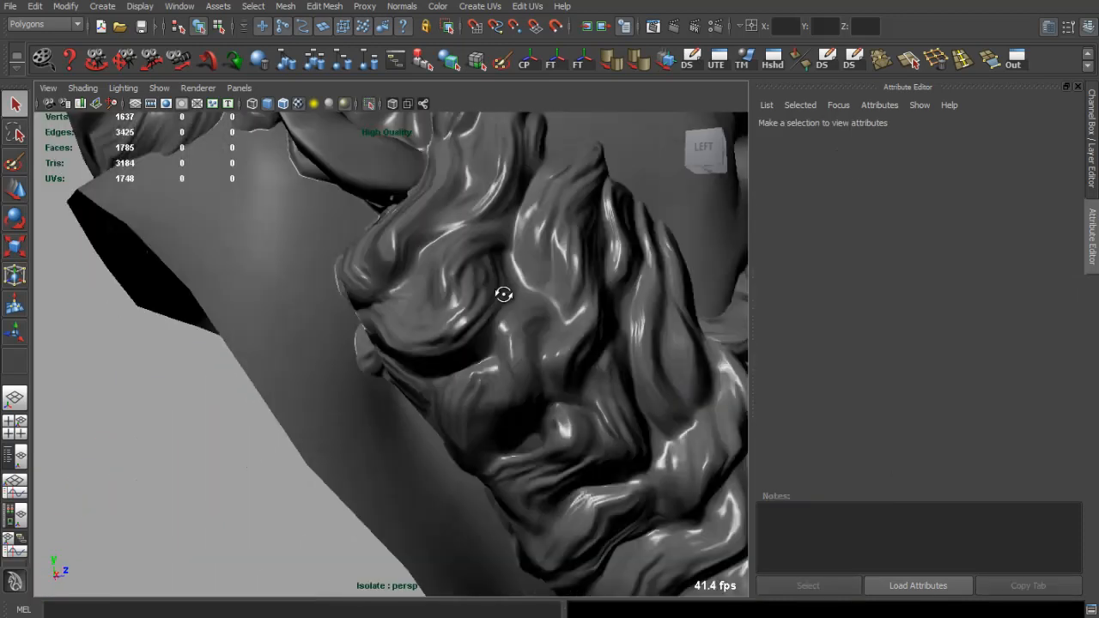
alt+drag(503, 295, 422, 295)
alt+right_drag(422, 294, 283, 283)
alt+drag(442, 290, 301, 287)
alt+middle_drag(300, 287, 318, 287)
alt+drag(317, 287, 423, 281)
Lower the Specular Color of the head's character_mat_01 material to a dark grey and check the softer highlights.
click(424, 281)
click(971, 132)
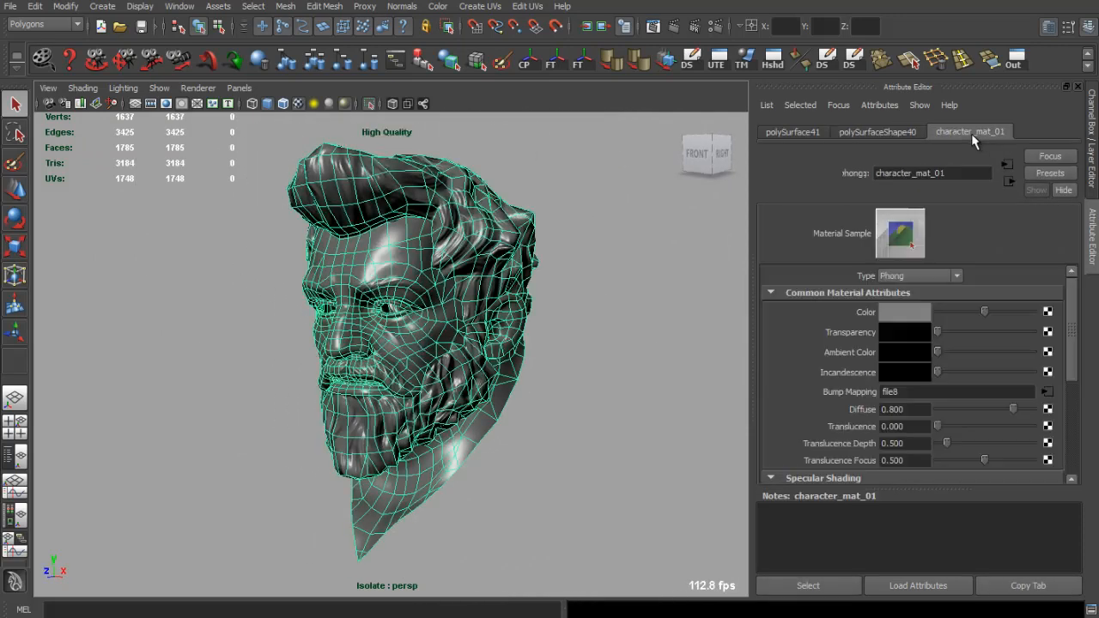
scroll(979, 425, down, 5)
scroll(979, 424, up, 2)
drag(984, 375, 955, 375)
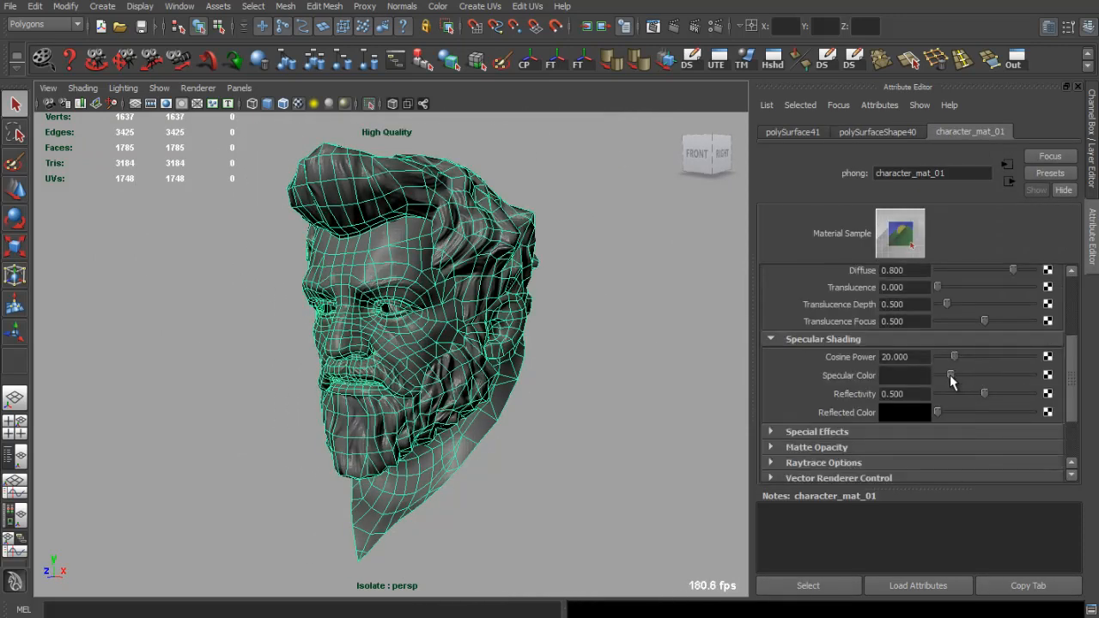
click(547, 369)
alt+drag(547, 369, 398, 363)
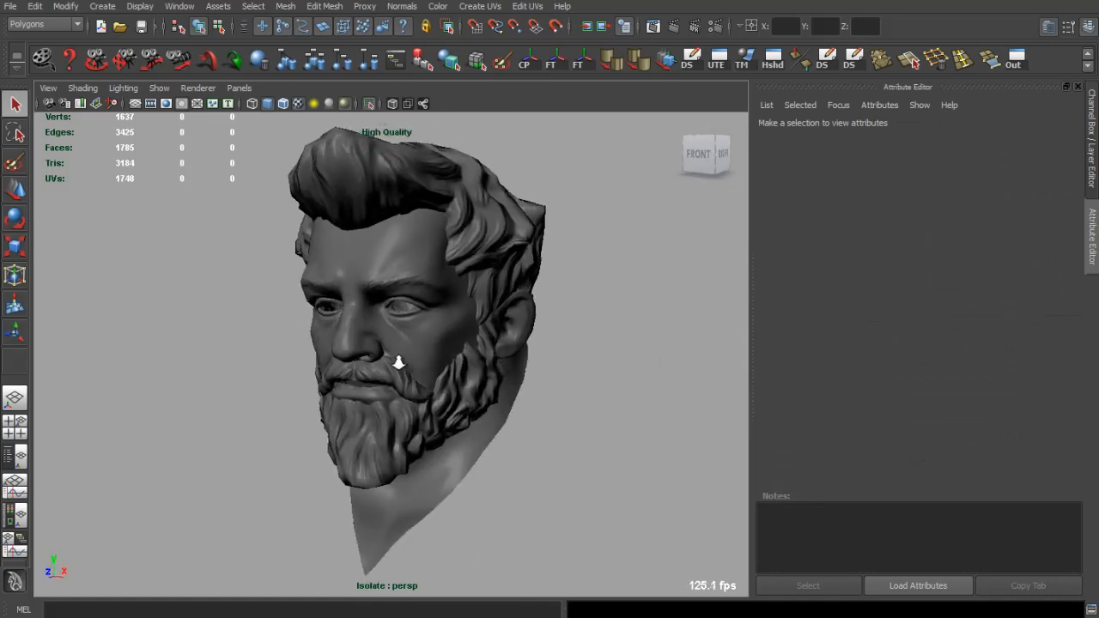
alt+right_drag(398, 363, 378, 360)
Bring the hidden meshes back into view and assign the existing character_mat_01 material to the body mesh.
click(369, 103)
alt+drag(412, 275, 532, 284)
alt+right_drag(558, 361, 506, 361)
alt+middle_drag(506, 361, 440, 300)
click(440, 300)
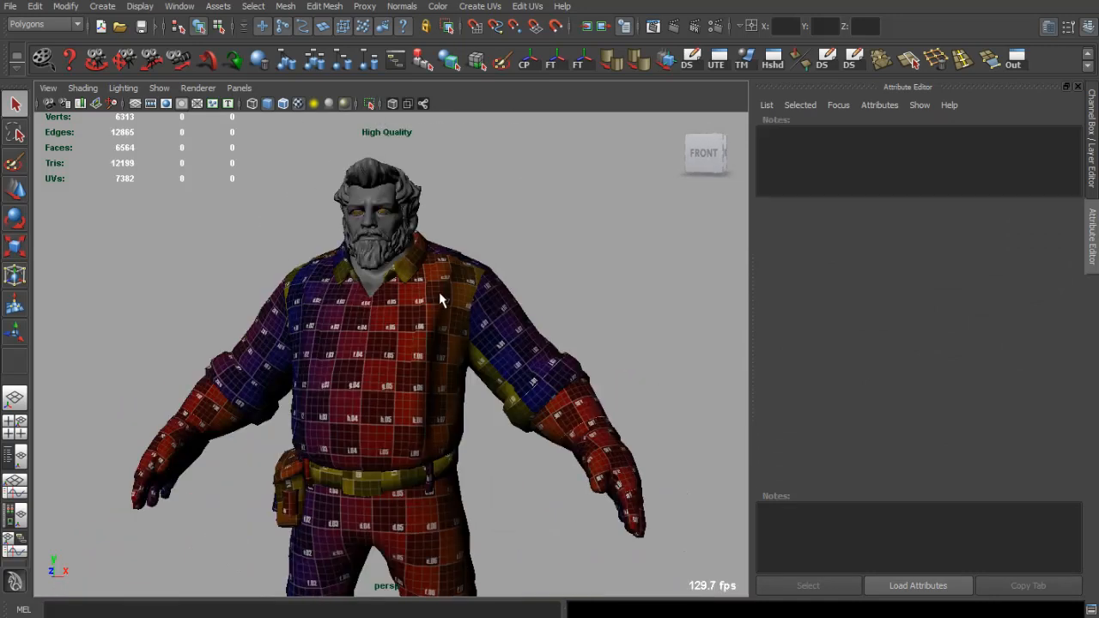
right_drag(440, 300, 600, 556)
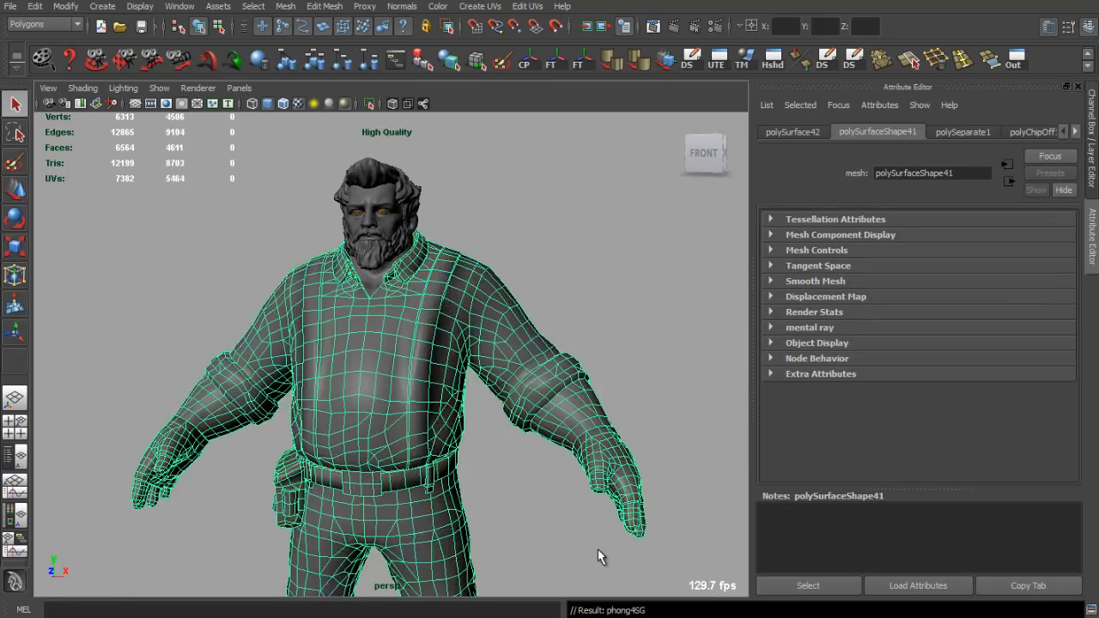
click(606, 261)
Try to assign an existing material to the character's eyes.
alt+drag(507, 300, 481, 361)
alt+right_drag(481, 360, 487, 444)
alt+drag(487, 444, 413, 430)
alt+right_drag(412, 429, 383, 486)
click(383, 488)
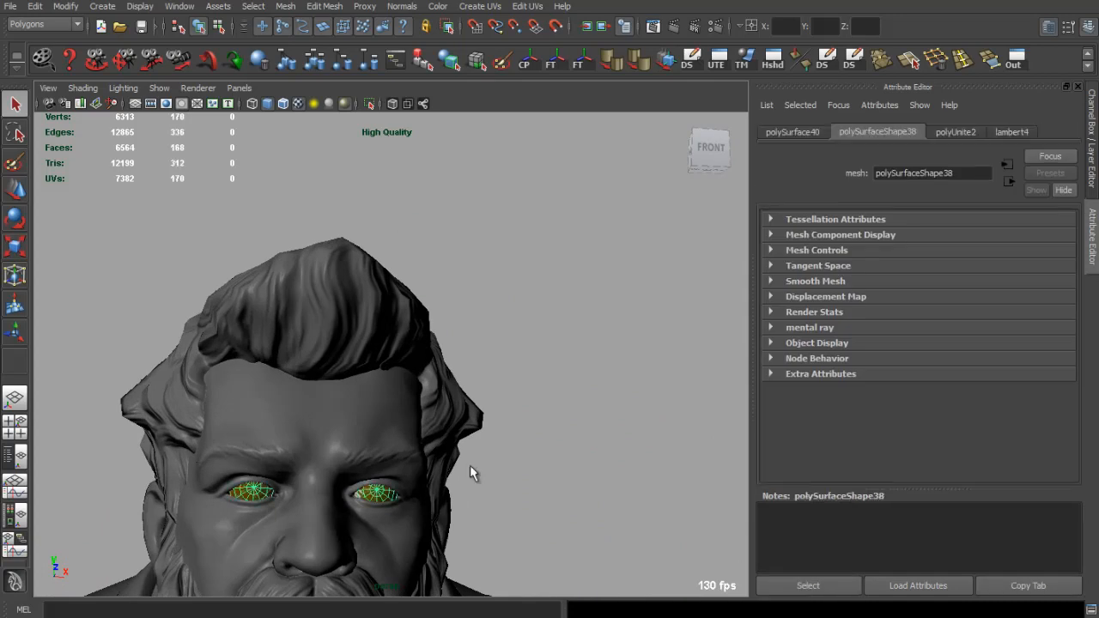
alt+middle_drag(470, 472, 465, 312)
right_drag(458, 294, 606, 327)
click(636, 316)
Isolate the head once more and check its normal-mapped shading with the softer highlights from front and side.
alt+drag(635, 316, 530, 343)
key(f)
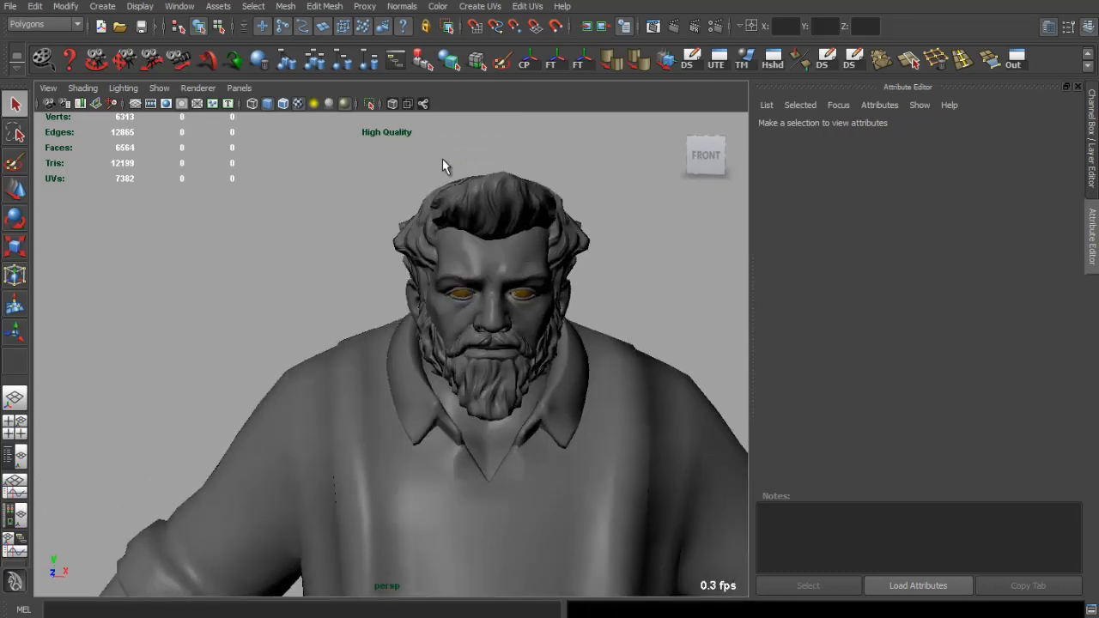
click(464, 182)
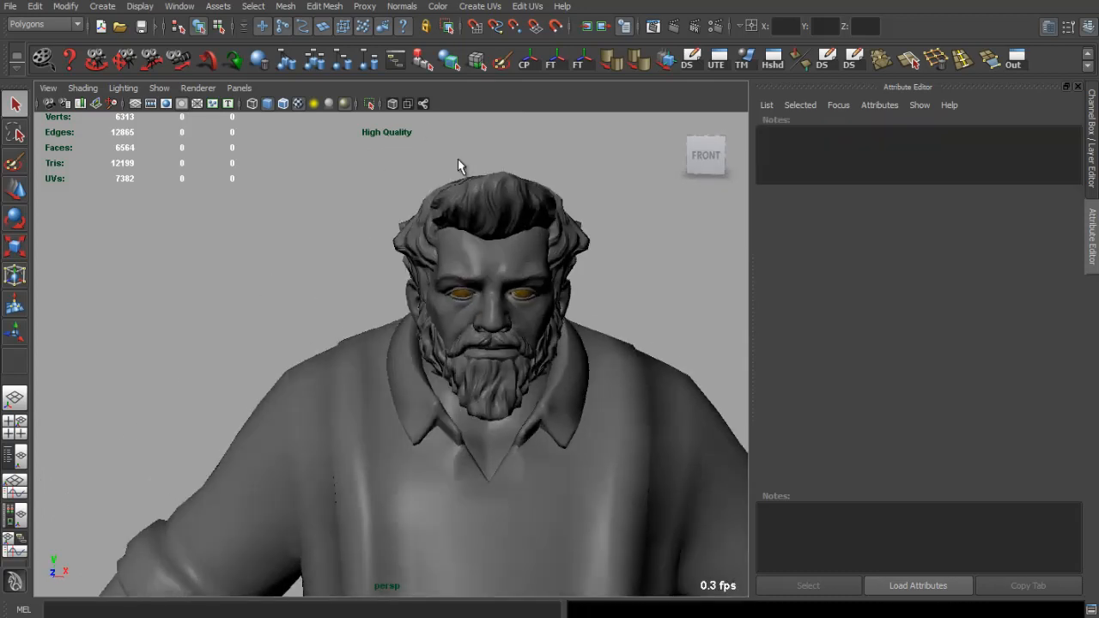
click(371, 104)
scroll(567, 279, up, 3)
alt+drag(567, 279, 613, 282)
alt+middle_drag(613, 281, 472, 290)
click(484, 291)
alt+drag(472, 297, 329, 219)
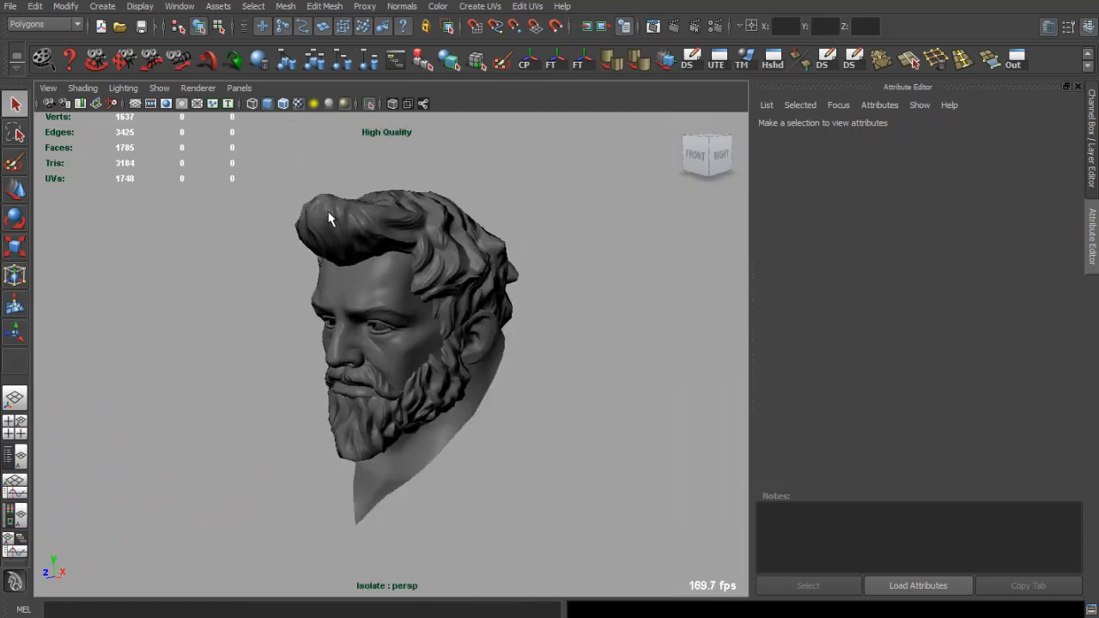
Turn off High Quality viewport rendering and end the head's isolation to show the full character.
click(345, 103)
scroll(396, 240, down, 4)
key(shift+i)
alt+drag(395, 202, 481, 215)
scroll(403, 244, down, 6)
alt+middle_drag(403, 243, 421, 112)
scroll(420, 172, up, 3)
mouse_move(403, 250)
alt+mouse_down()
mouse_move(441, 256)
mouse_move(405, 261)
alt+mouse_up()
Extract the clothed body's faces, excluding the belt and tool bag, into a separate mesh and select that mesh.
click(357, 301)
alt+middle_drag(356, 301, 390, 290)
scroll(372, 315, up, 8)
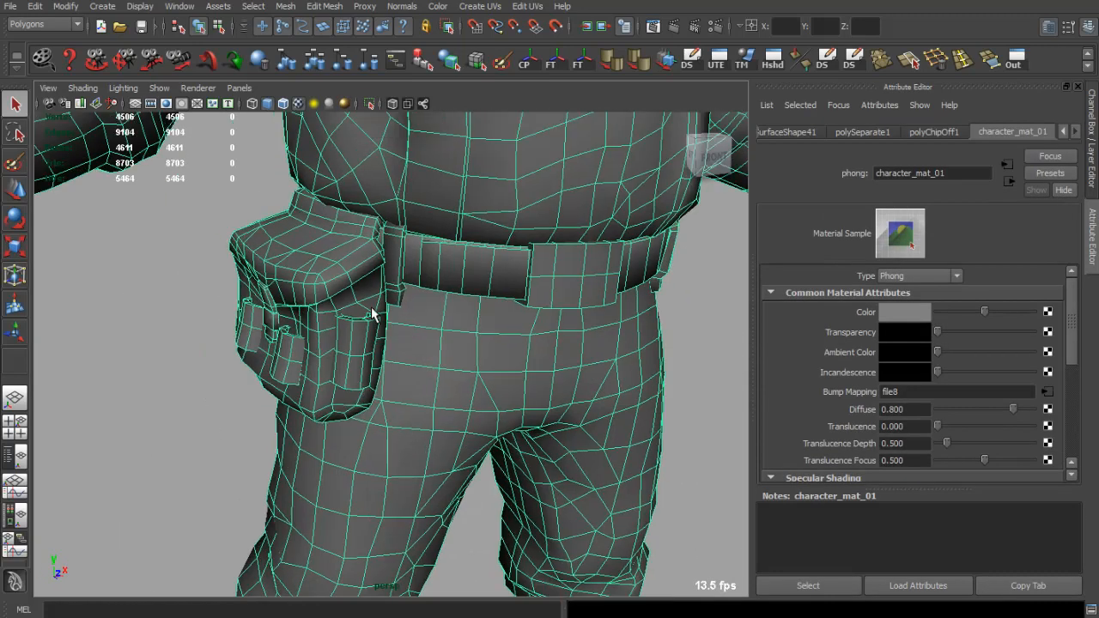
right_drag(331, 256, 332, 290)
double_click(321, 262)
alt+drag(311, 268, 399, 281)
double_click(444, 266)
double_click(465, 222)
scroll(472, 277, down, 8)
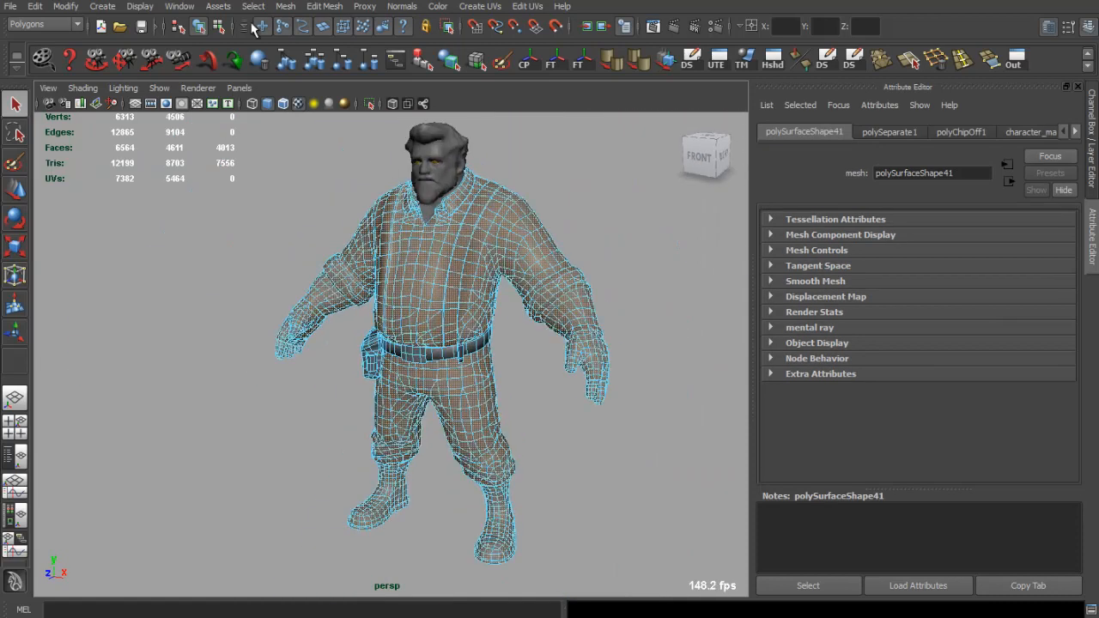
click(285, 6)
click(303, 69)
right_drag(444, 269, 482, 243)
key(w)
alt+drag(548, 138, 429, 249)
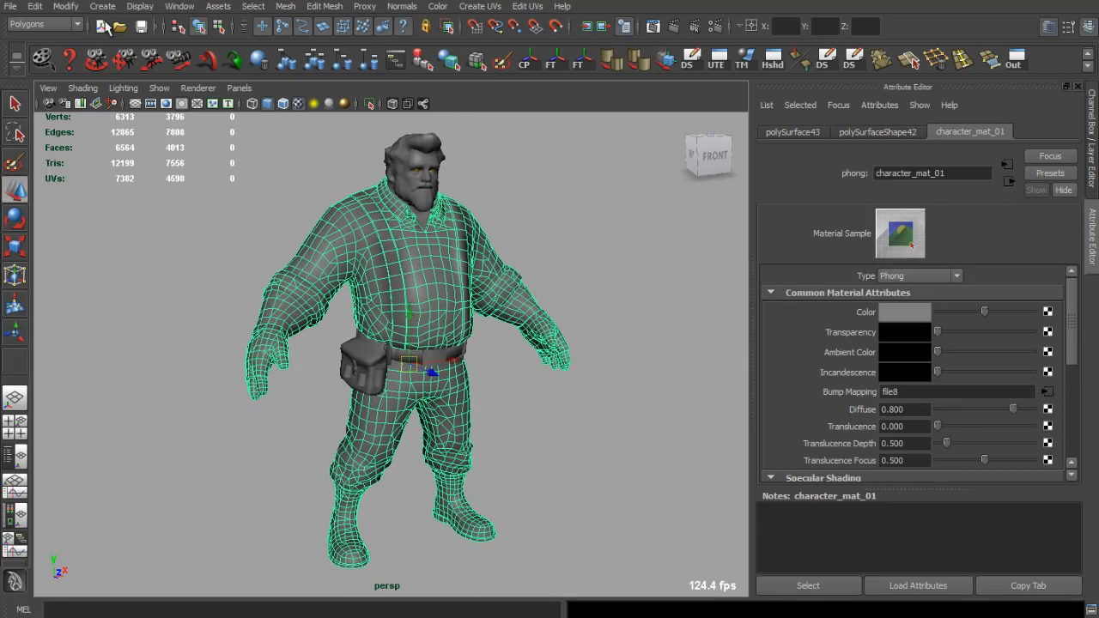
Export the selected body mesh to the baking folder as character_low_body.
click(10, 6)
click(138, 173)
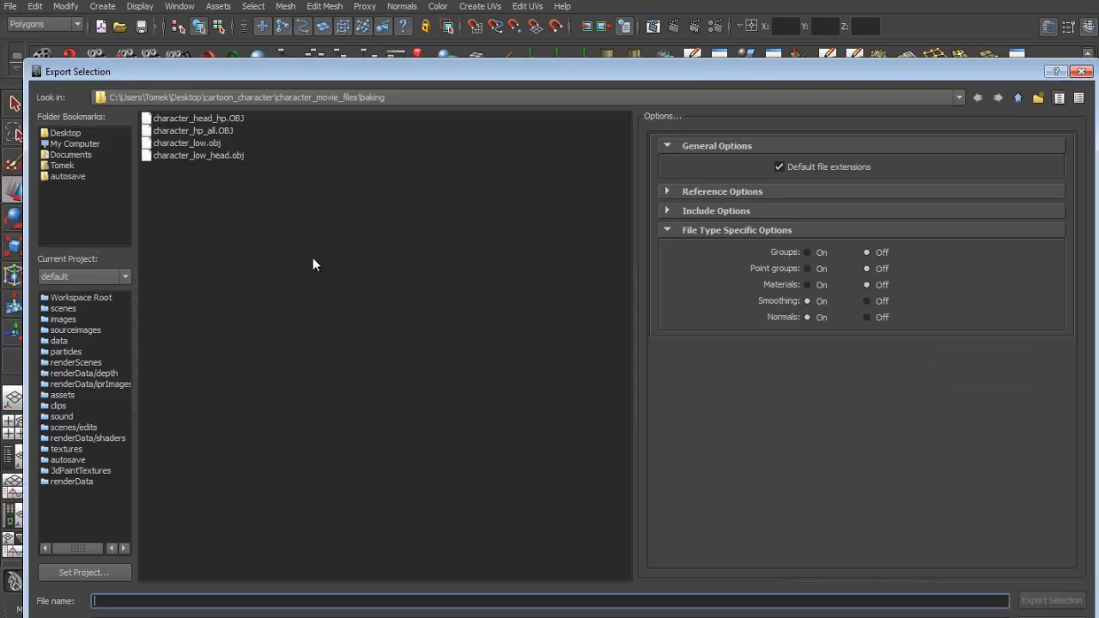
text(character)
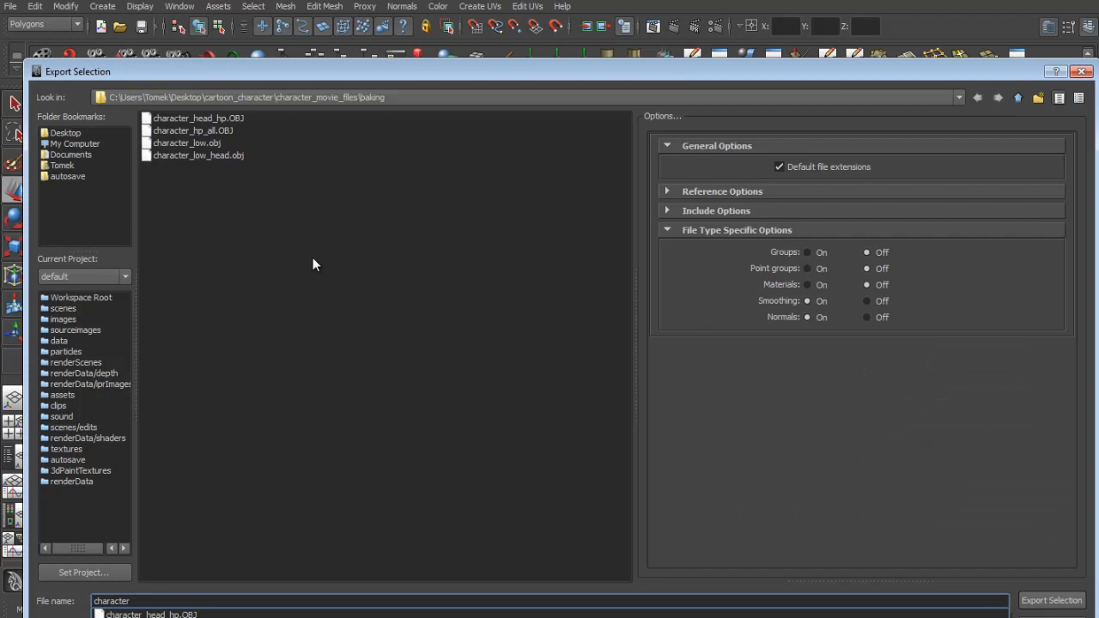
text(_low_b)
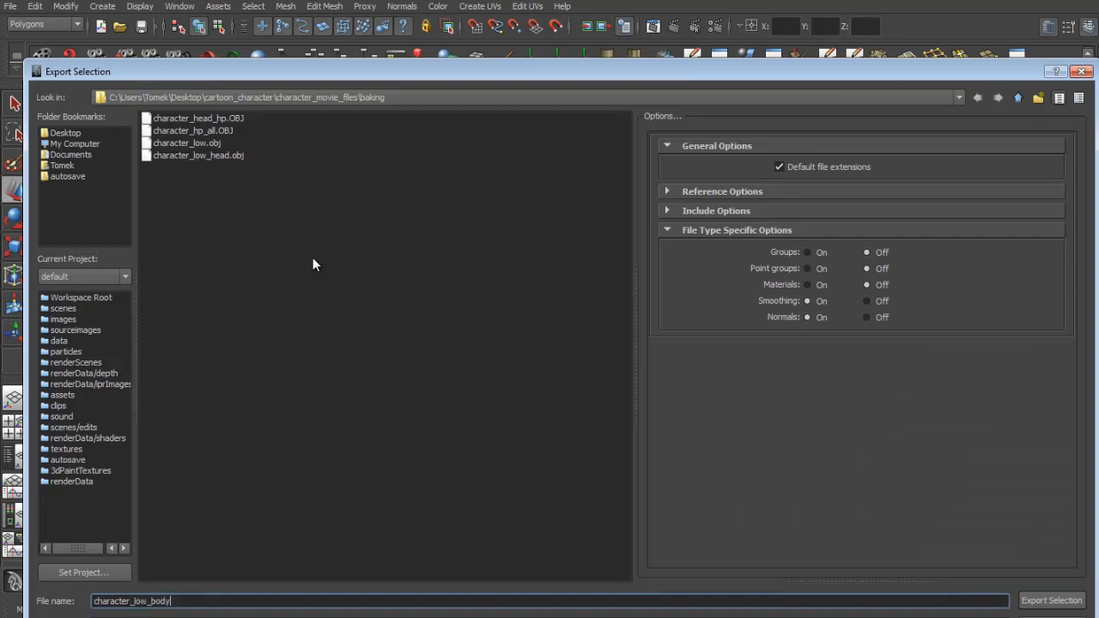
text(ody)
key(Return)
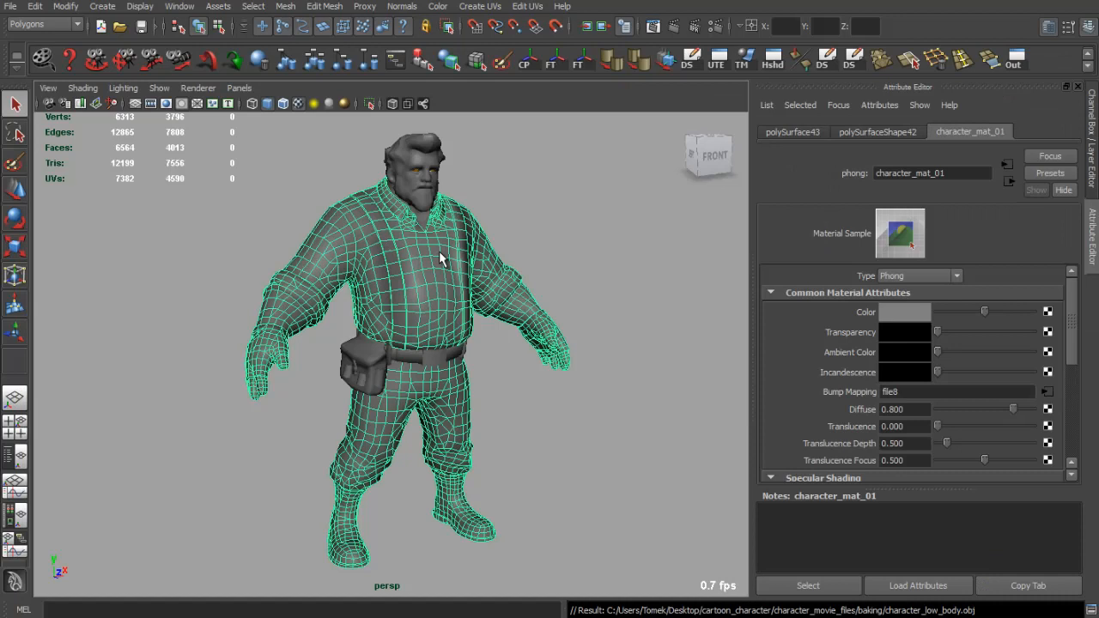
Switch to ZBrush, make the multi-part tool_bag_ad tool active and frame the whole character.
click(540, 510)
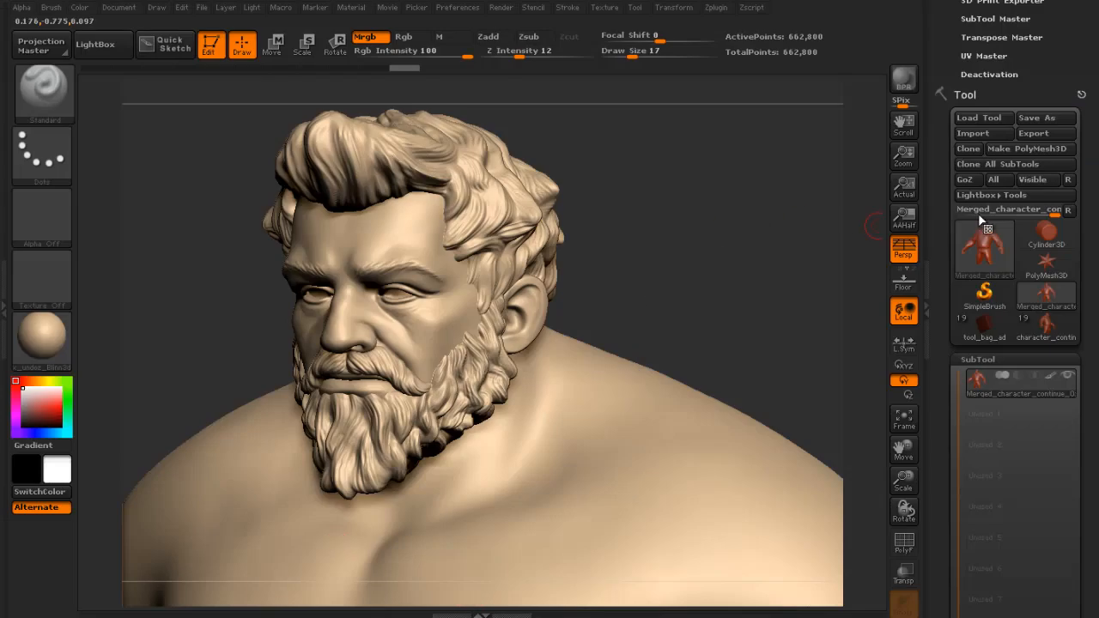
mouse_move(990, 328)
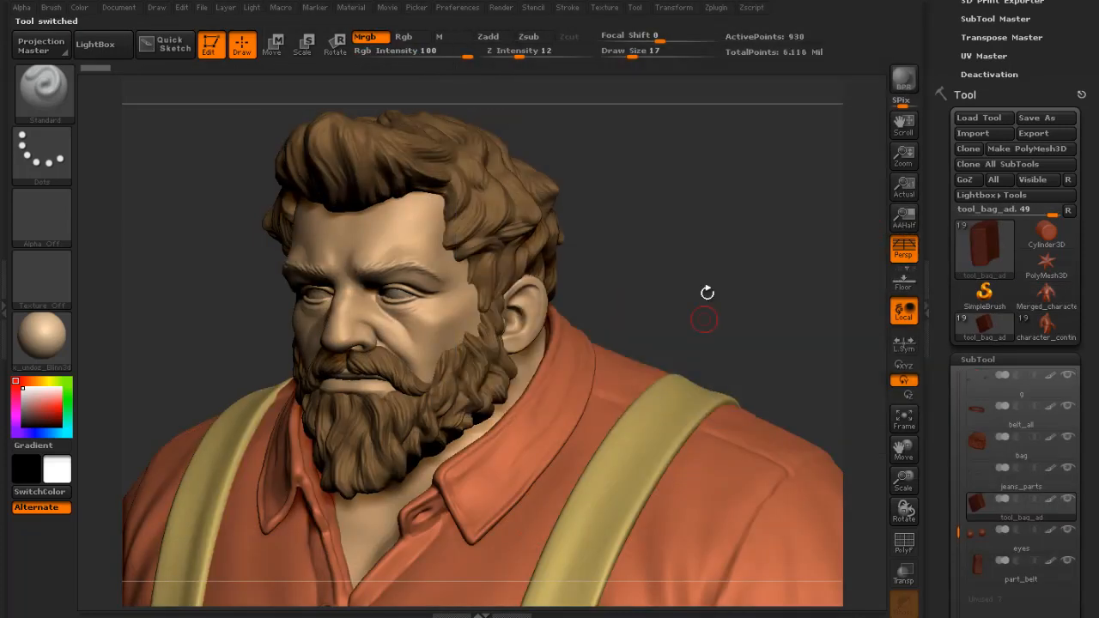
drag(707, 294, 760, 298)
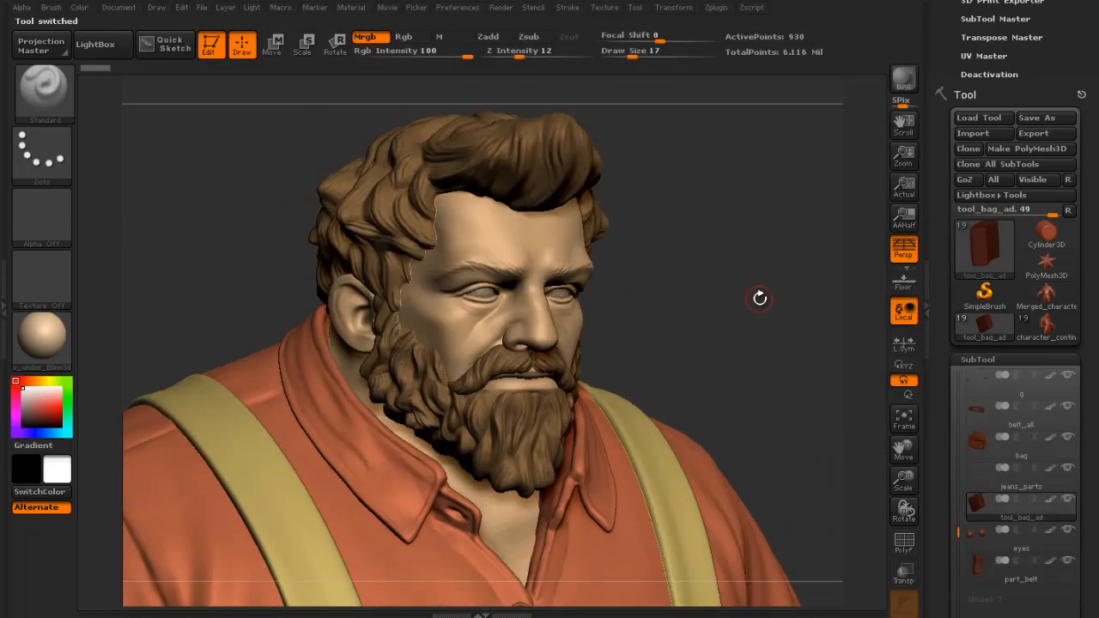
key(f)
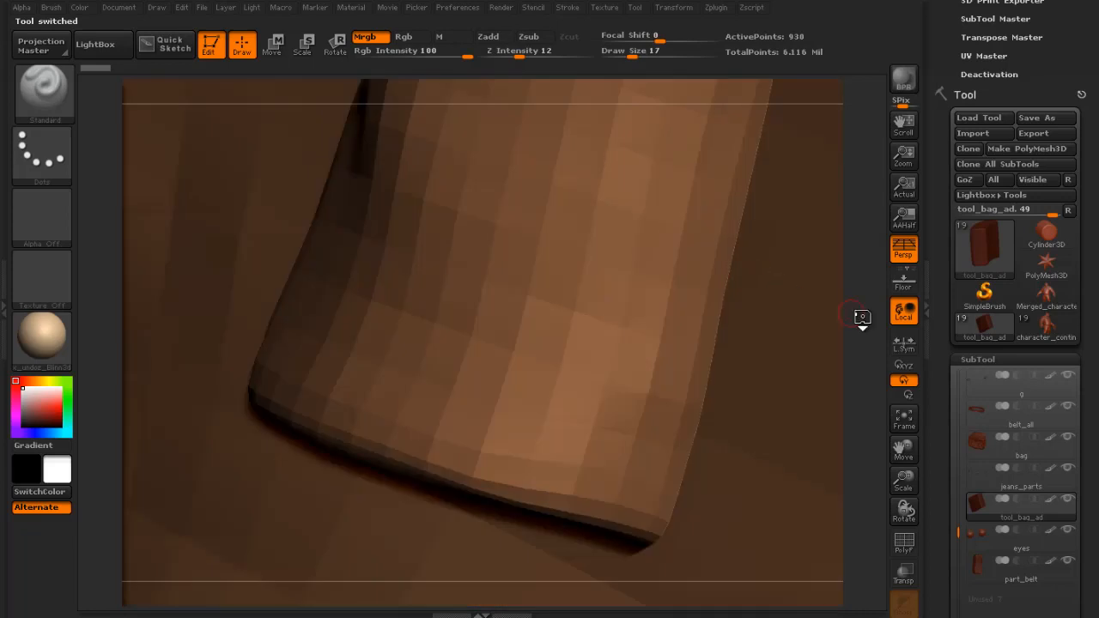
key(f)
mouse_move(782, 315)
alt+mouse_down()
mouse_move(783, 329)
mouse_move(766, 307)
alt+mouse_up()
Make the base body subtool character_continue active and hide all the other subtools.
drag(944, 380, 944, 370)
drag(957, 513, 958, 363)
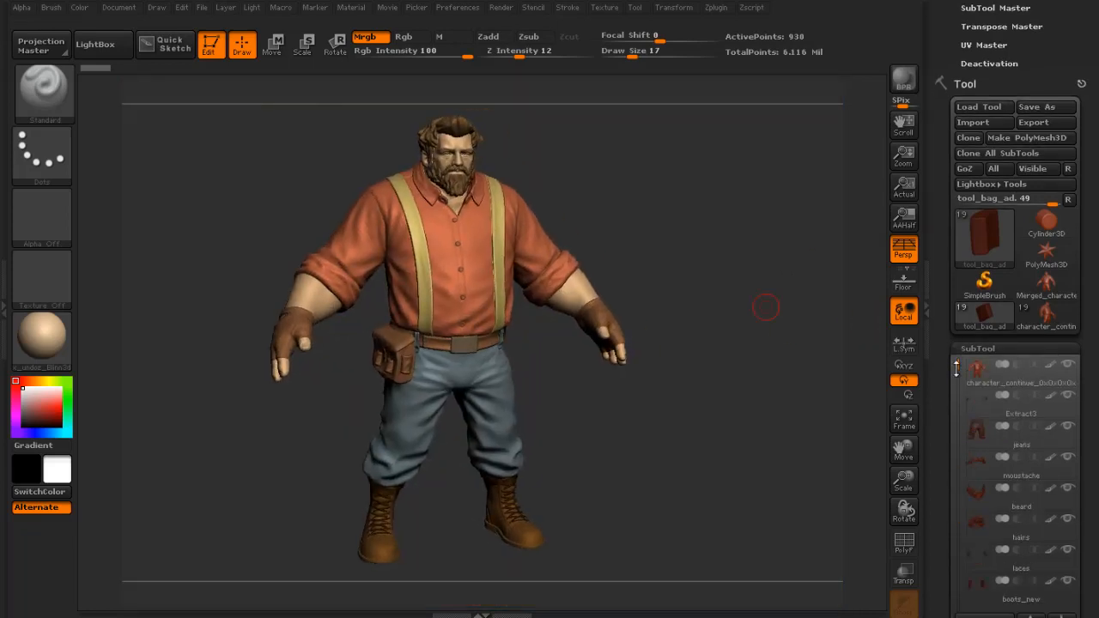
click(1072, 368)
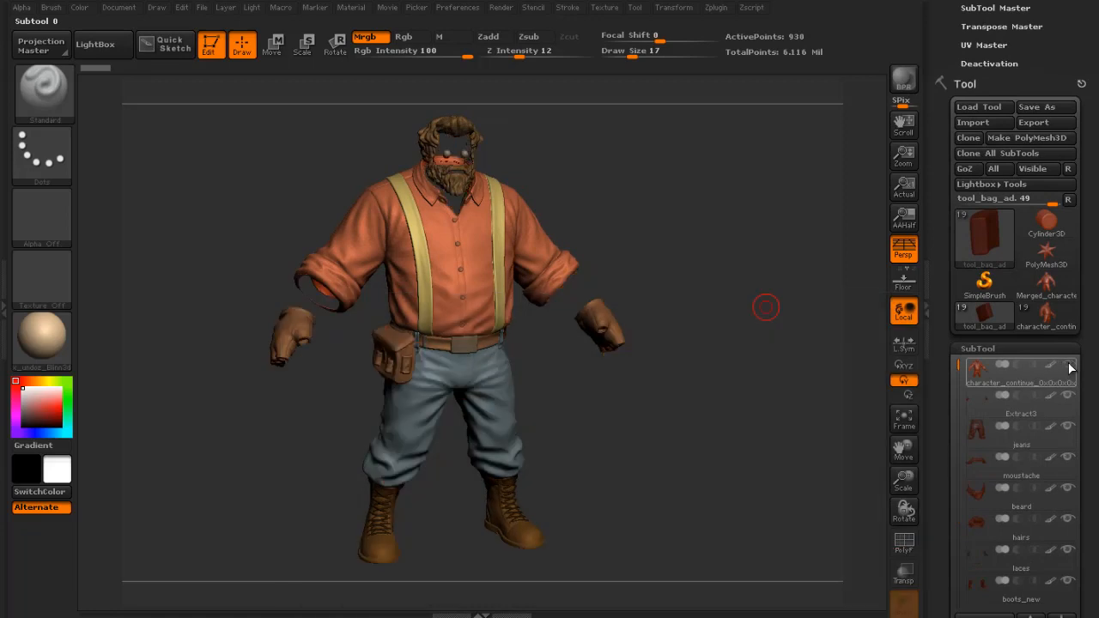
click(1065, 396)
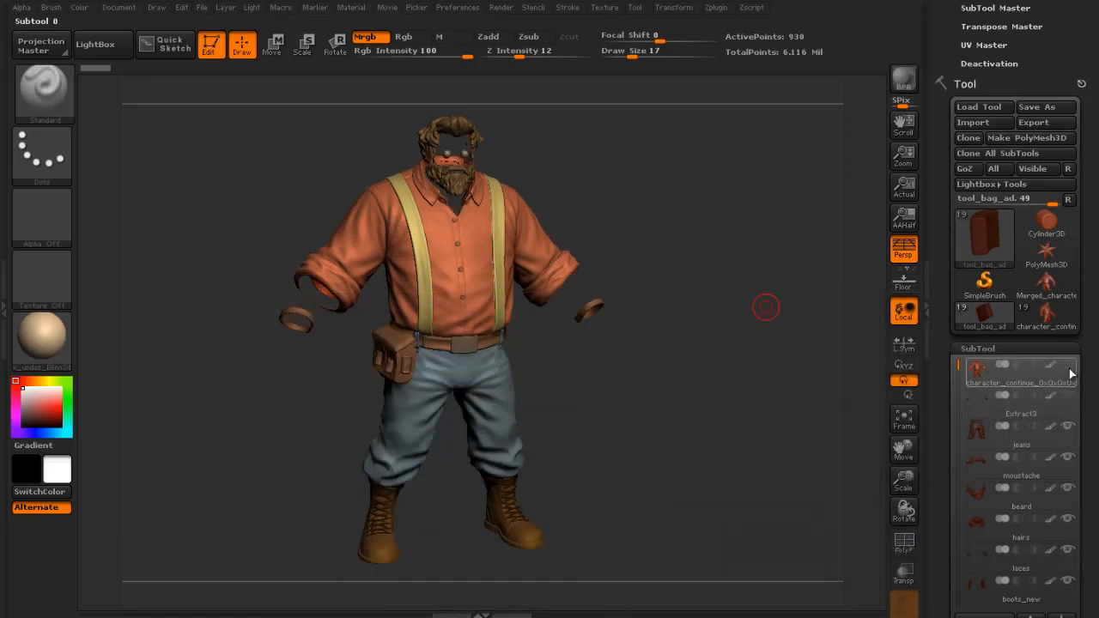
click(1068, 368)
click(991, 372)
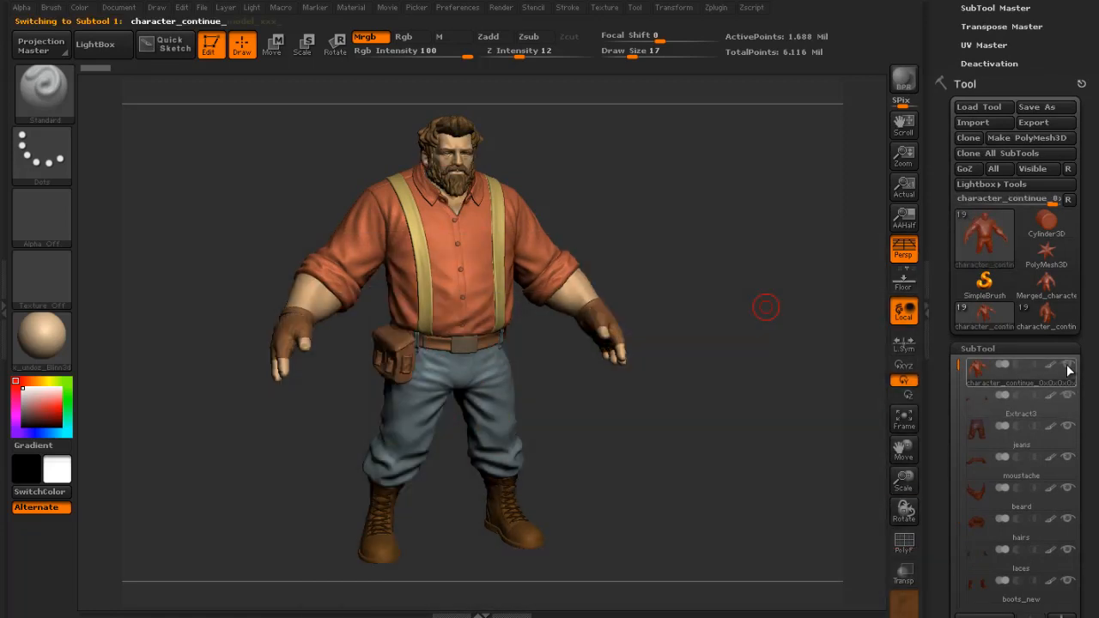
mouse_move(1068, 369)
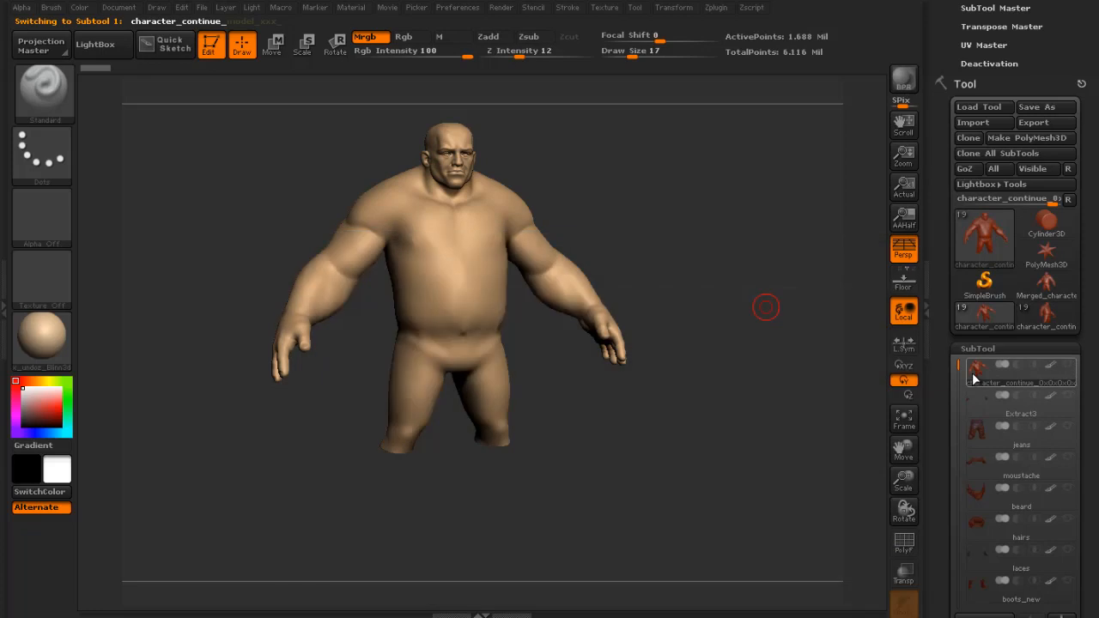
Show the Extract3 gloves and the jeans subtools together with the base body.
mouse_move(980, 407)
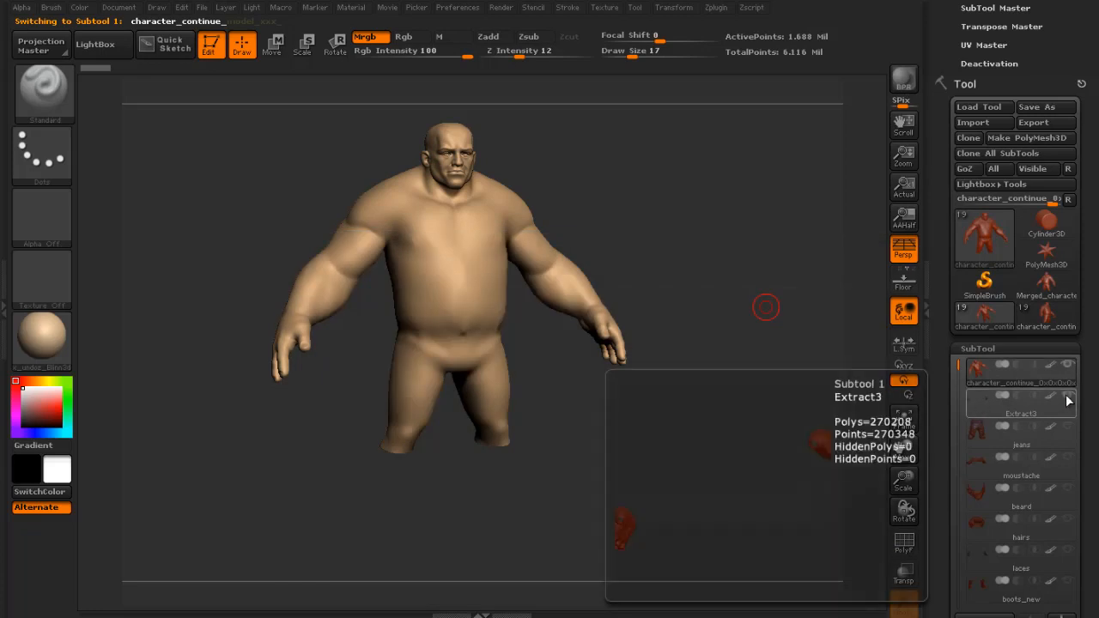
mouse_move(978, 433)
click(1068, 428)
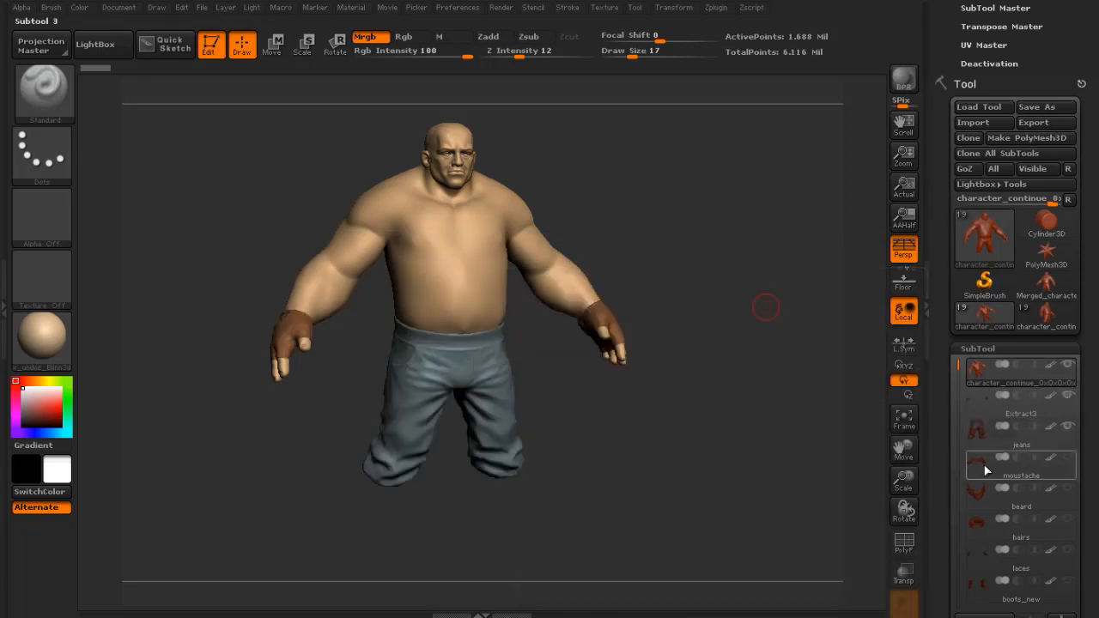
mouse_move(1066, 459)
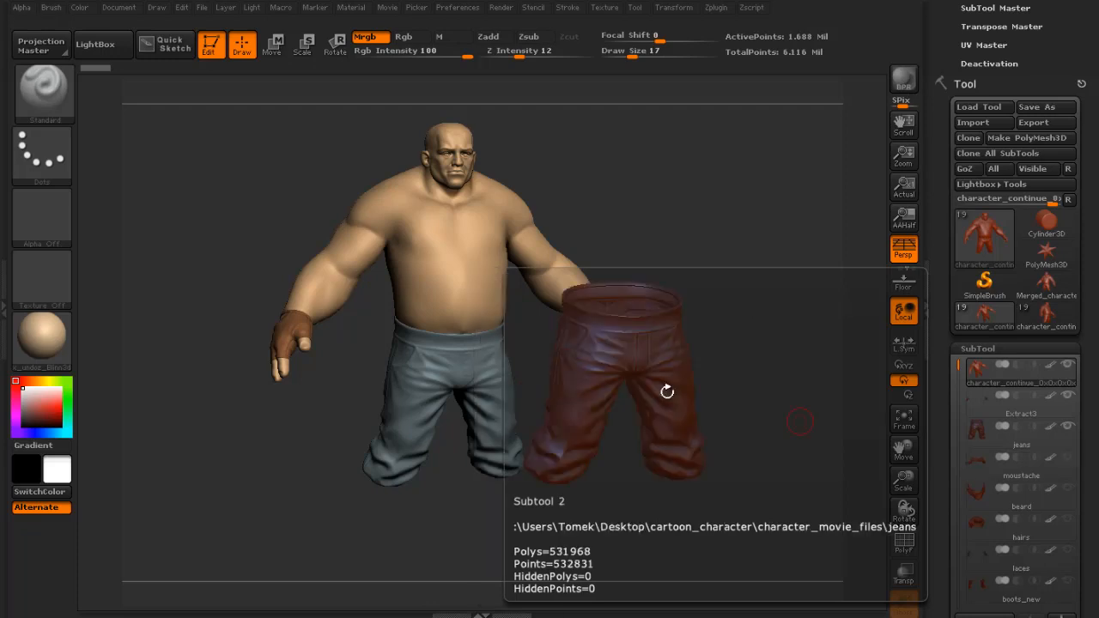
drag(663, 392, 859, 333)
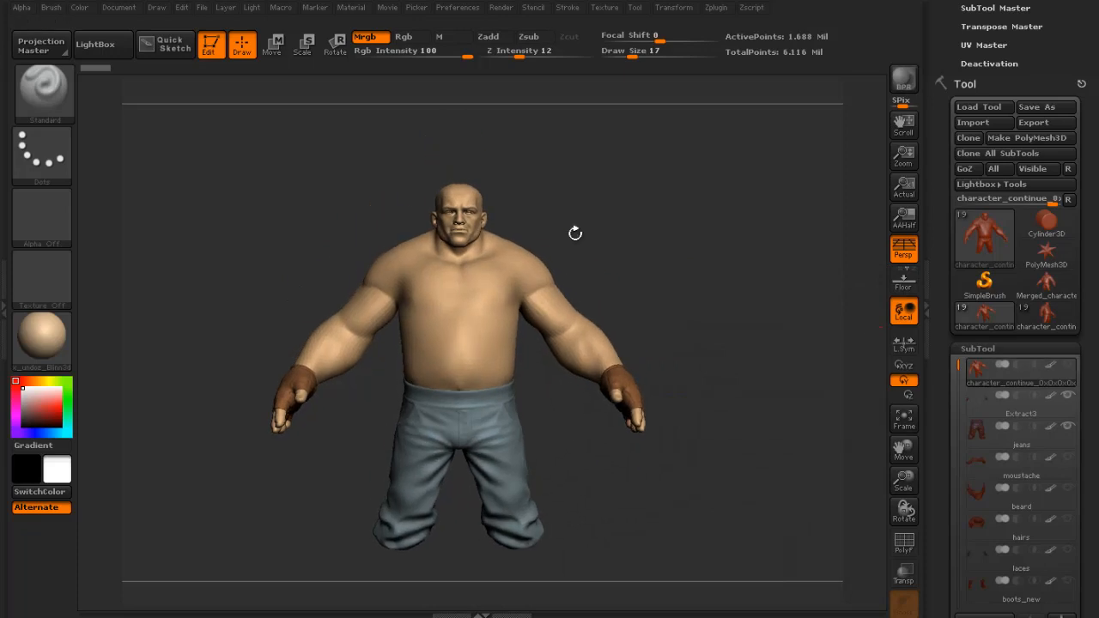
mouse_move(310, 148)
ctrl+mouse_down()
mouse_move(615, 261)
mouse_move(696, 310)
mouse_move(694, 295)
ctrl+mouse_up()
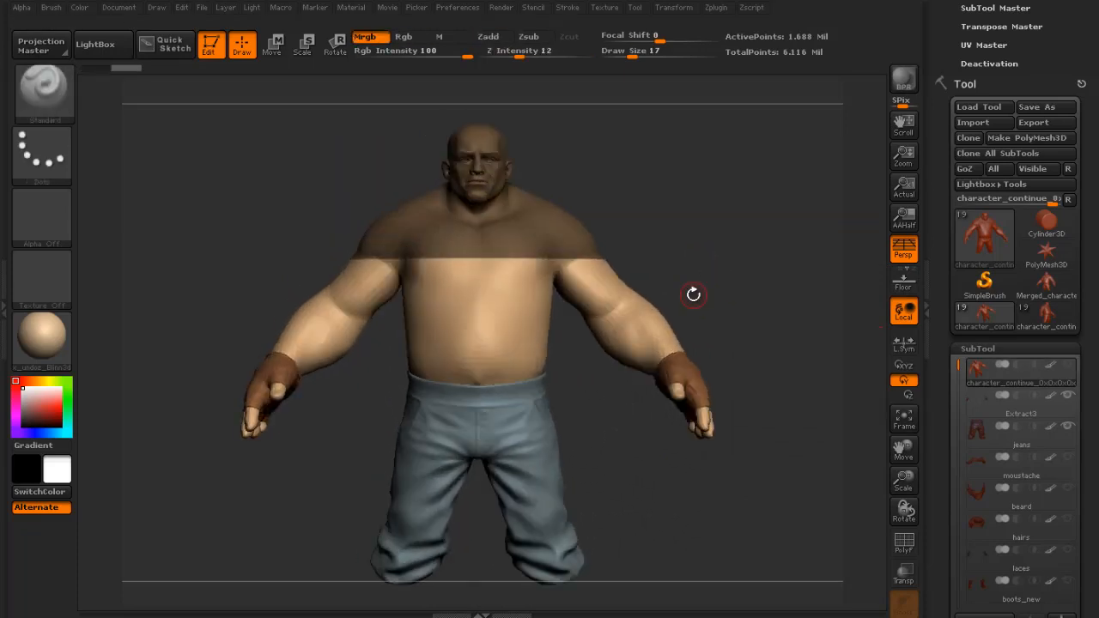
ctrl+drag(648, 170, 601, 150)
ctrl+shift+drag(381, 100, 568, 303)
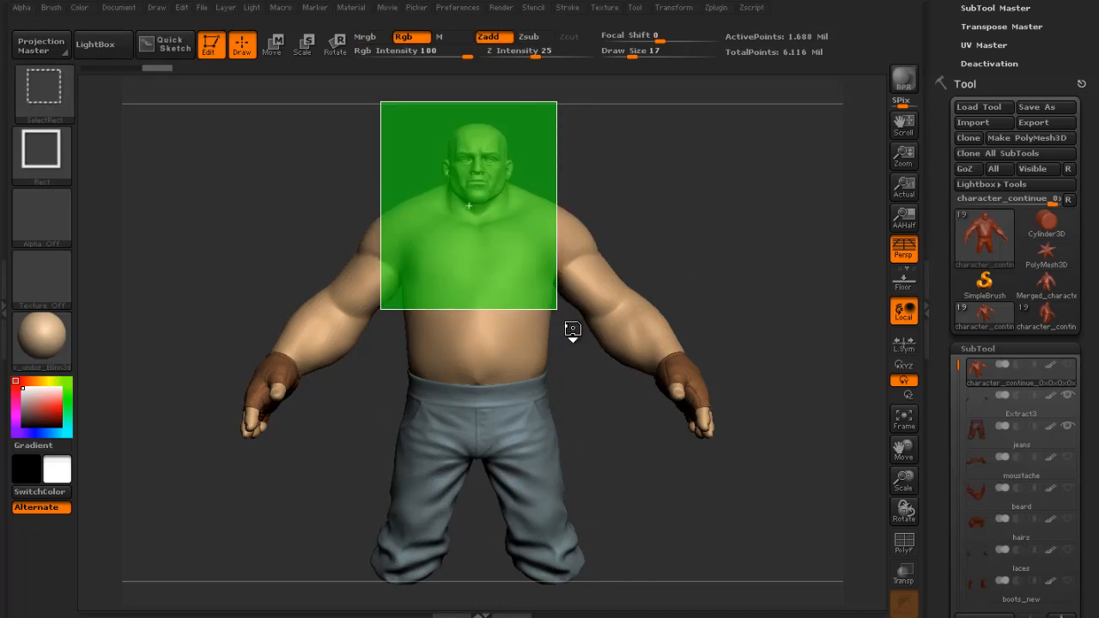
ctrl+shift+drag(579, 331, 581, 327)
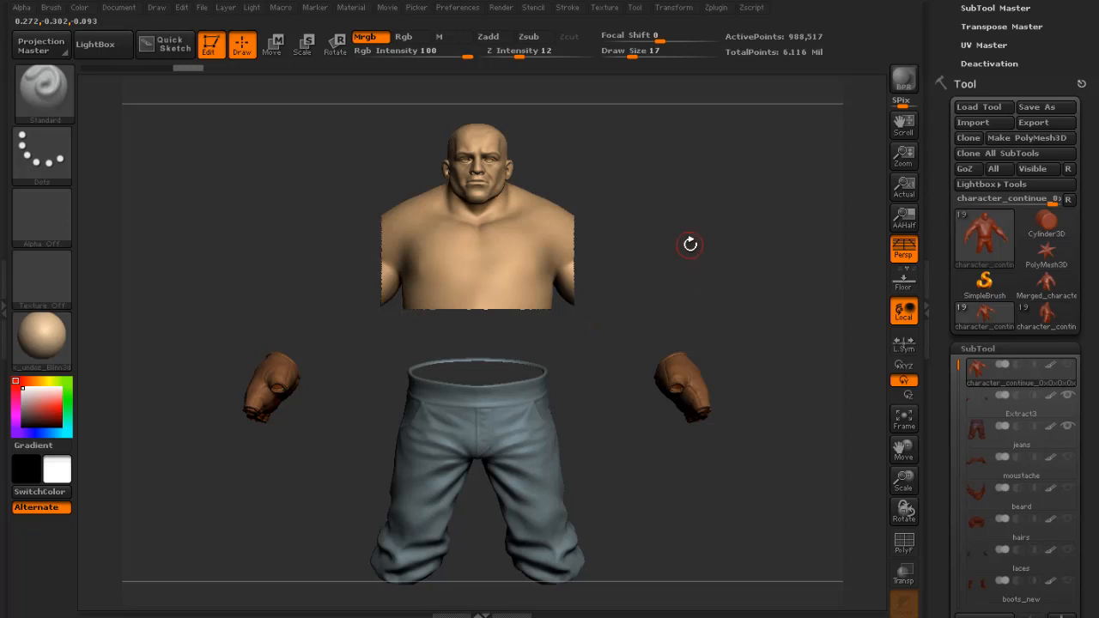
key(ctrl+shift)
ctrl+shift+click(690, 243)
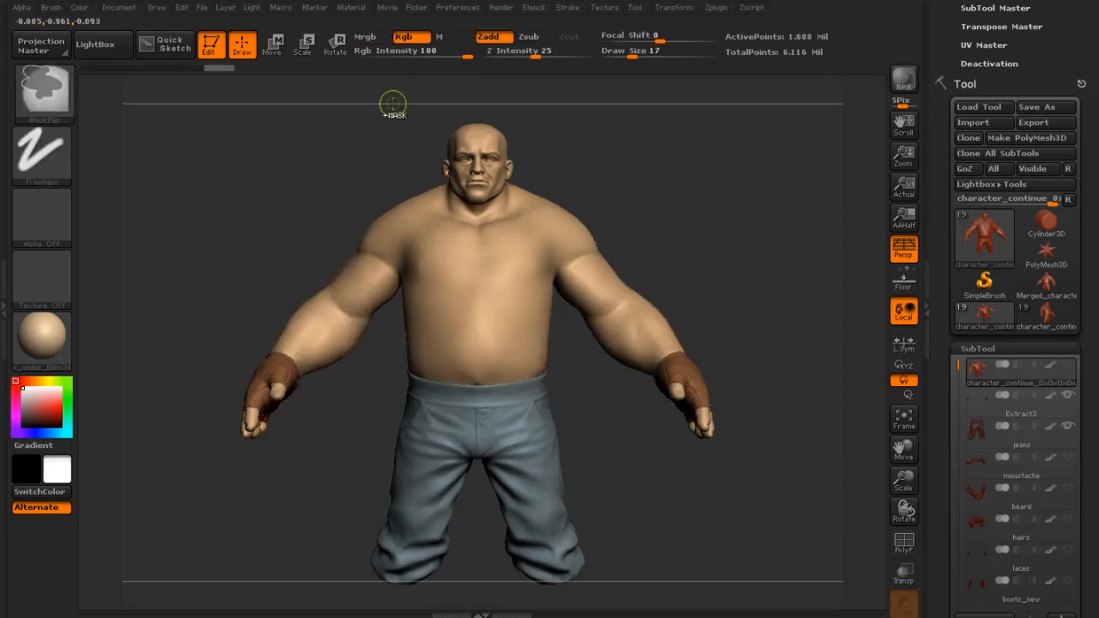
Mask the base body's head, shoulders and chest, and hide the masked points.
ctrl+drag(393, 105, 565, 333)
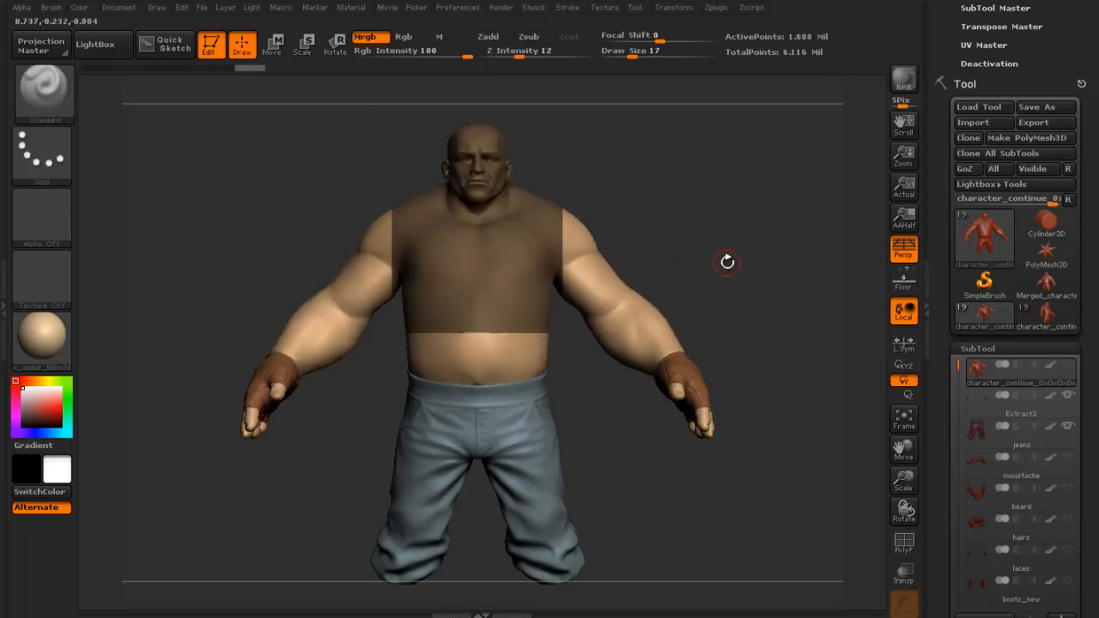
drag(939, 359, 933, 188)
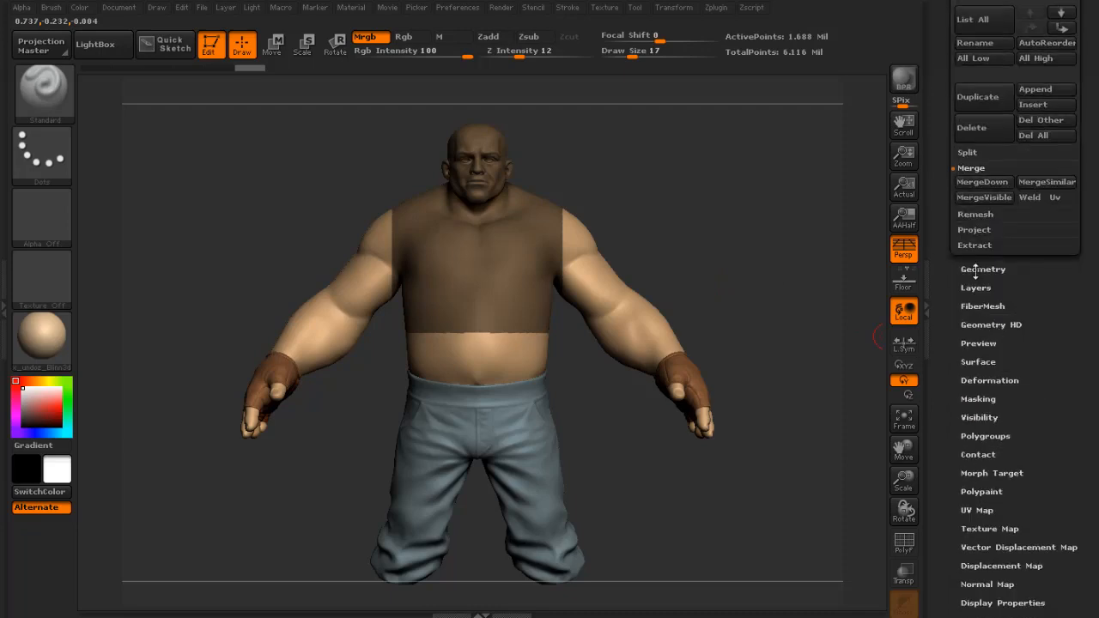
click(975, 399)
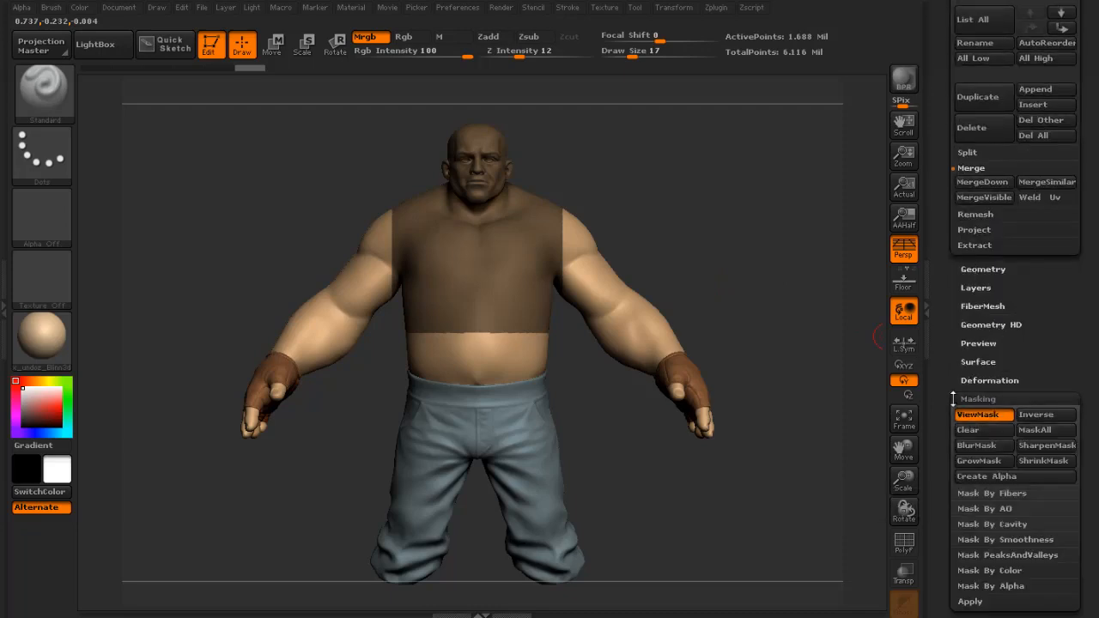
click(980, 547)
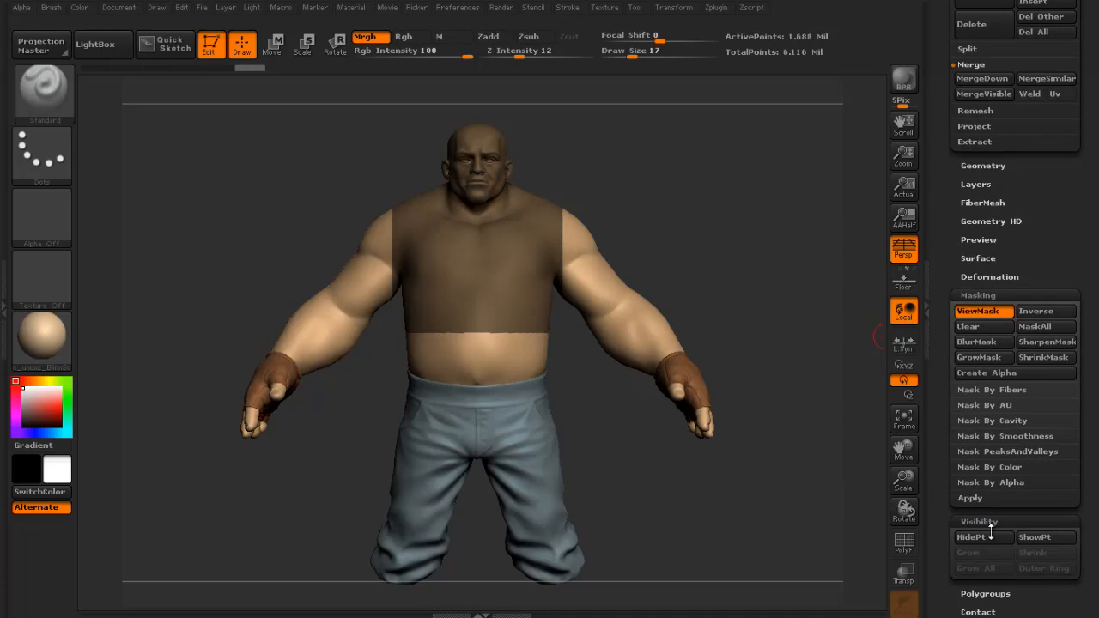
click(1036, 542)
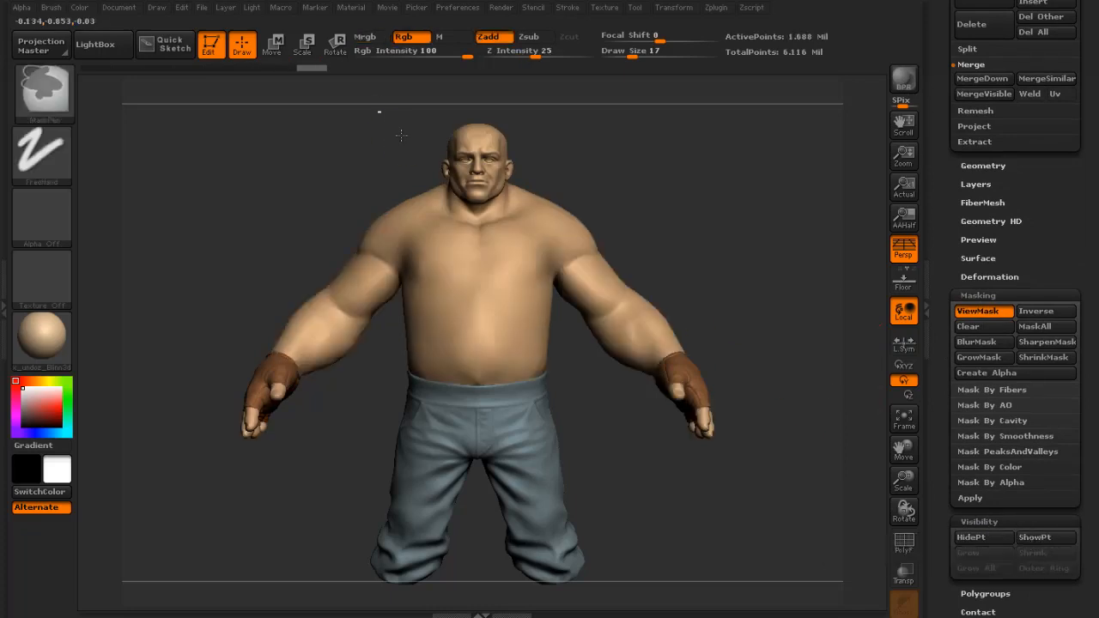
mouse_move(473, 213)
ctrl+mouse_down()
mouse_move(515, 331)
mouse_move(577, 319)
ctrl+mouse_up()
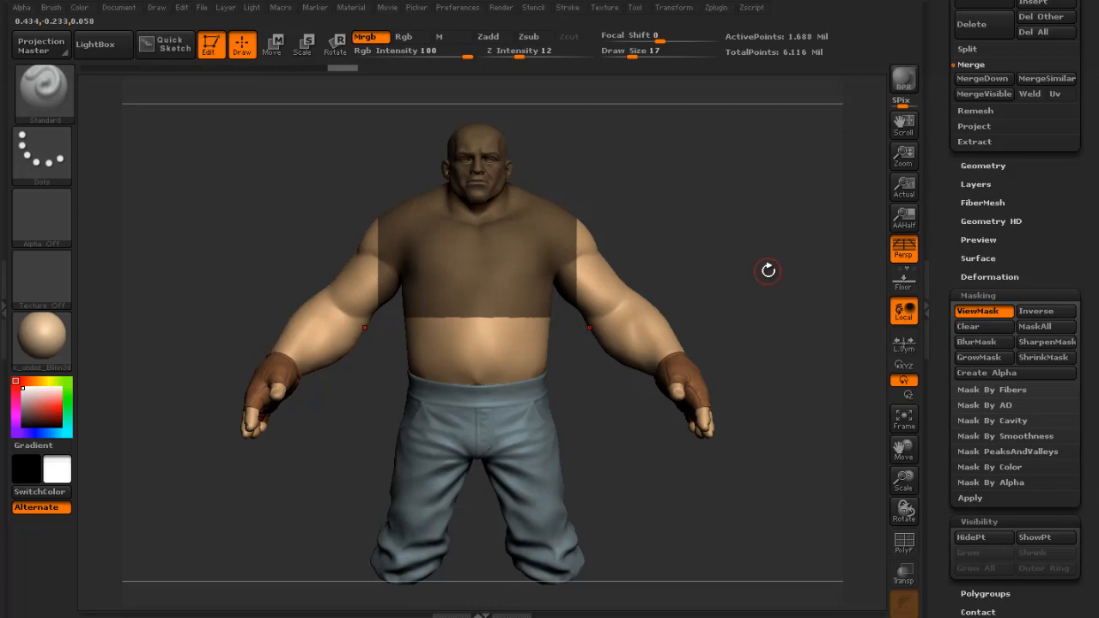
ctrl+click(735, 298)
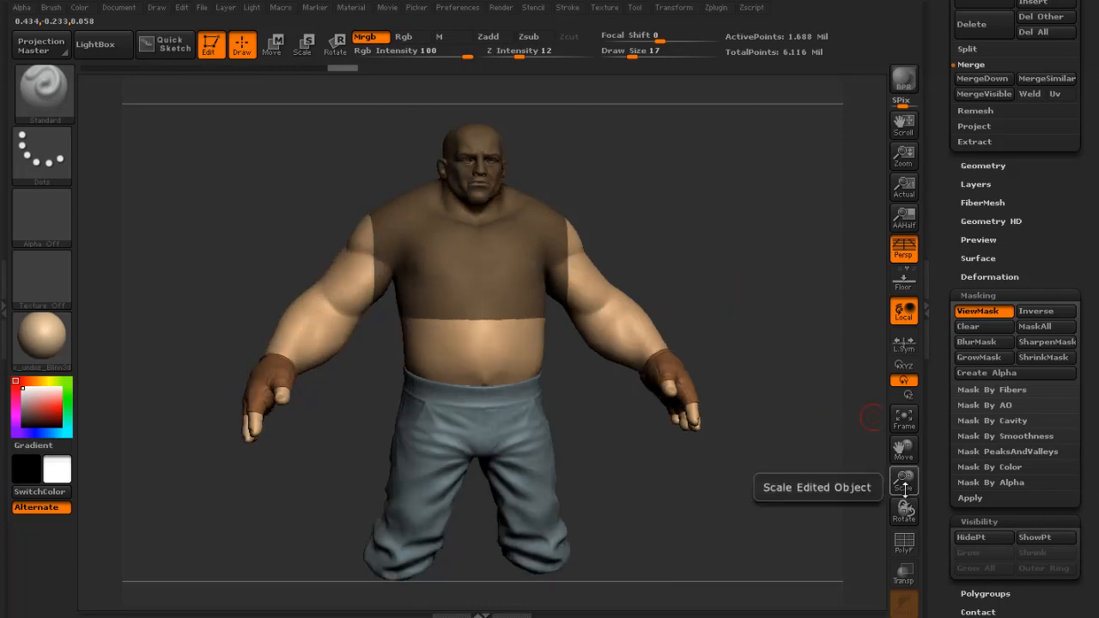
click(996, 538)
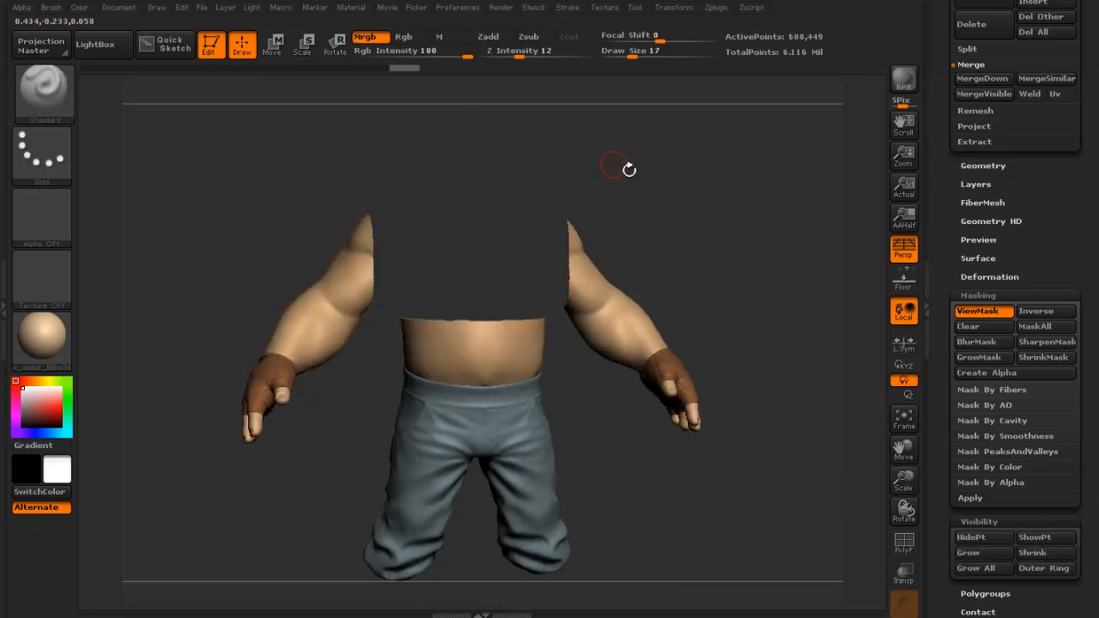
Mask the remaining belly above the jeans and hide it, keeping the arms visible.
drag(629, 169, 627, 168)
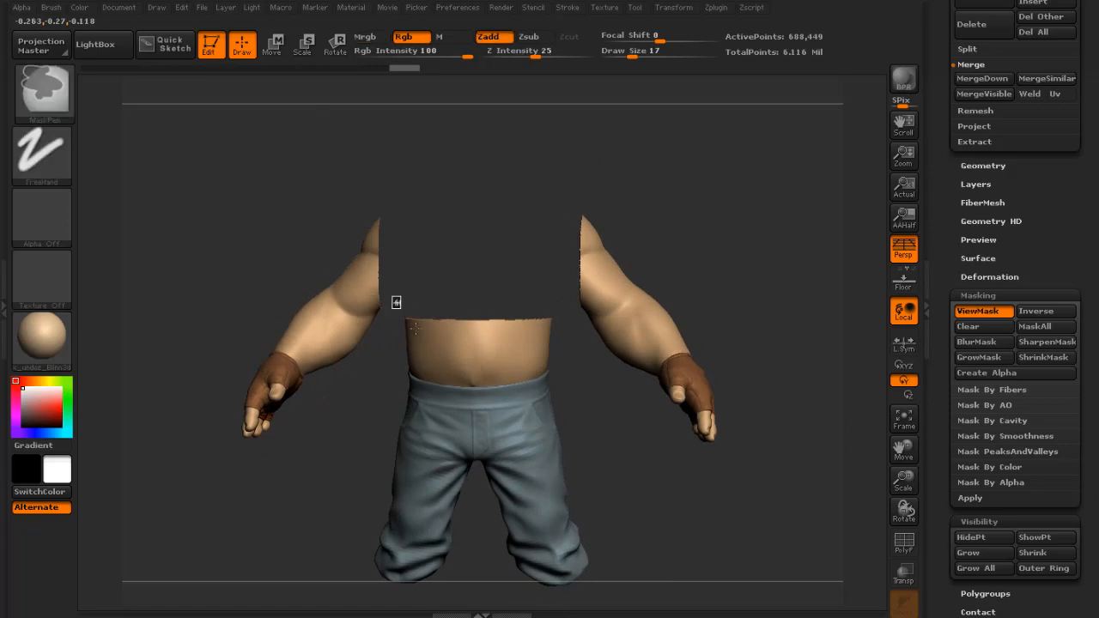
ctrl+drag(392, 296, 564, 417)
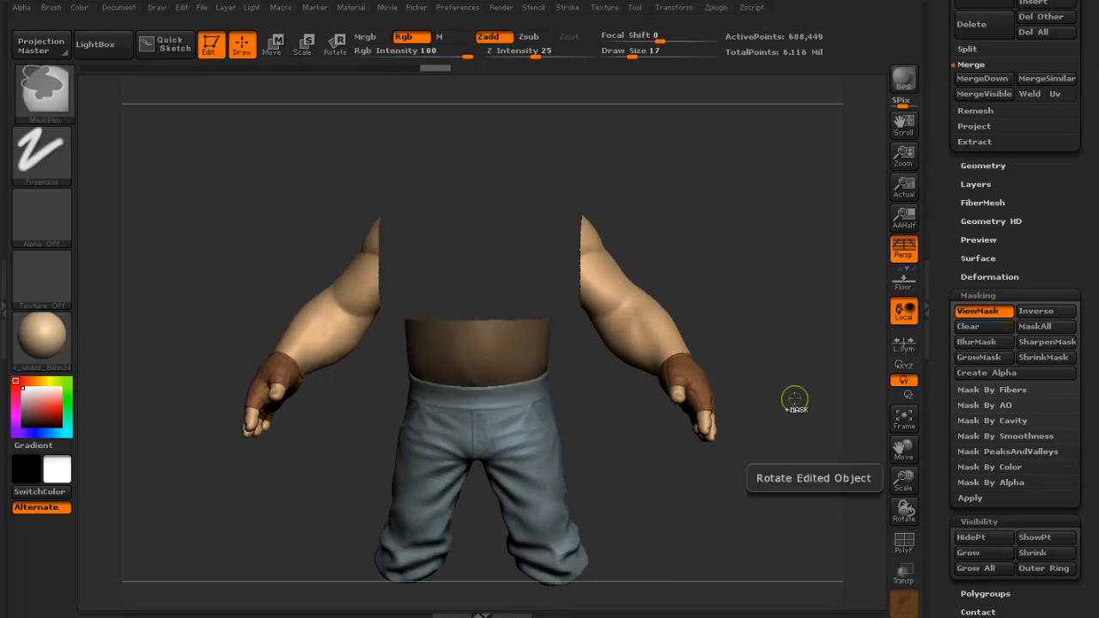
ctrl+click(871, 472)
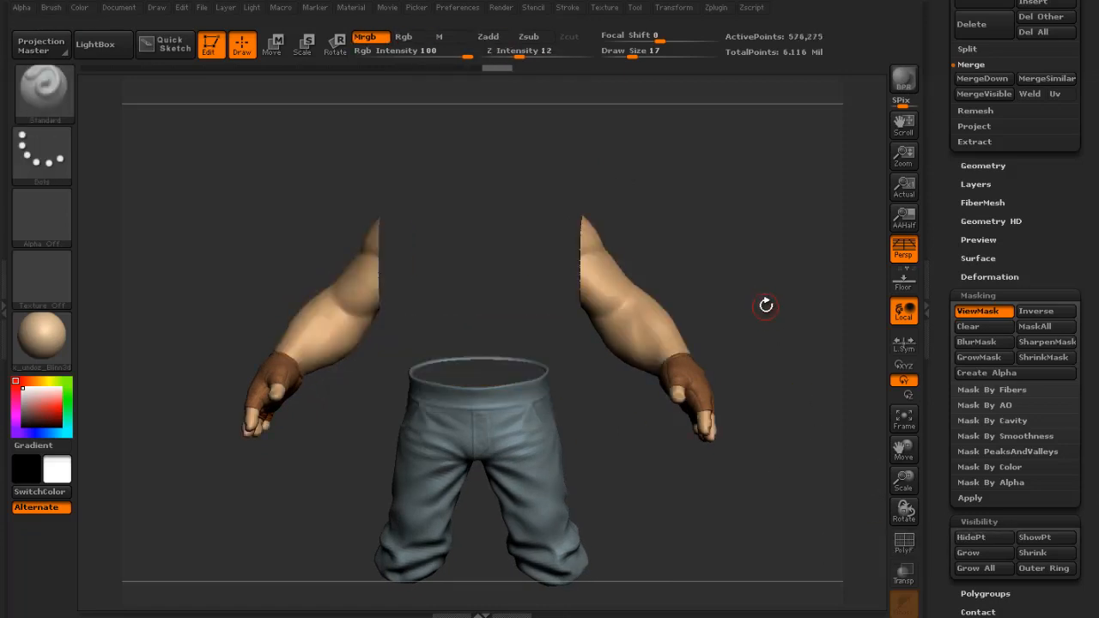
Try to remove the base body's hidden geometry with Delete Hidden from the Modify Topology commands.
drag(765, 304, 658, 233)
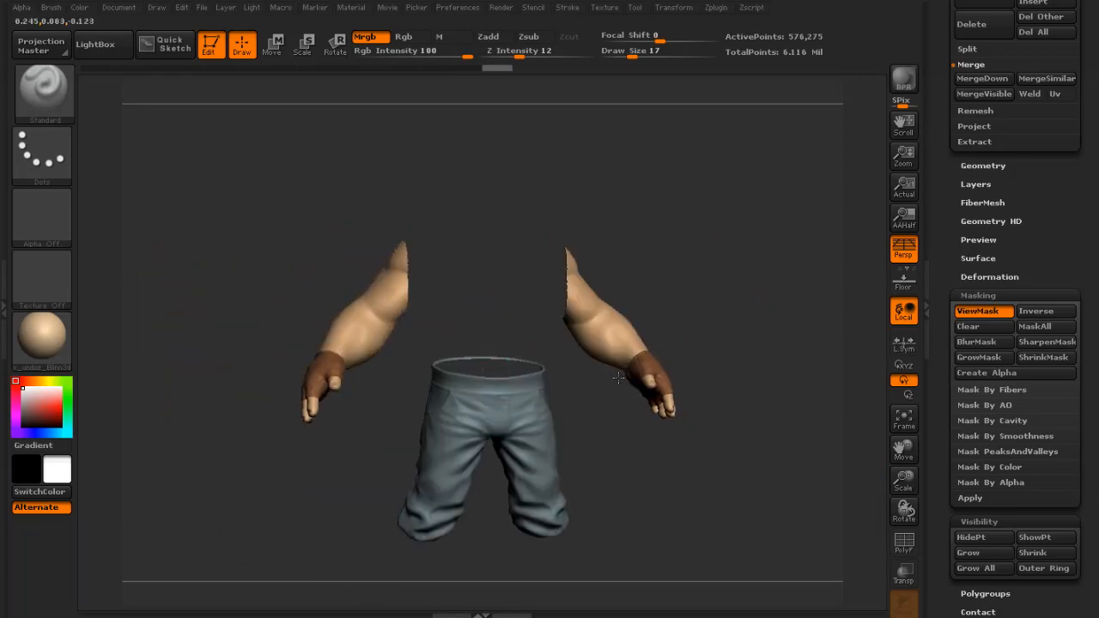
mouse_move(532, 295)
mouse_down()
mouse_move(679, 380)
mouse_move(773, 525)
mouse_move(819, 421)
mouse_move(777, 412)
mouse_move(776, 454)
mouse_move(790, 455)
mouse_up()
drag(988, 214, 1048, 231)
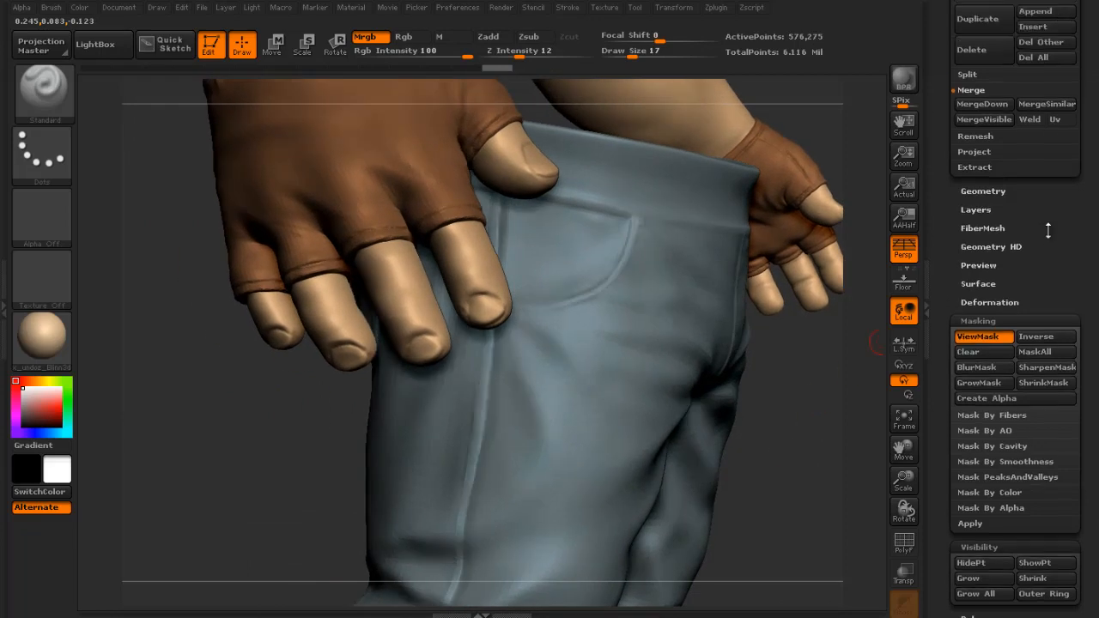
click(988, 321)
drag(947, 213, 949, 314)
click(988, 452)
click(979, 375)
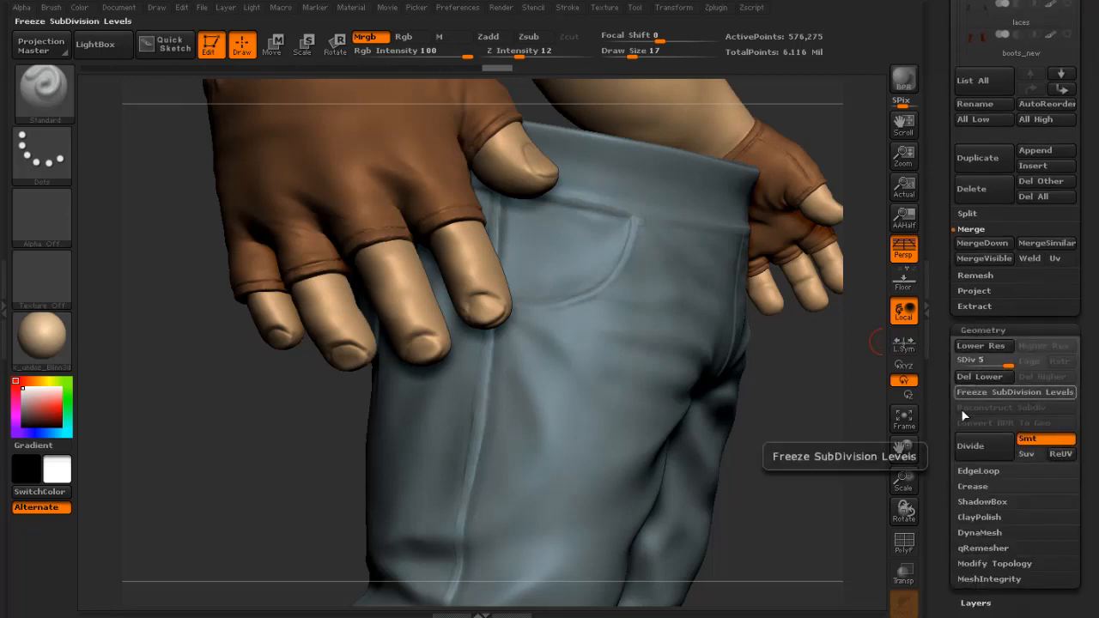
click(992, 561)
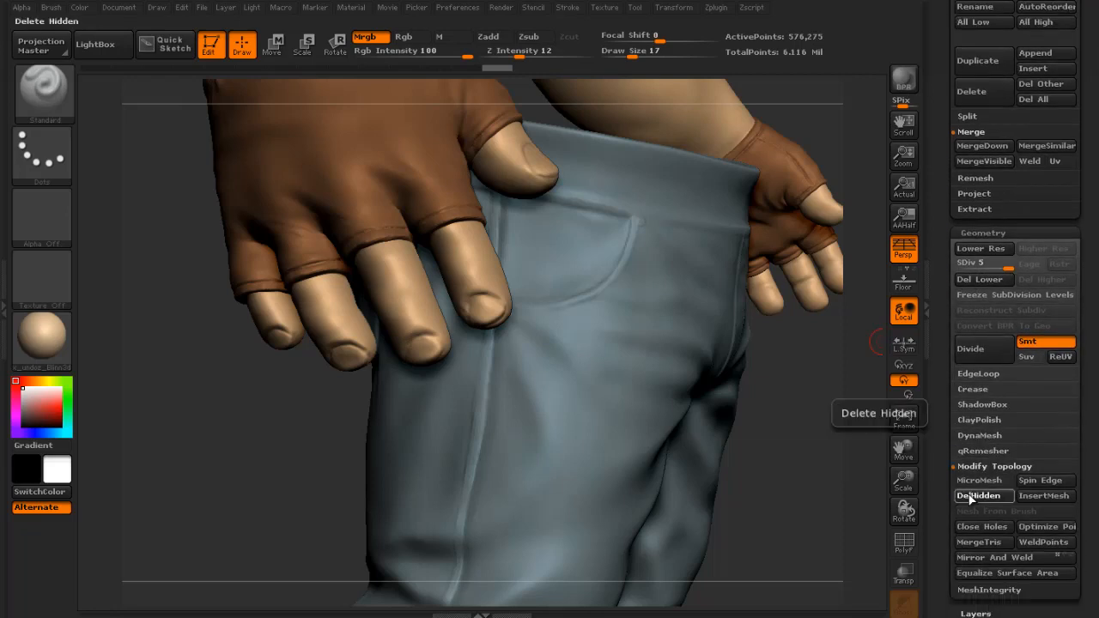
click(971, 497)
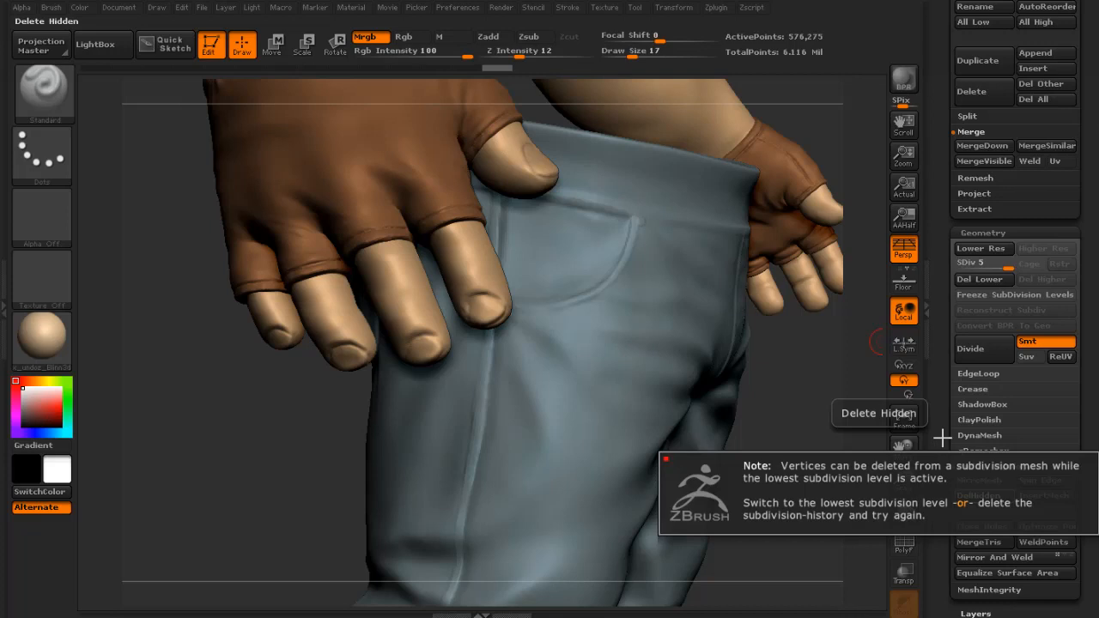
Delete the base body's lower subdivision levels and permanently remove its hidden geometry.
click(977, 281)
scroll(944, 387, down, 2)
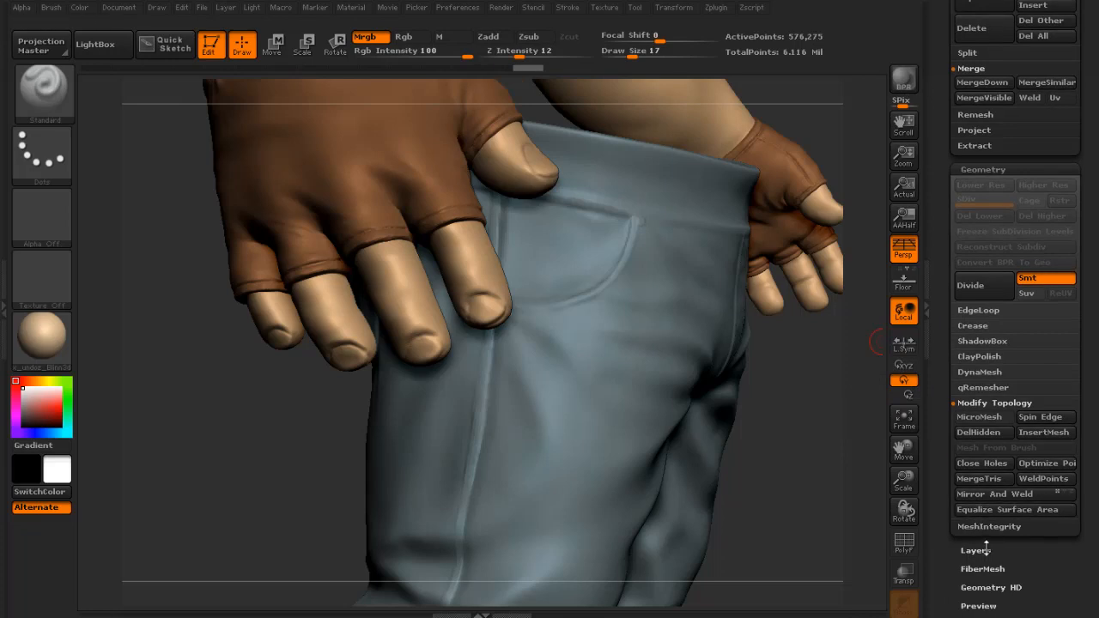
click(978, 432)
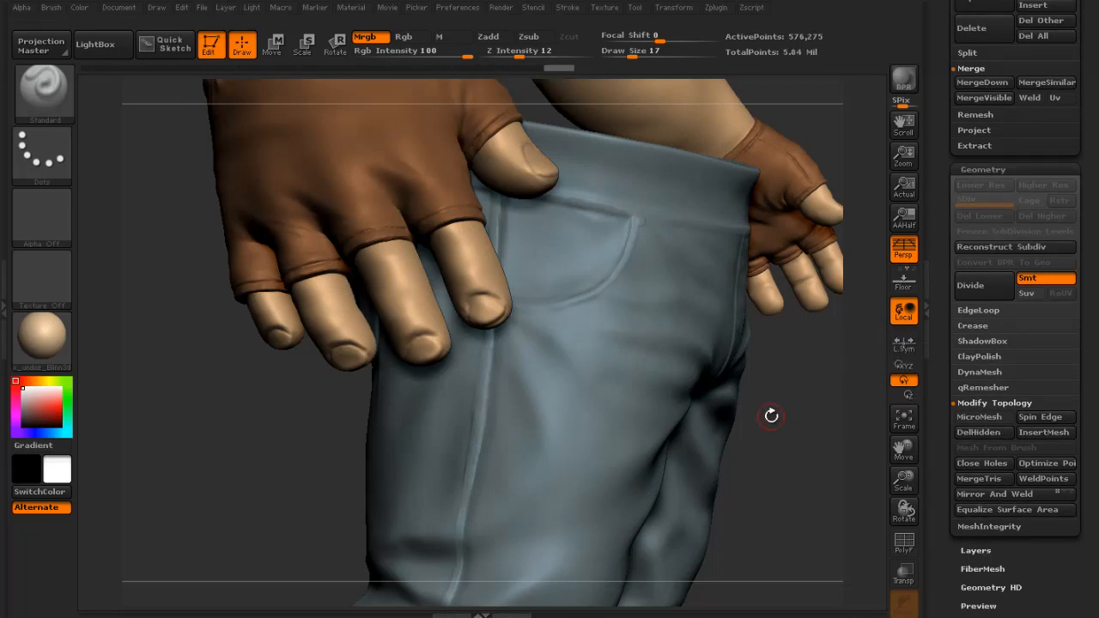
Show the laces, boots_new, boots_new_p2, shirt and shirt_detail_01 subtools alongside the base body, gloves and jeans.
right_drag(720, 363, 785, 210)
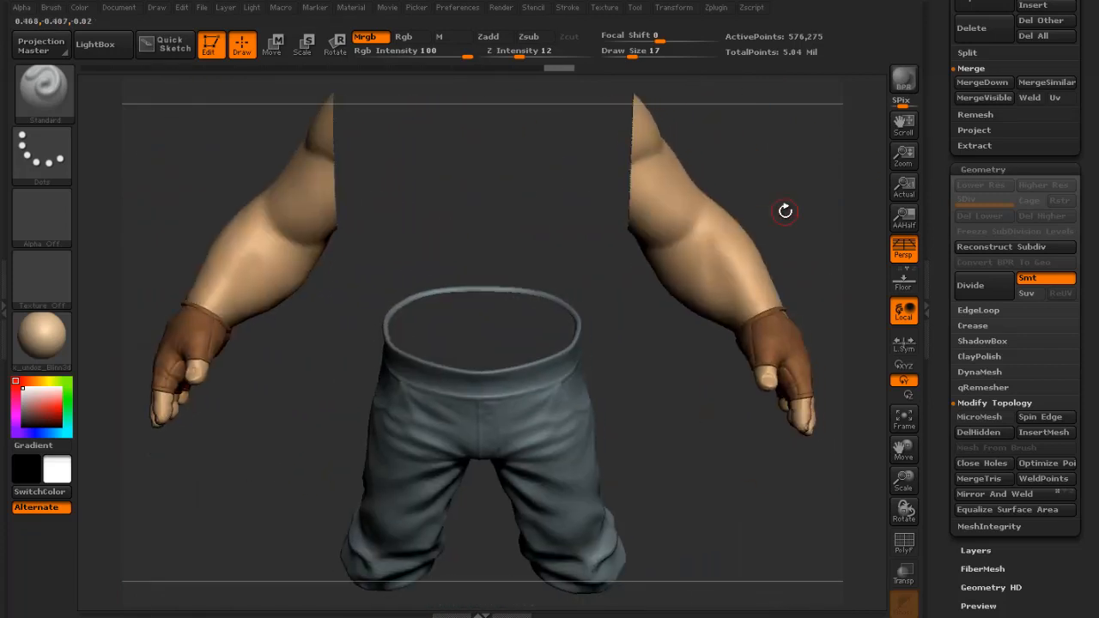
drag(945, 167, 951, 318)
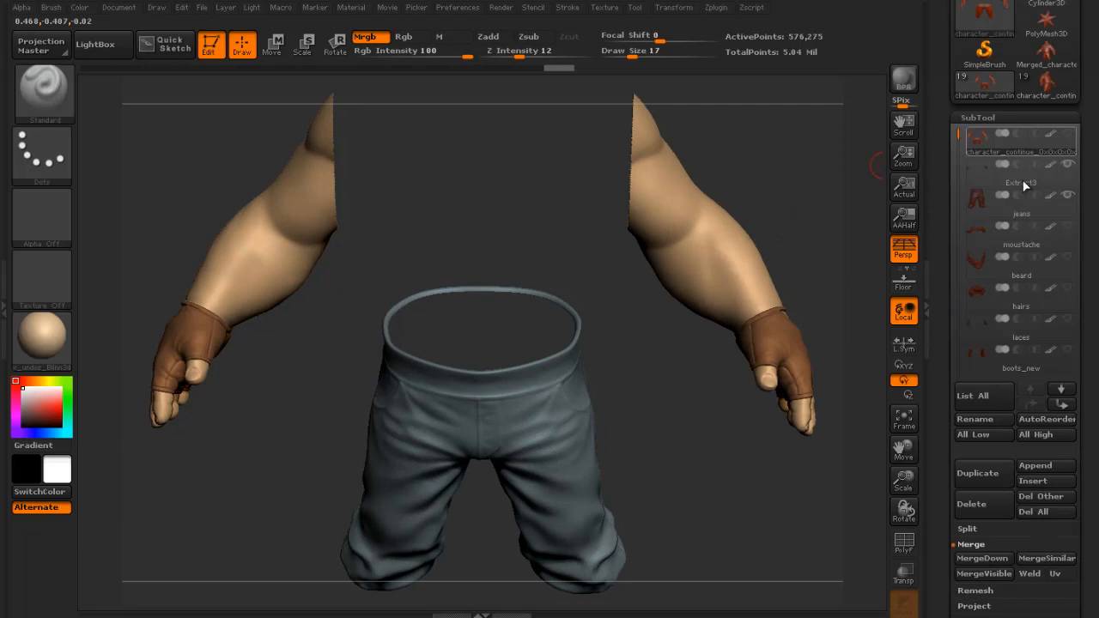
right_drag(836, 177, 851, 167)
drag(953, 141, 953, 164)
drag(958, 157, 958, 190)
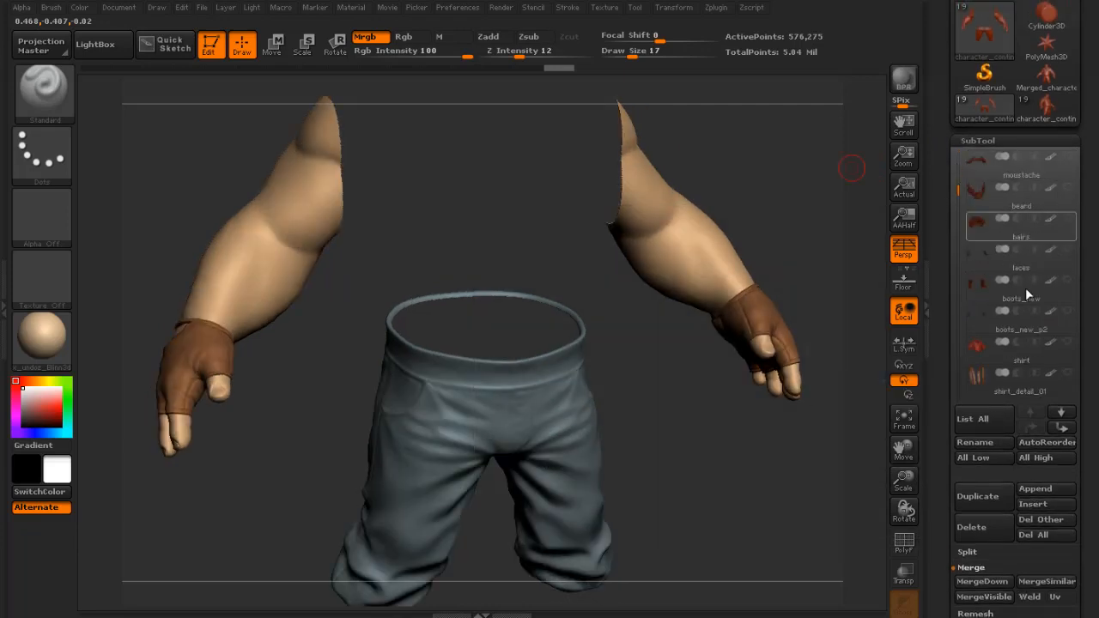
click(1069, 249)
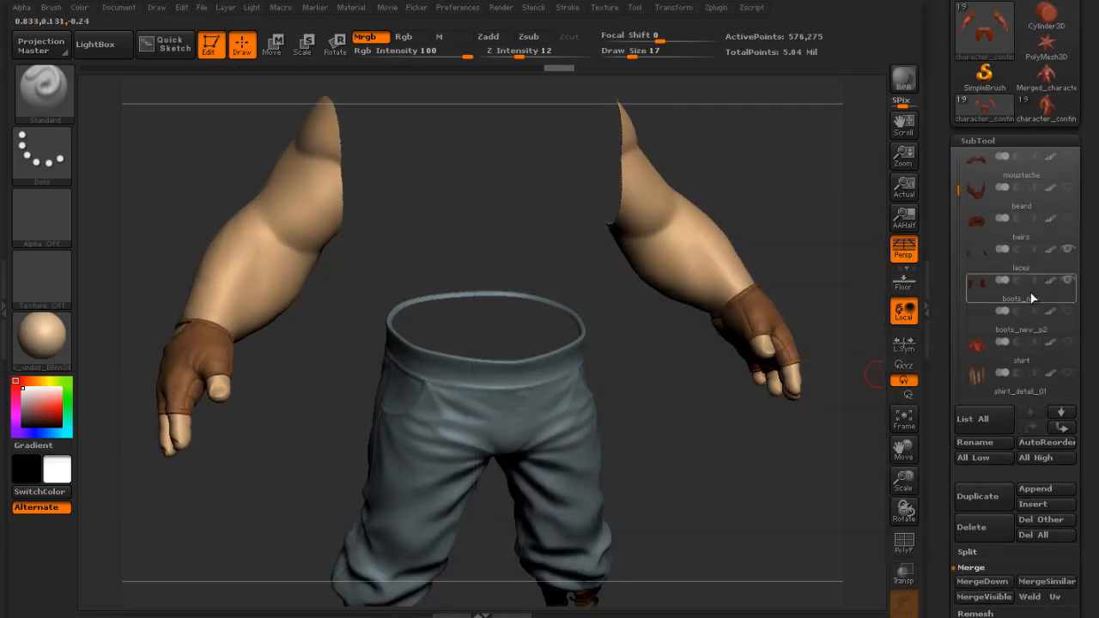
click(1068, 311)
click(1069, 343)
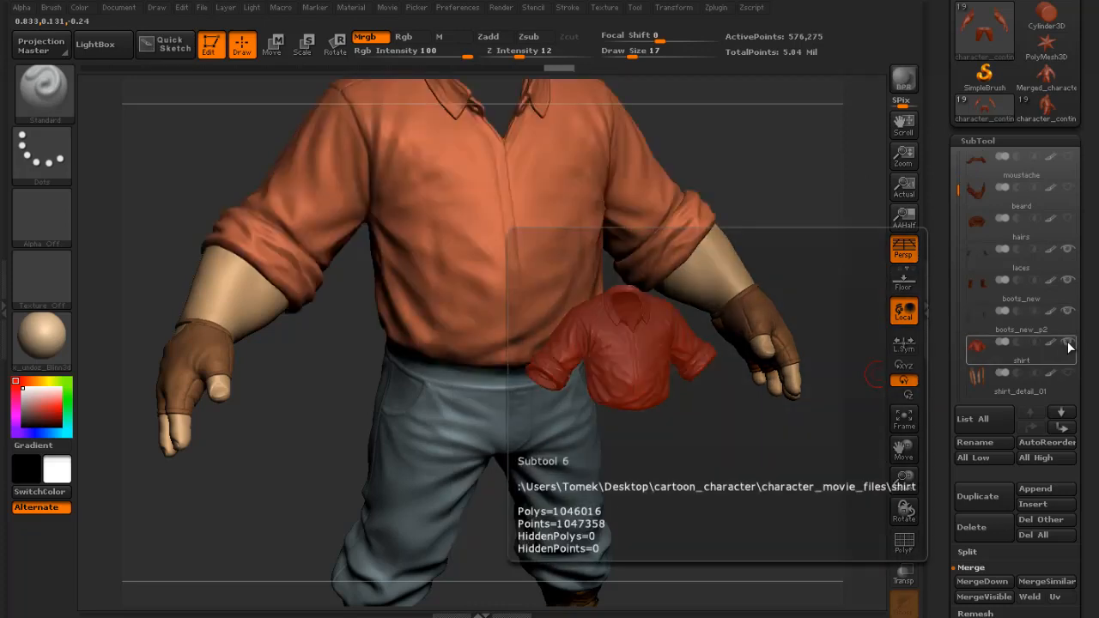
click(1069, 373)
Show the g subtool and check the remaining subtools through part_belt, leaving the belt, bags and eyes hidden.
drag(963, 196, 957, 269)
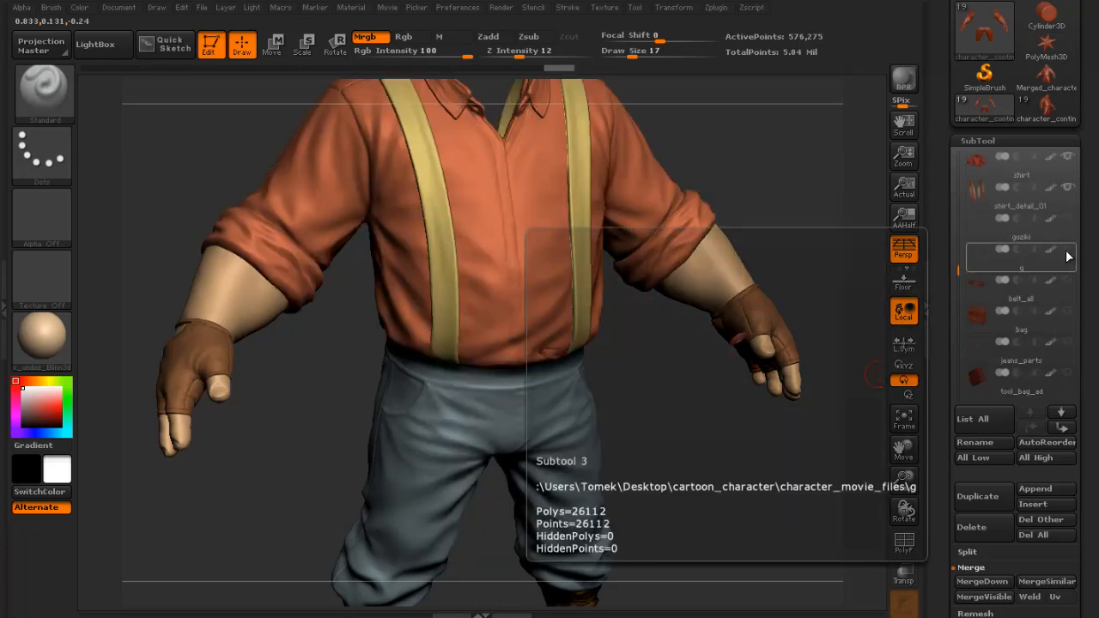
click(1038, 287)
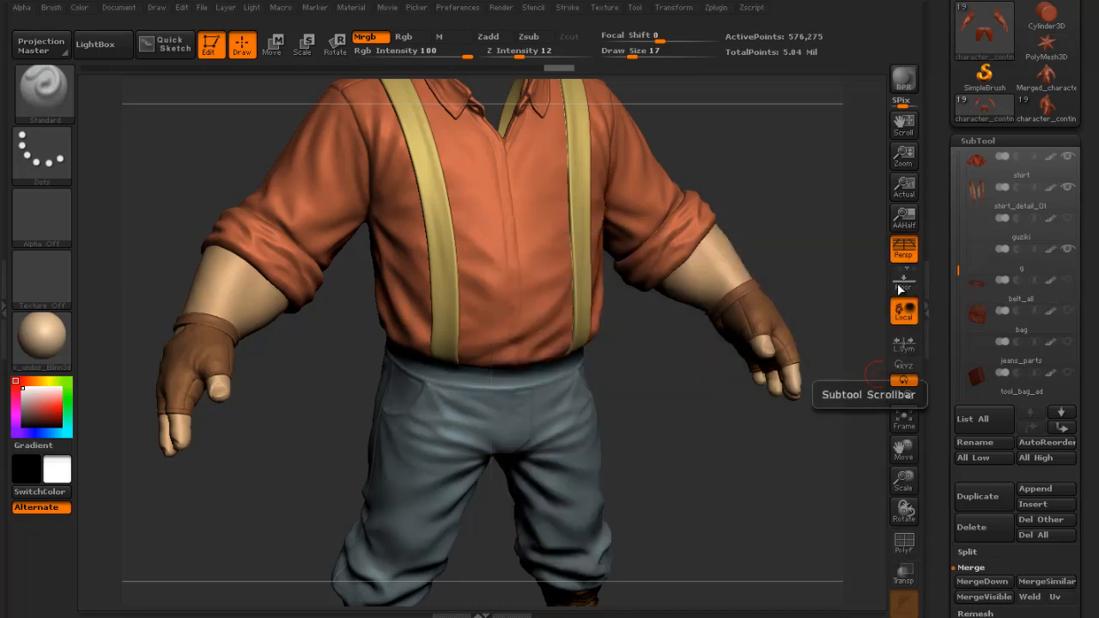
drag(794, 232, 828, 217)
drag(956, 271, 958, 281)
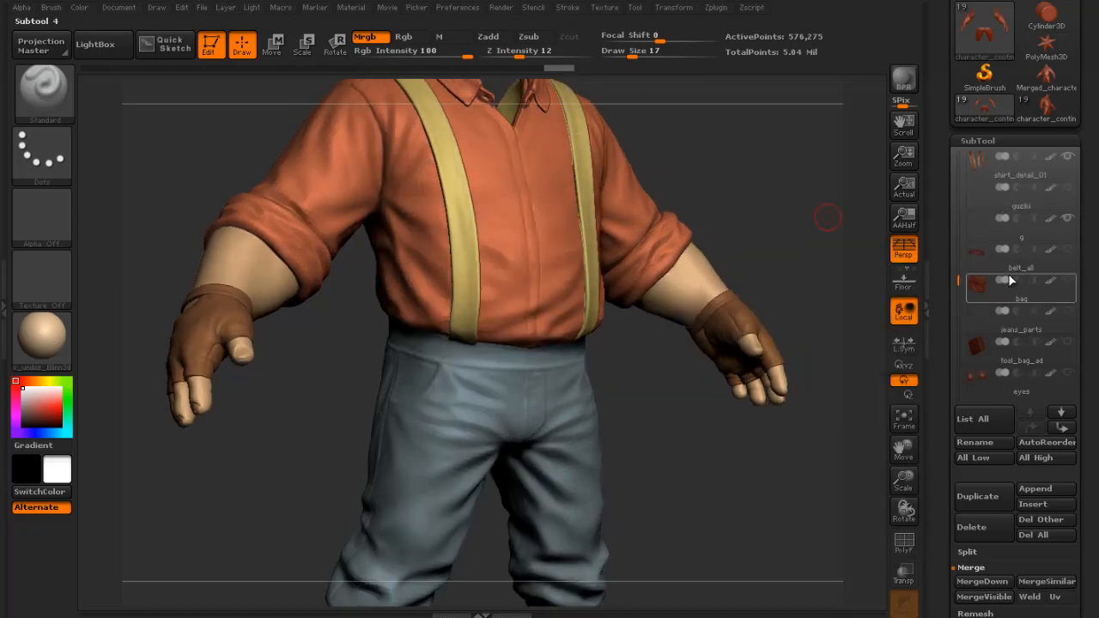
mouse_move(1071, 317)
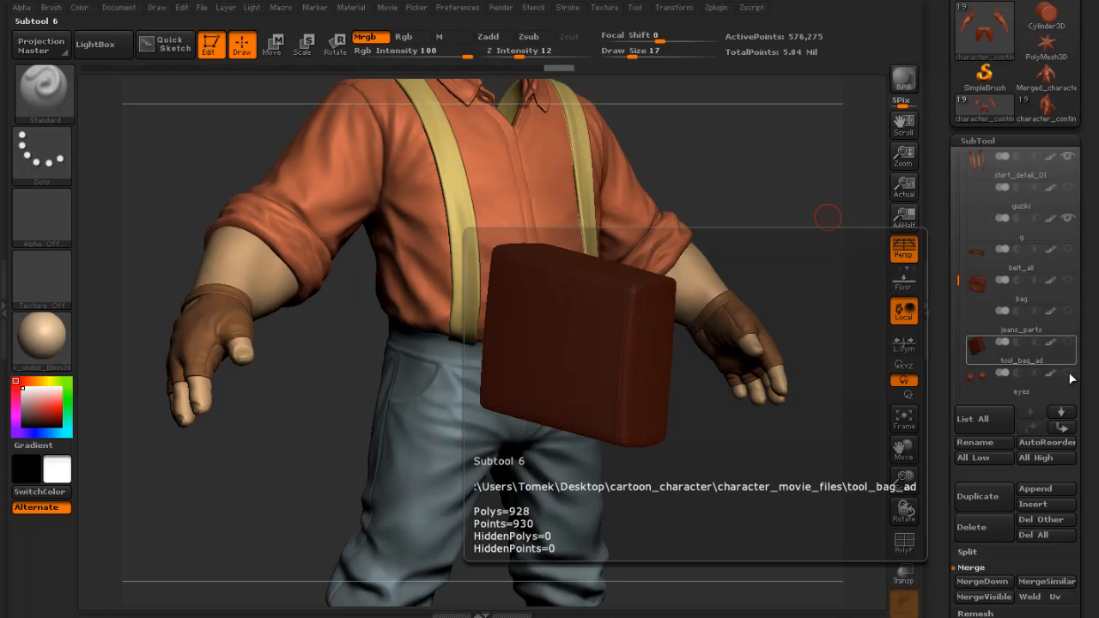
drag(955, 277, 956, 288)
drag(958, 290, 957, 337)
mouse_move(1063, 328)
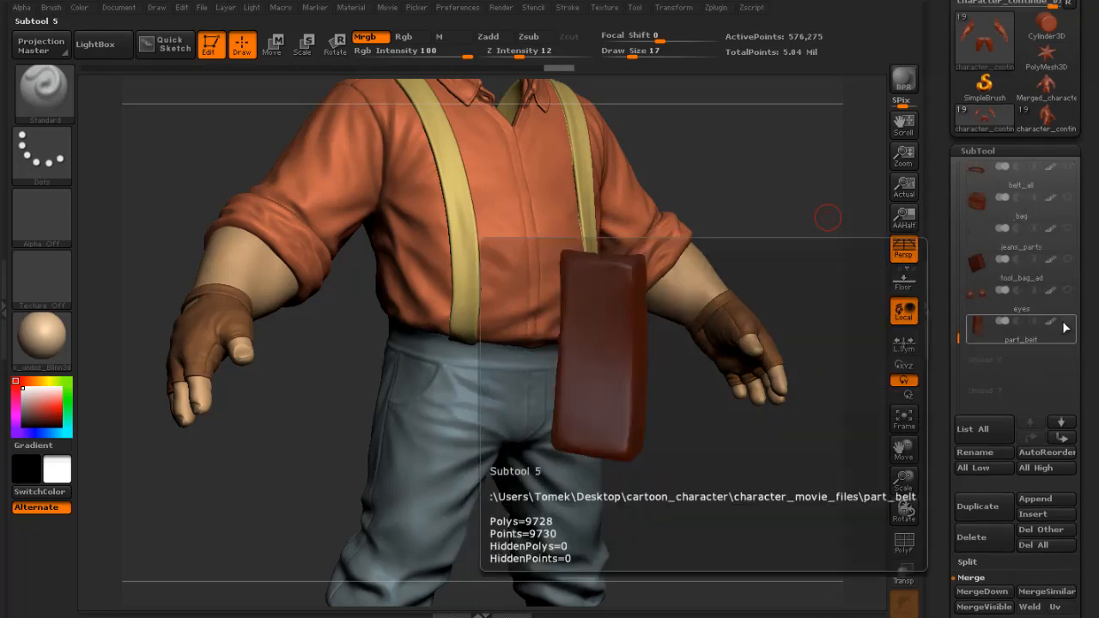
mouse_move(755, 192)
mouse_down()
mouse_move(782, 174)
mouse_move(766, 181)
mouse_up()
Select the Extract3, jeans, laces, boots and shirt subtools in turn to check each one's active point count.
drag(957, 336, 943, 156)
click(971, 204)
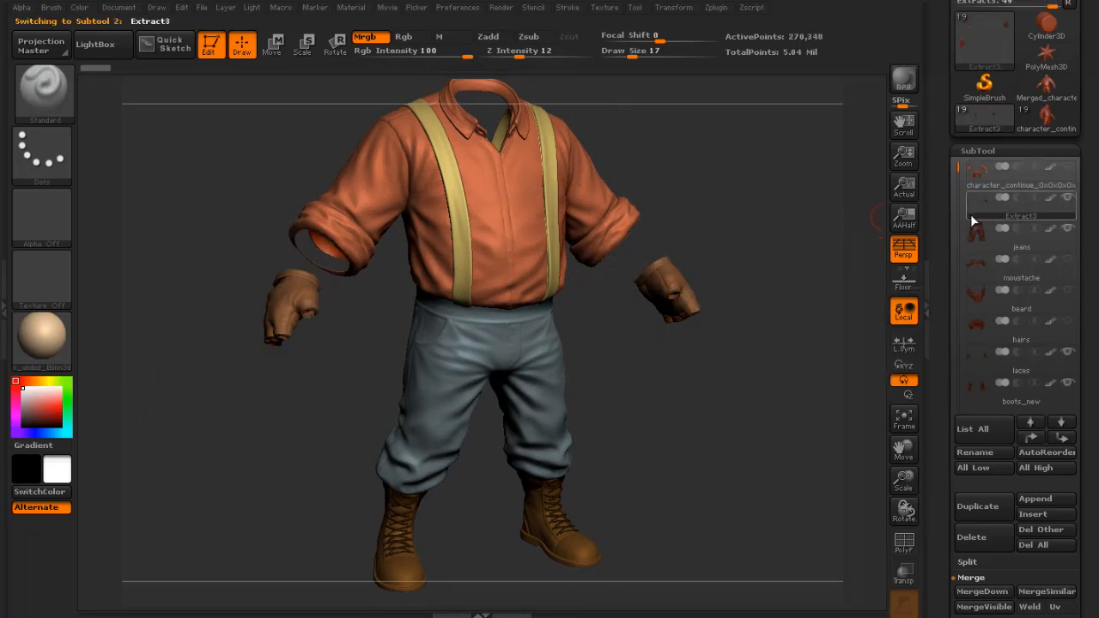
click(980, 236)
drag(957, 174, 956, 206)
click(968, 260)
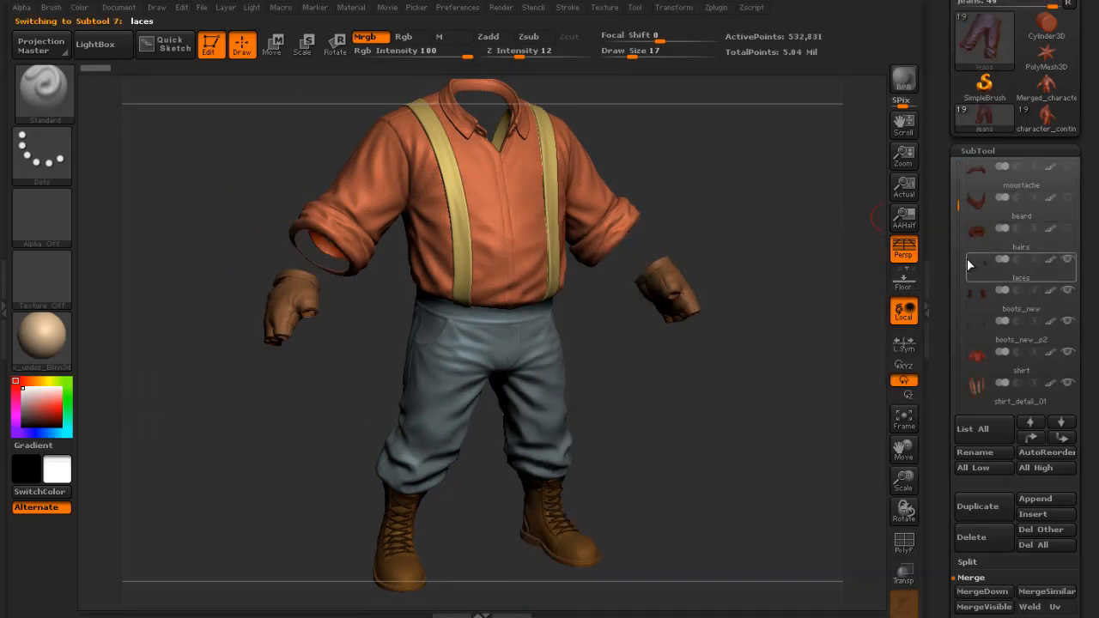
click(979, 294)
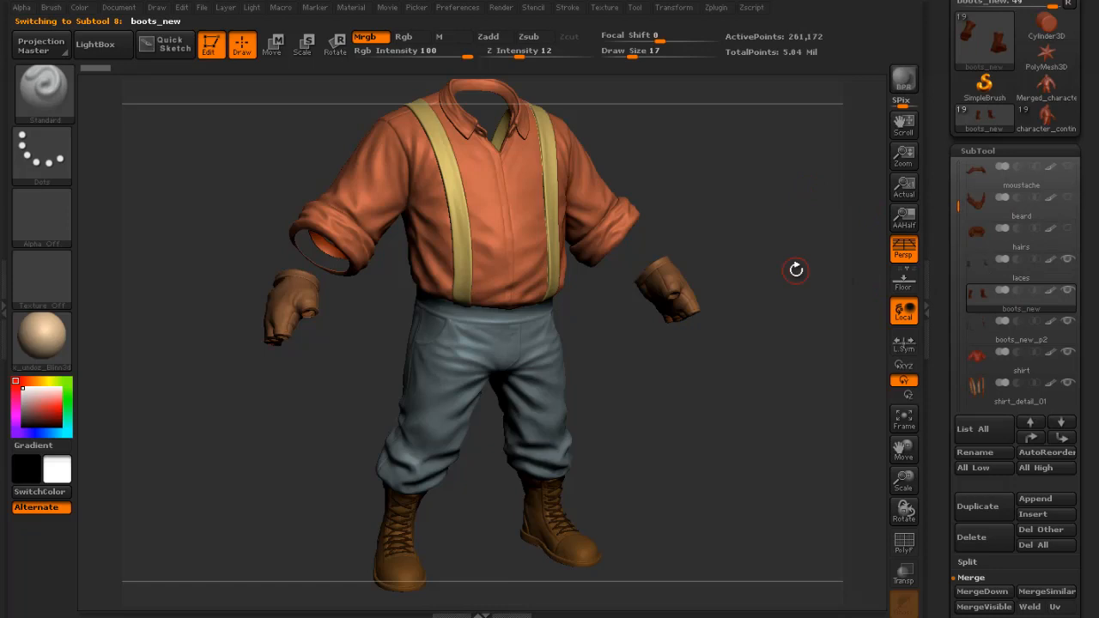
click(975, 325)
click(973, 356)
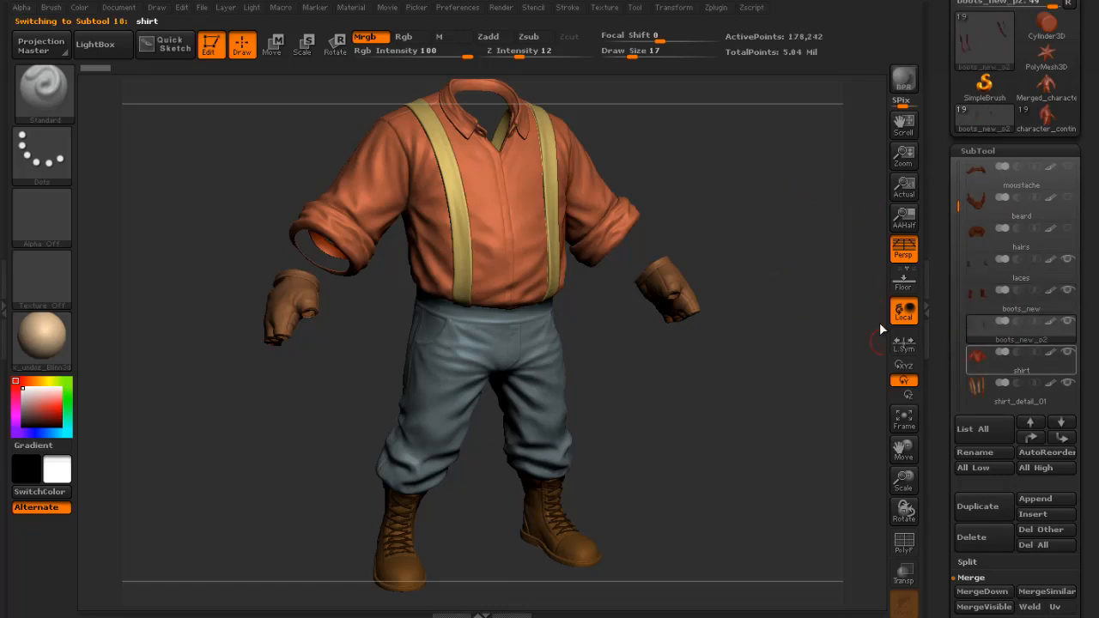
click(975, 387)
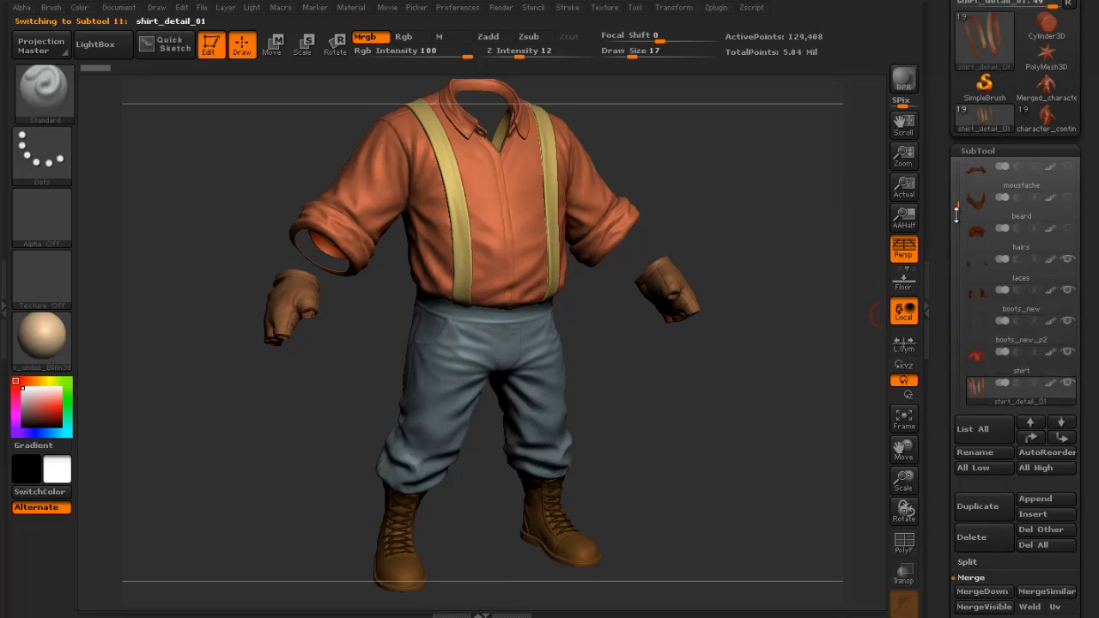
Select the base body subtool and leave only the body, clothing, gloves, boots and shirt buttons visible.
drag(957, 215, 956, 149)
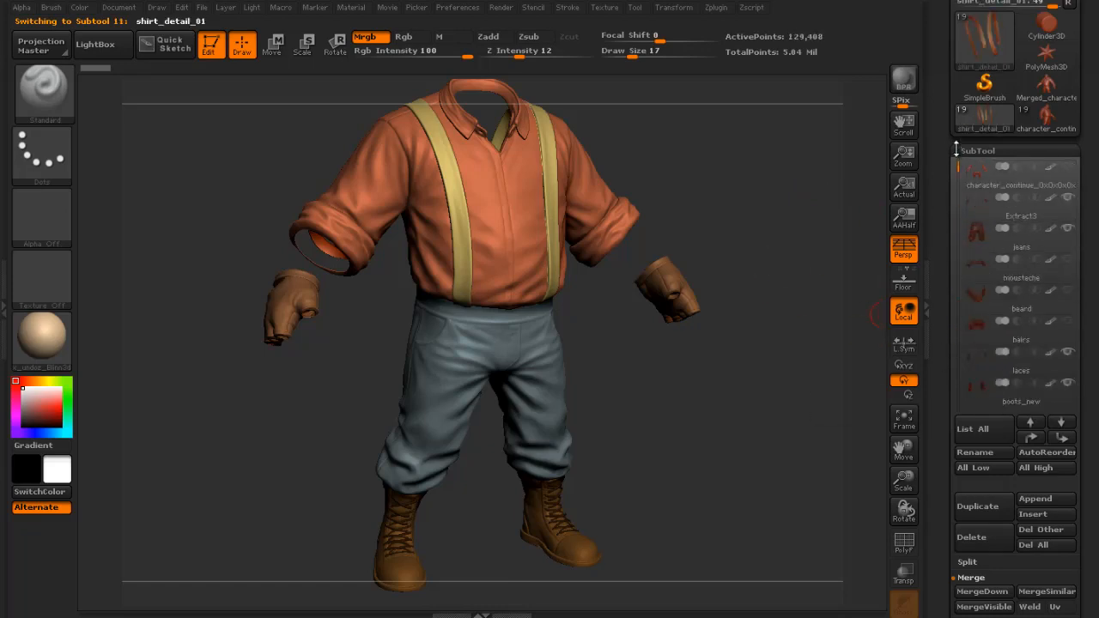
click(1030, 181)
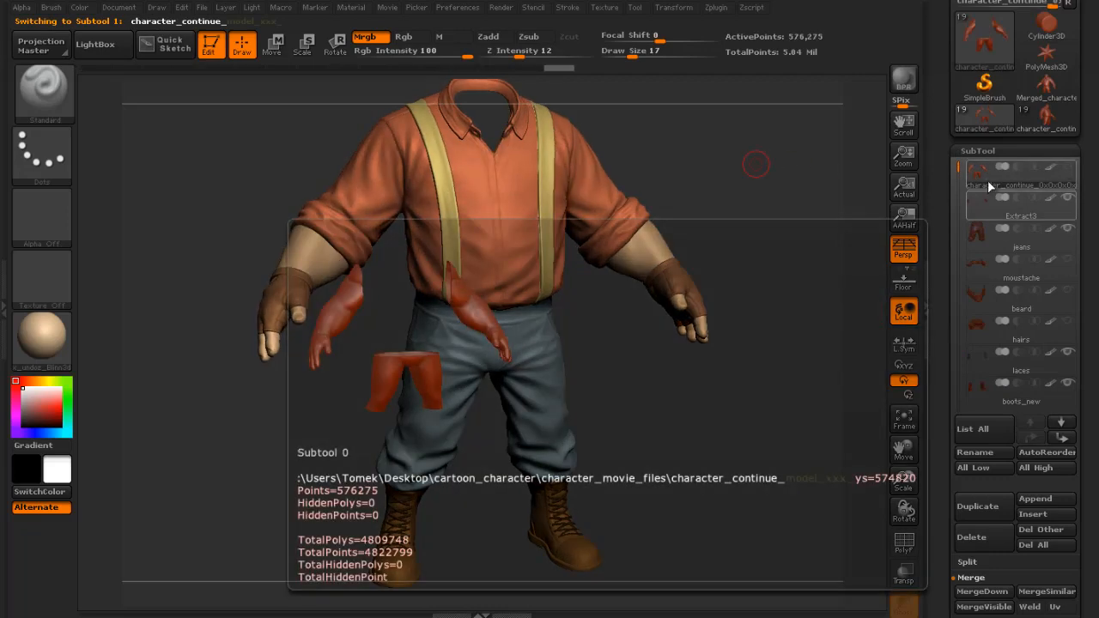
click(1069, 171)
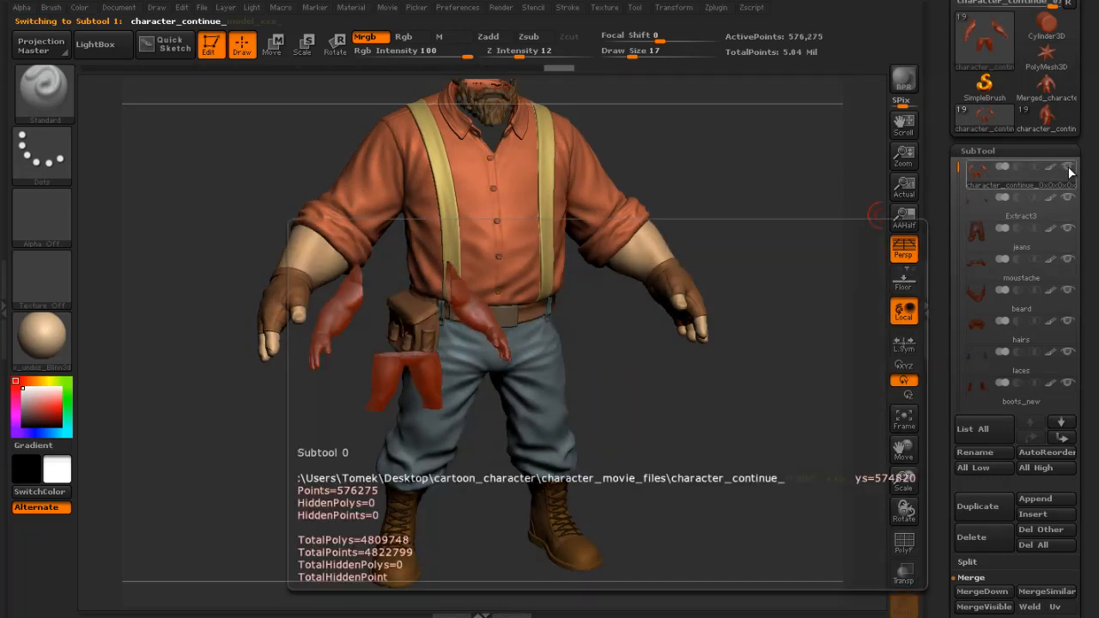
click(1070, 514)
mouse_move(735, 222)
mouse_down()
mouse_move(718, 221)
mouse_move(737, 220)
mouse_up()
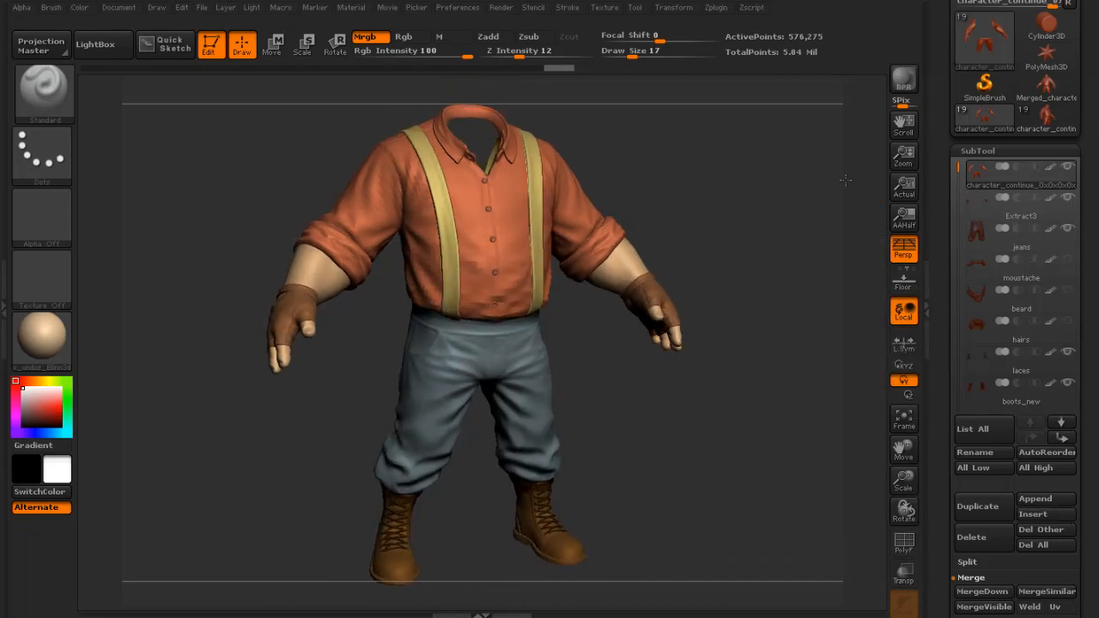
Merge all visible subtools into a new tool with MergeVisible and switch to the merged headless character.
drag(944, 201, 945, 104)
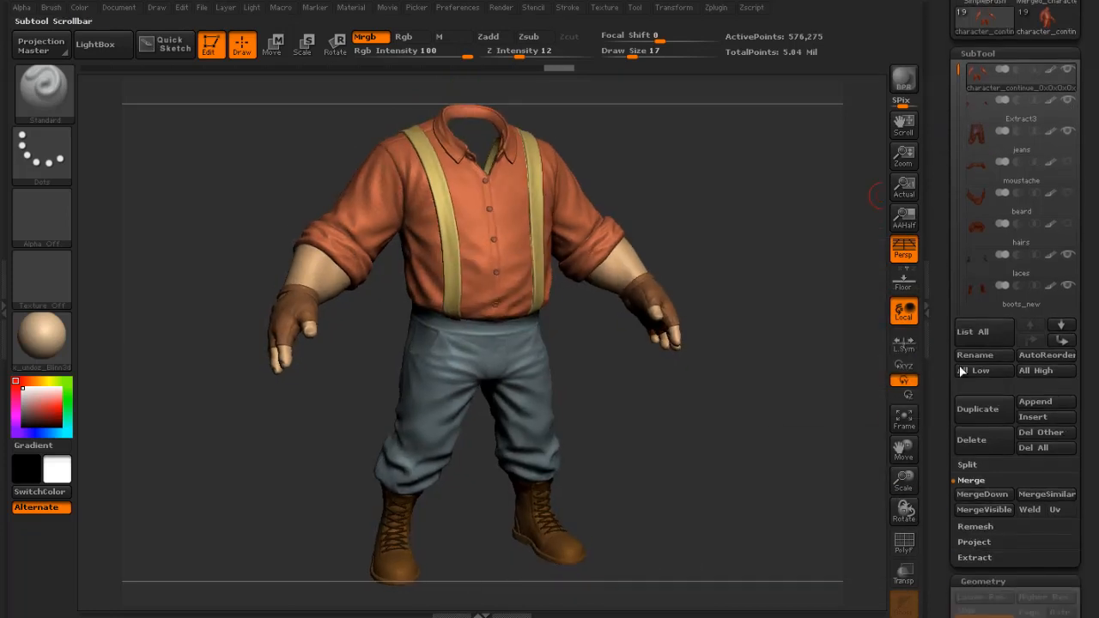
click(984, 510)
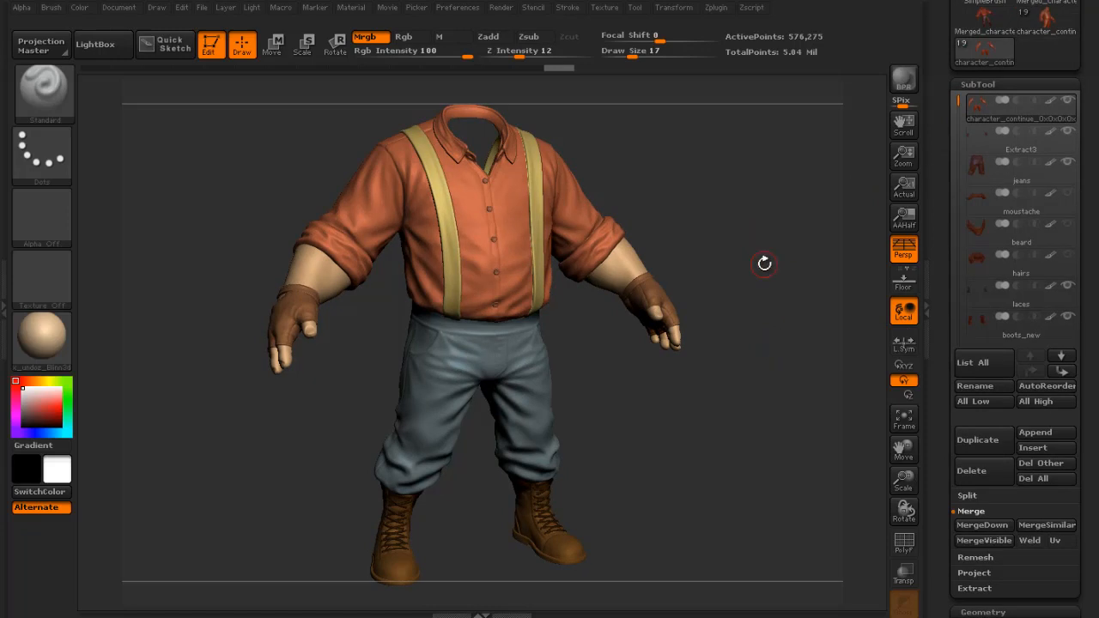
drag(727, 245, 775, 300)
drag(752, 249, 661, 221)
drag(944, 148, 1019, 228)
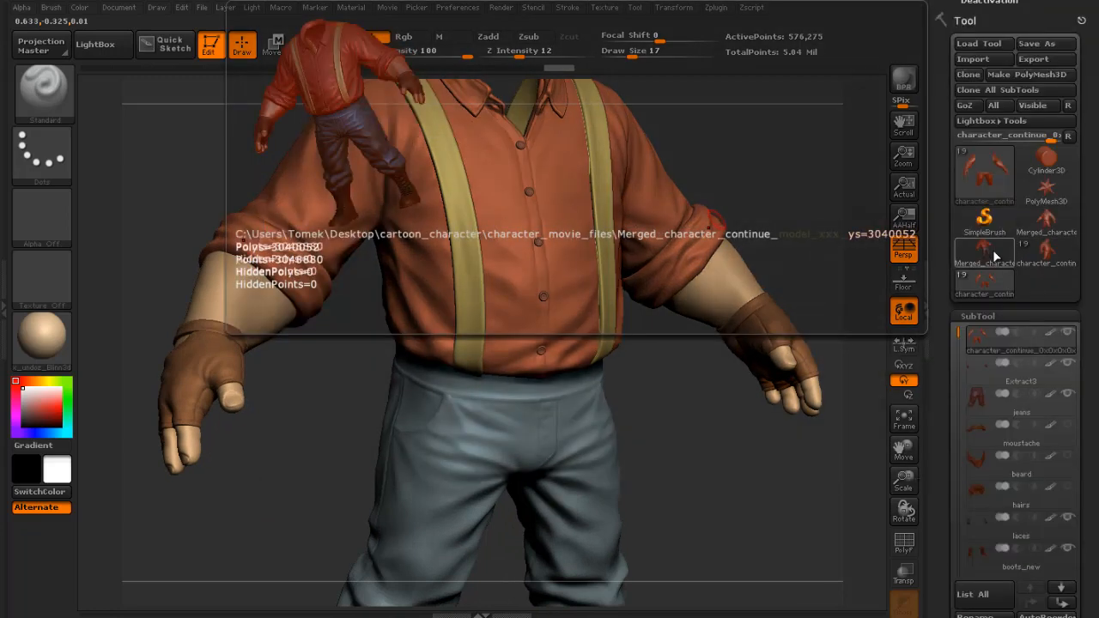
drag(748, 169, 721, 169)
Fill the whole merged model with white to replace the clothing colours.
click(79, 7)
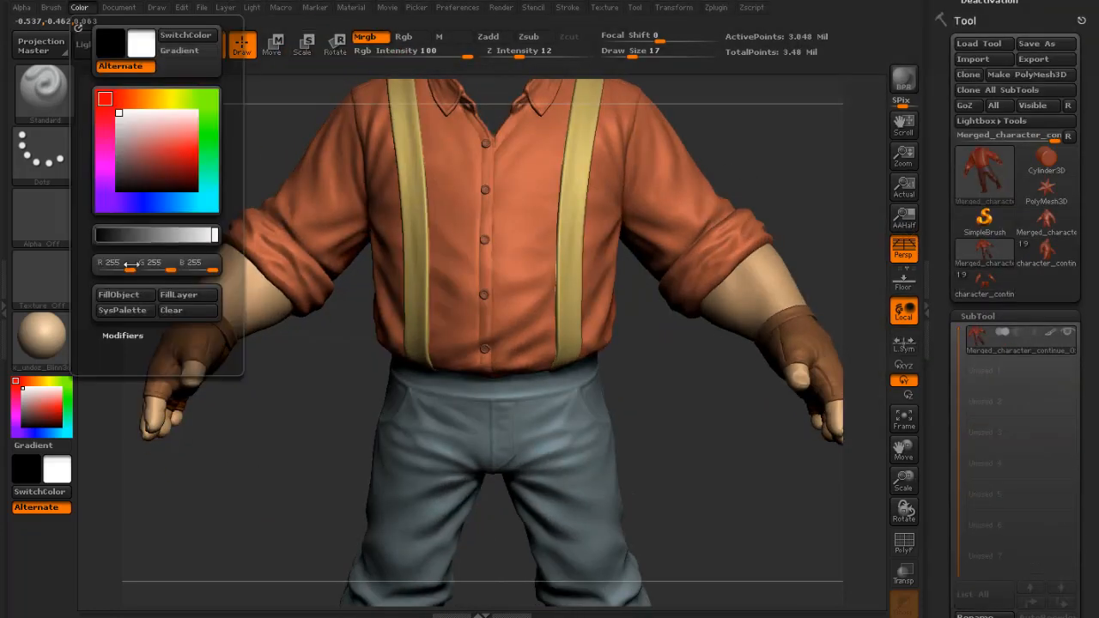
click(116, 289)
mouse_move(797, 128)
mouse_down()
mouse_move(795, 150)
mouse_move(783, 154)
mouse_up()
key(f)
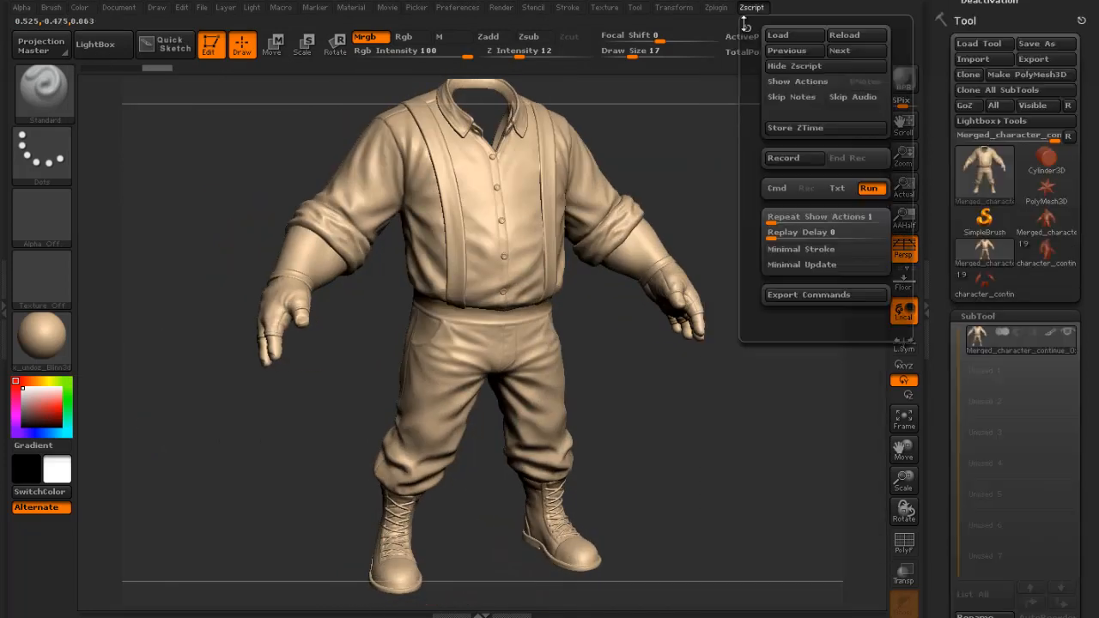
Pre-process the merged model in Decimation Master and decimate it with the decimation percentage at 20.
drag(990, 25, 980, 225)
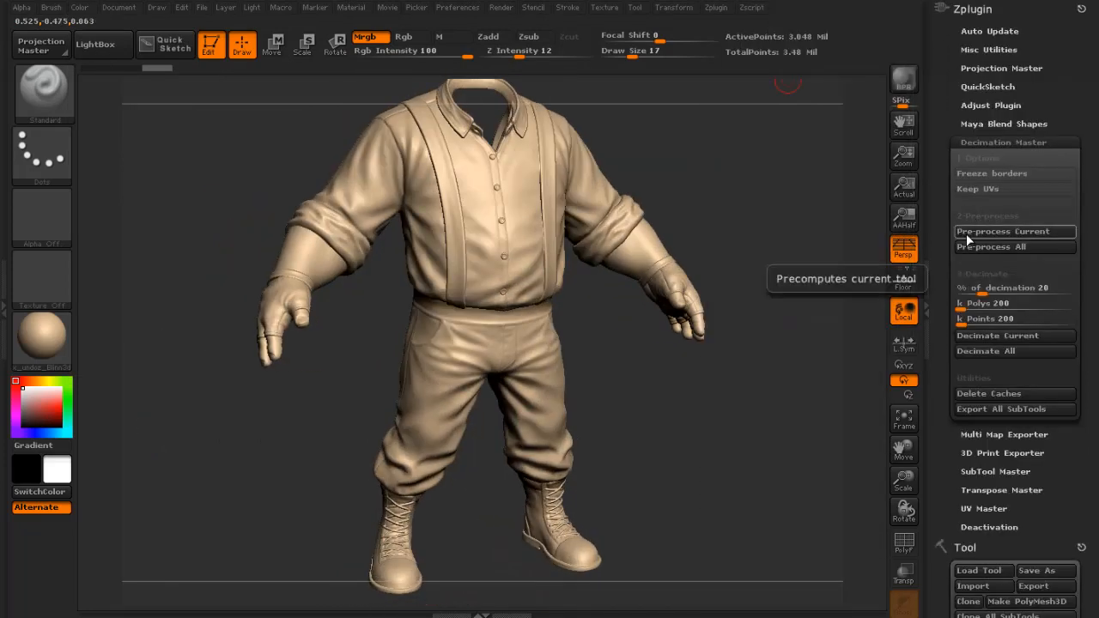
click(967, 234)
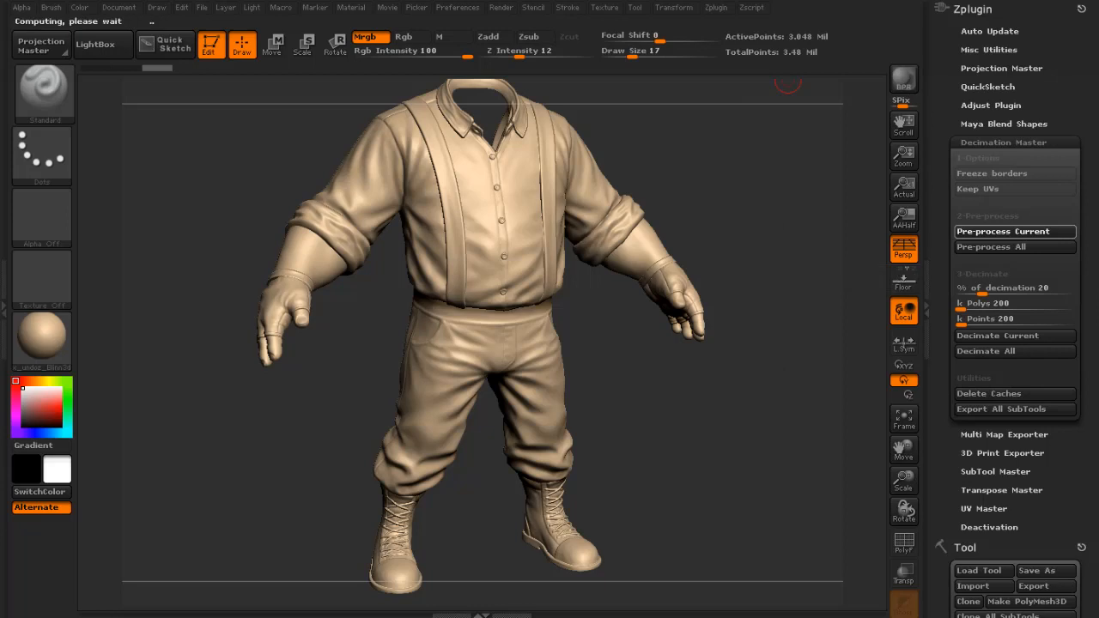
drag(946, 285, 945, 273)
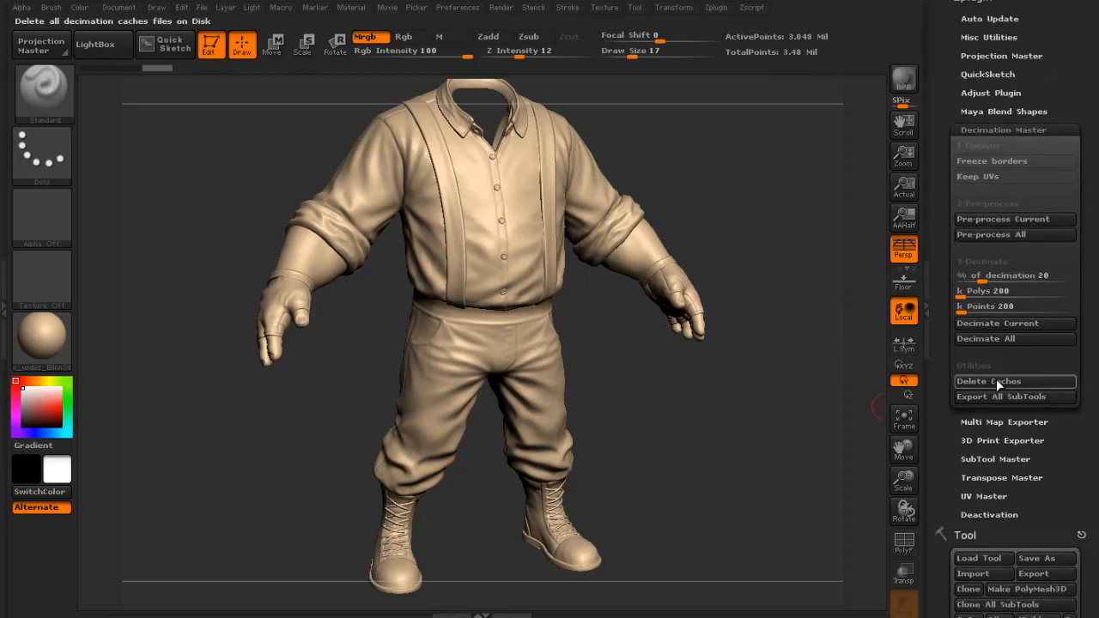
click(1005, 324)
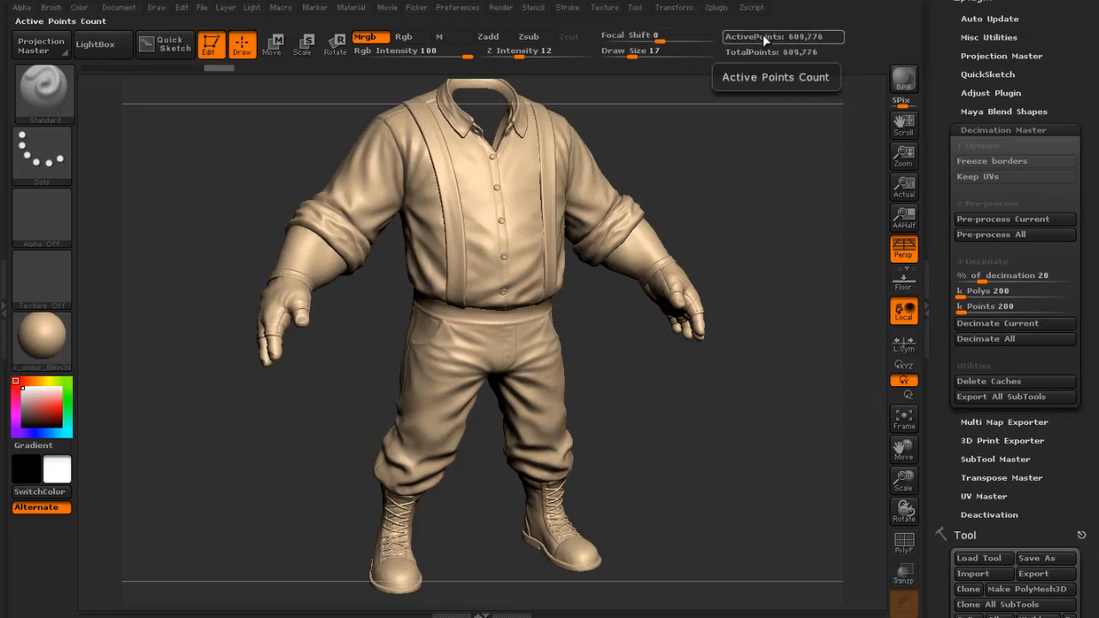
mouse_move(759, 162)
mouse_down()
mouse_move(807, 162)
mouse_move(743, 164)
mouse_up()
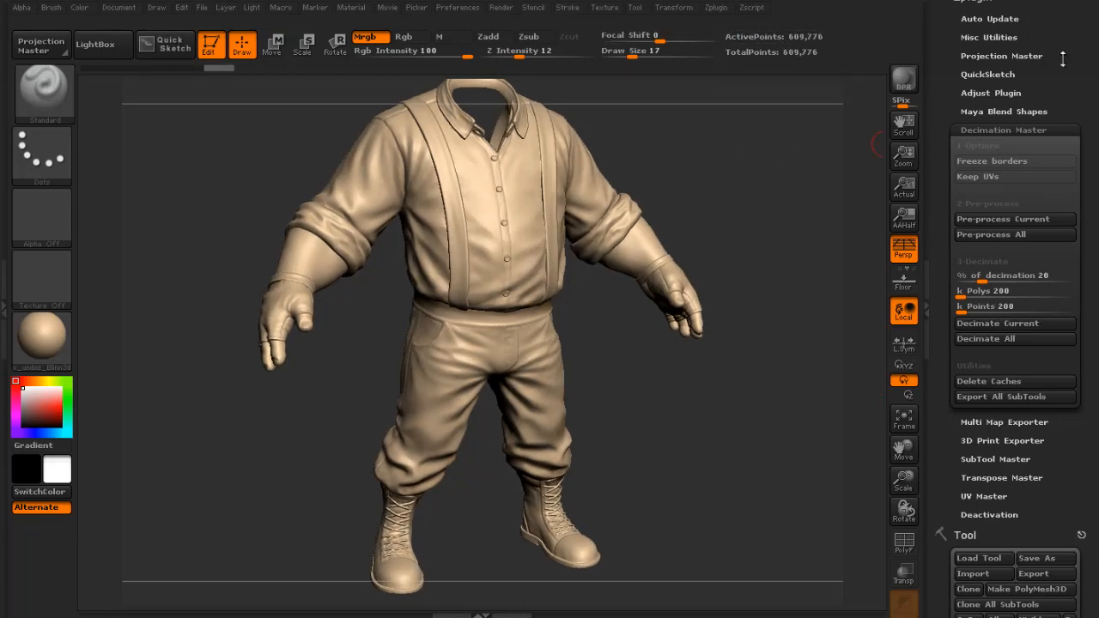
Export the decimated model to the baking folder in OBJ format as character_nohead_hp.
mouse_move(1063, 57)
mouse_down()
mouse_move(1070, 210)
mouse_move(1076, 40)
mouse_up()
scroll(1042, 317, down, 5)
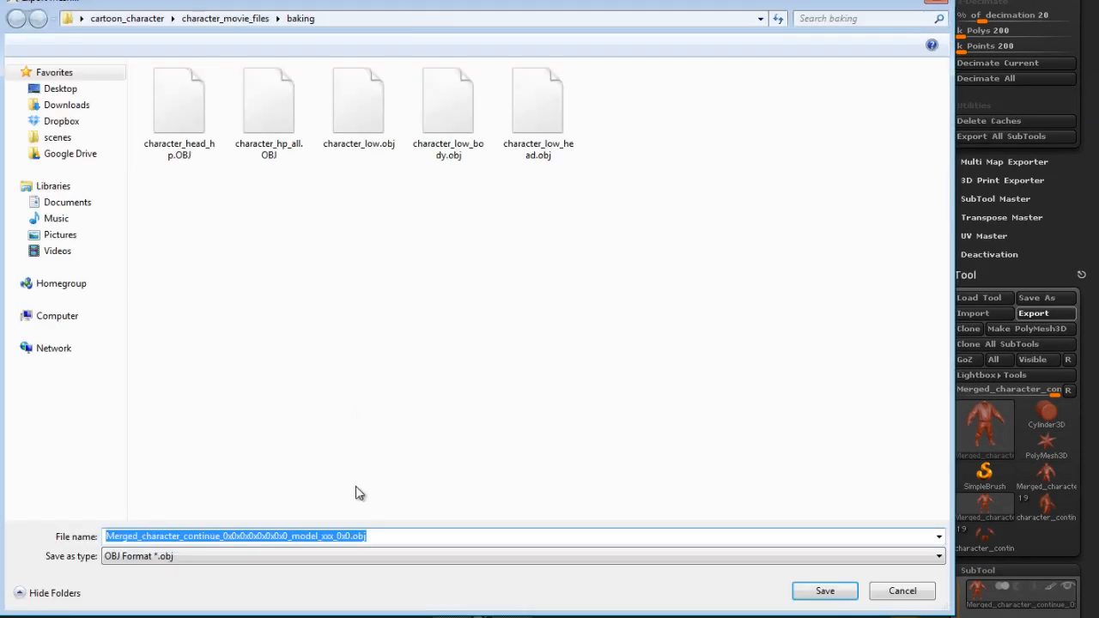
text(character)
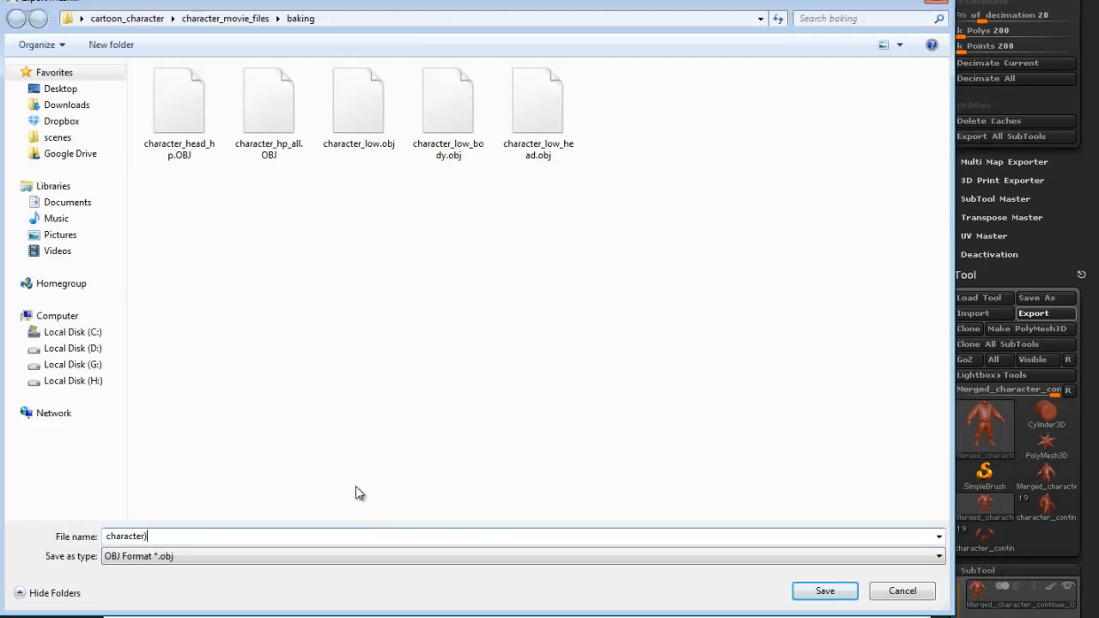
text(_nohead_hp)
key(Return)
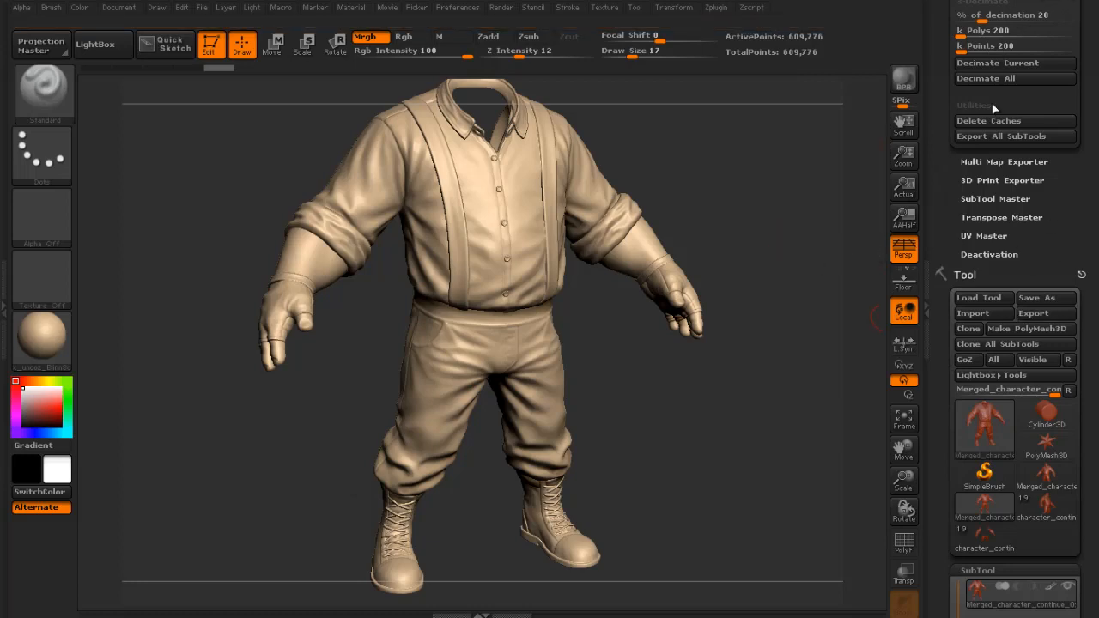
Switch to xNormal and remove character_head_hp.OBJ from the high definition meshes.
click(1047, 4)
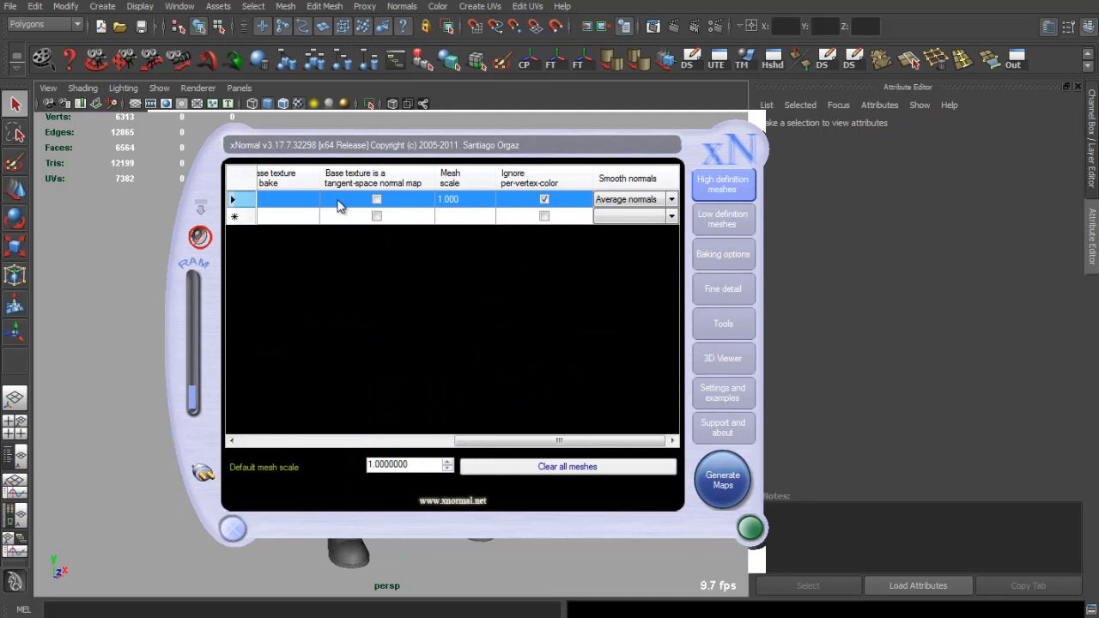
drag(457, 440, 290, 437)
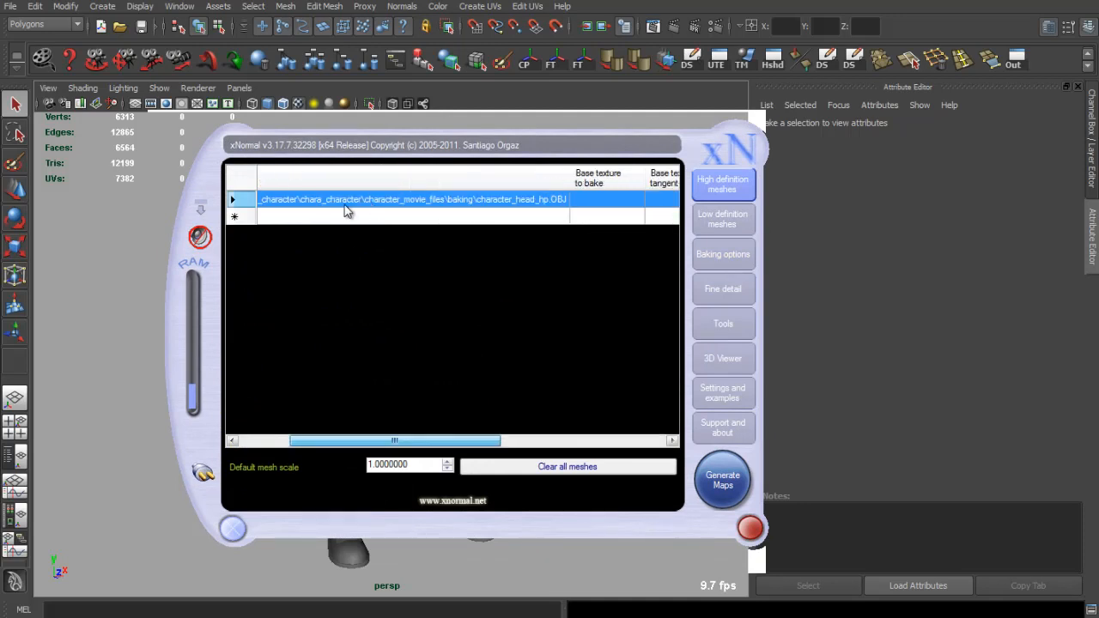
click(331, 200)
key(Delete)
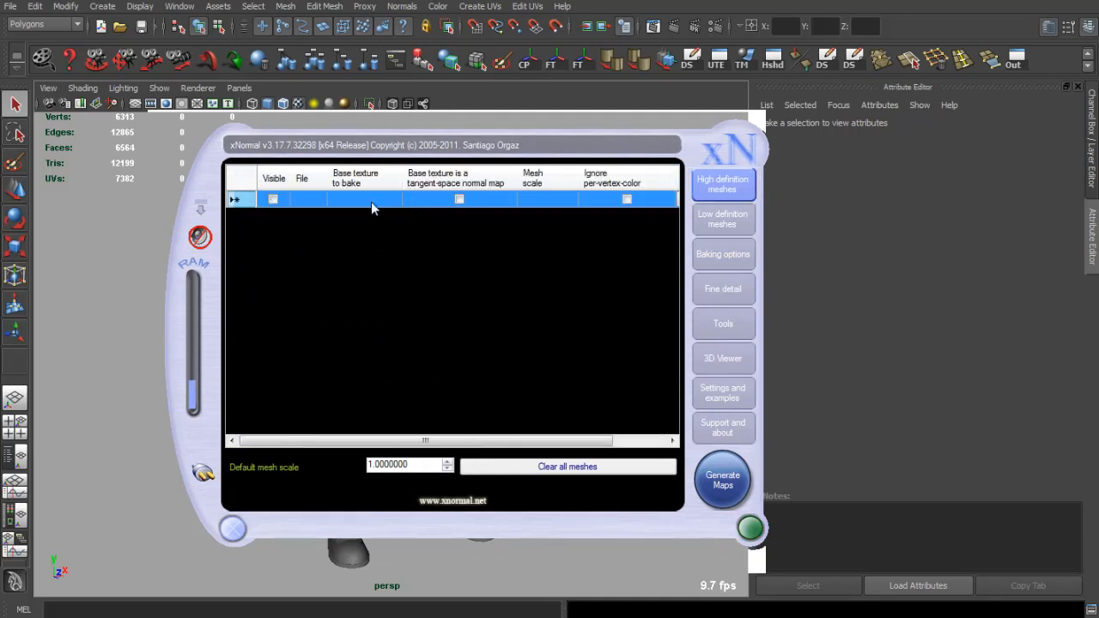
Add character_nohead_hp.OBJ from the baking folder to the high definition meshes.
right_click(384, 215)
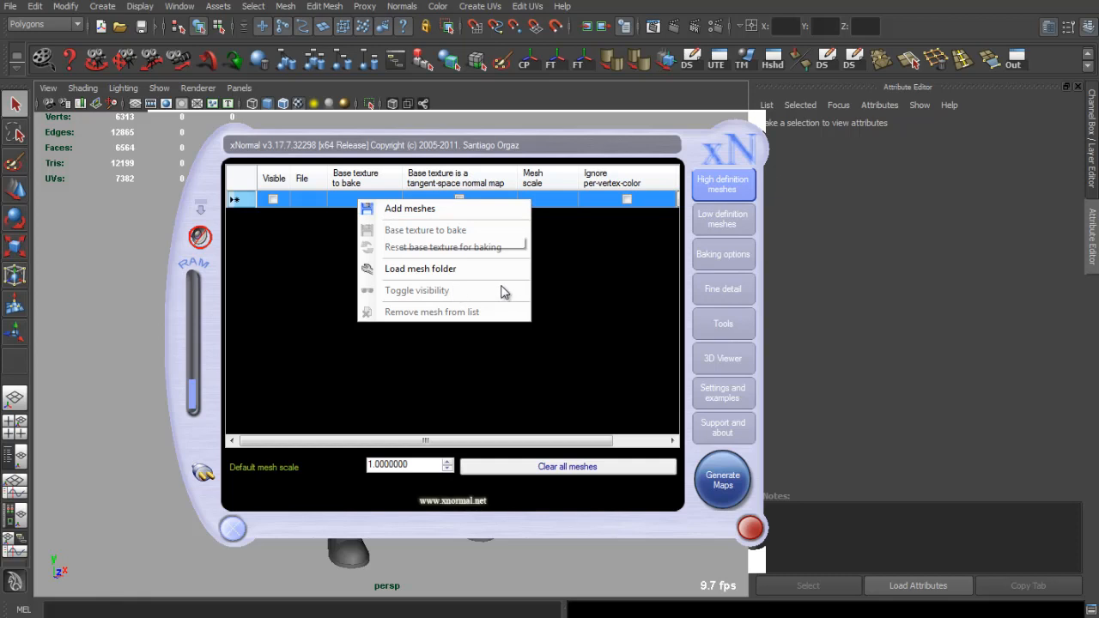
click(537, 301)
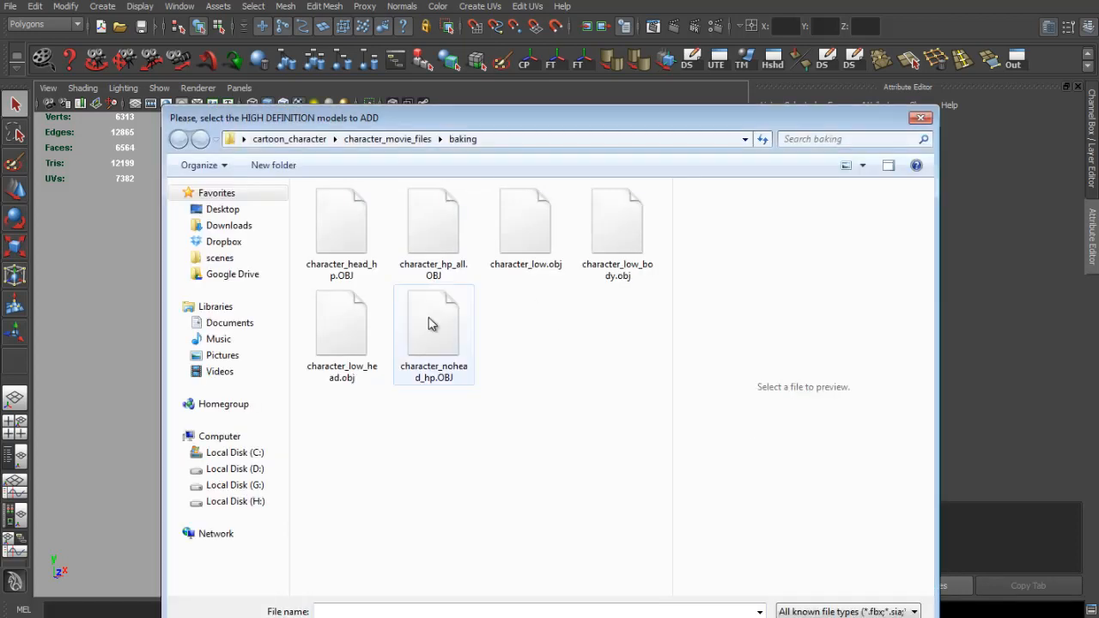
click(431, 324)
double_click(425, 383)
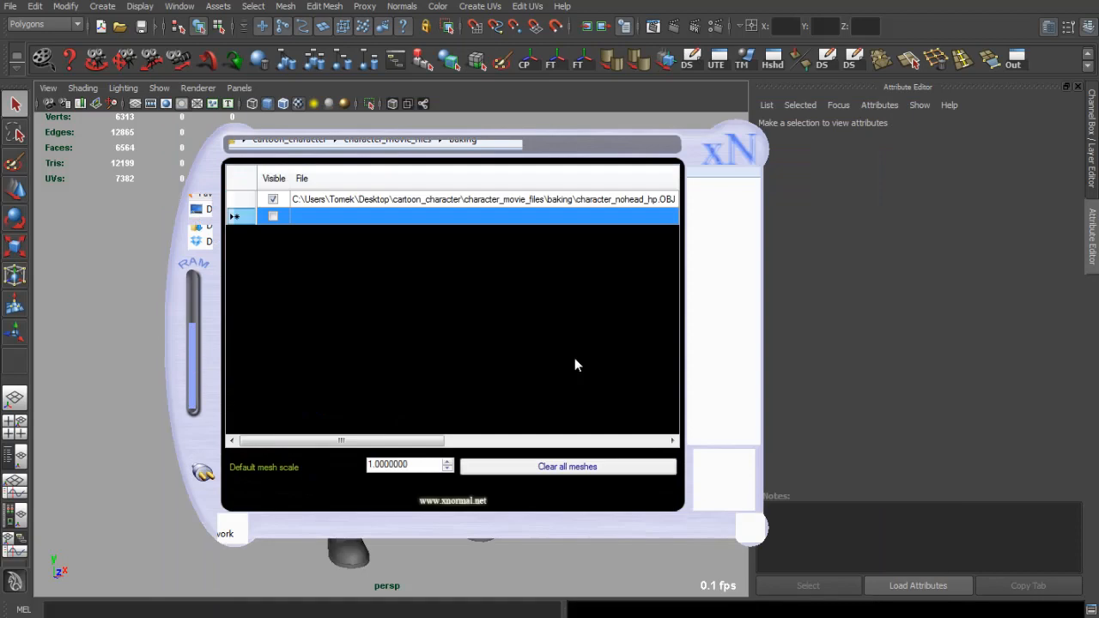
Add character_low_body.obj from the baking folder to the low definition meshes.
click(720, 230)
click(400, 203)
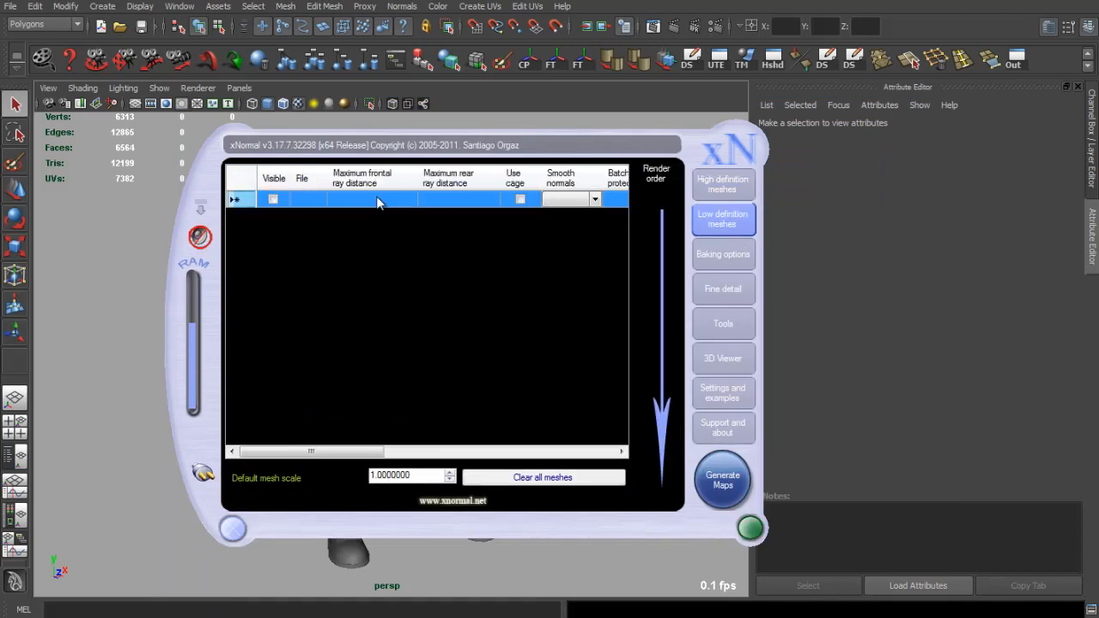
right_click(378, 197)
click(404, 208)
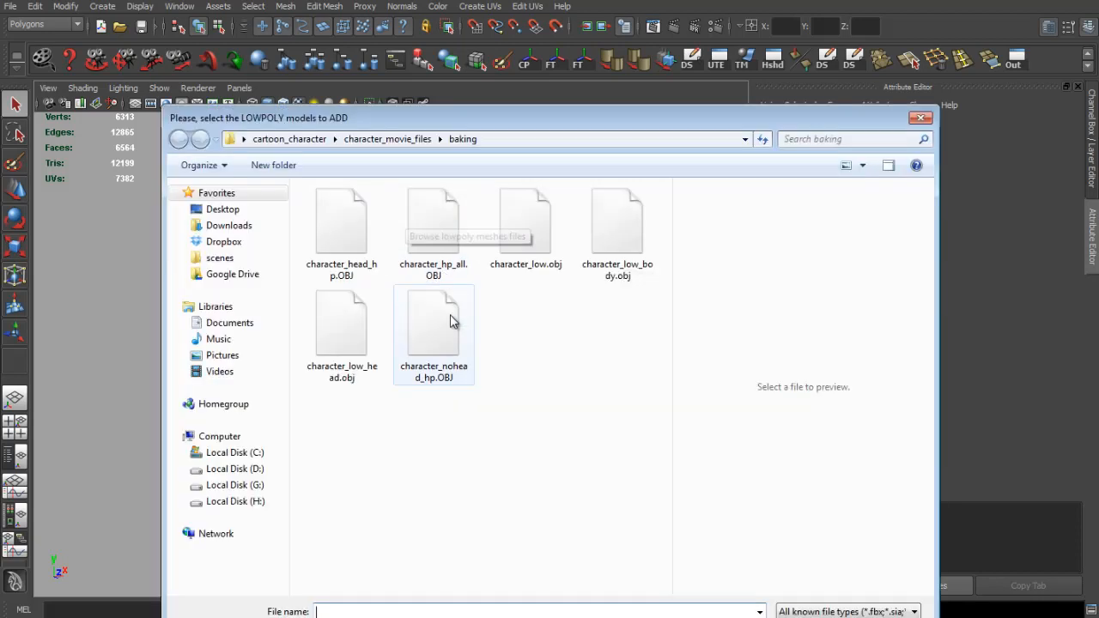
click(838, 171)
click(363, 238)
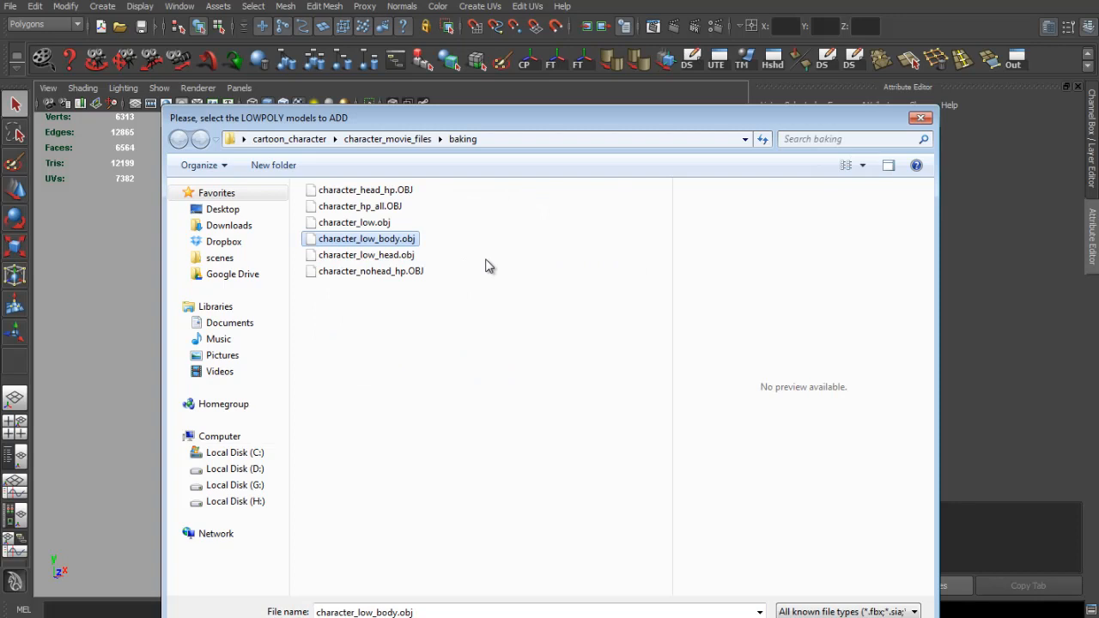
key(Return)
Set the bake's output file name to body.bmp, generate the body normal map and close its preview.
click(723, 254)
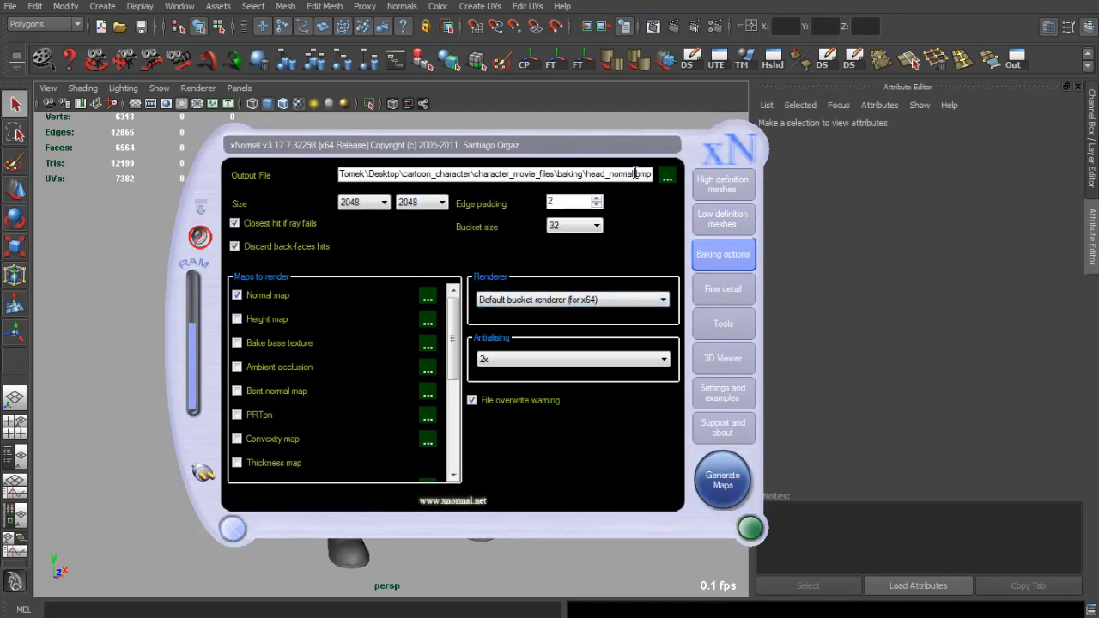
drag(636, 173, 590, 172)
text(bod)
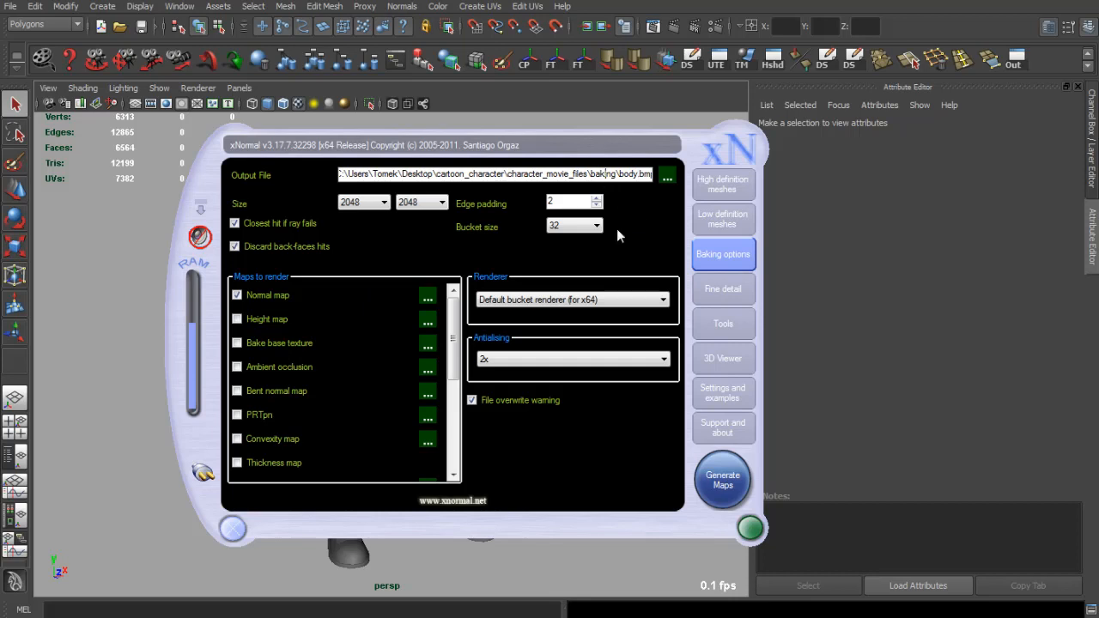
click(722, 479)
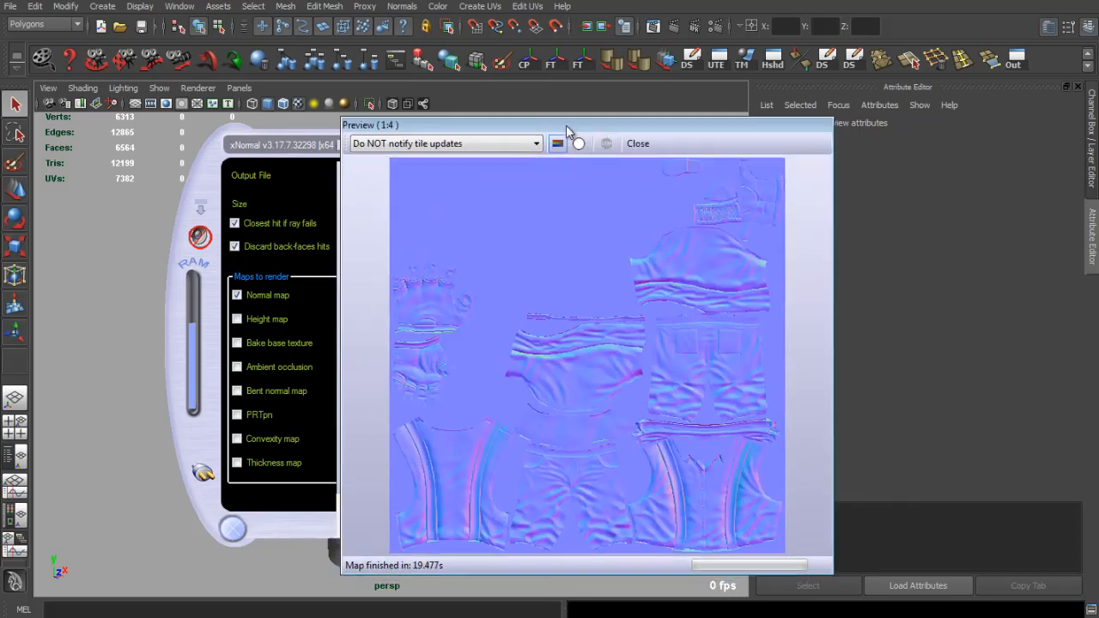
drag(569, 130, 547, 121)
click(608, 139)
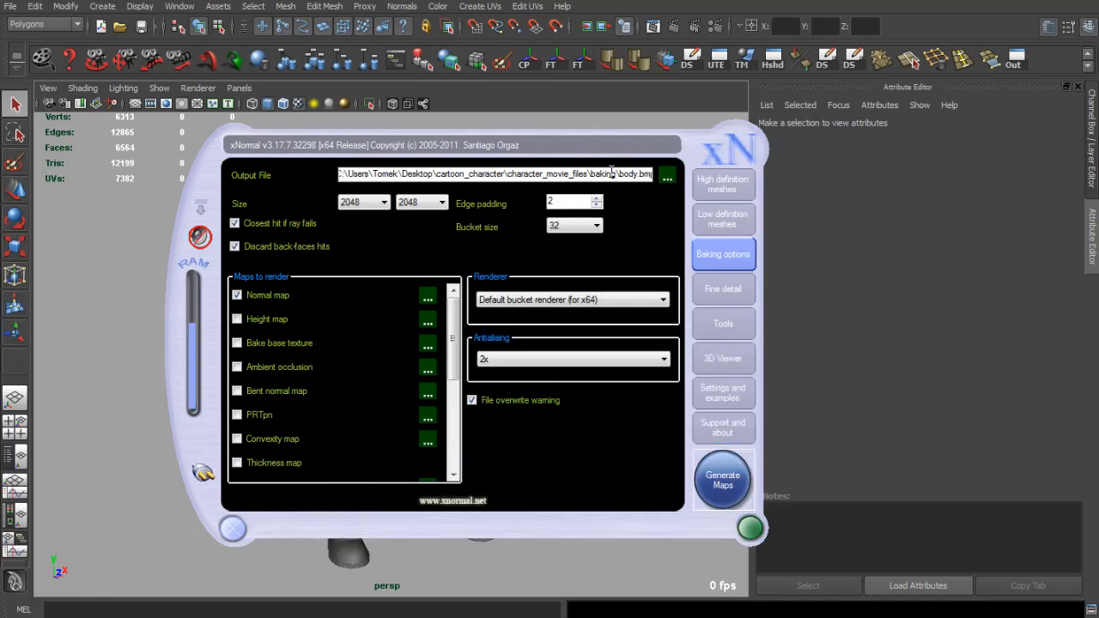
Switch to Maya and select all meshes of the low-poly character, including the head and accessories.
click(161, 505)
click(533, 312)
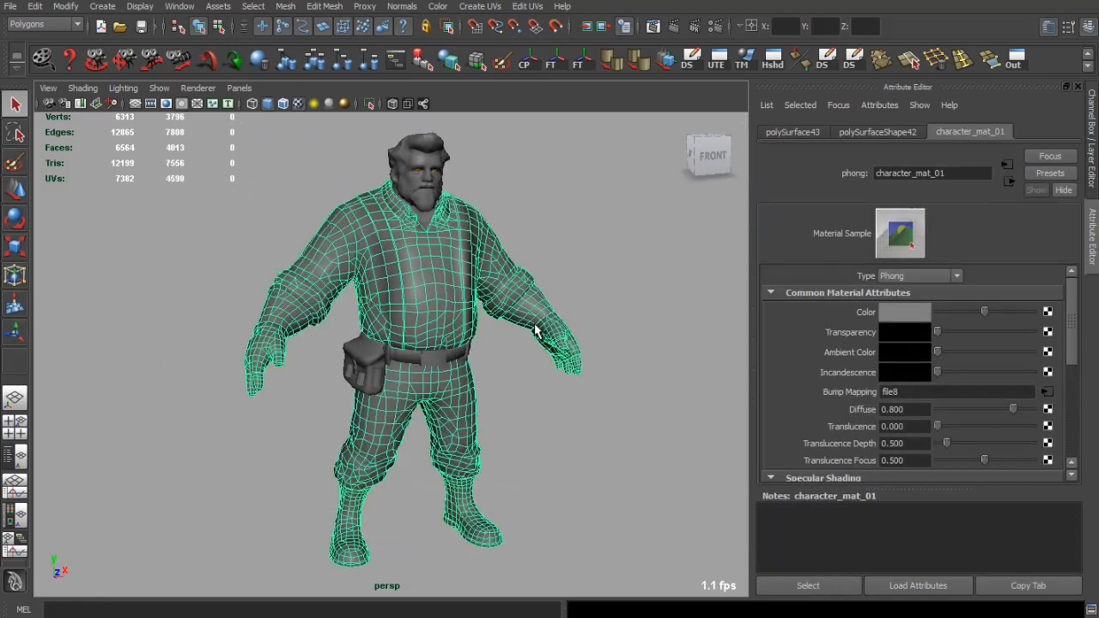
alt+right_drag(577, 290, 579, 318)
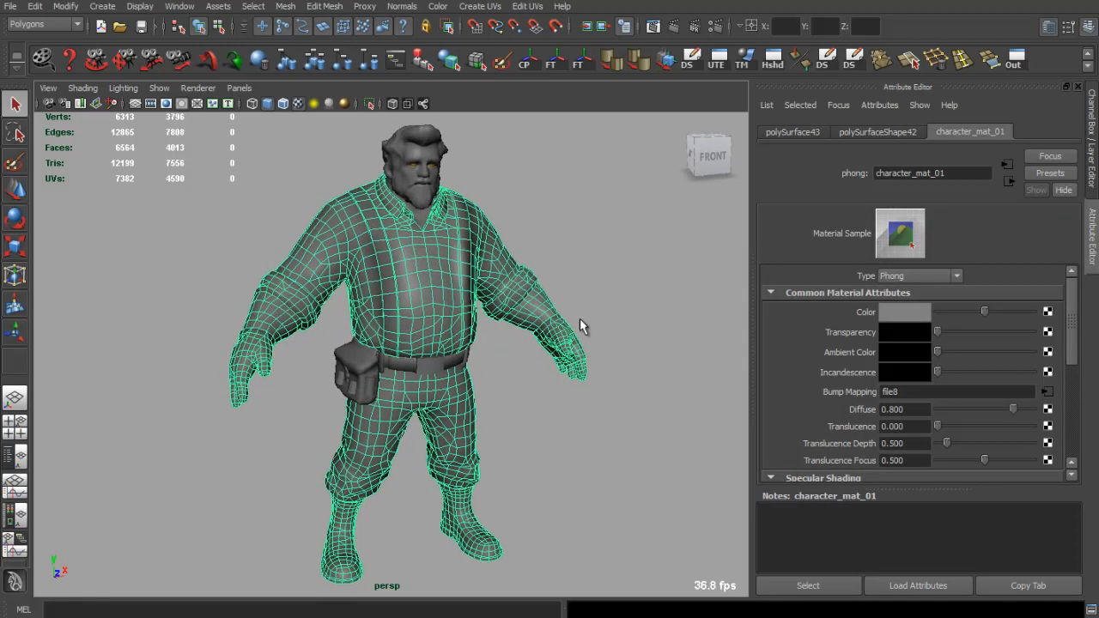
shift+click(422, 182)
click(434, 219)
alt+middle_drag(300, 199, 342, 207)
scroll(346, 209, down, 2)
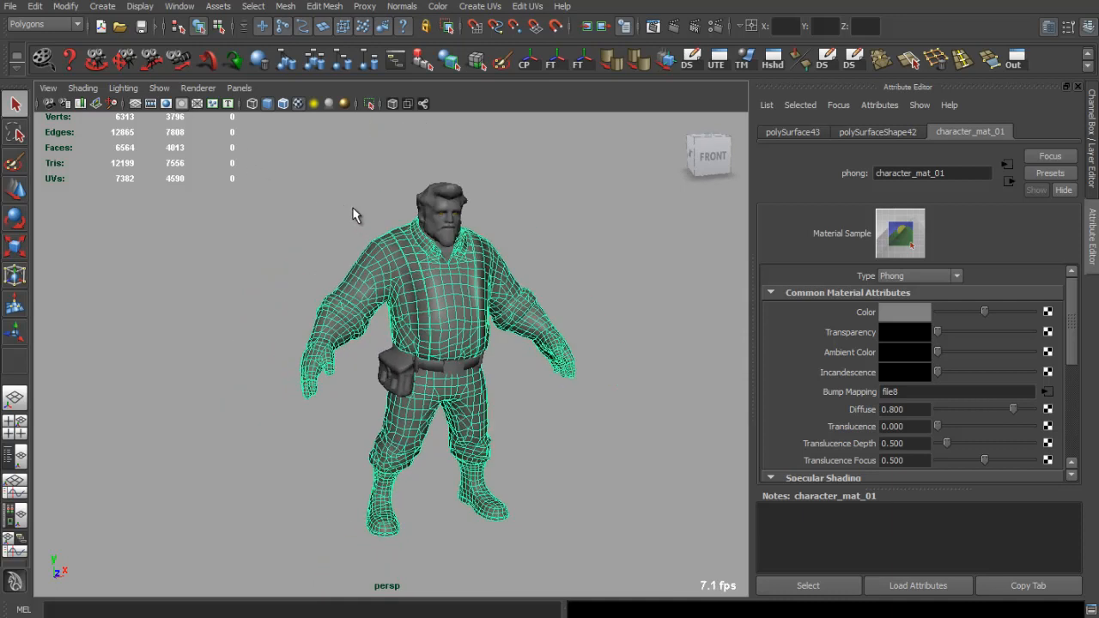
drag(353, 212, 611, 529)
alt+middle_drag(544, 383, 526, 383)
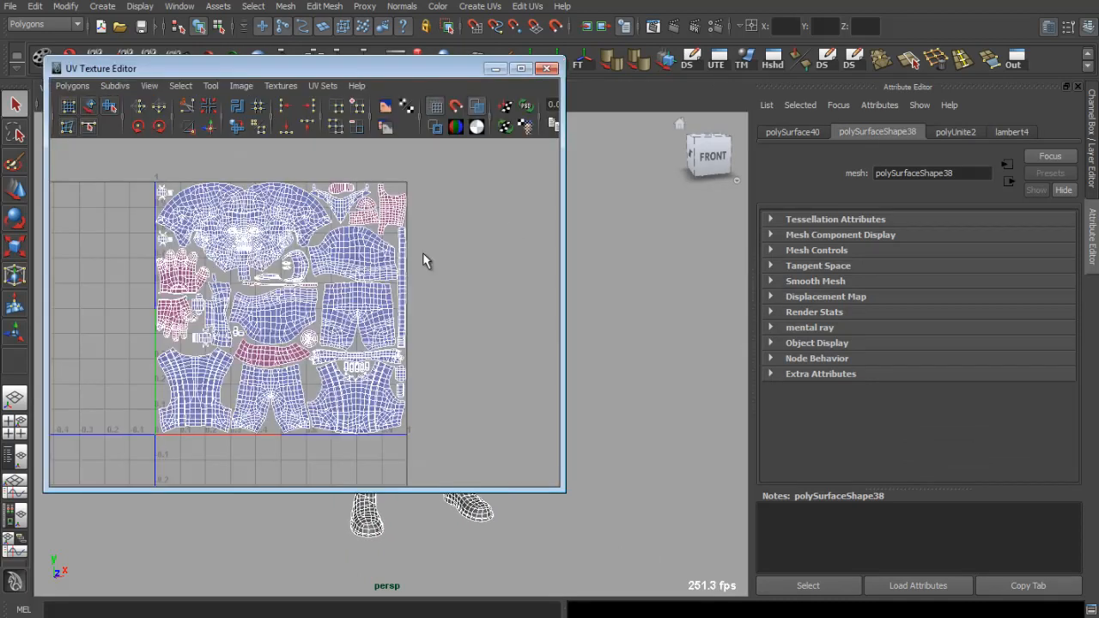
Start a UV snapshot of the character's complete UV layout and set its size to 2048 x 2048.
scroll(422, 255, up, 2)
alt+middle_drag(367, 269, 360, 268)
click(89, 87)
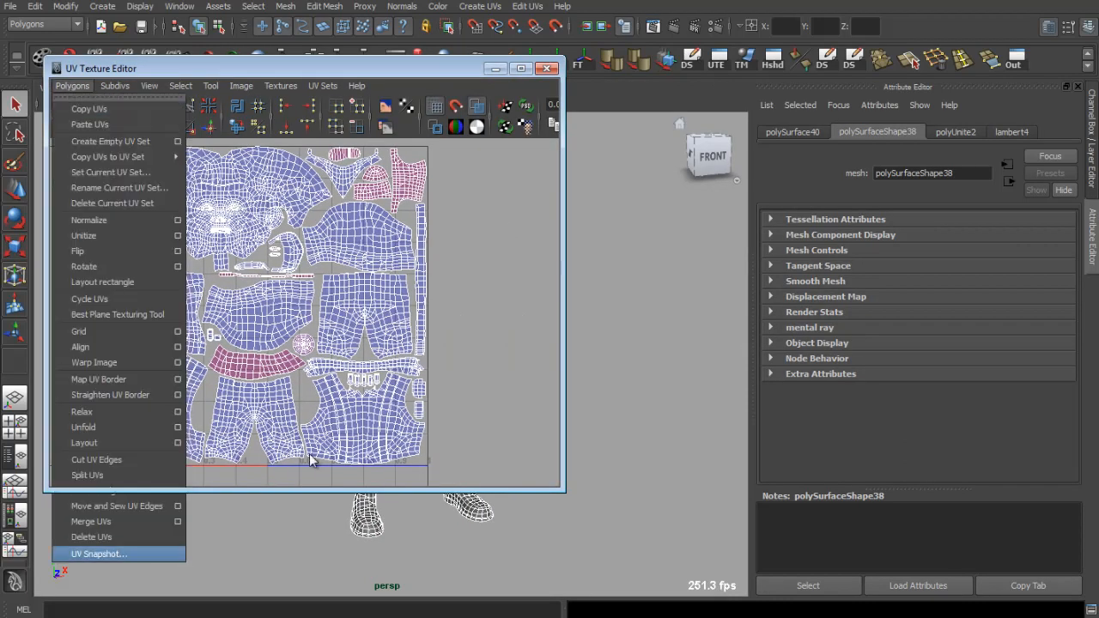
key(Tab)
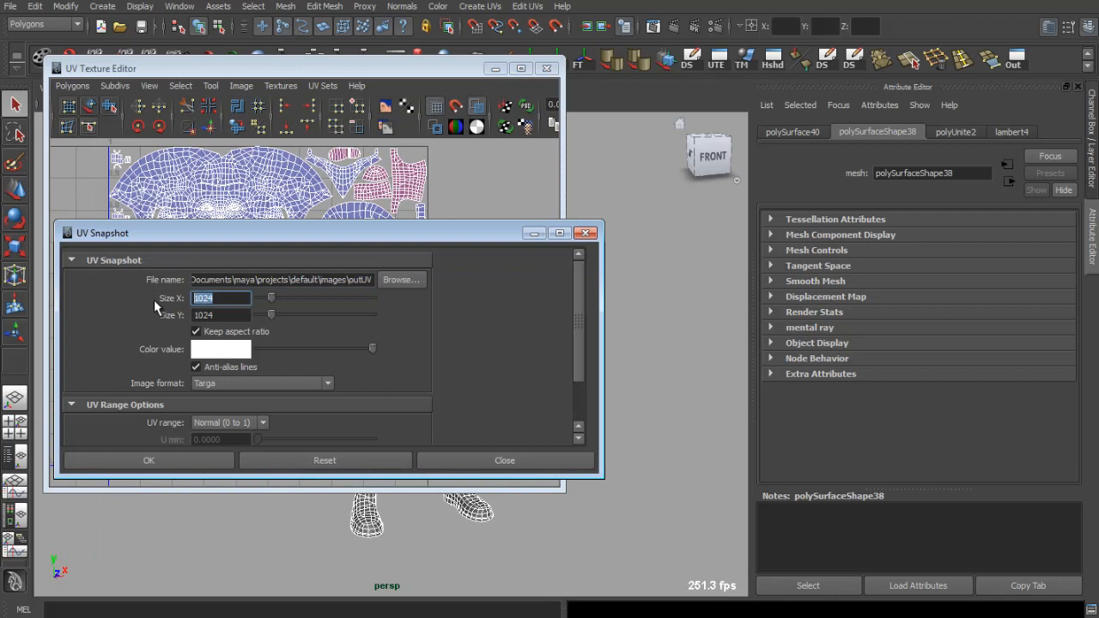
text(2048)
key(Return)
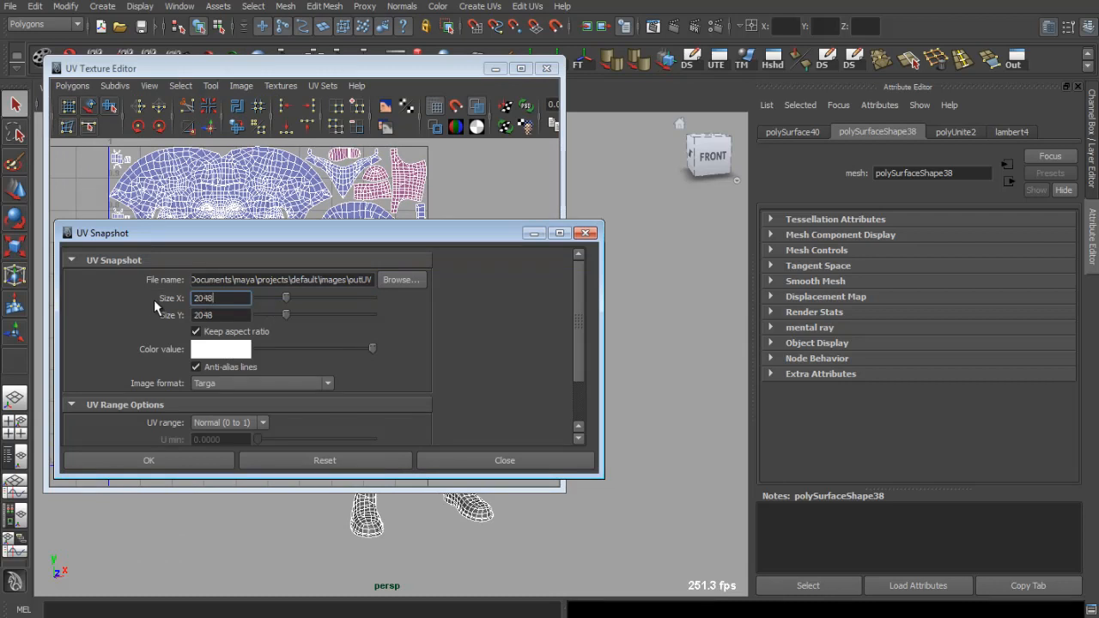
Save the UV snapshot as wire in the baking folder inside cartoon_character\character_movie_files.
click(401, 279)
click(65, 134)
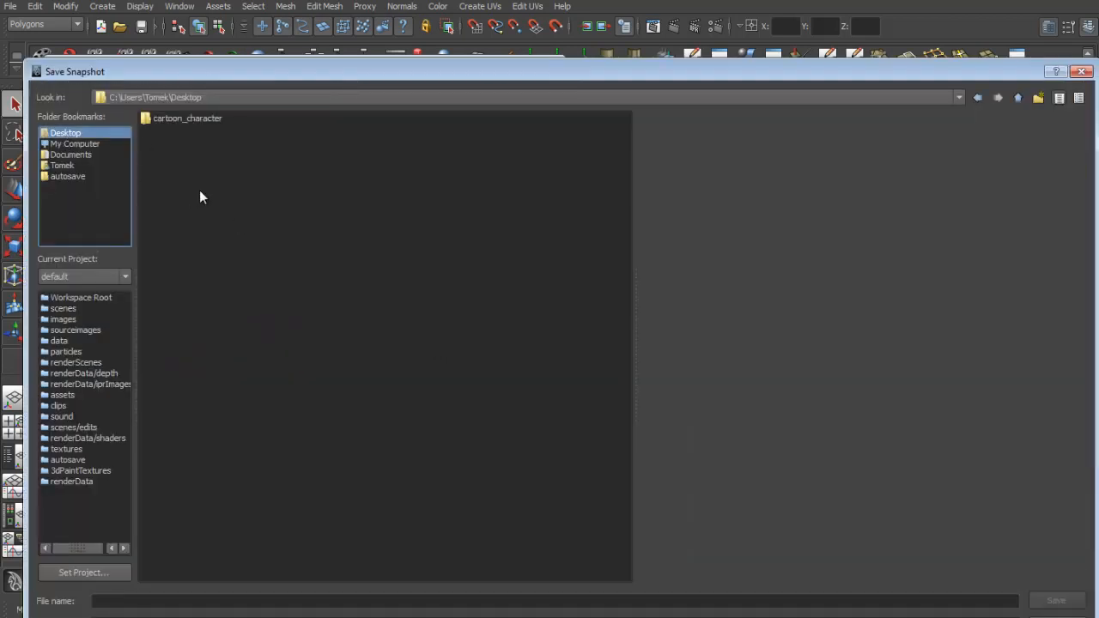
double_click(185, 165)
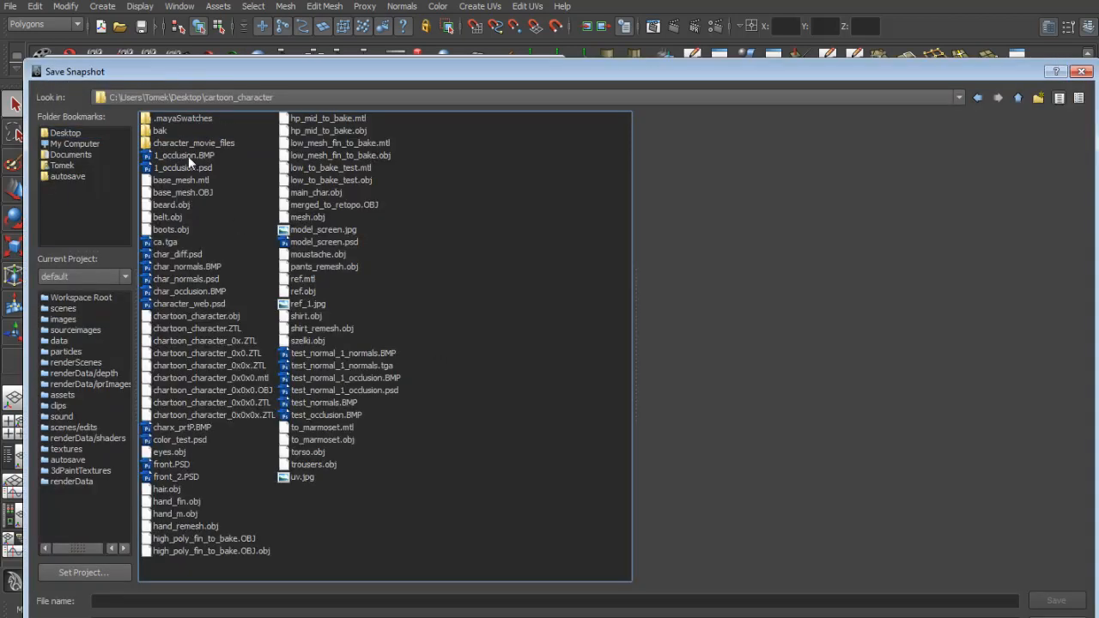
double_click(182, 143)
double_click(175, 119)
click(172, 599)
text(wire)
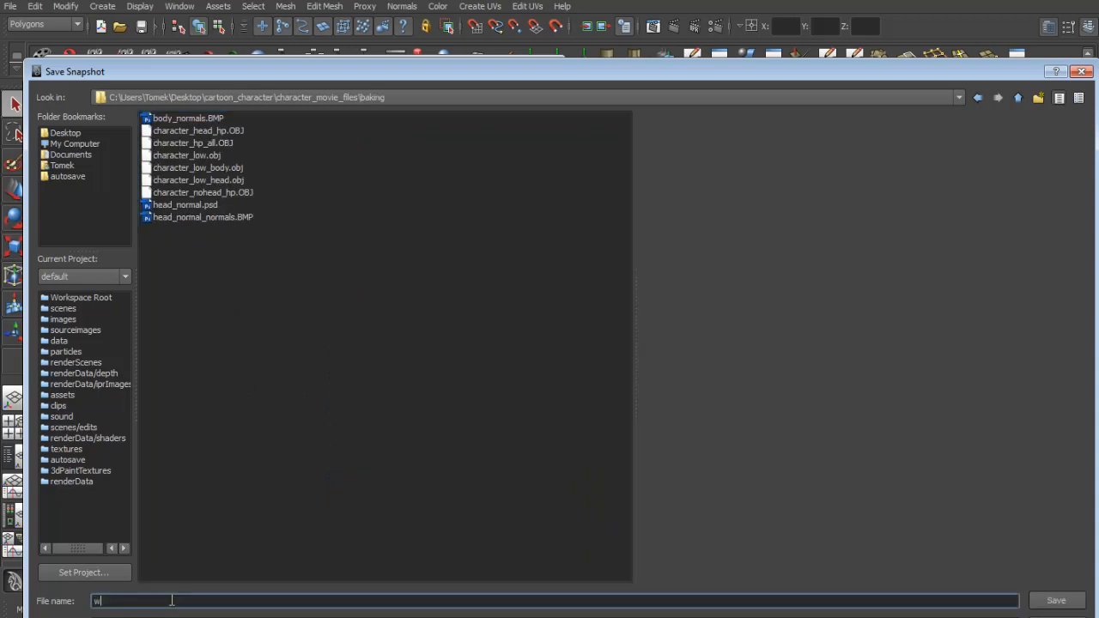
key(Return)
scroll(262, 404, down, 3)
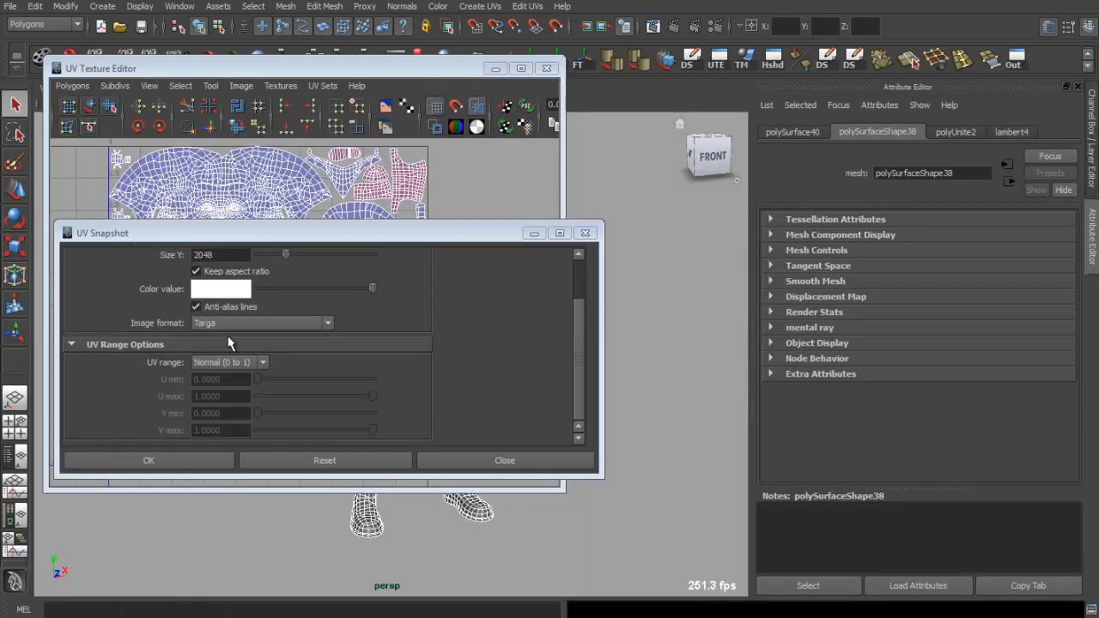
click(148, 461)
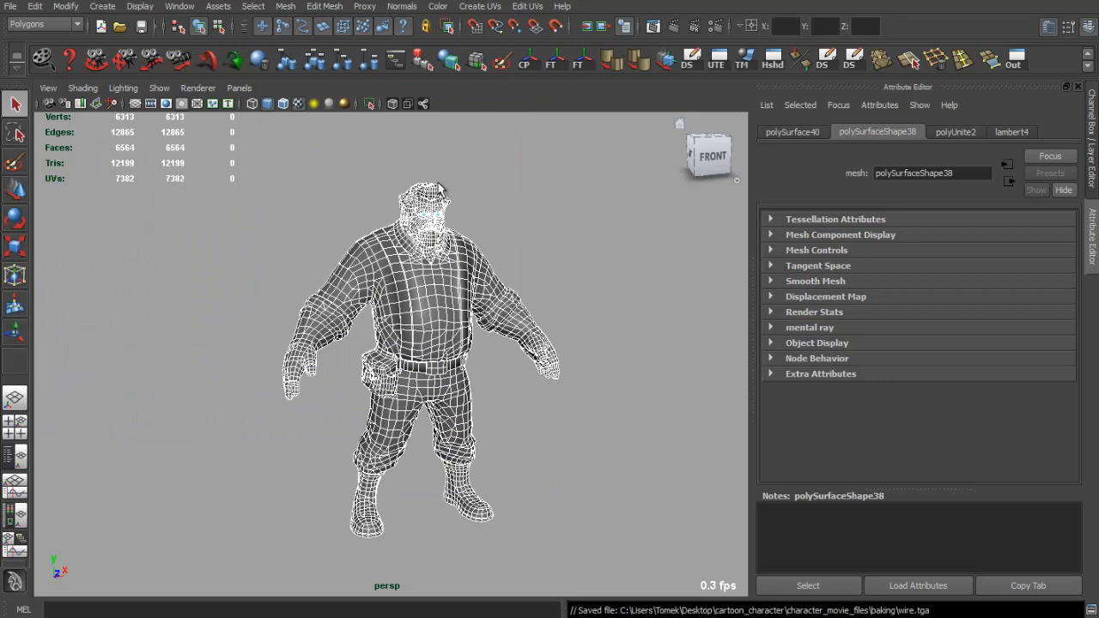
Select the character's head mesh and open the bump mapping connection of its material.
click(440, 186)
key(5)
key(f)
click(973, 131)
click(1056, 391)
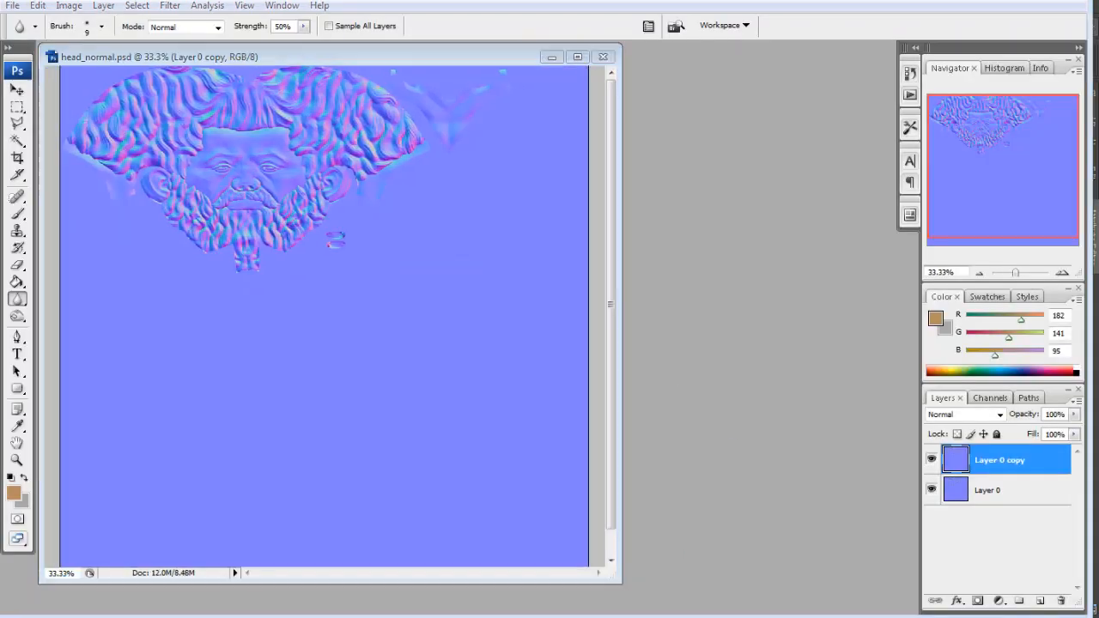
Open wire.tga from the baking folder in Photoshop alongside head_normal.psd.
key(alt+Tab)
drag(606, 345, 746, 73)
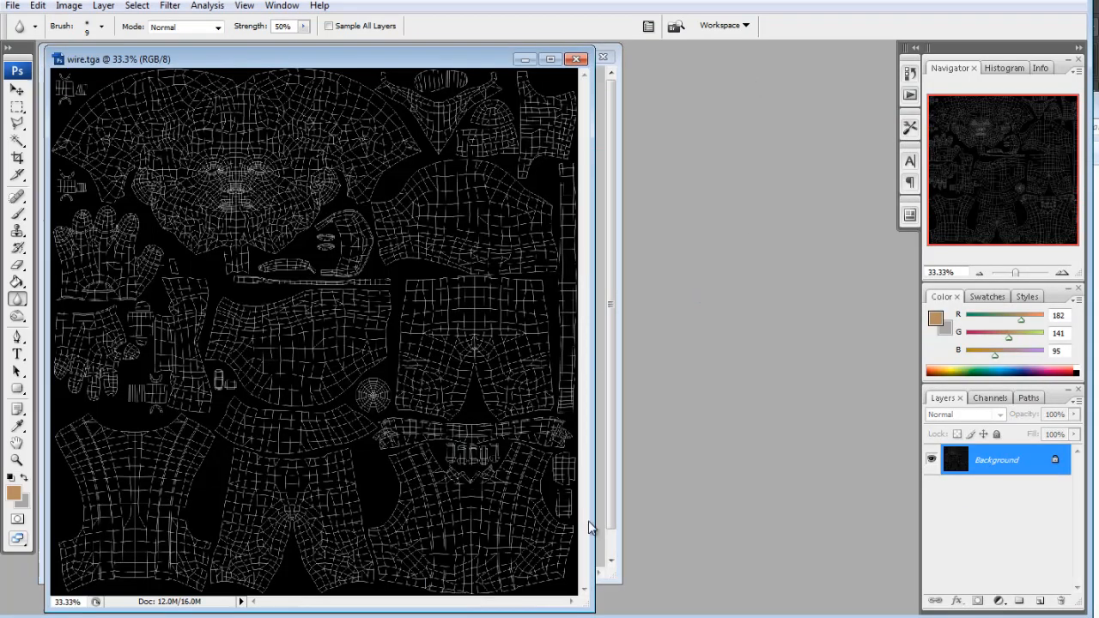
drag(588, 605, 640, 607)
click(979, 272)
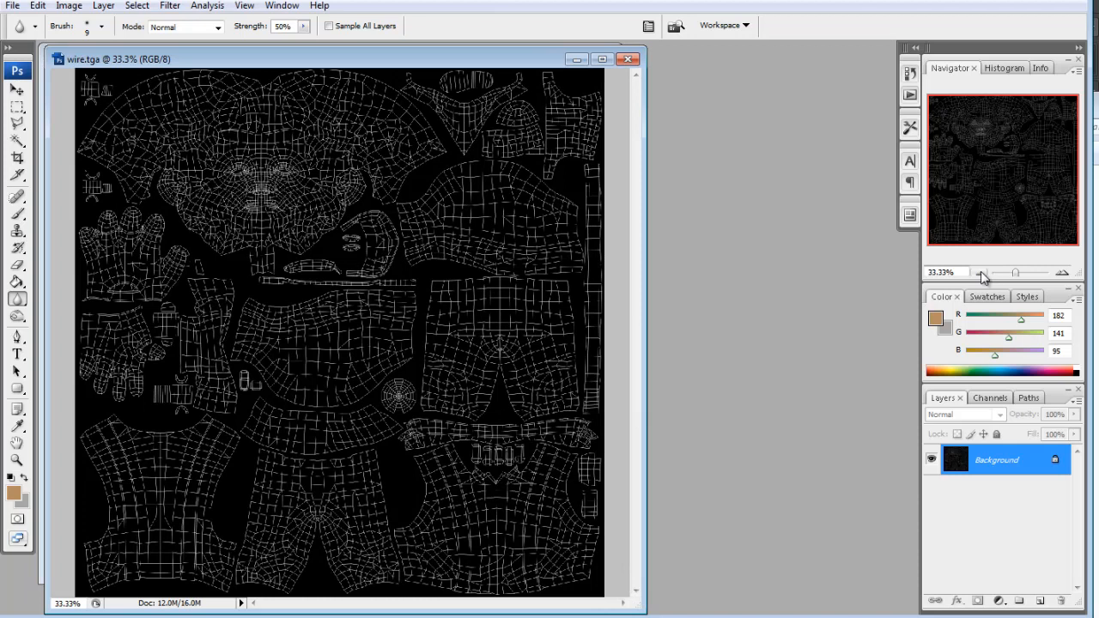
Copy the whole wireframe image, close wire.tga and paste the wireframe into head_normal.psd as a new layer.
click(17, 107)
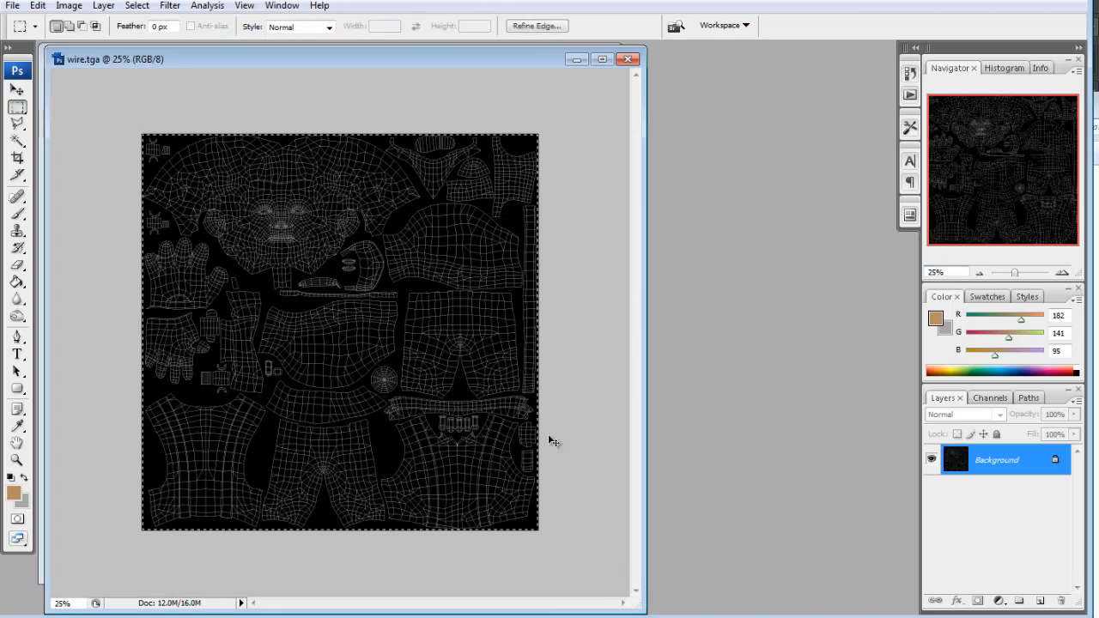
click(627, 60)
drag(625, 587, 761, 612)
key(ctrl+v)
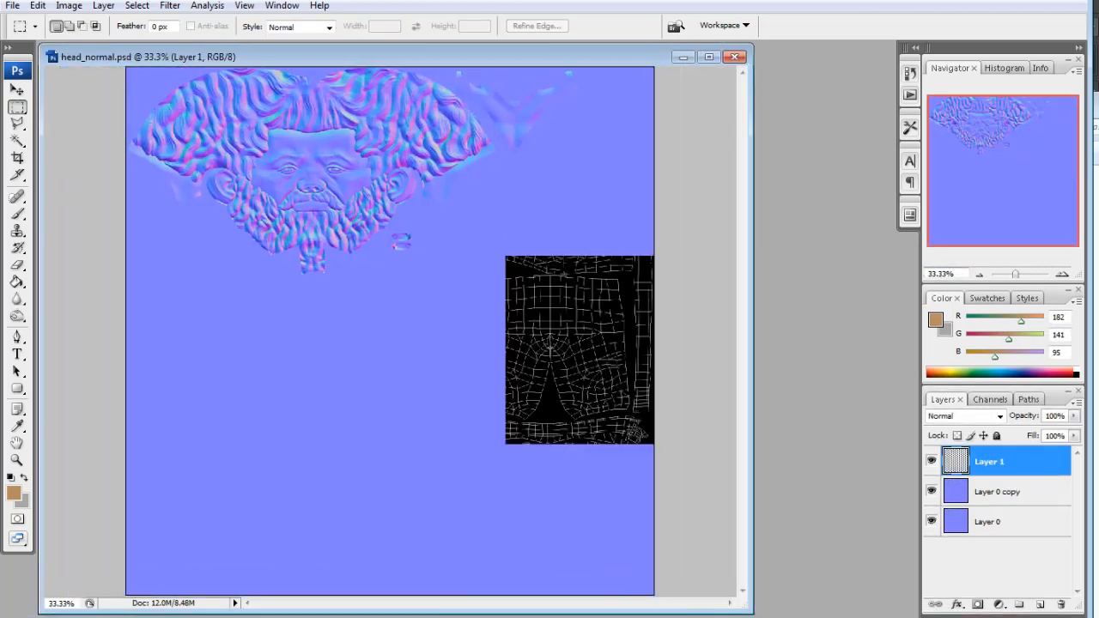
Set the wireframe layer's blend mode to Difference and its opacity to 40%, and check the overlay around the head.
click(979, 417)
click(969, 97)
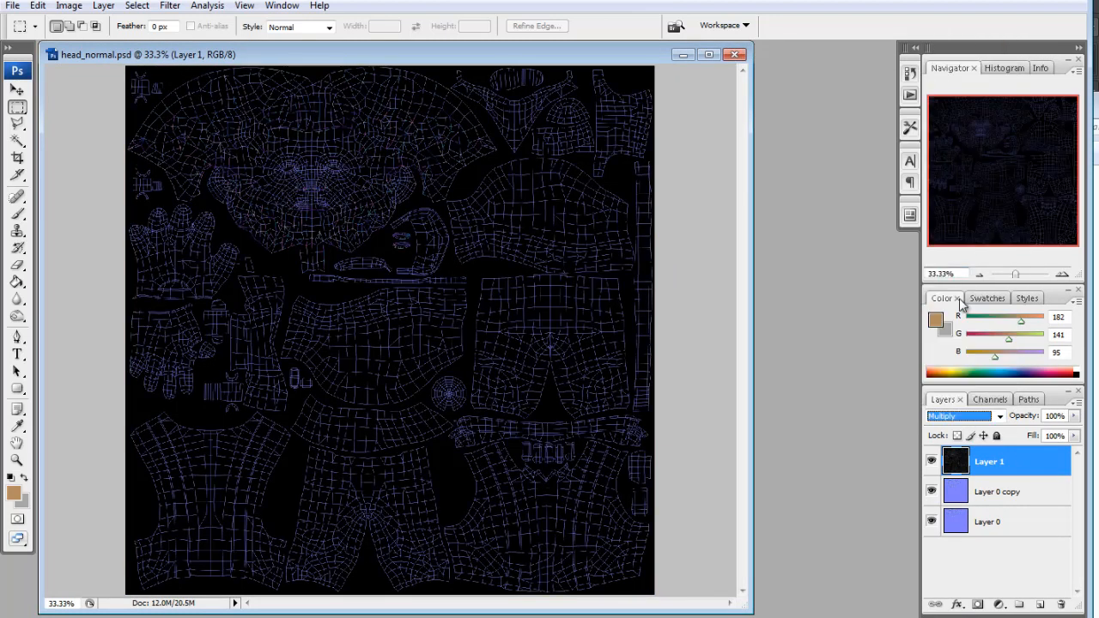
click(975, 419)
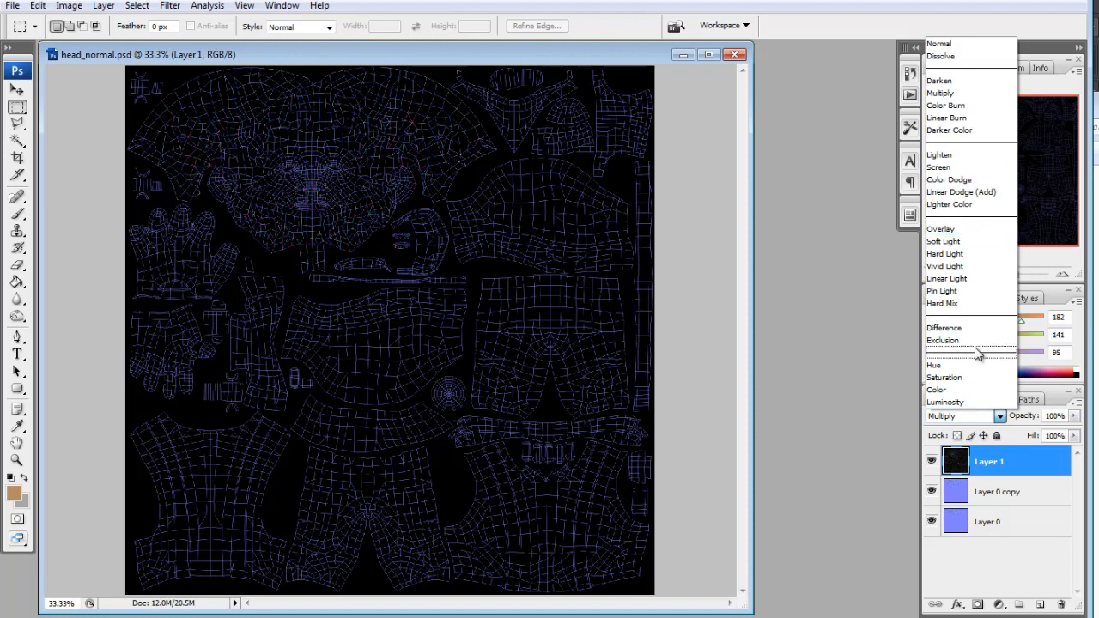
click(945, 328)
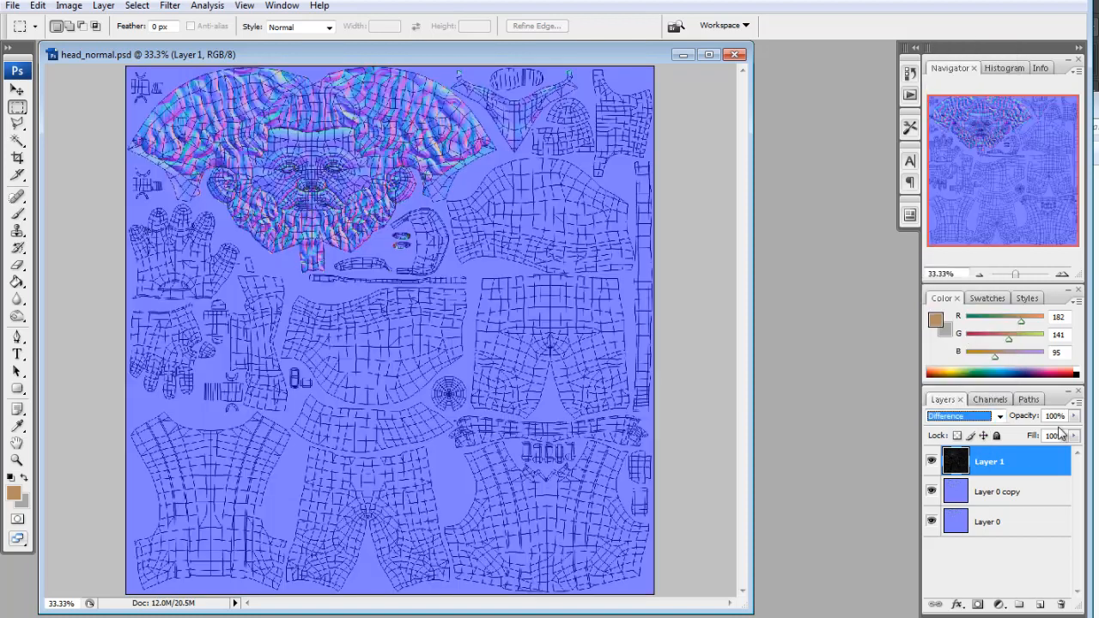
drag(1074, 416, 1027, 436)
click(1063, 274)
click(1064, 274)
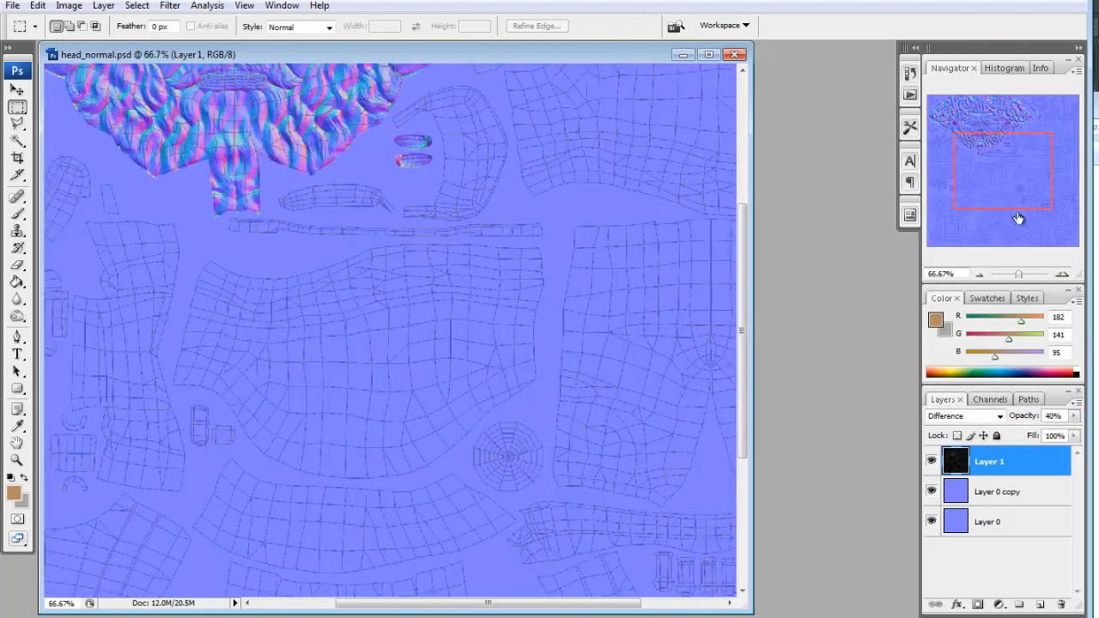
drag(1012, 191, 998, 150)
click(1062, 274)
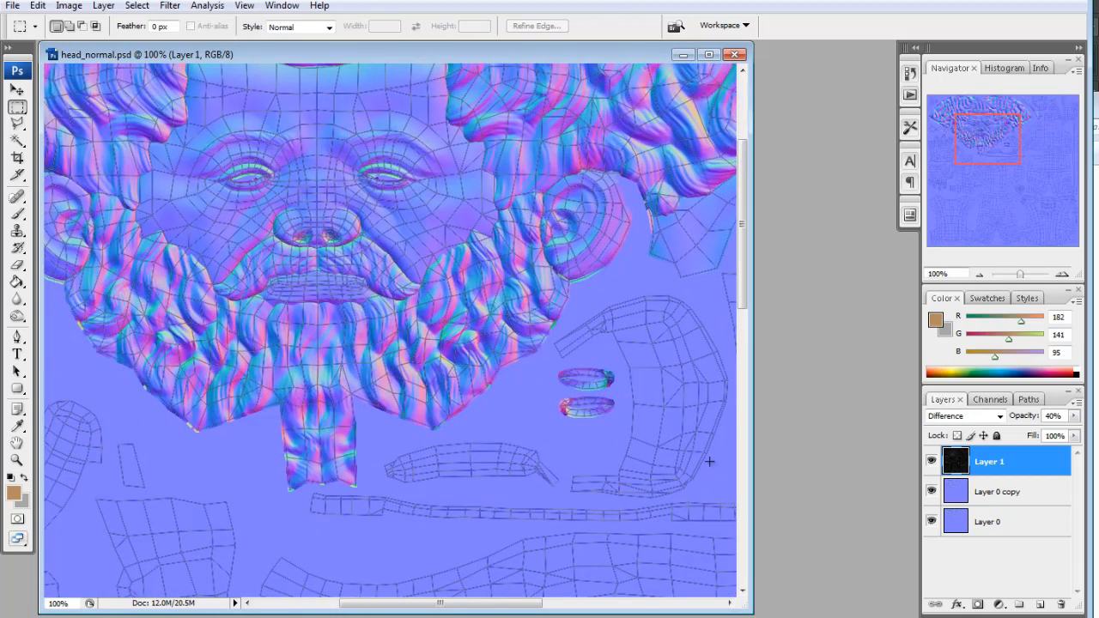
Open body_normals.BMP from the baking folder in Photoshop and enlarge its document window.
key(alt+Tab)
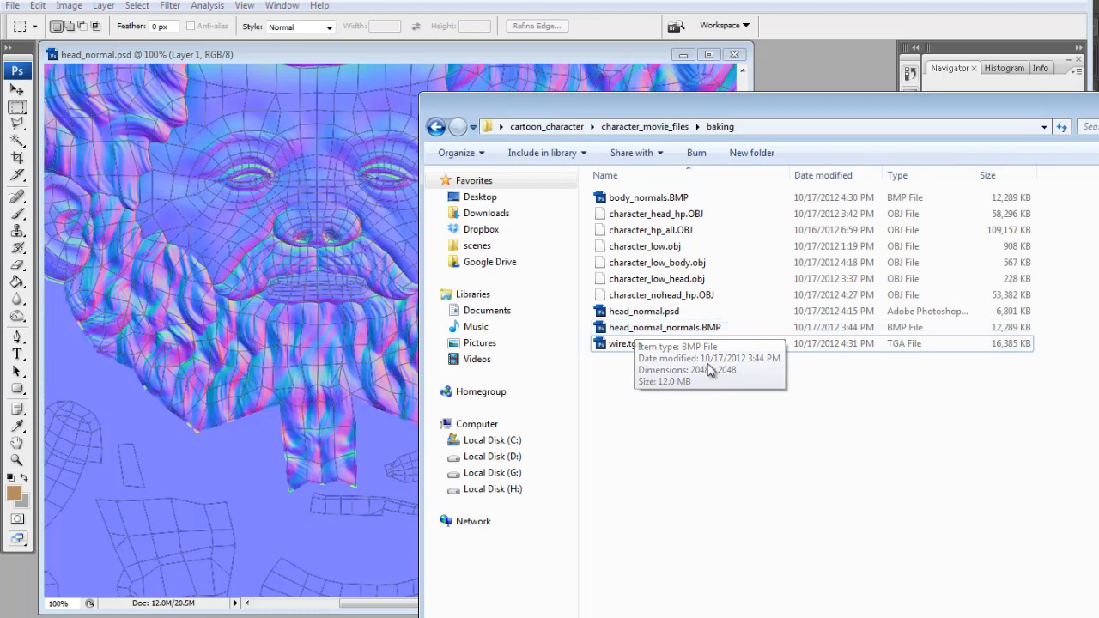
drag(649, 197, 818, 74)
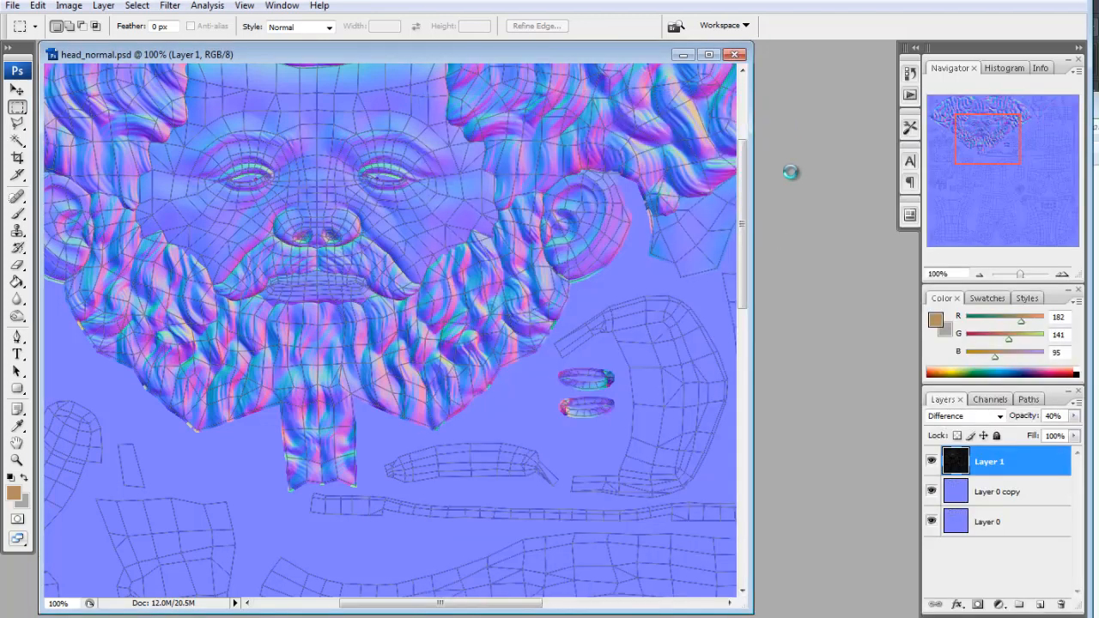
drag(599, 611, 763, 595)
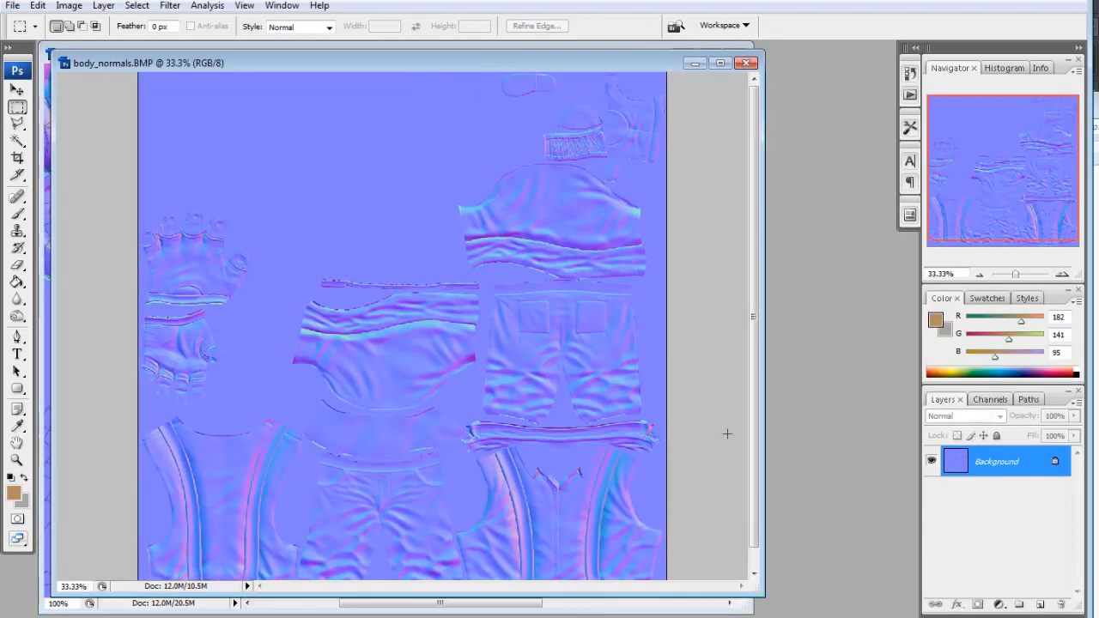
Copy the whole body_normals.BMP image and paste it into head_normal.psd as a new layer.
click(980, 275)
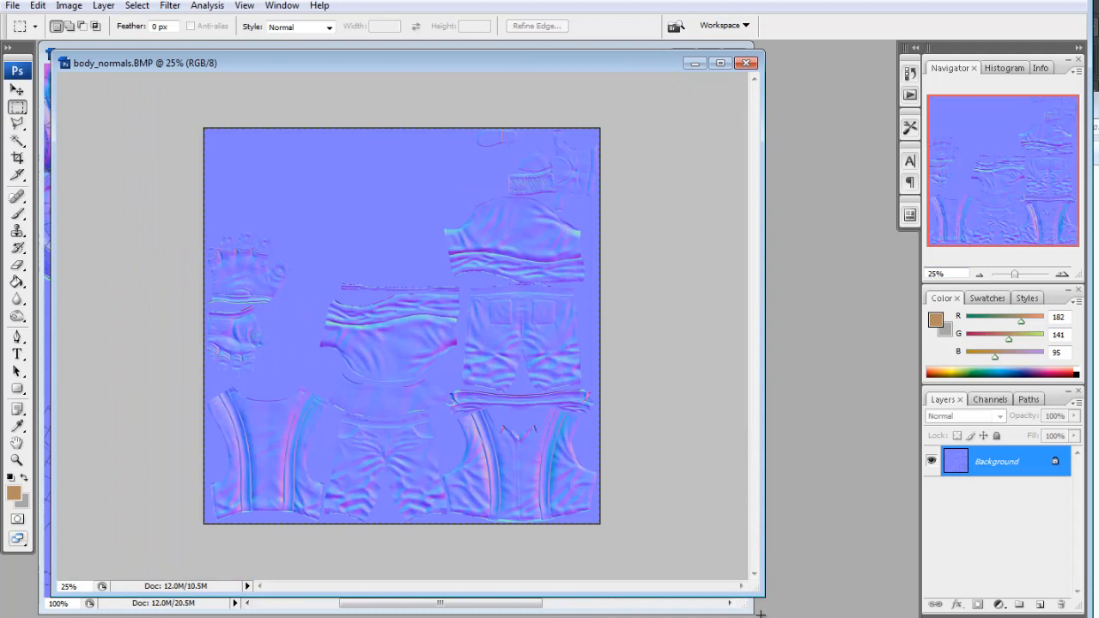
key(ctrl+a)
key(ctrl+c)
click(671, 604)
key(ctrl+v)
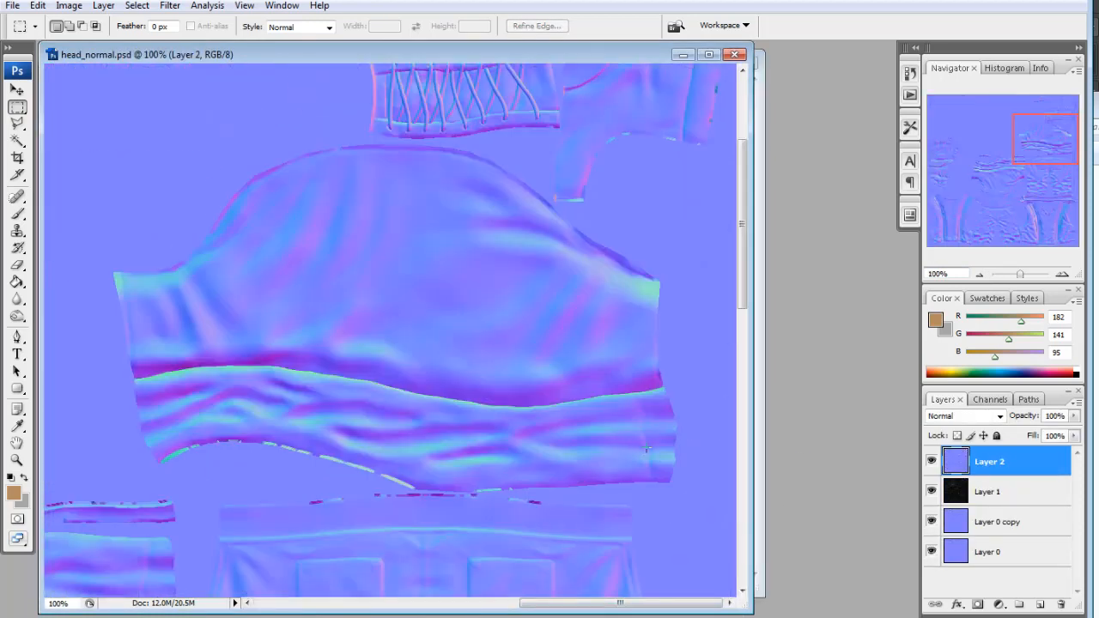
Move the pasted body normals layer below the wireframe layer and widen the head_normal.psd window.
drag(988, 462, 983, 505)
drag(1031, 153, 1001, 125)
click(980, 274)
drag(748, 322, 882, 333)
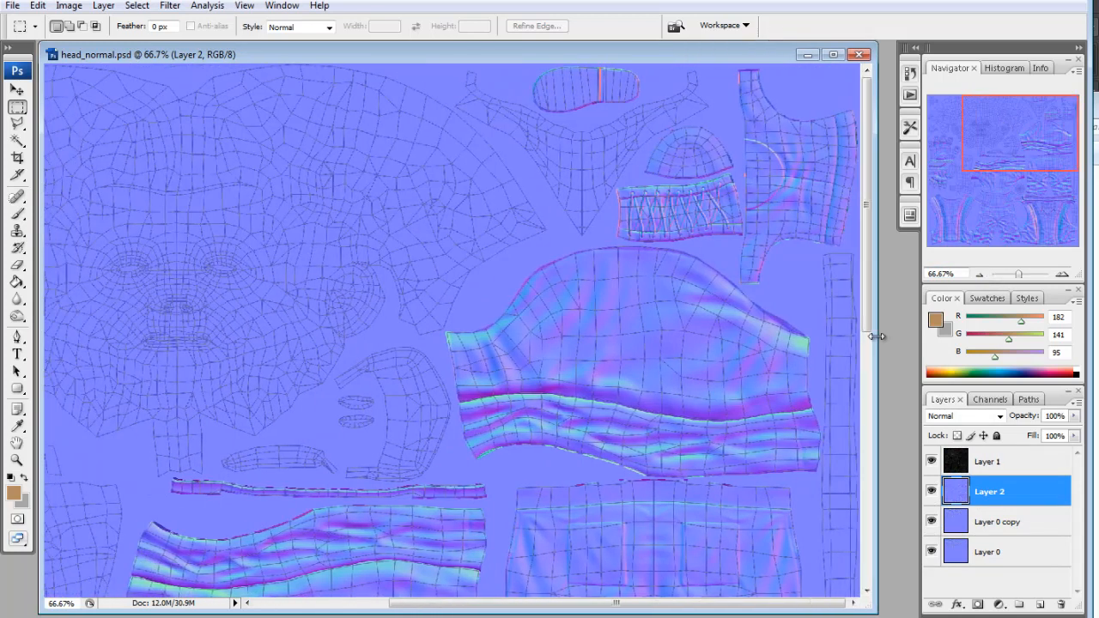
Lasso the V-shaped UV island beside the head and delete that area from the body normals layer.
key(l)
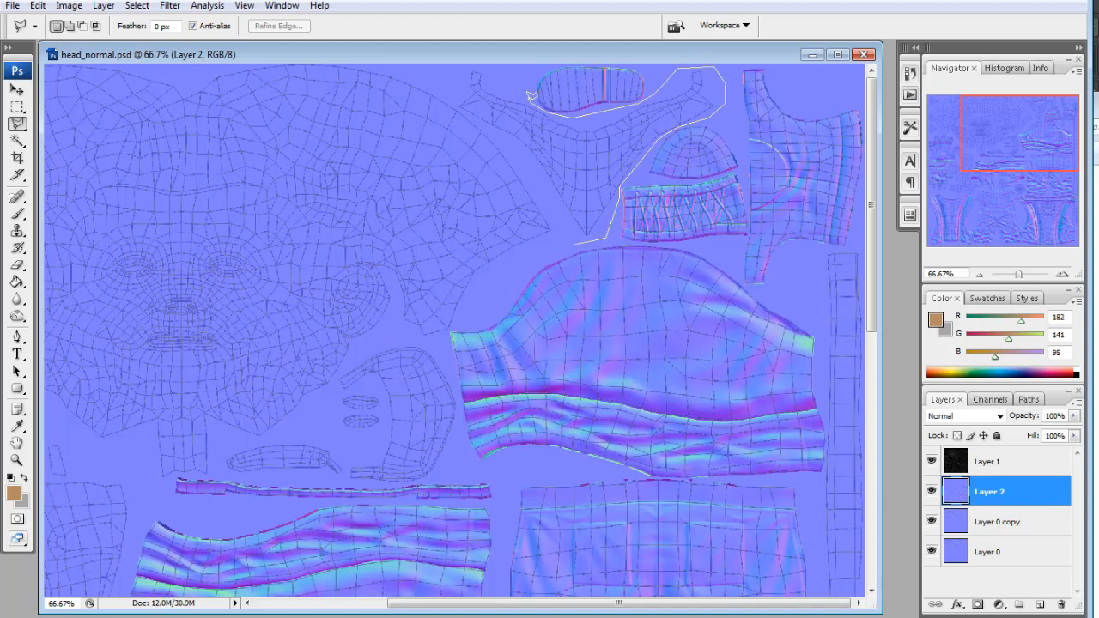
click(579, 240)
key(Delete)
key(m)
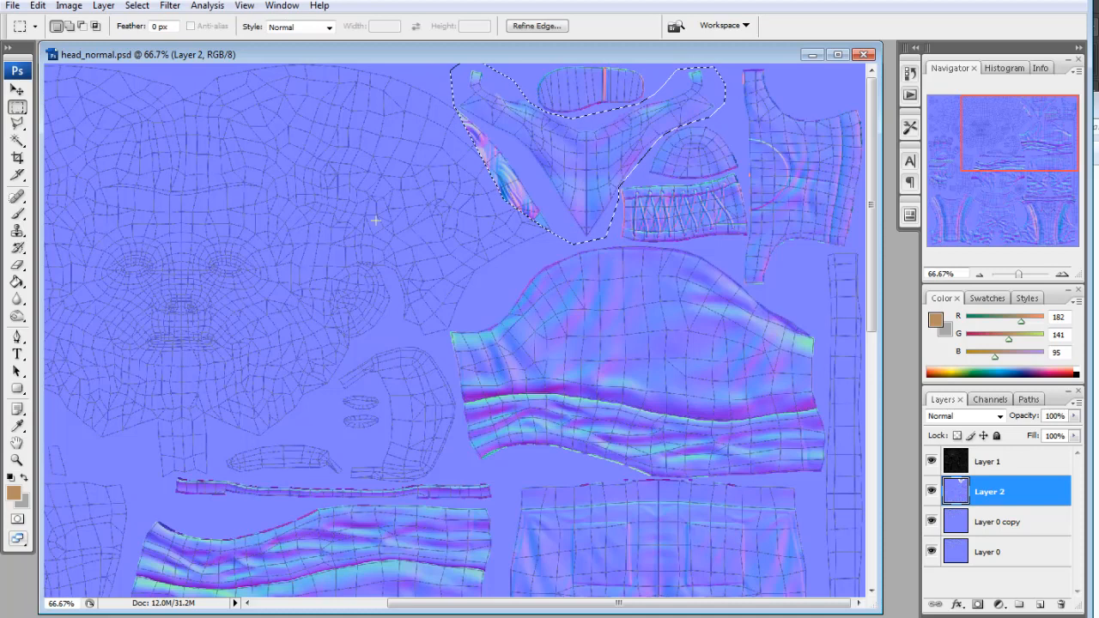
click(376, 220)
Select the two small oval UV islands below the head with a rectangular marquee and delete them from the body normals layer.
drag(1032, 147, 1025, 154)
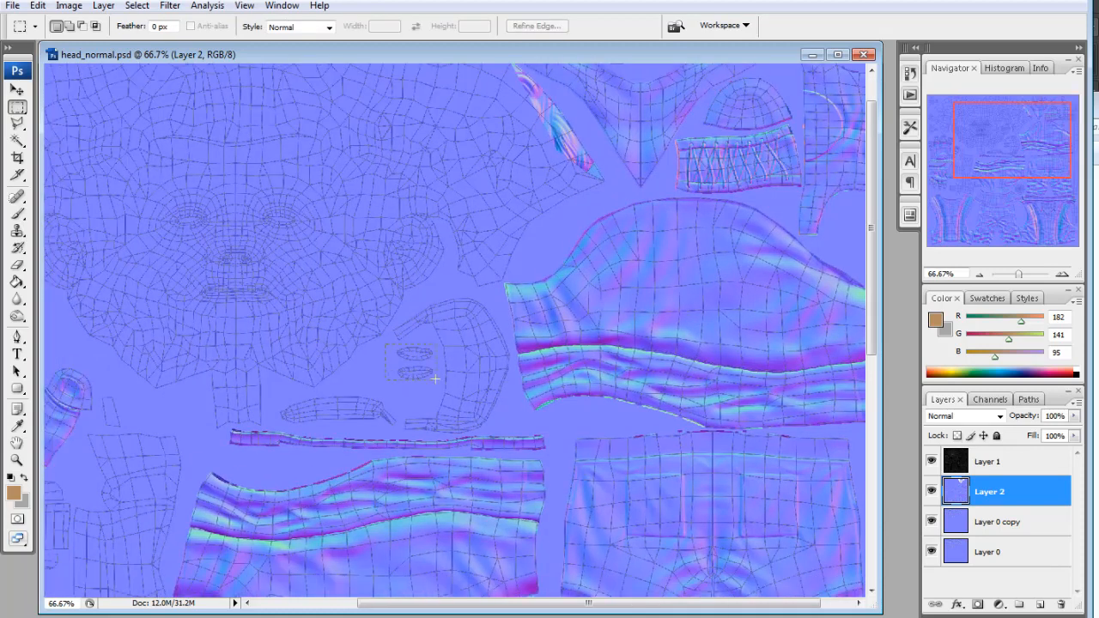
drag(435, 379, 437, 379)
key(Delete)
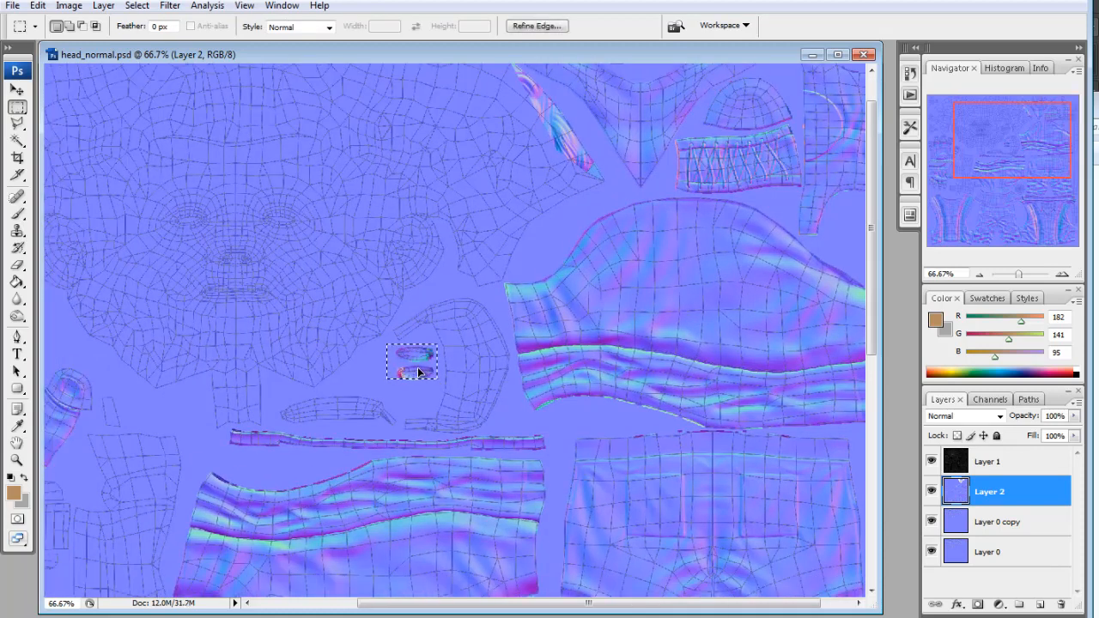
click(419, 372)
Outline the whole head UV island with the Polygonal Lasso and delete that area from the body normals layer.
key(l)
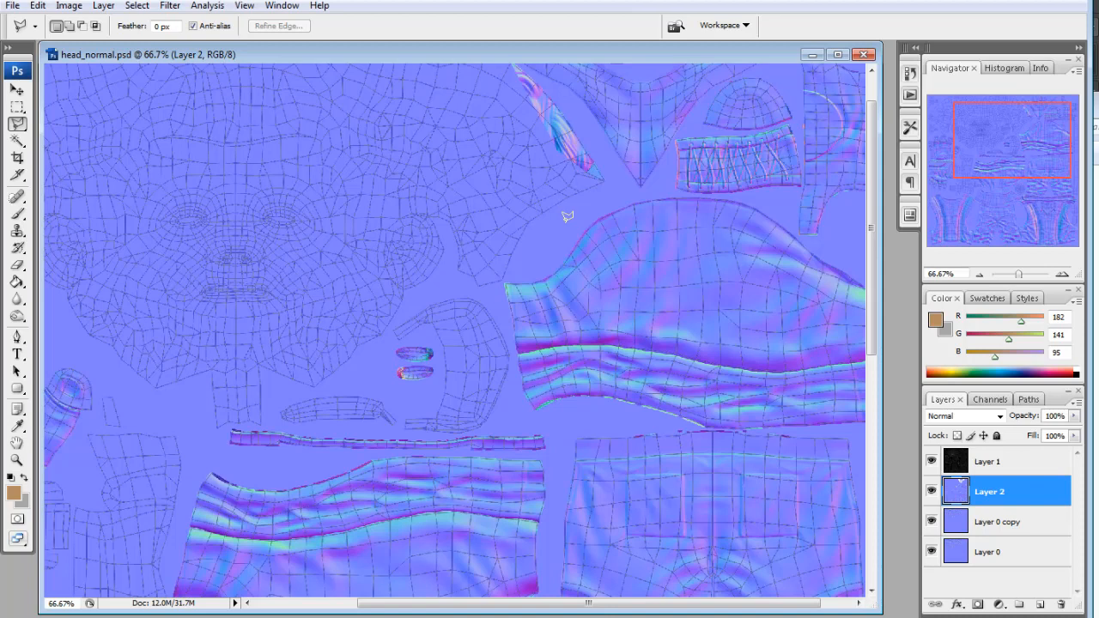
scroll(566, 216, down, 1)
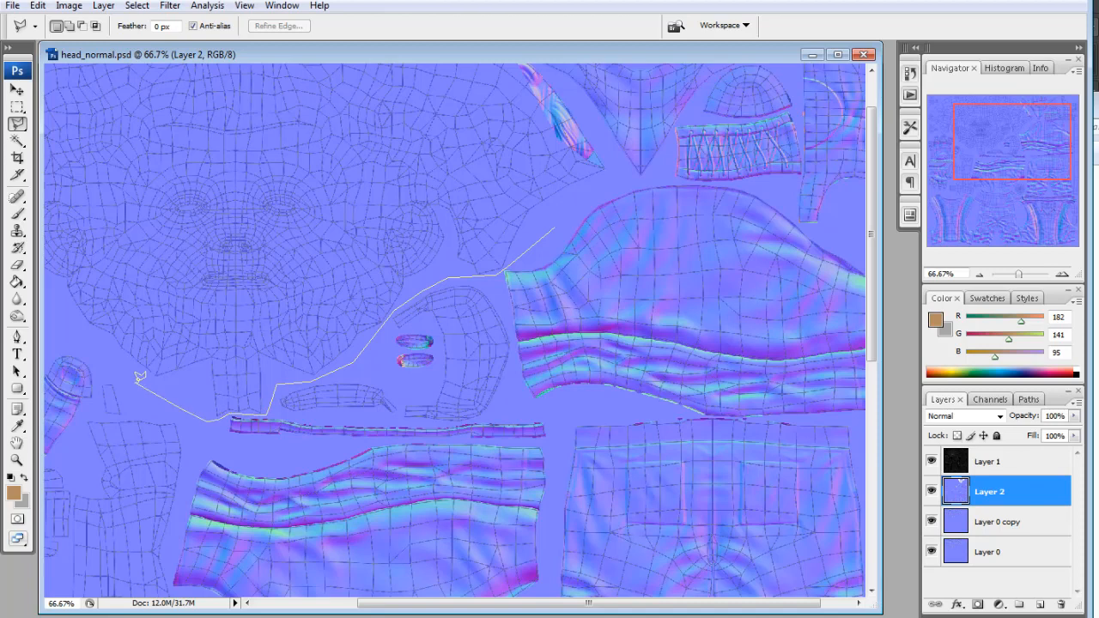
click(117, 350)
scroll(116, 350, left, 5)
click(249, 310)
click(216, 275)
click(197, 272)
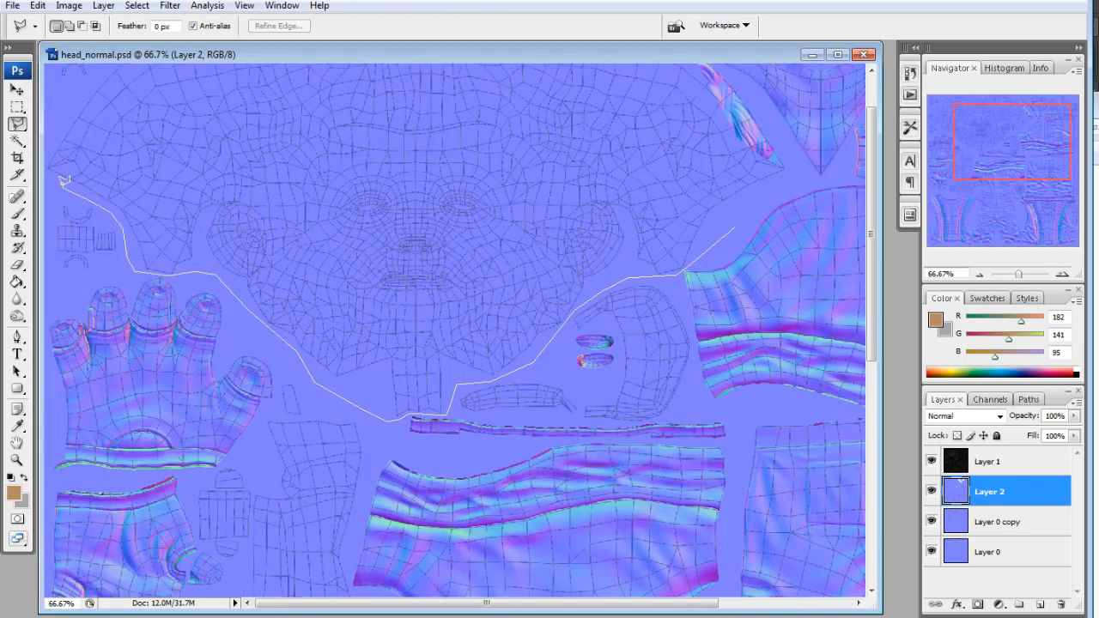
scroll(104, 74, up, 2)
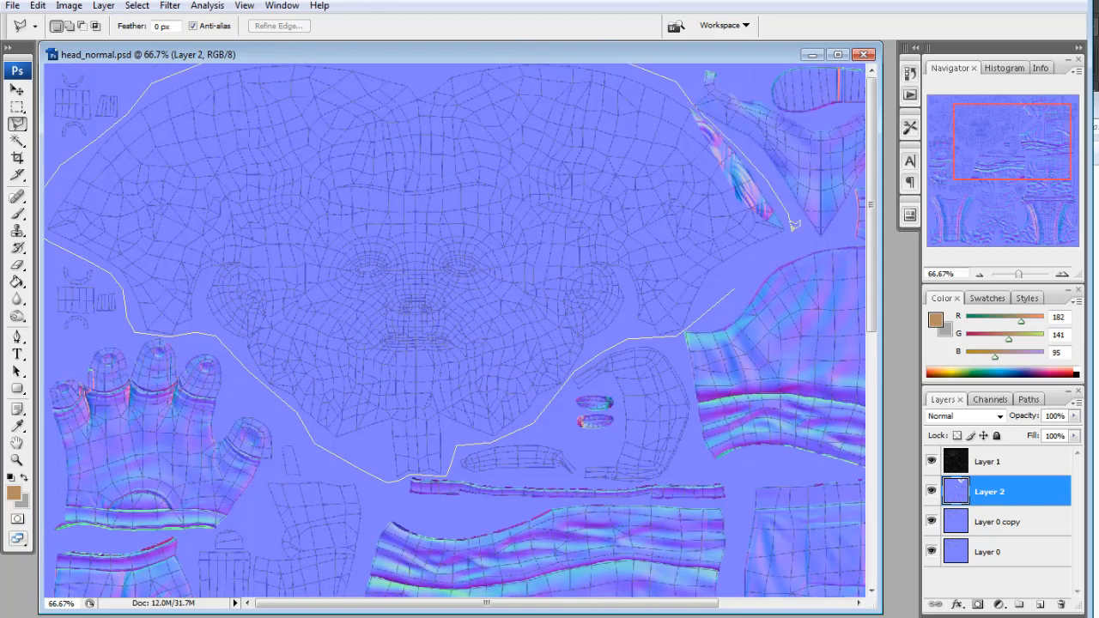
click(754, 276)
key(Delete)
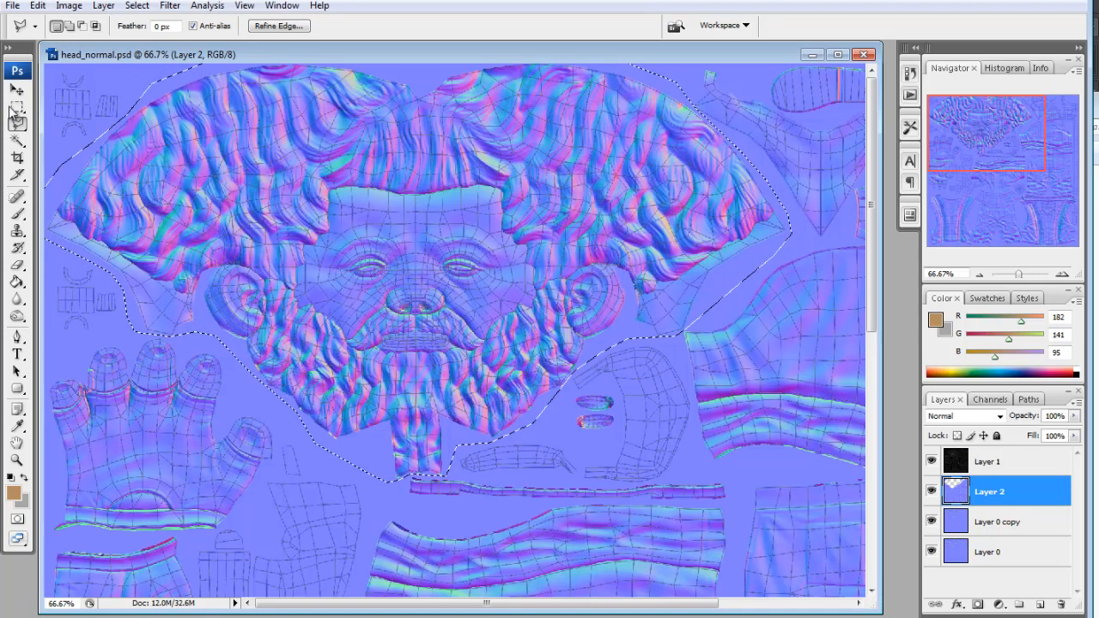
Deselect the head area and hide the wireframe layer.
click(18, 108)
key(ctrl+d)
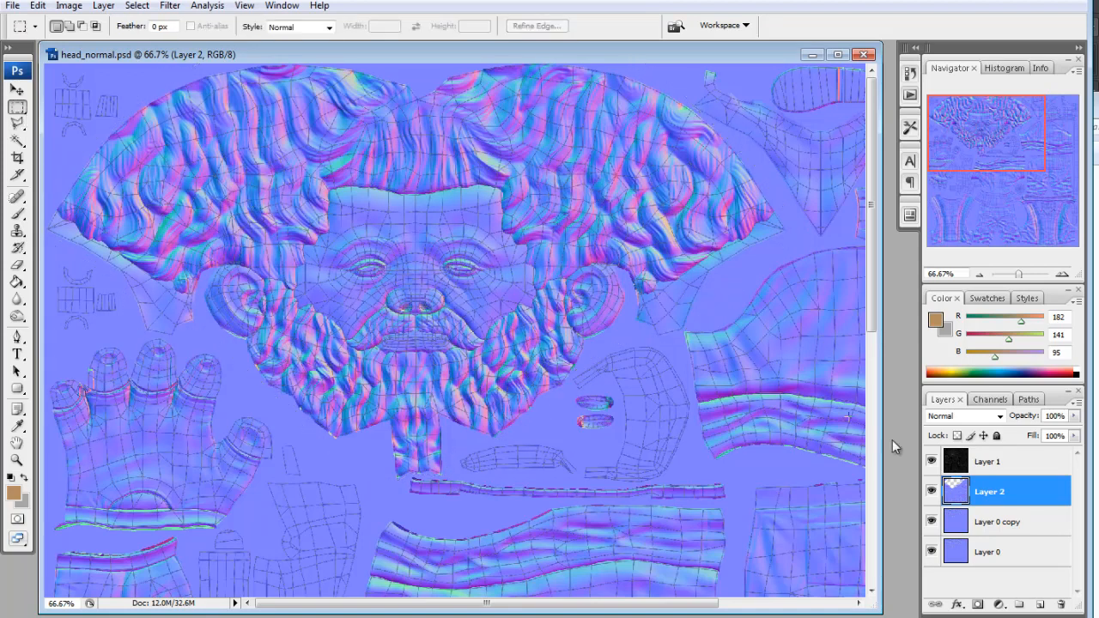
click(932, 461)
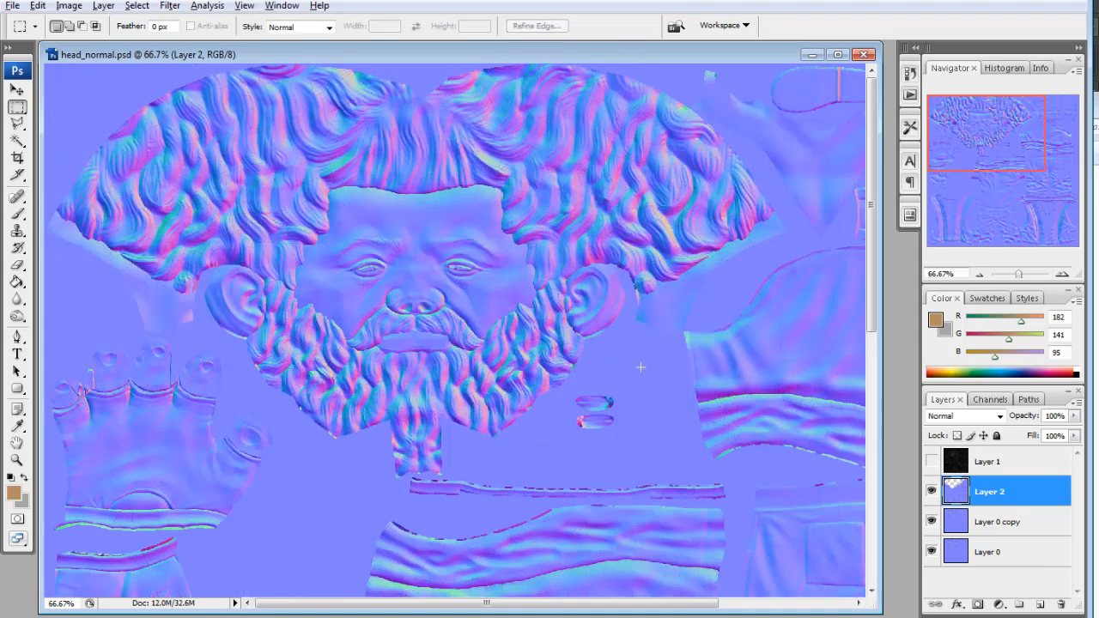
Switch to Maya and turn on high quality rendering in the perspective view.
key(alt+Tab)
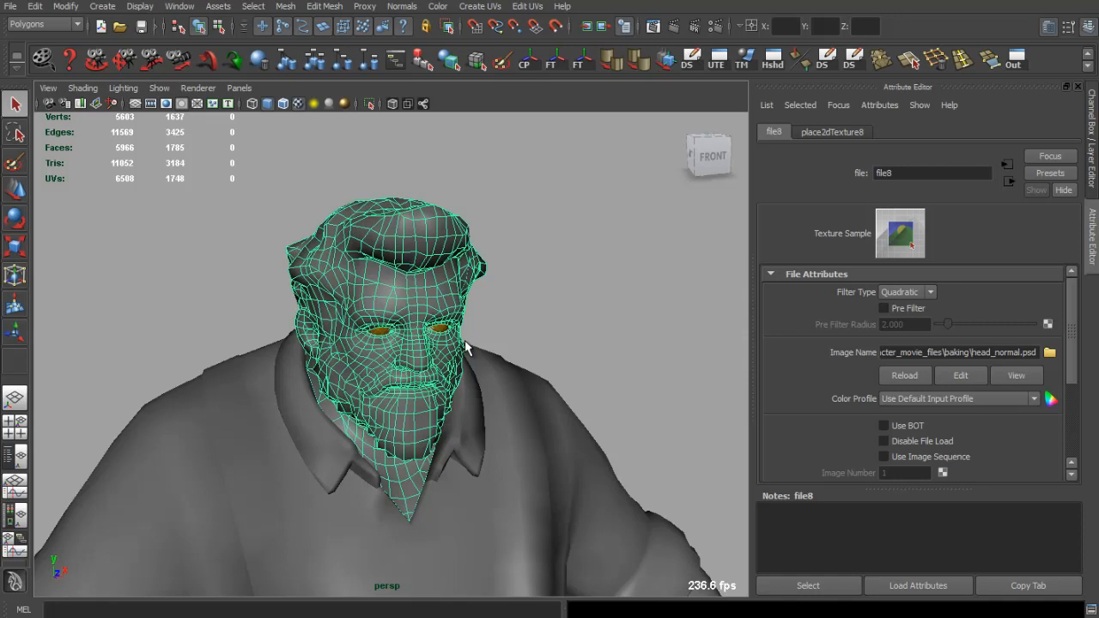
click(343, 103)
alt+drag(537, 266, 562, 246)
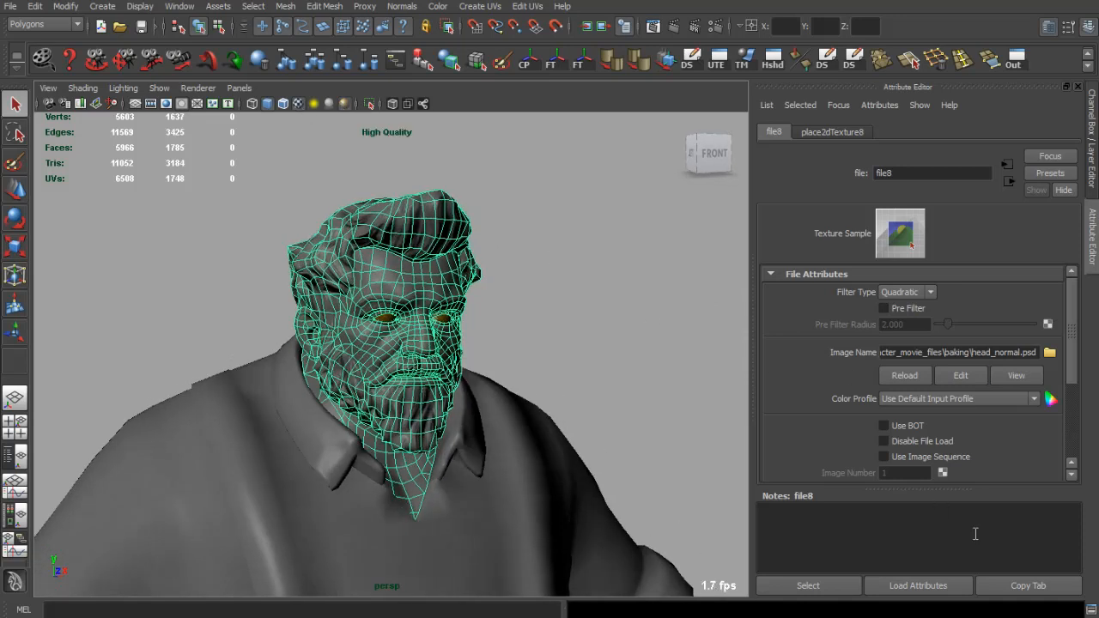
Open a separate copy of the file8 attributes and reload the head_normal.psd texture.
click(1028, 585)
click(653, 355)
key(f)
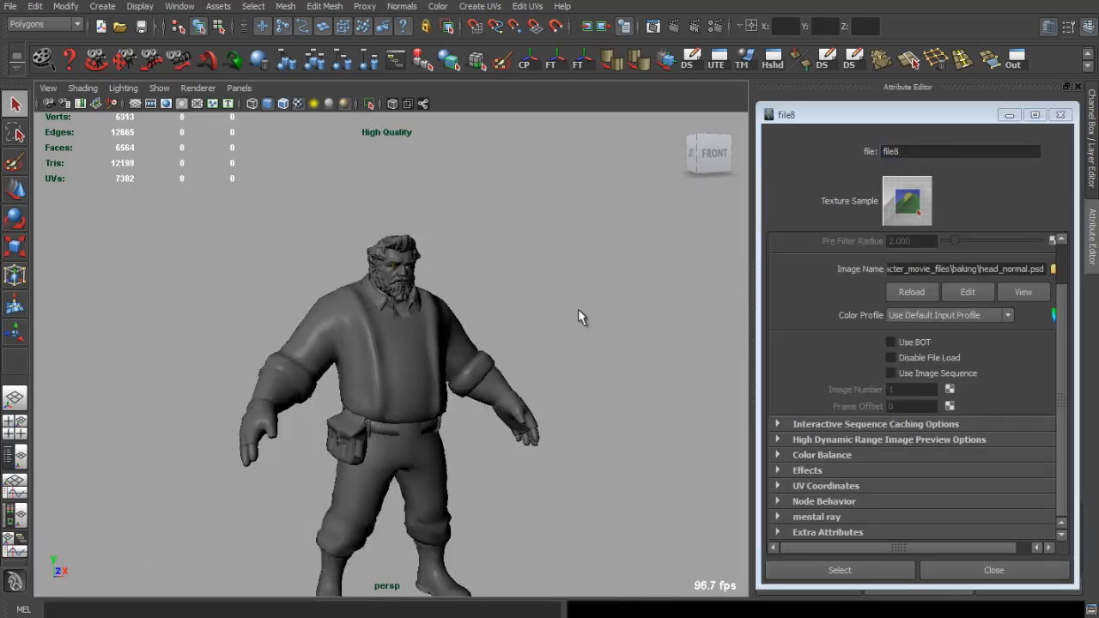
scroll(578, 309, up, 3)
click(913, 292)
Examine the combined normal map on the character's head, shirt and arms.
alt+drag(517, 211, 510, 239)
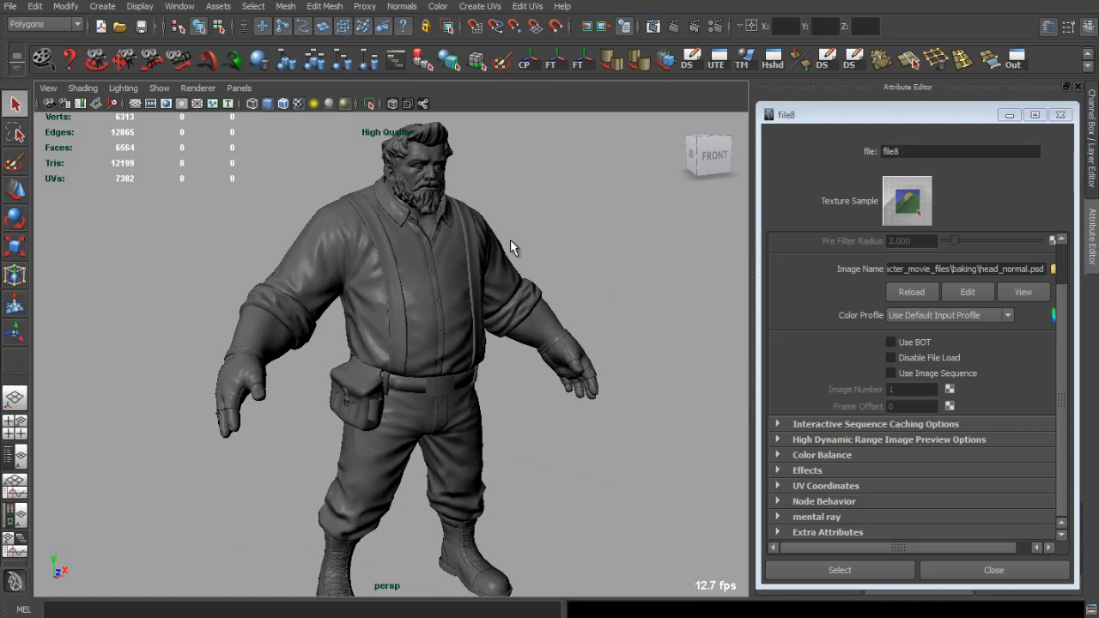
scroll(504, 228, up, 4)
alt+middle_drag(504, 227, 468, 348)
scroll(468, 348, up, 3)
alt+drag(468, 335, 421, 344)
scroll(421, 344, down, 5)
alt+middle_drag(421, 403, 404, 332)
alt+drag(404, 332, 449, 430)
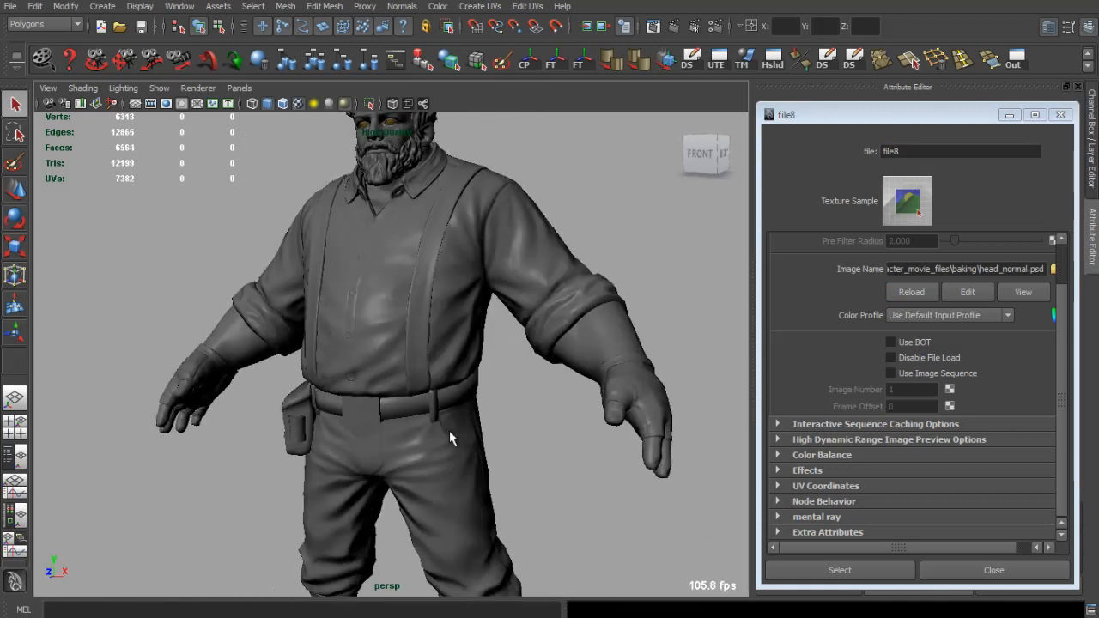
Select the body and head meshes and isolate them in the perspective view.
click(477, 284)
alt+middle_drag(430, 267, 438, 363)
shift+click(421, 212)
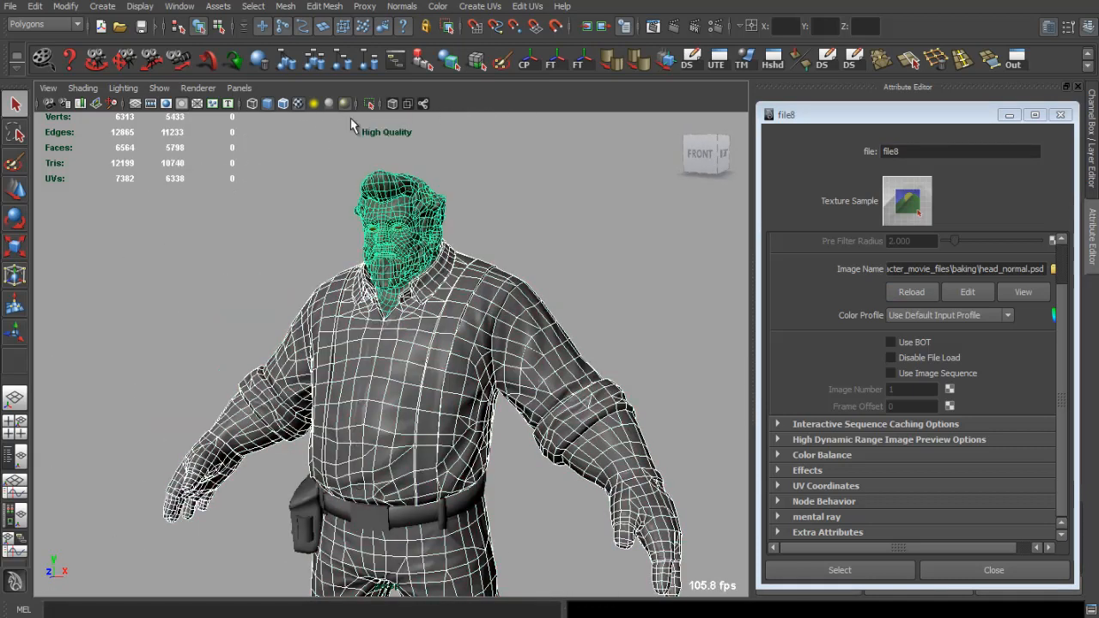
click(368, 103)
click(487, 238)
Inspect the normal map around the shirt collar from the back, side and front for seams and artefacts.
alt+right_drag(487, 238, 550, 243)
alt+middle_drag(550, 243, 552, 351)
alt+drag(552, 351, 670, 340)
scroll(535, 324, down, 4)
alt+drag(418, 324, 529, 422)
scroll(500, 341, up, 3)
scroll(439, 341, up, 3)
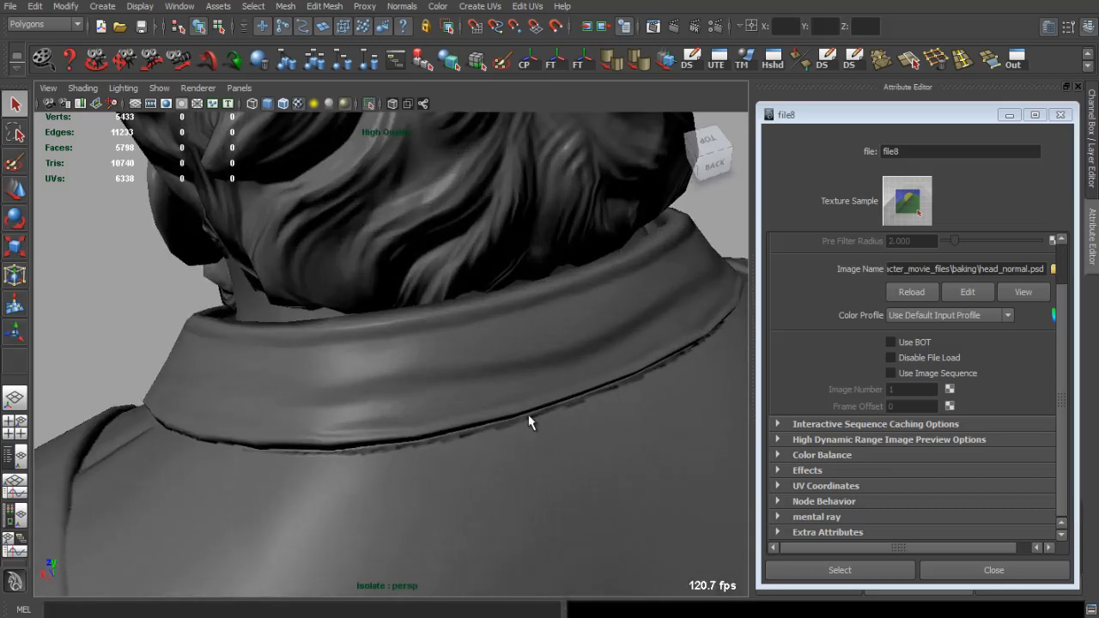
alt+drag(399, 434, 630, 367)
alt+right_drag(630, 368, 661, 415)
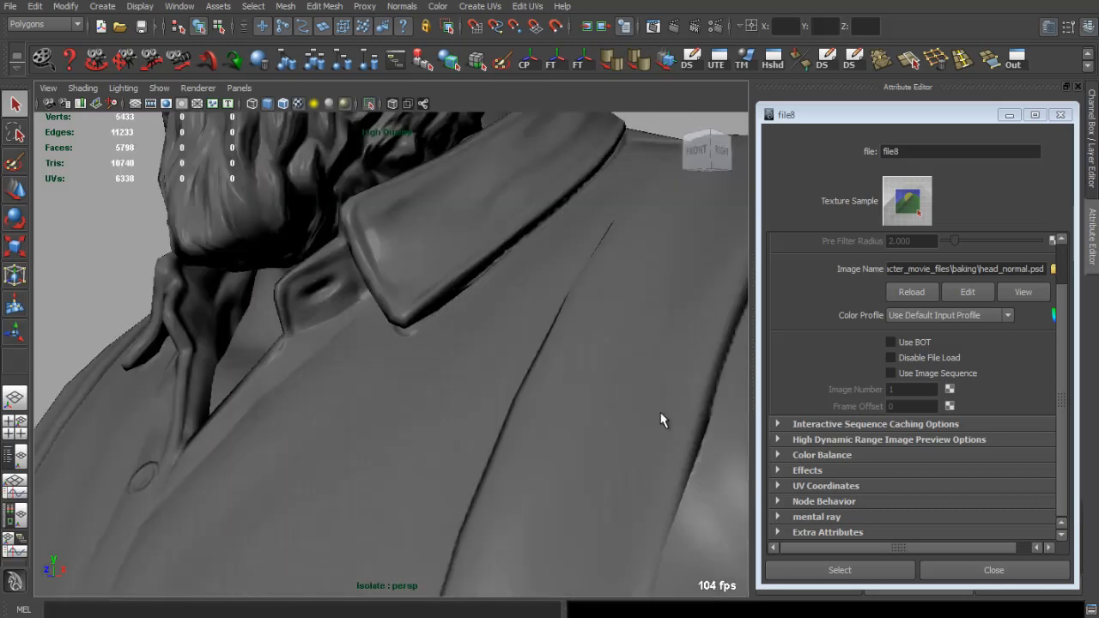
alt+drag(498, 318, 546, 356)
alt+drag(417, 454, 509, 432)
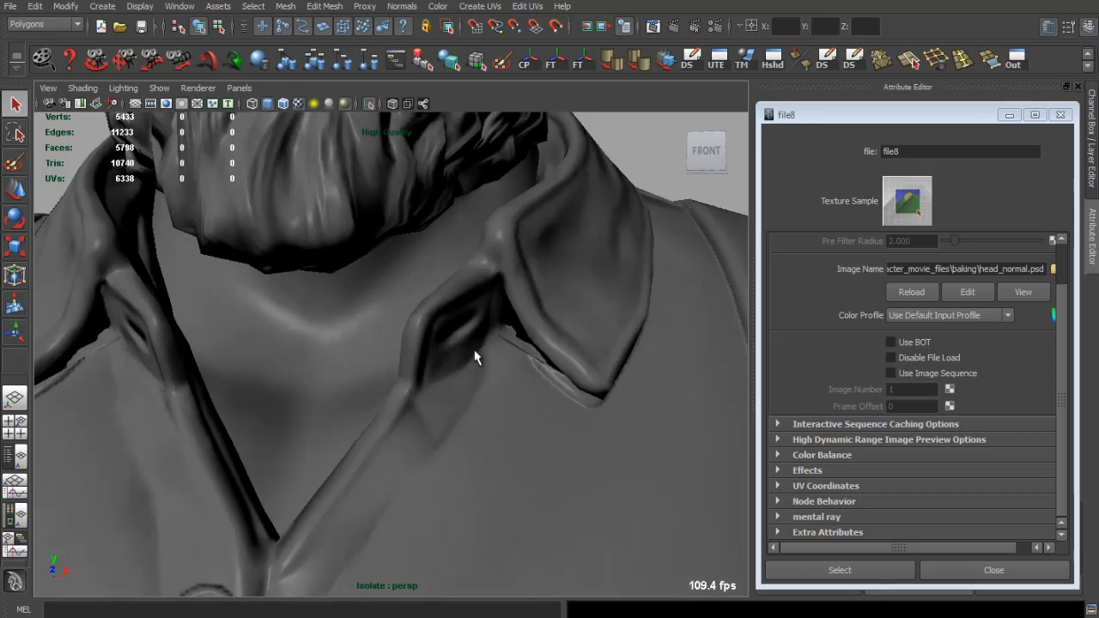
alt+drag(475, 357, 277, 361)
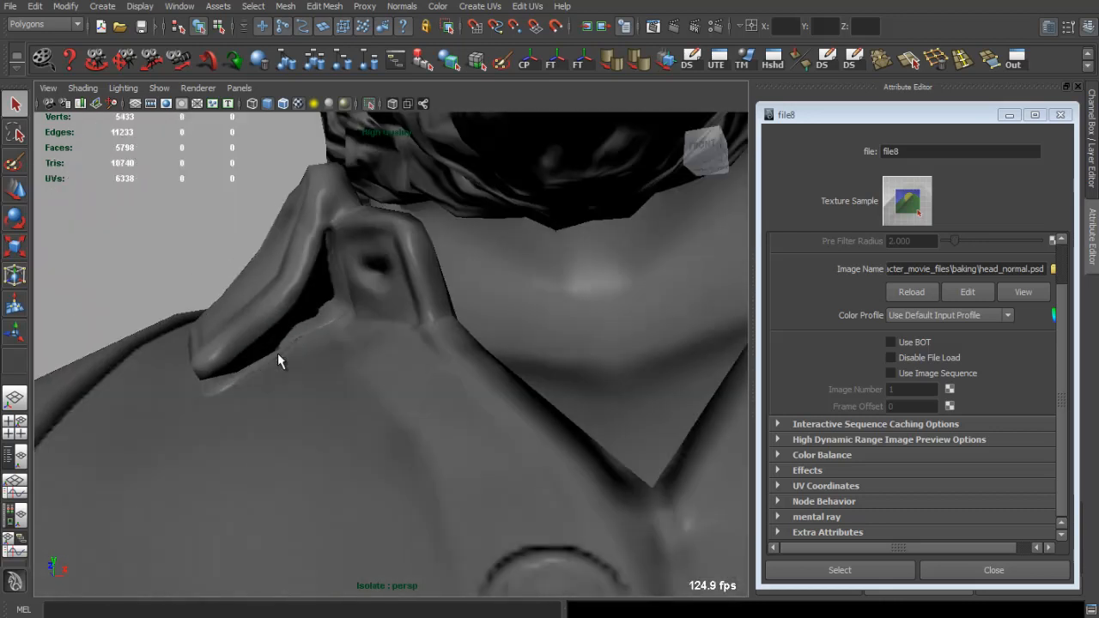
alt+right_drag(332, 294, 283, 320)
alt+drag(301, 317, 356, 321)
alt+right_drag(356, 321, 275, 330)
alt+middle_drag(417, 337, 395, 266)
Inspect the normal map on the shirt front and the gloved hands, checking the fingers for visible seams.
alt+right_drag(361, 361, 343, 314)
alt+middle_drag(323, 311, 364, 304)
alt+drag(363, 304, 386, 320)
mouse_move(455, 344)
alt+right_down()
mouse_move(410, 336)
mouse_move(455, 348)
alt+right_up()
alt+drag(456, 348, 417, 420)
alt+right_drag(417, 420, 343, 395)
alt+middle_drag(404, 404, 417, 292)
alt+drag(418, 292, 412, 318)
alt+right_drag(412, 318, 439, 251)
alt+drag(365, 258, 474, 413)
alt+middle_drag(473, 412, 378, 258)
alt+right_drag(378, 258, 418, 343)
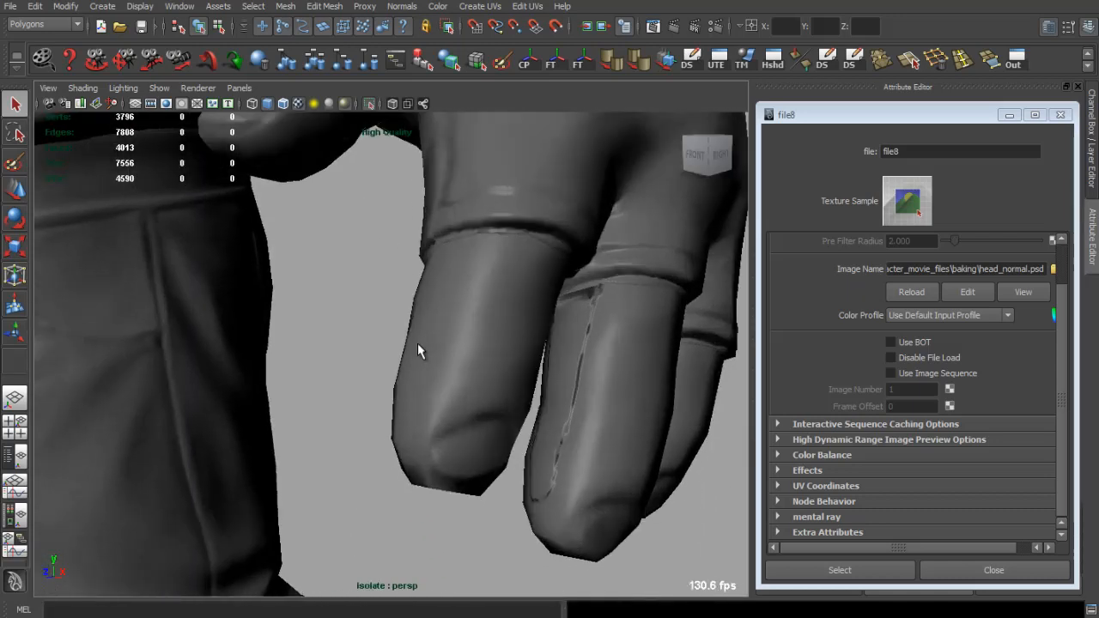
alt+drag(417, 343, 510, 362)
alt+right_drag(510, 364, 432, 363)
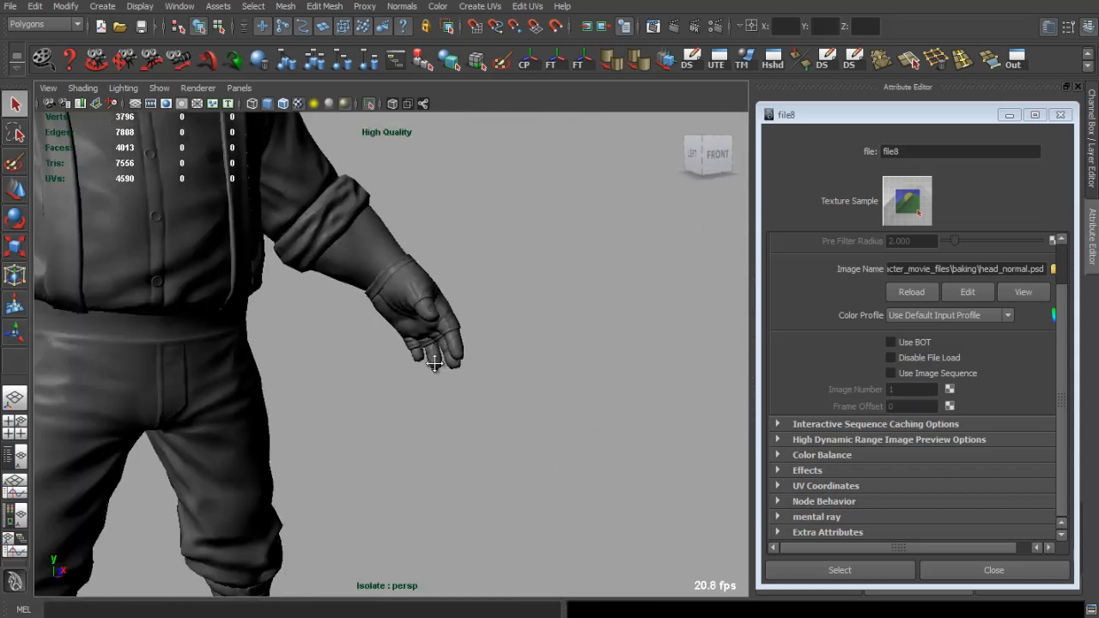
Inspect the normal map on the boots, including the laces and soles.
alt+middle_drag(433, 363, 447, 189)
alt+right_drag(446, 189, 466, 284)
alt+drag(467, 285, 570, 280)
alt+middle_drag(570, 280, 425, 237)
alt+right_drag(424, 237, 414, 260)
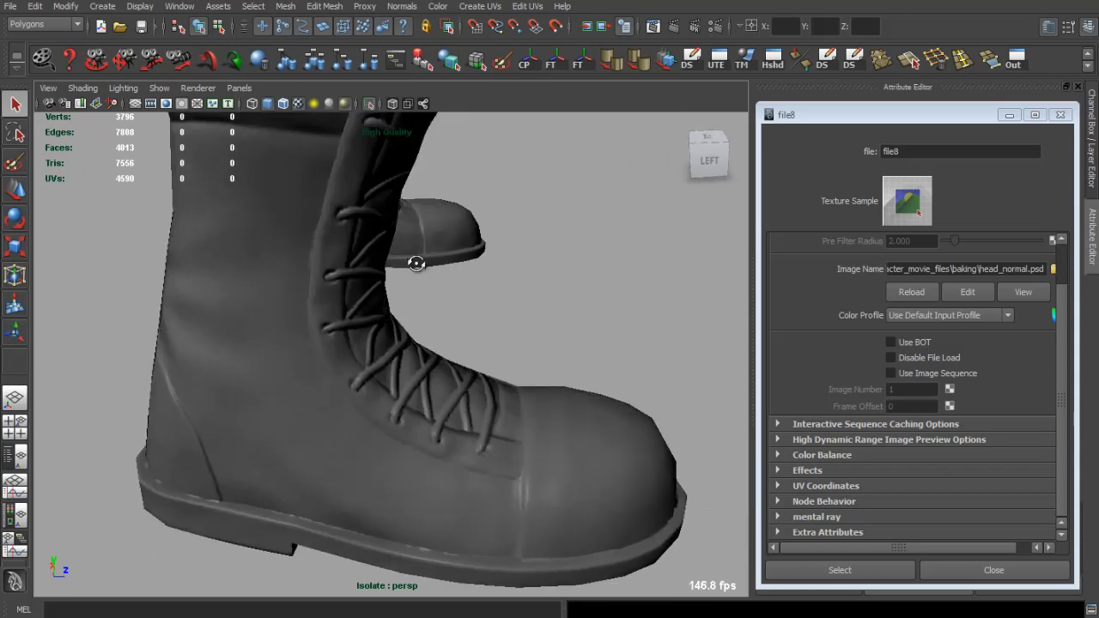
alt+drag(415, 260, 579, 232)
alt+middle_drag(579, 233, 537, 350)
alt+right_drag(536, 350, 432, 352)
alt+middle_drag(432, 356, 473, 369)
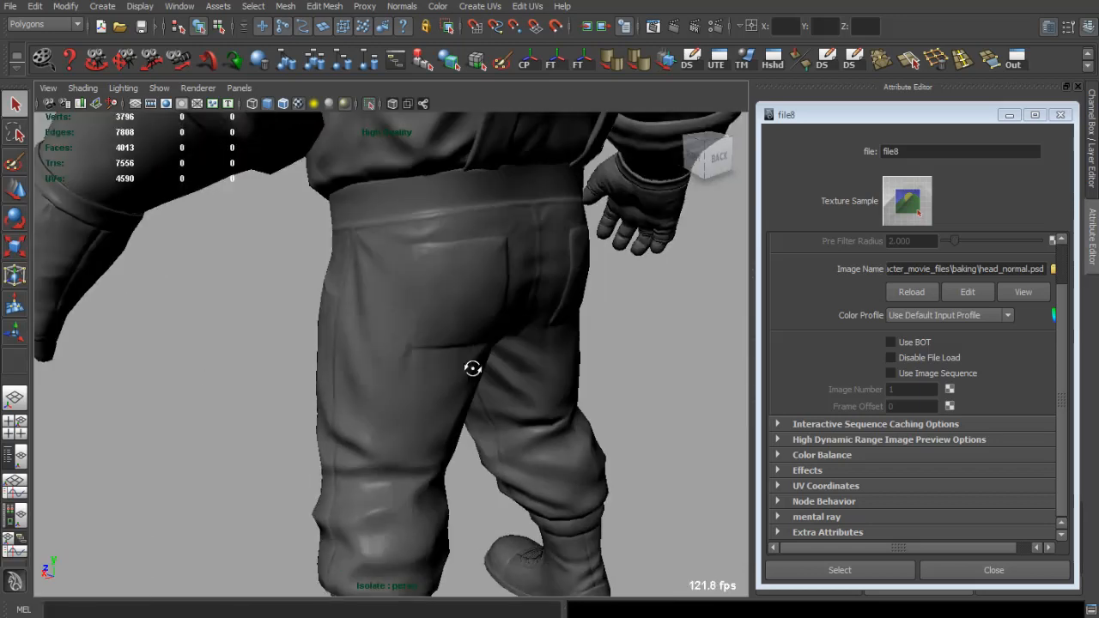
Examine the rear trouser pockets and braces, and review the full character from the front.
alt+drag(473, 368, 404, 359)
alt+right_drag(403, 359, 490, 380)
alt+middle_drag(489, 258, 369, 370)
alt+drag(369, 370, 360, 370)
alt+right_drag(360, 371, 252, 348)
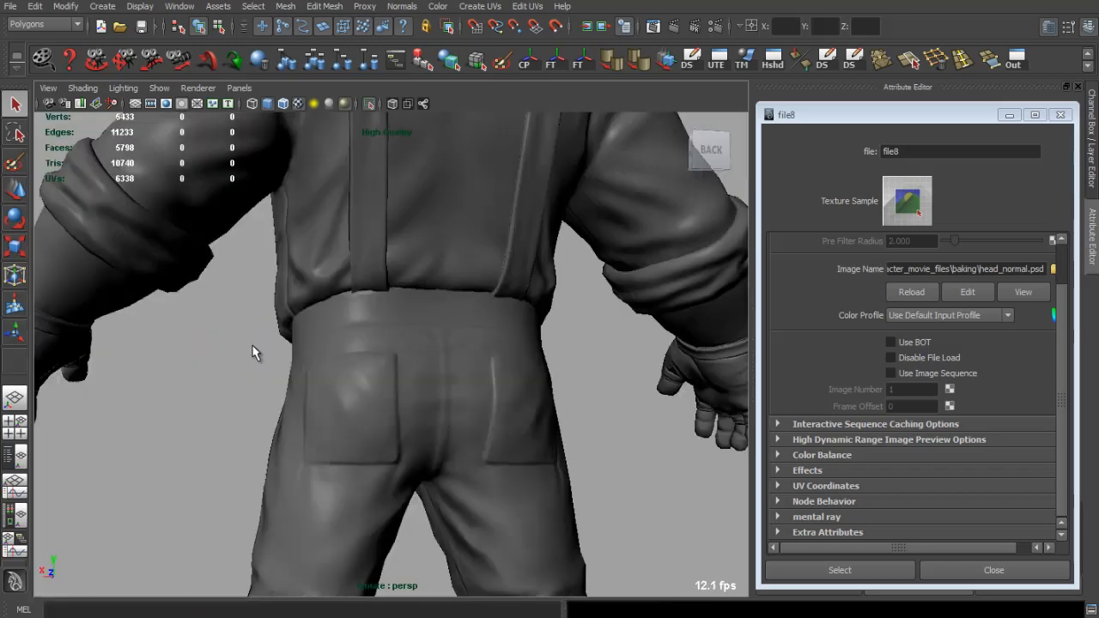
alt+drag(252, 348, 361, 361)
alt+middle_drag(360, 361, 340, 235)
alt+drag(340, 235, 479, 253)
alt+right_drag(478, 252, 550, 258)
alt+middle_drag(550, 258, 310, 261)
alt+drag(309, 262, 520, 268)
alt+right_drag(521, 268, 292, 257)
alt+drag(292, 258, 261, 289)
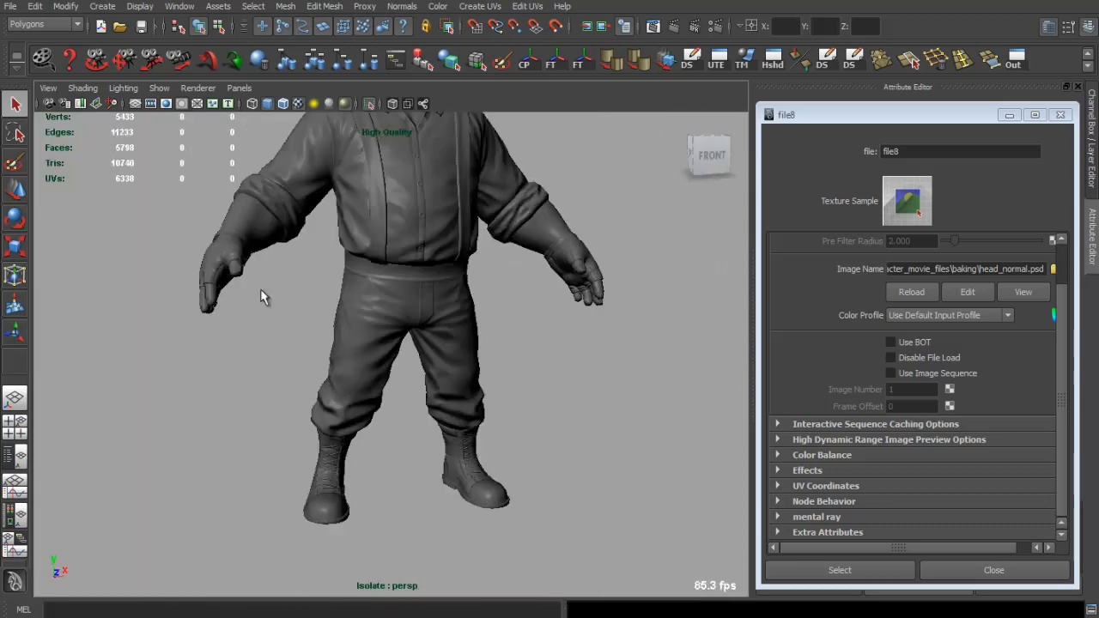
alt+right_drag(260, 288, 301, 296)
alt+middle_drag(301, 296, 312, 369)
alt+right_drag(311, 370, 340, 348)
alt+middle_drag(339, 349, 346, 368)
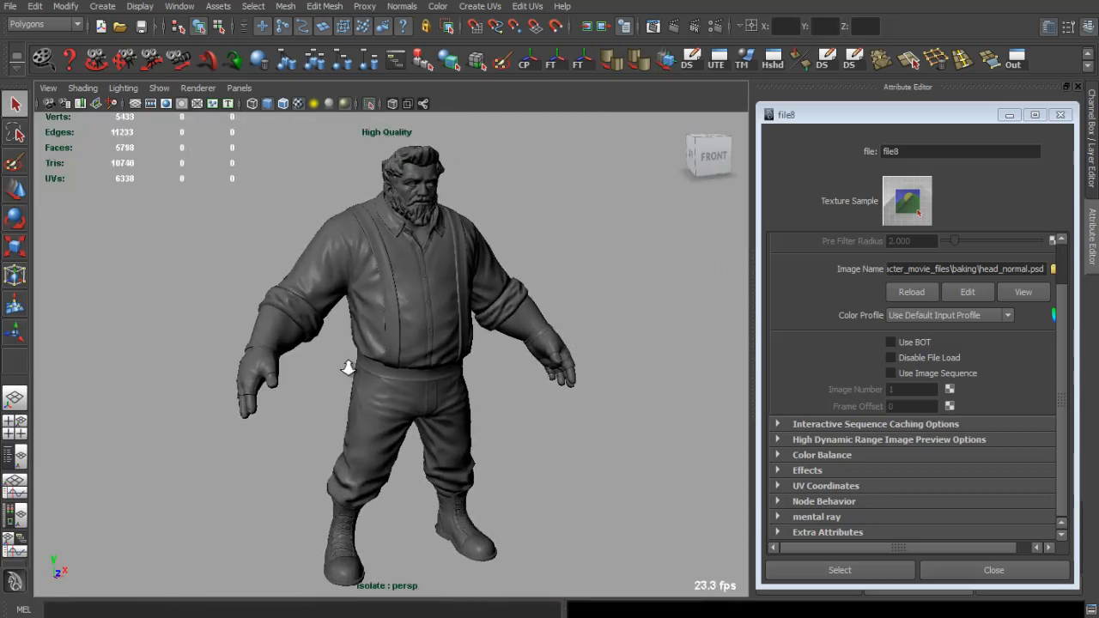
mouse_move(347, 367)
alt+right_down()
mouse_move(361, 364)
mouse_move(338, 352)
alt+right_up()
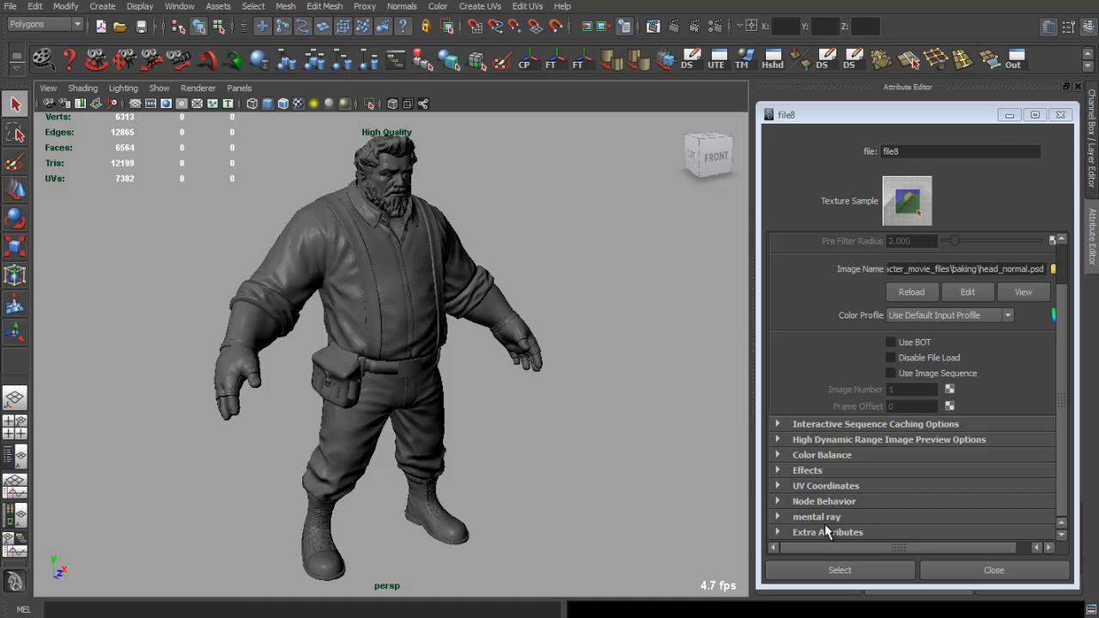
Select the belt and pouch mesh on the character's waist.
alt+middle_drag(507, 348, 541, 309)
alt+right_drag(429, 320, 530, 322)
alt+middle_drag(530, 321, 545, 353)
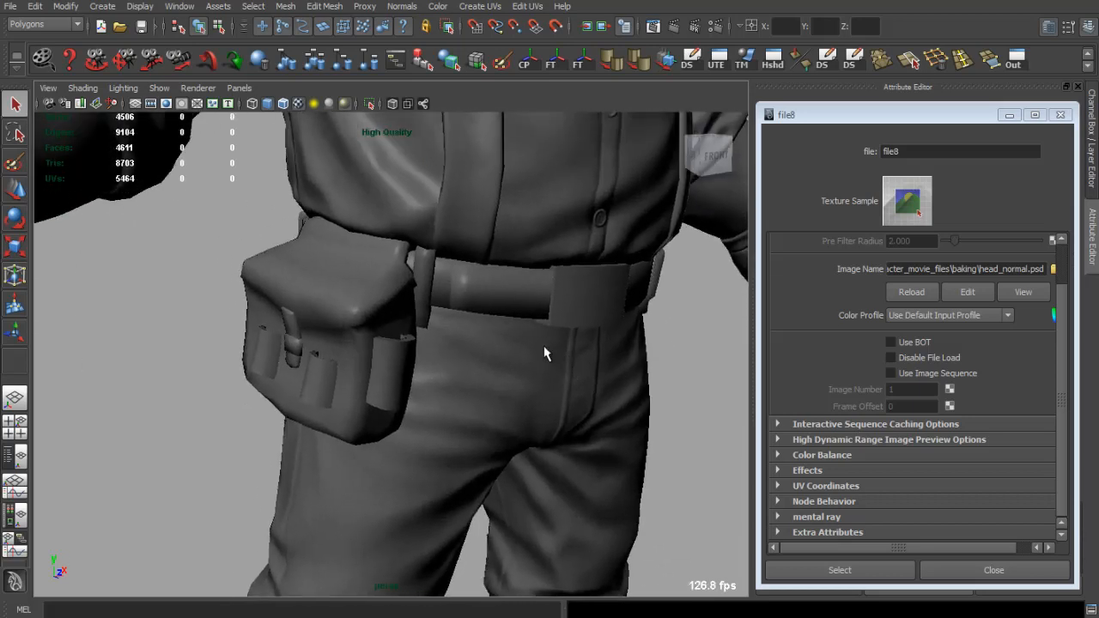
alt+drag(369, 335, 405, 332)
key(ctrl+z)
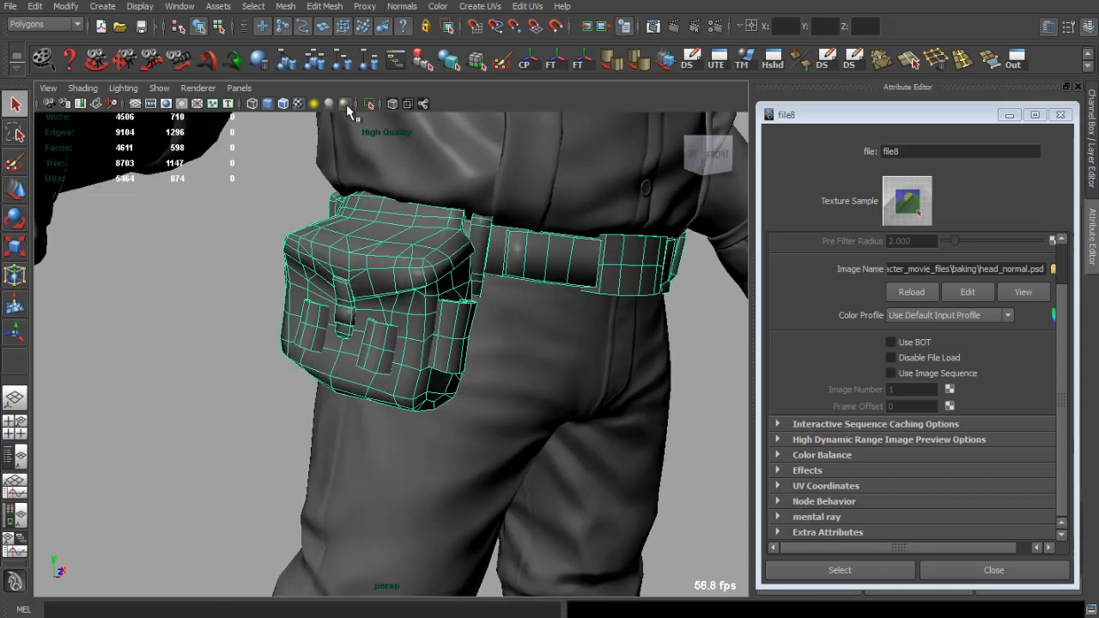
Turn off high quality rendering and switch the belt and pouch mesh to face selection.
click(346, 104)
alt+drag(369, 262, 413, 269)
alt+right_drag(413, 270, 434, 316)
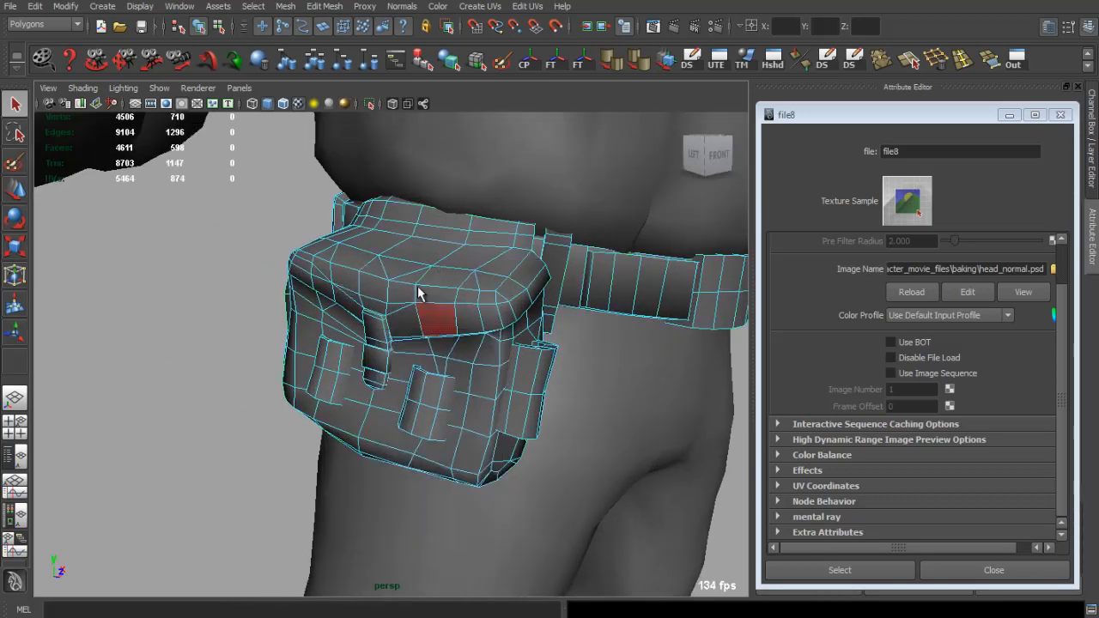
Select all faces of the waist pouch, including its body, clasp strap, front loops and side pockets, leaving out the belt.
click(434, 320)
shift+double_click(380, 361)
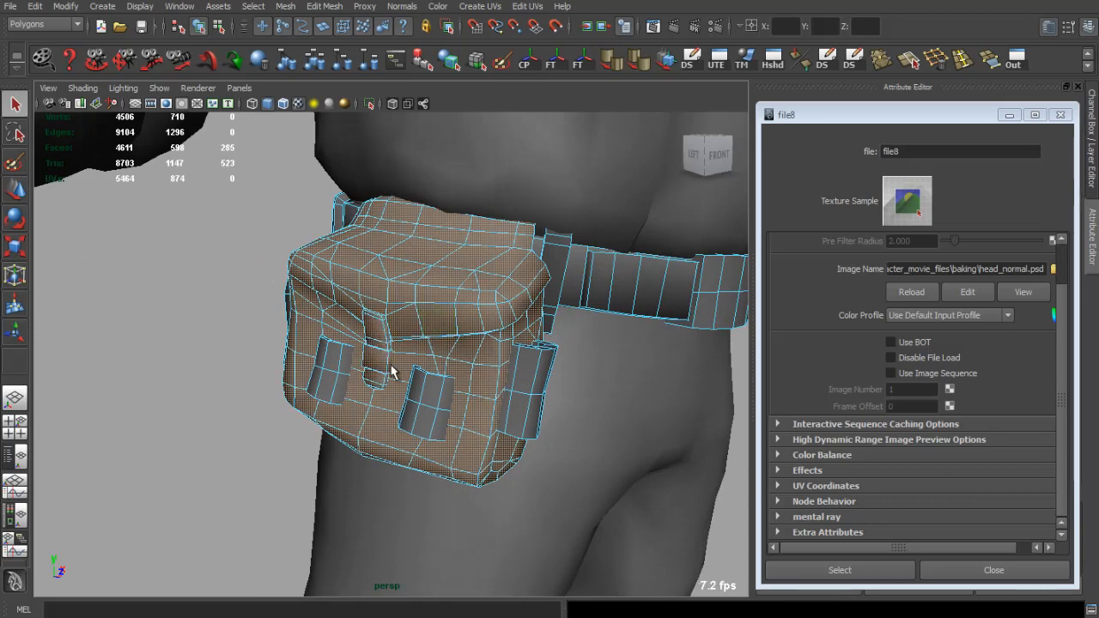
shift+double_click(435, 401)
shift+double_click(527, 386)
alt+drag(402, 335, 523, 336)
shift+double_click(515, 332)
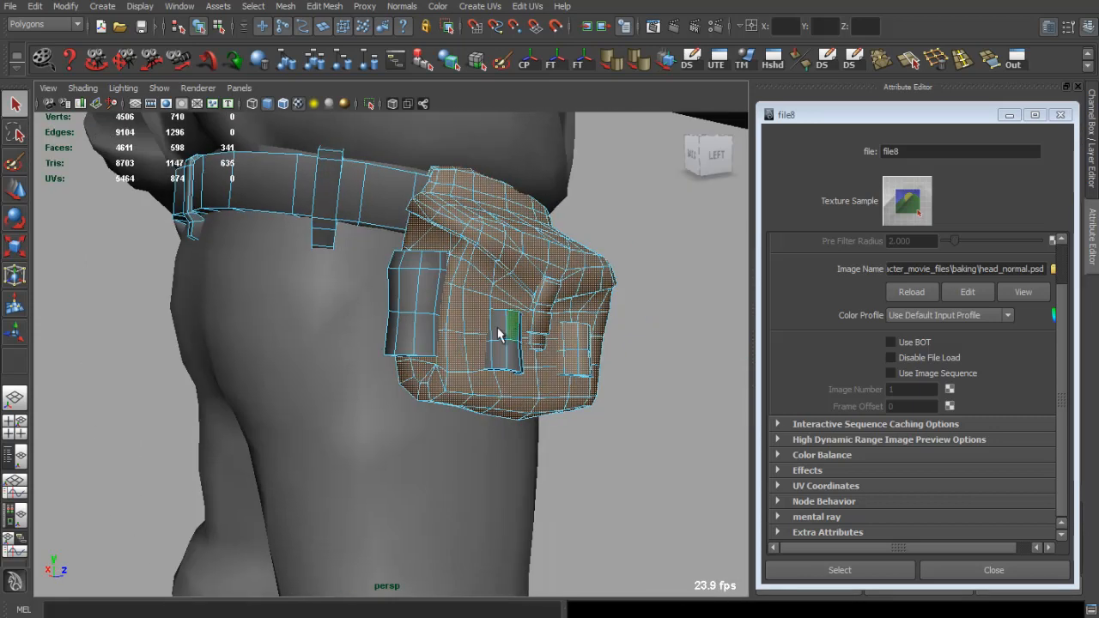
shift+double_click(410, 293)
alt+drag(410, 293, 348, 122)
Extract the selected pouch faces from the belt mesh.
click(325, 6)
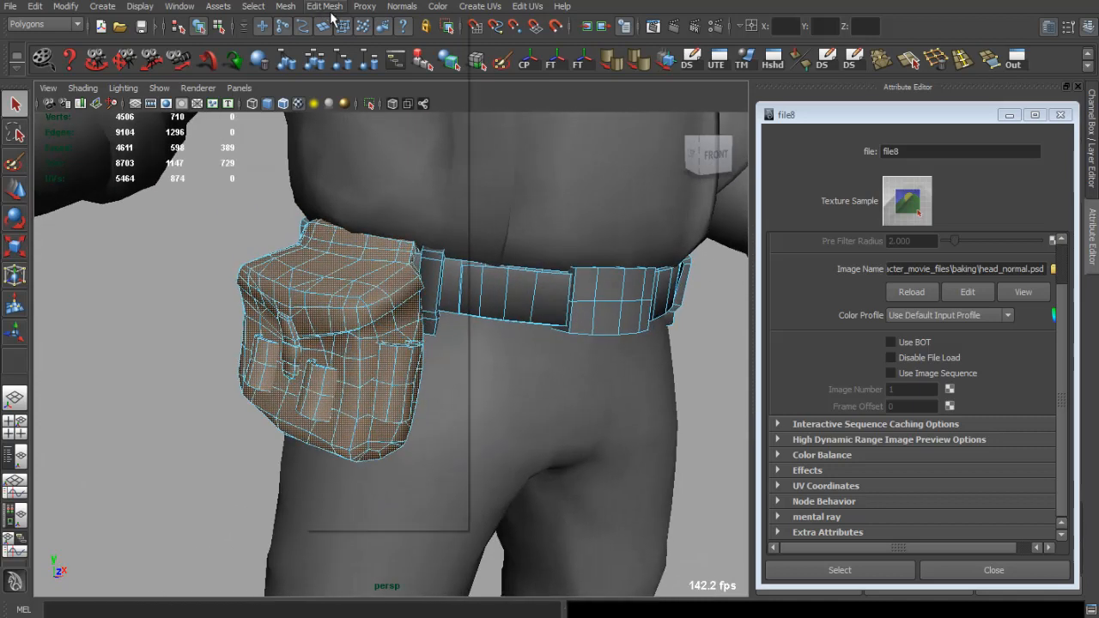
click(322, 61)
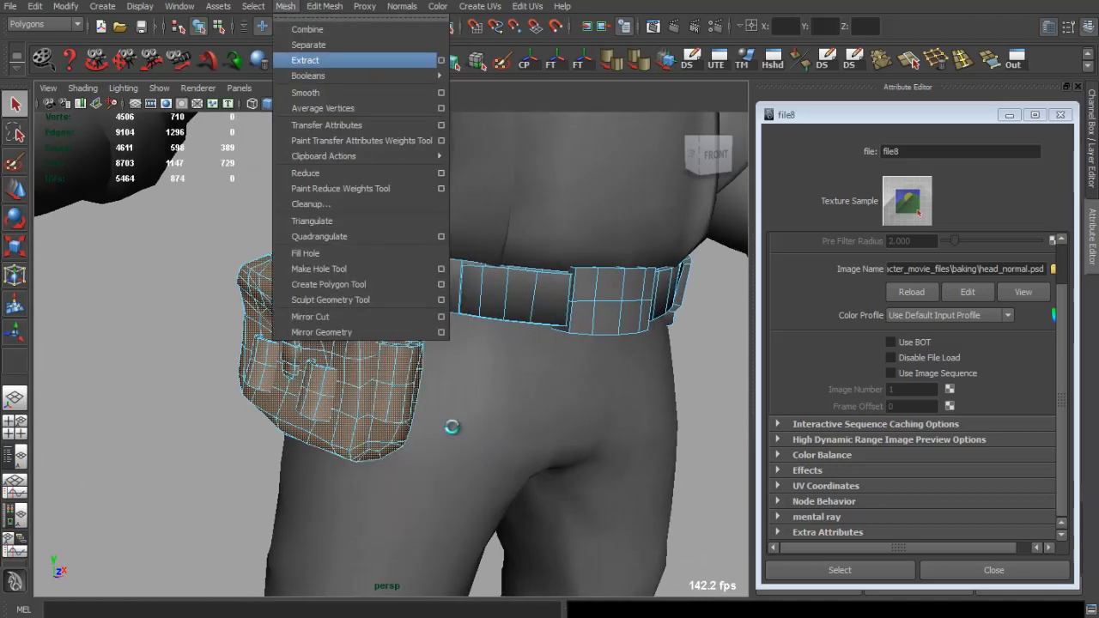
key(q)
Select the separated pouch body, clasp, front loops and side pockets as objects and combine them into one mesh.
right_drag(391, 379, 455, 363)
click(388, 383)
shift+click(357, 371)
shift+click(313, 383)
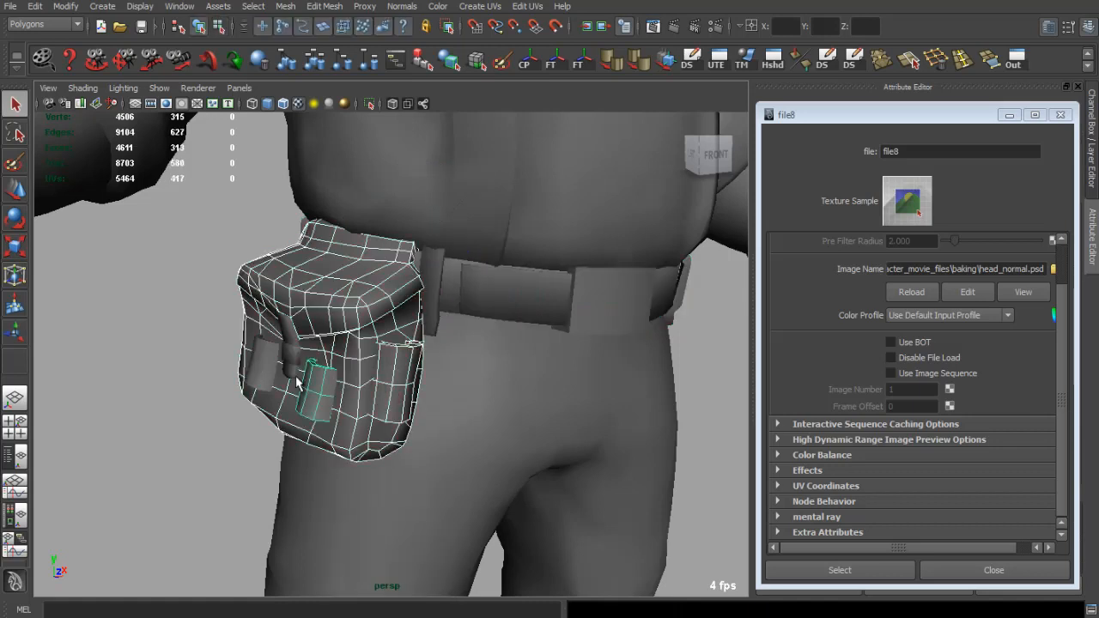
shift+click(259, 363)
shift+click(293, 341)
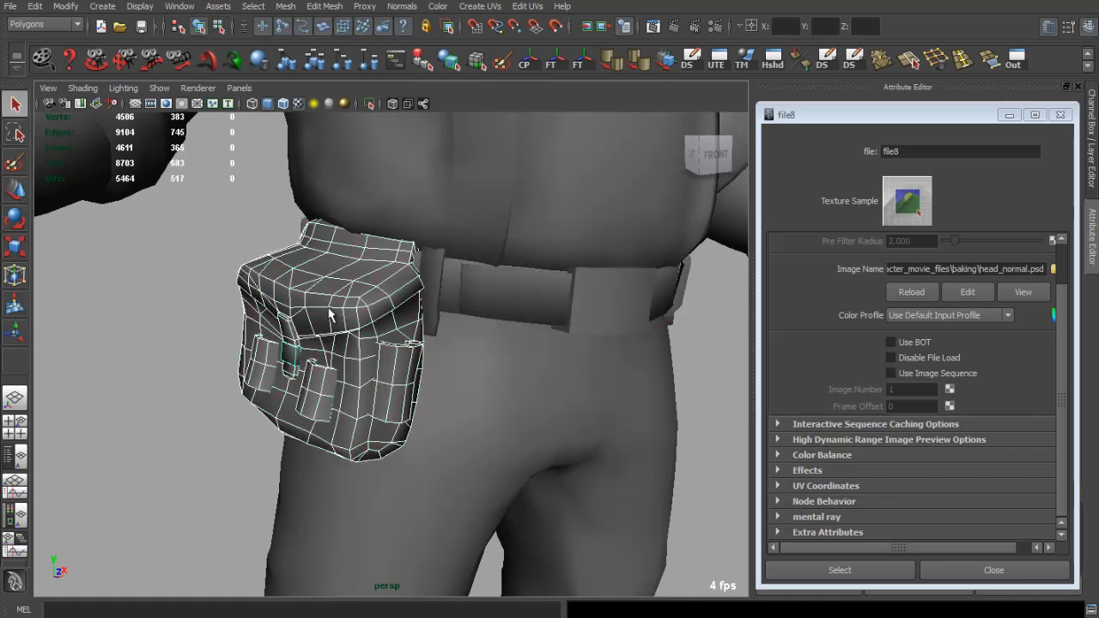
alt+drag(329, 315, 369, 162)
shift+click(460, 333)
click(286, 6)
click(306, 30)
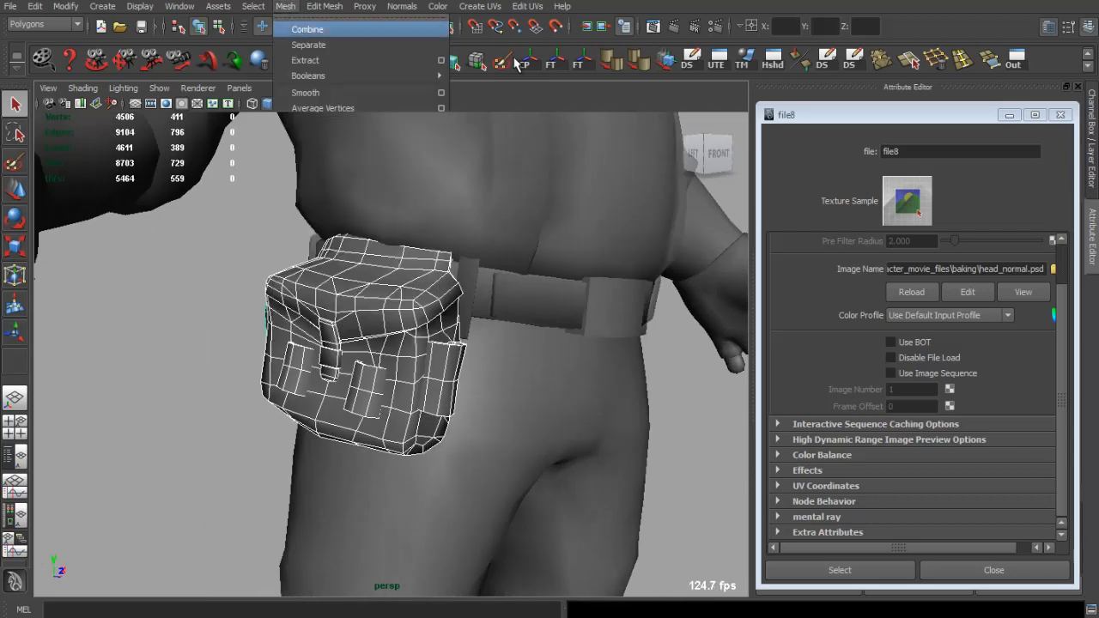
Center the combined pouch mesh's pivot and freeze its transformations.
click(552, 62)
key(w)
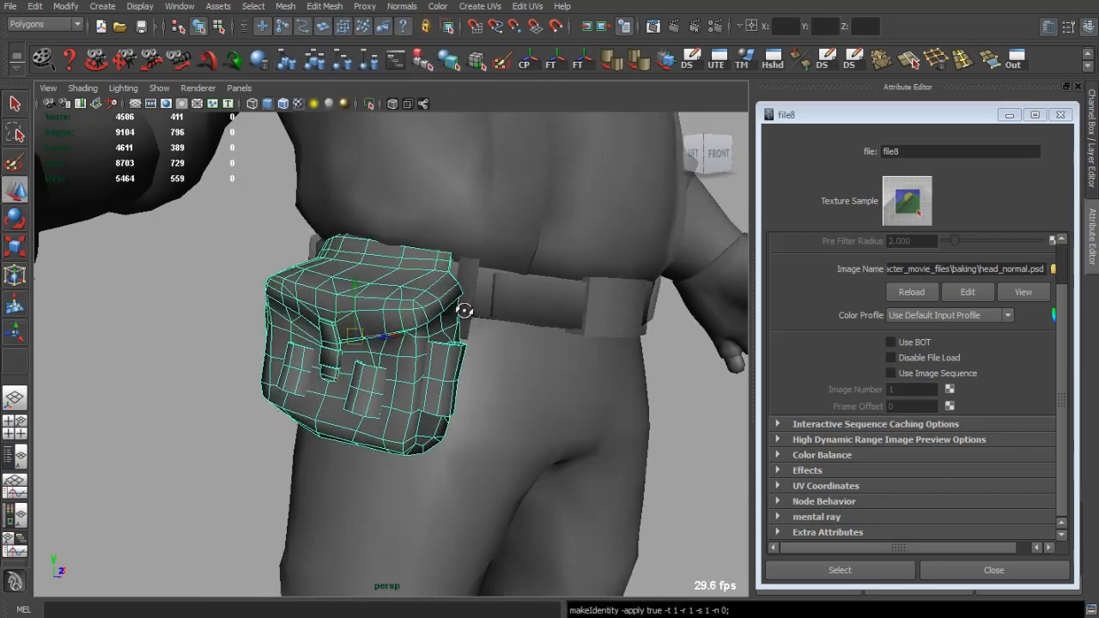
scroll(397, 291, down, 8)
alt+drag(464, 312, 385, 294)
scroll(439, 301, up, 8)
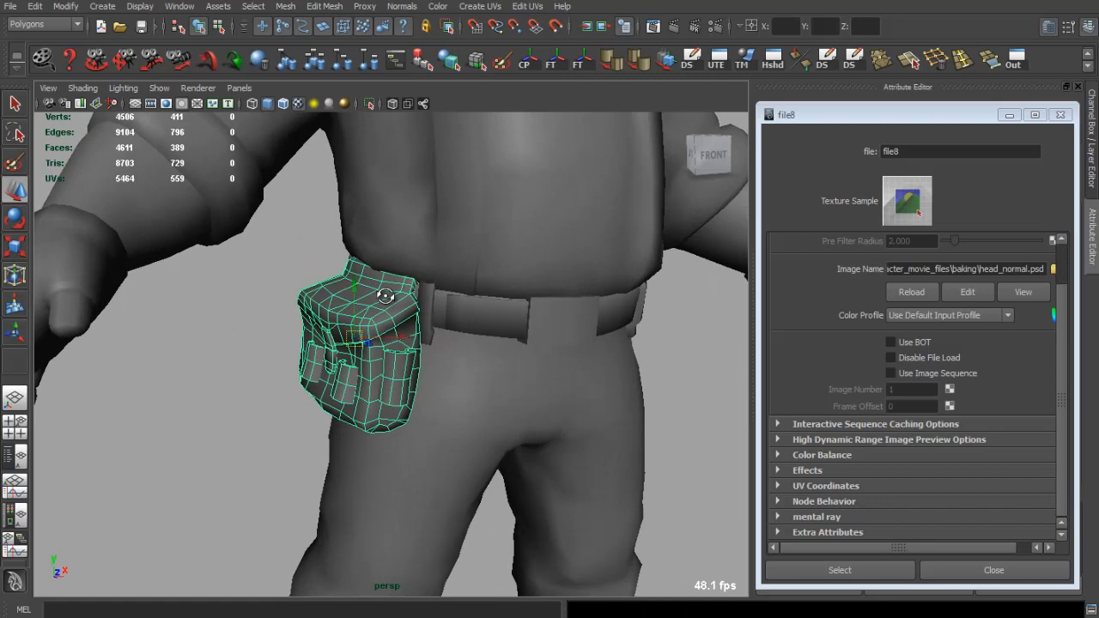
alt+middle_drag(421, 297, 415, 321)
alt+drag(415, 320, 403, 318)
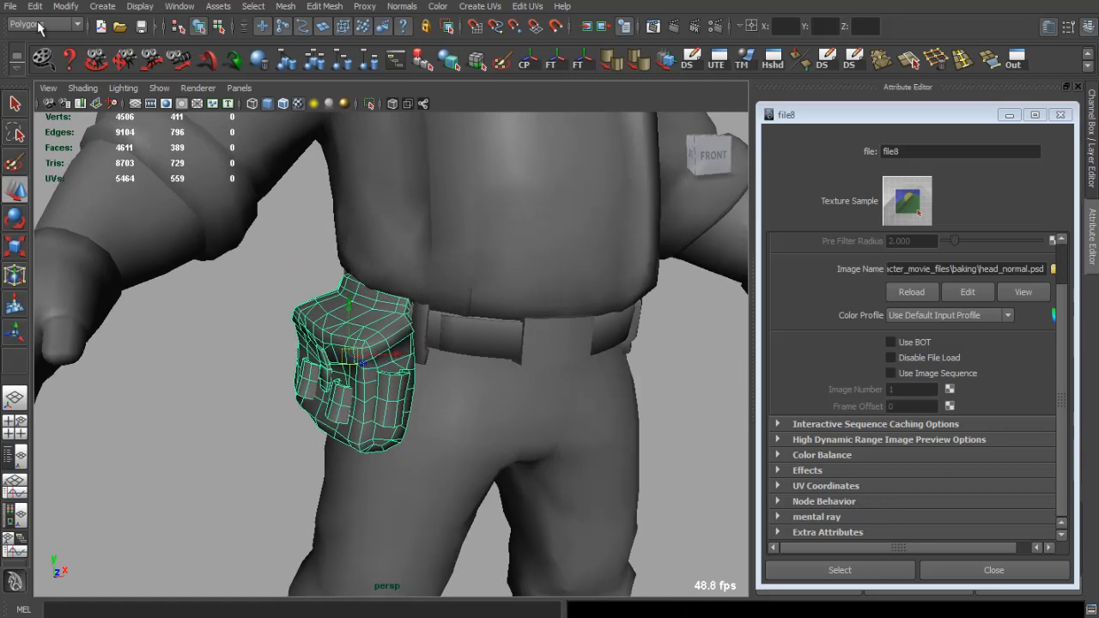
Export the selected pouch mesh to the baking folder as character_tool_low.
click(11, 6)
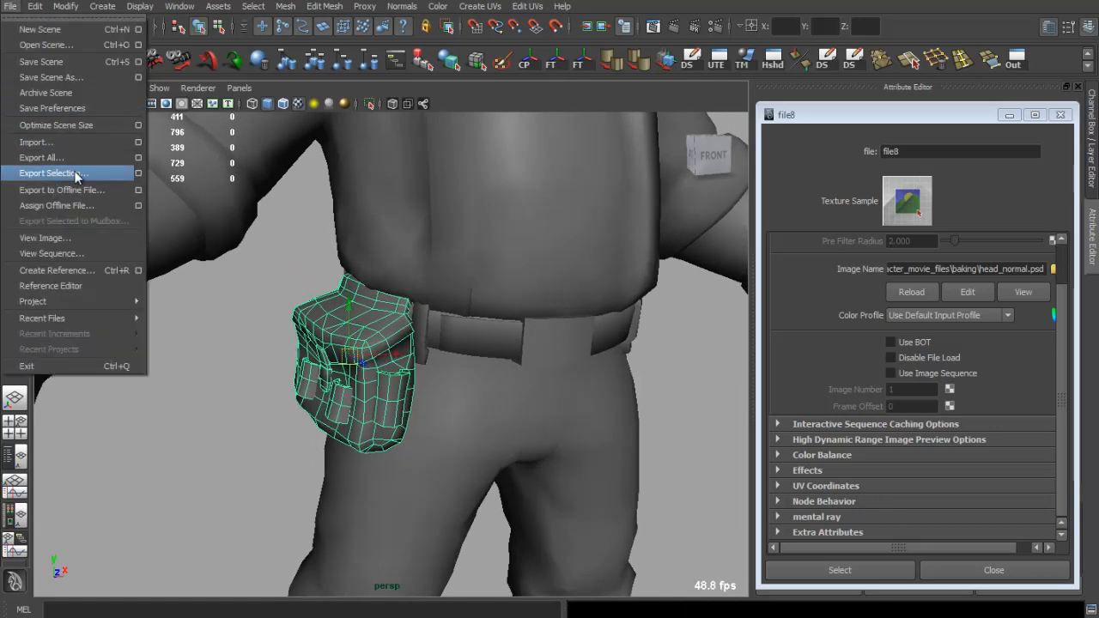
click(52, 173)
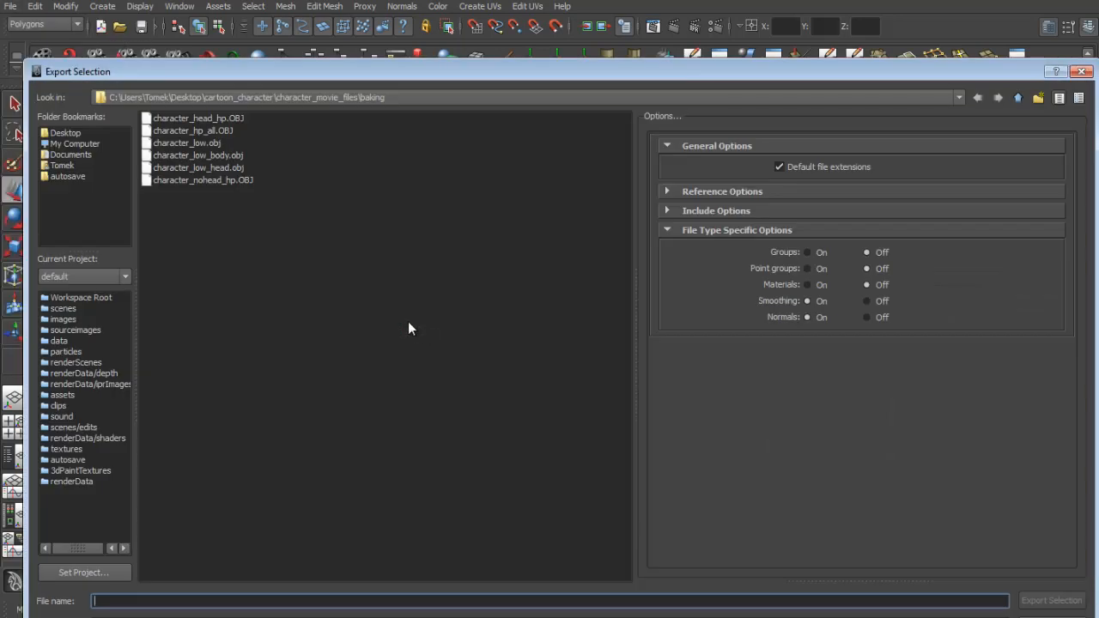
text(charac)
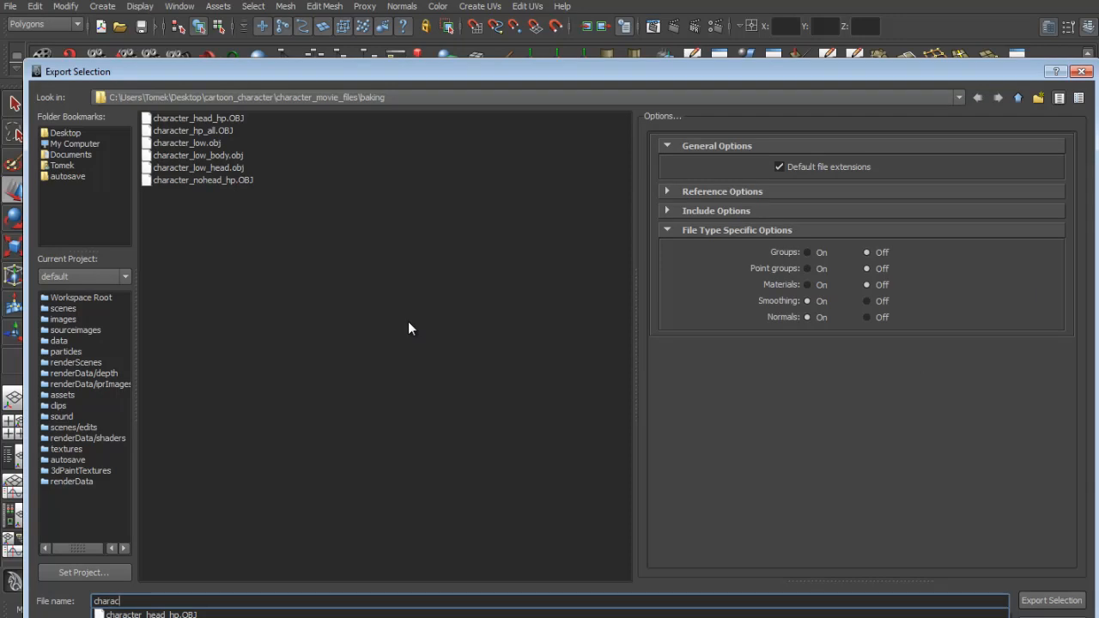
text(ter_tool_low)
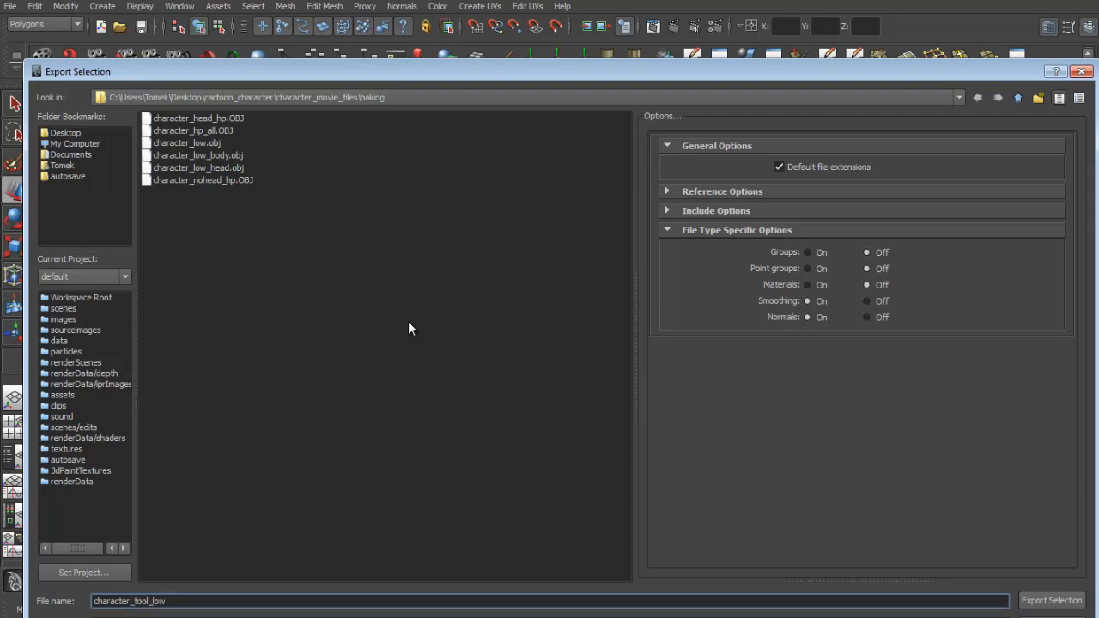
key(Return)
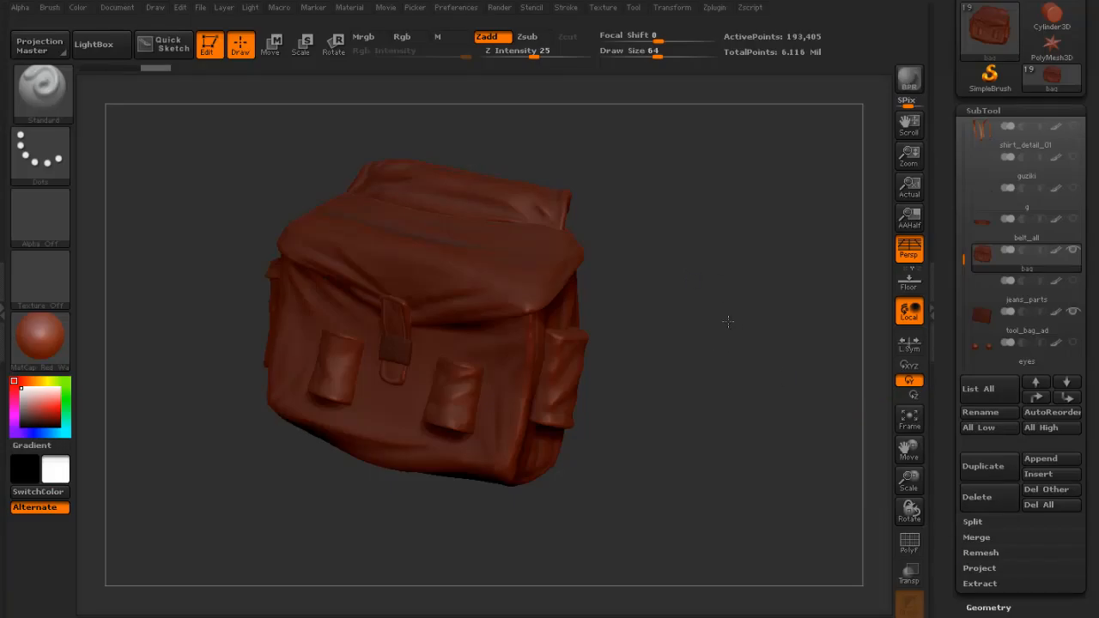
drag(728, 321, 731, 322)
drag(1094, 132, 1094, 264)
click(1048, 50)
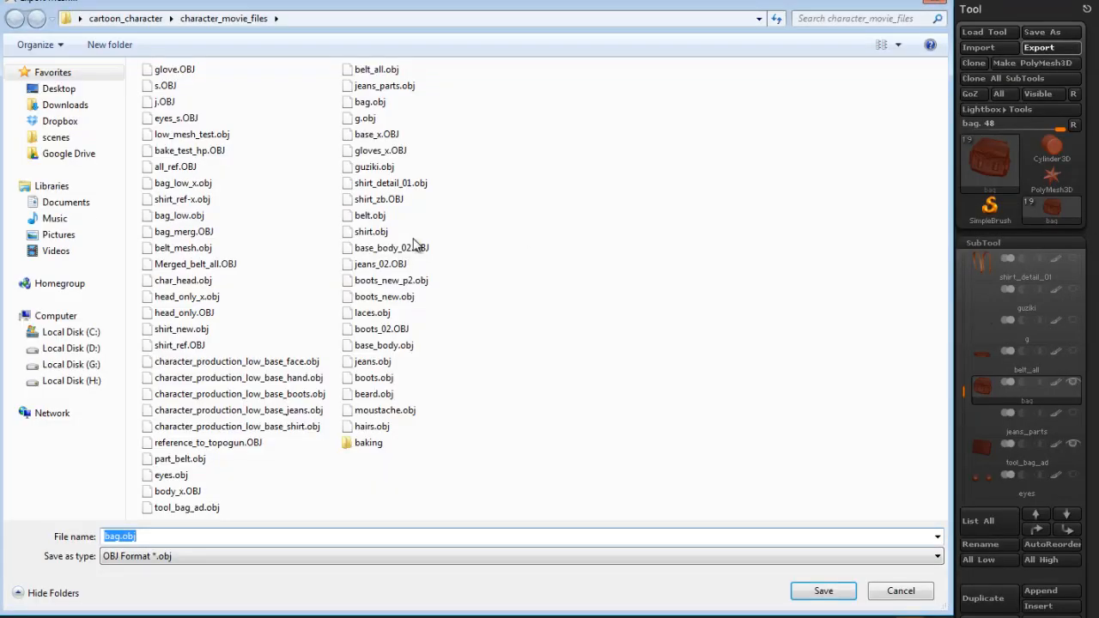
double_click(367, 445)
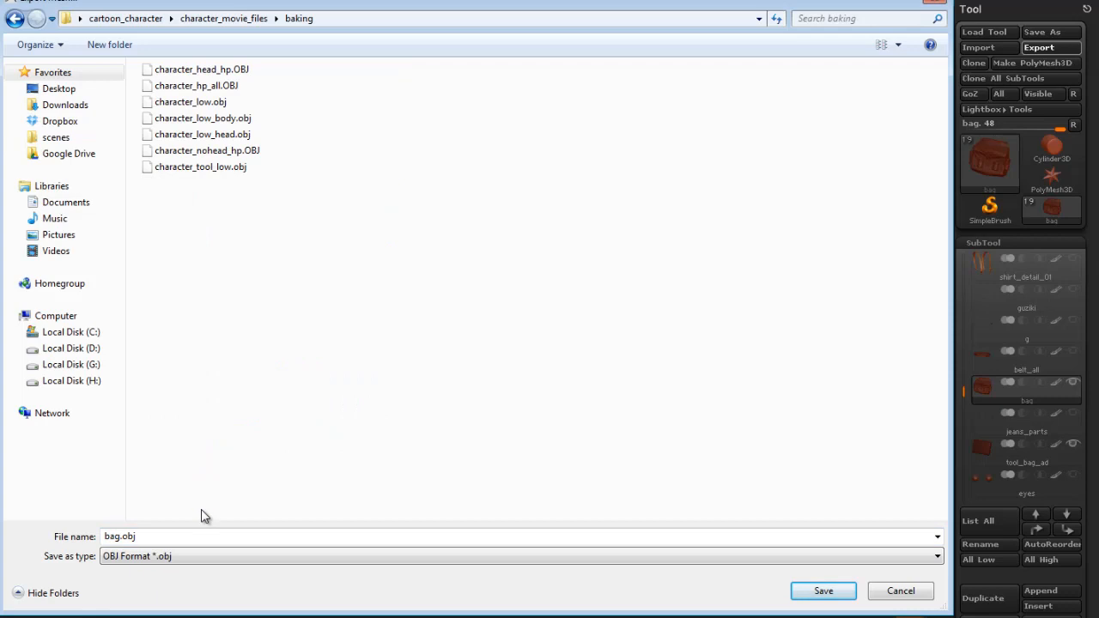
drag(150, 536, 100, 538)
text(ca)
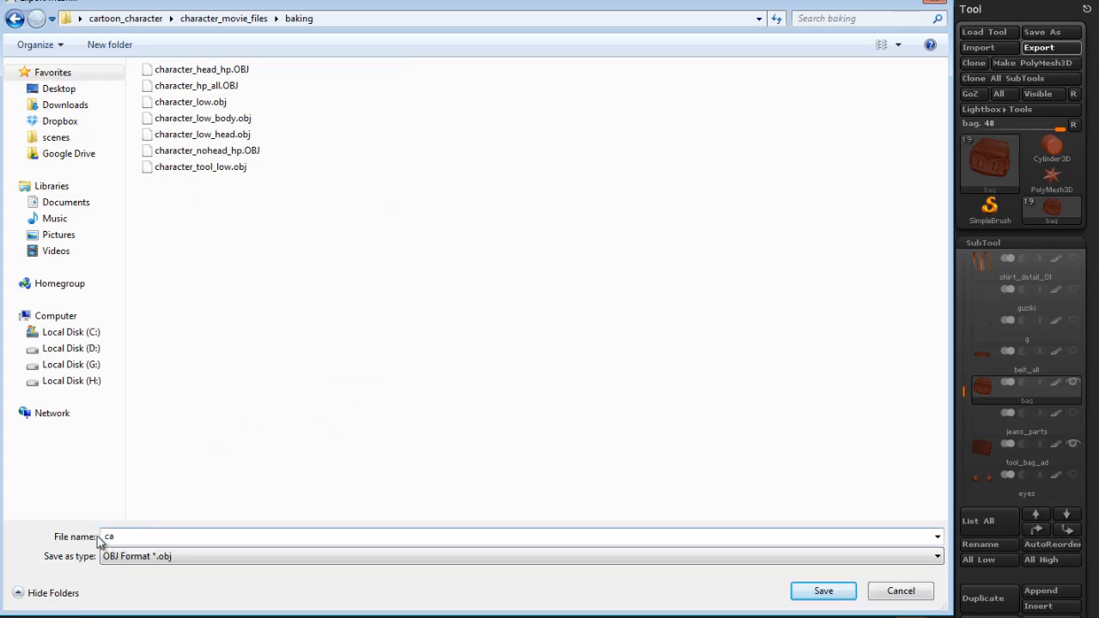
text(haracter)
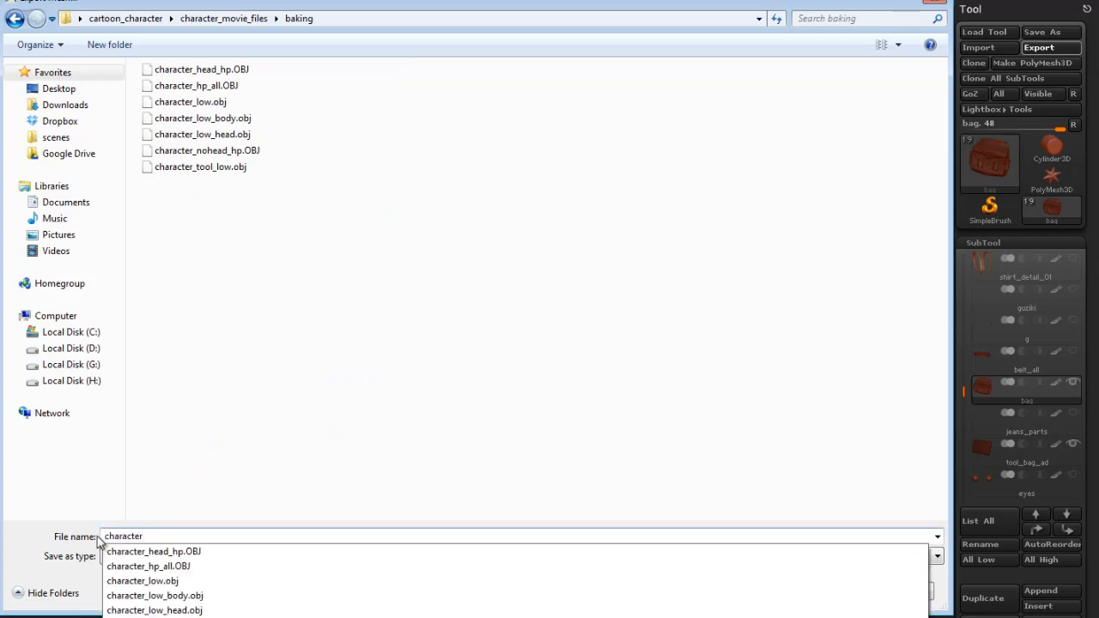
text(_tool_low.ob)
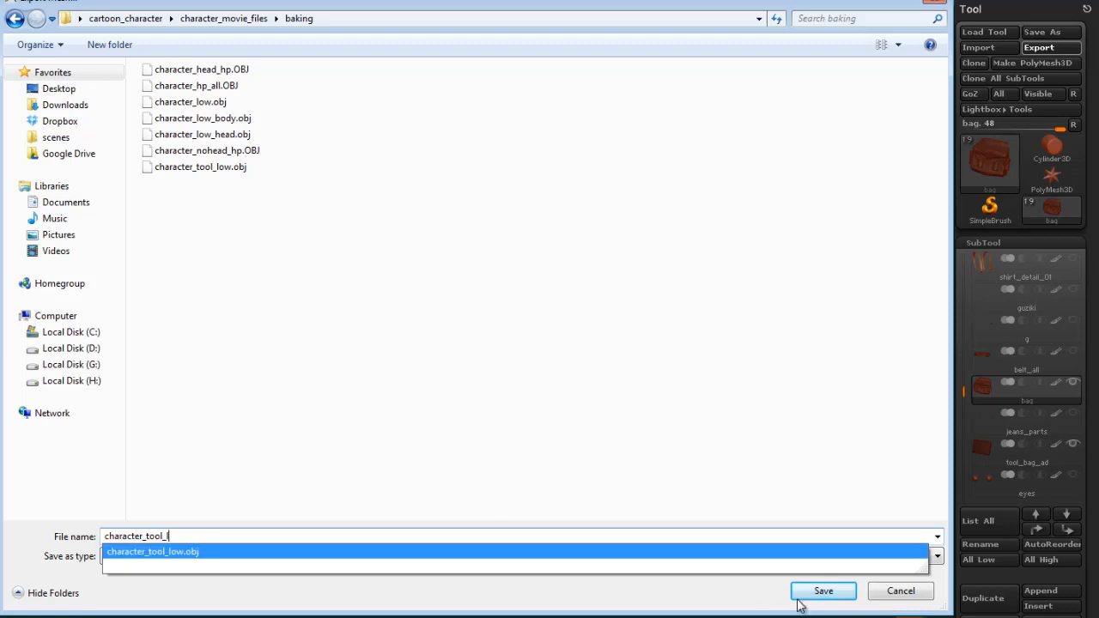
click(887, 597)
In ZBrush, merge the visible bag and tool_bag_ad subtools with MergeVisible and switch to the merged tool.
alt+drag(727, 365, 732, 373)
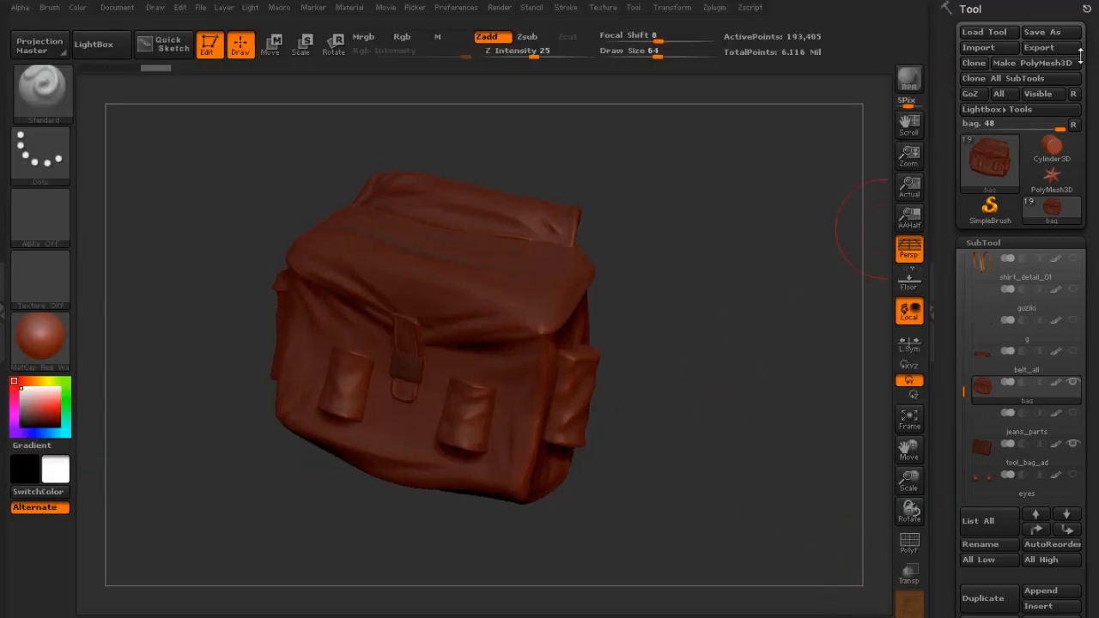
drag(952, 239, 959, 95)
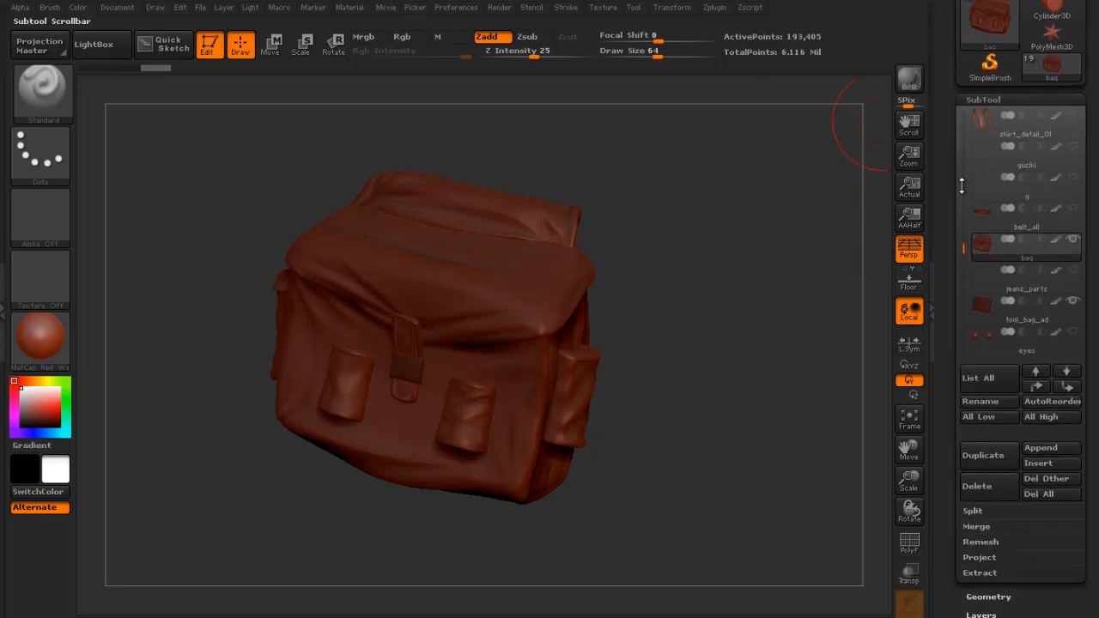
drag(953, 438, 953, 366)
click(987, 442)
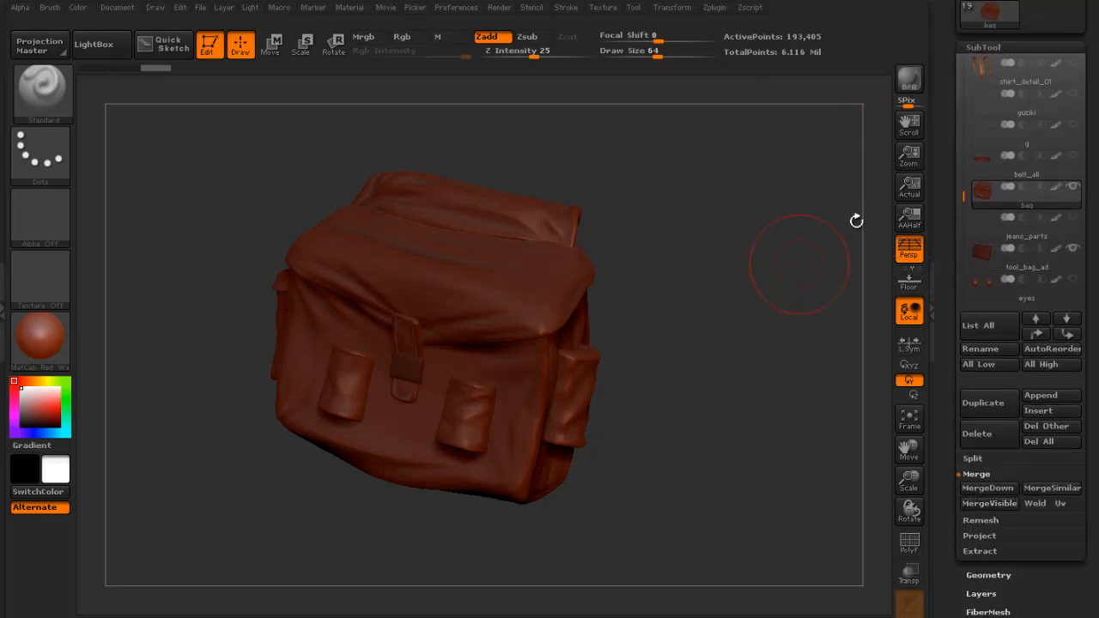
click(1051, 213)
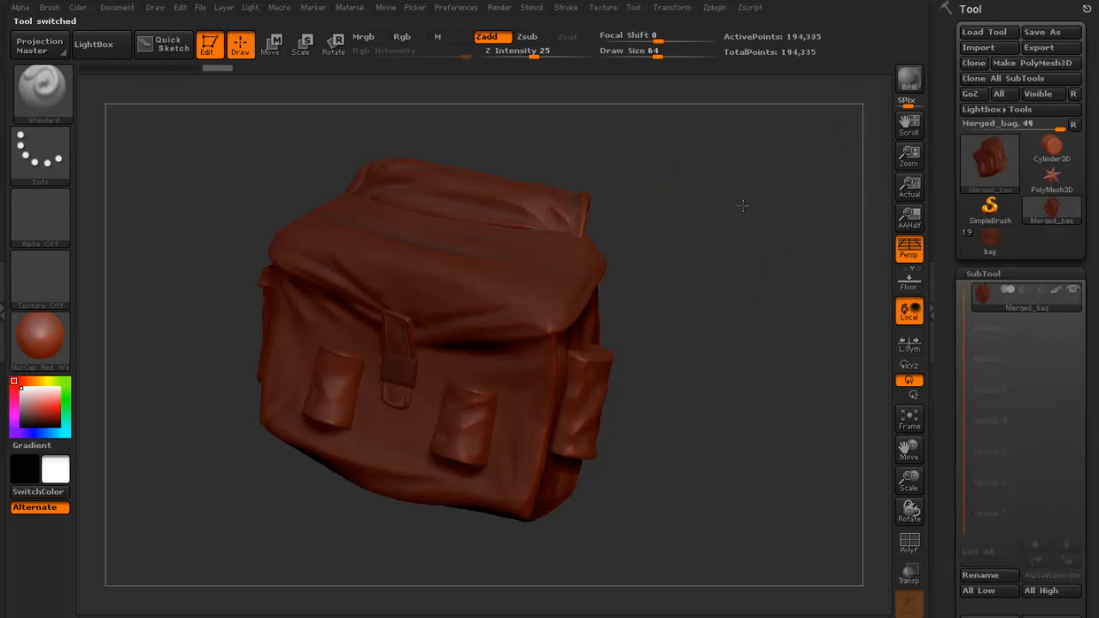
Export the merged high-poly bag as an OBJ named character_tool_hp into the baking folder.
drag(743, 205, 822, 224)
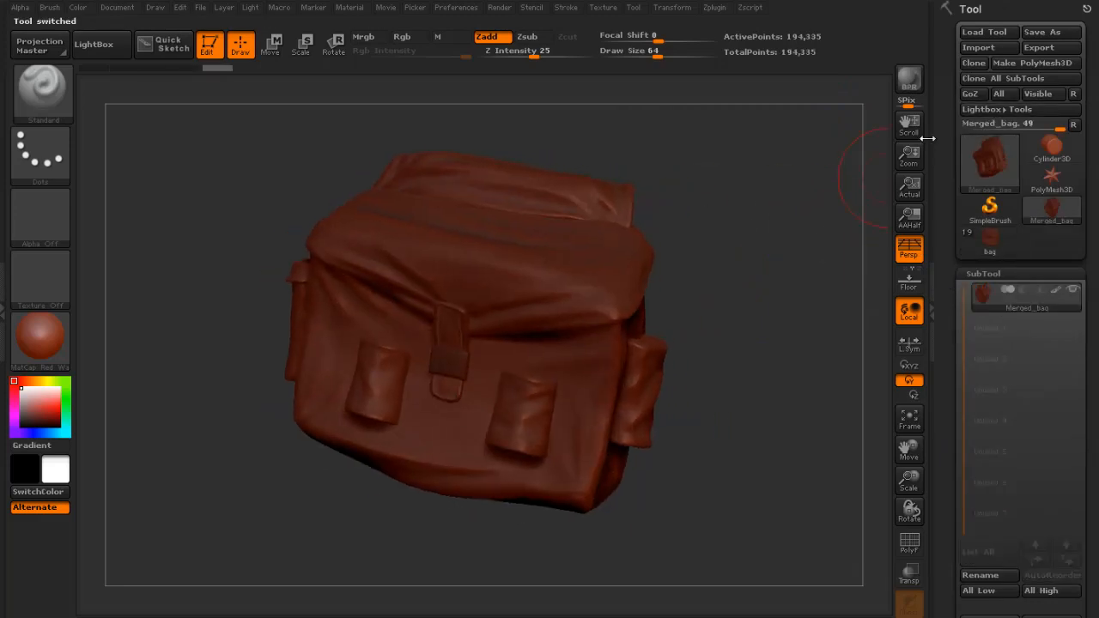
drag(825, 187, 823, 197)
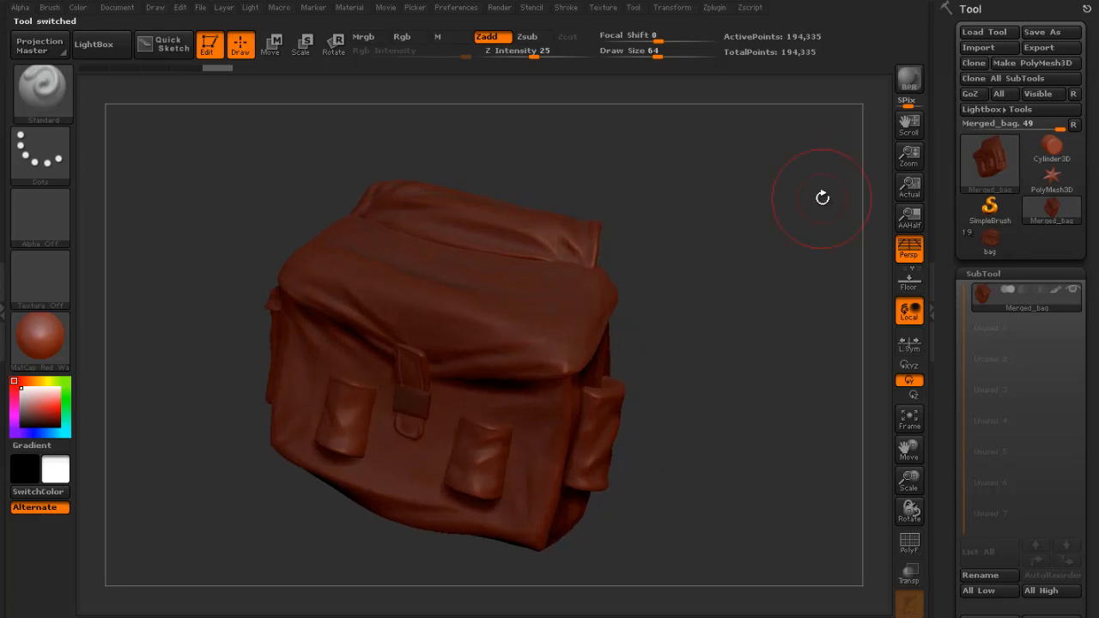
click(1051, 50)
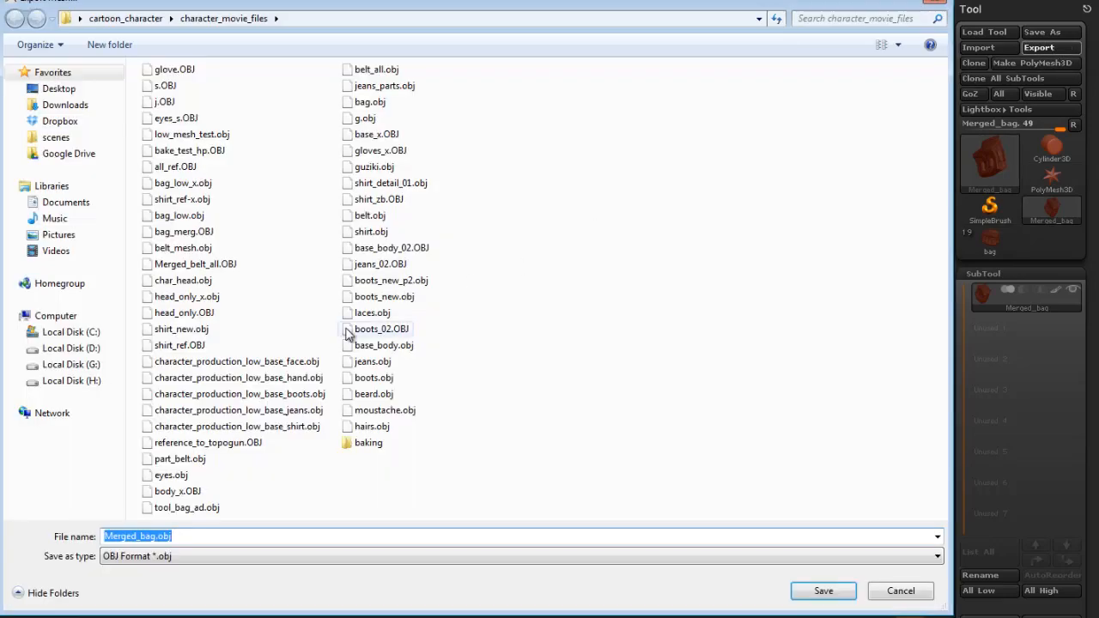
double_click(369, 443)
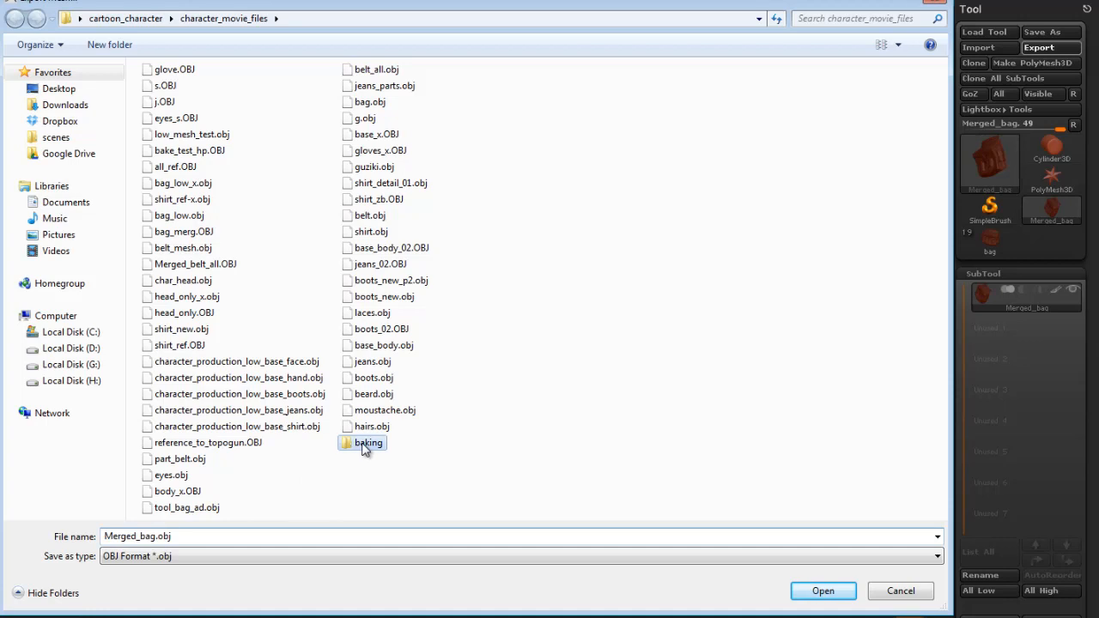
click(182, 536)
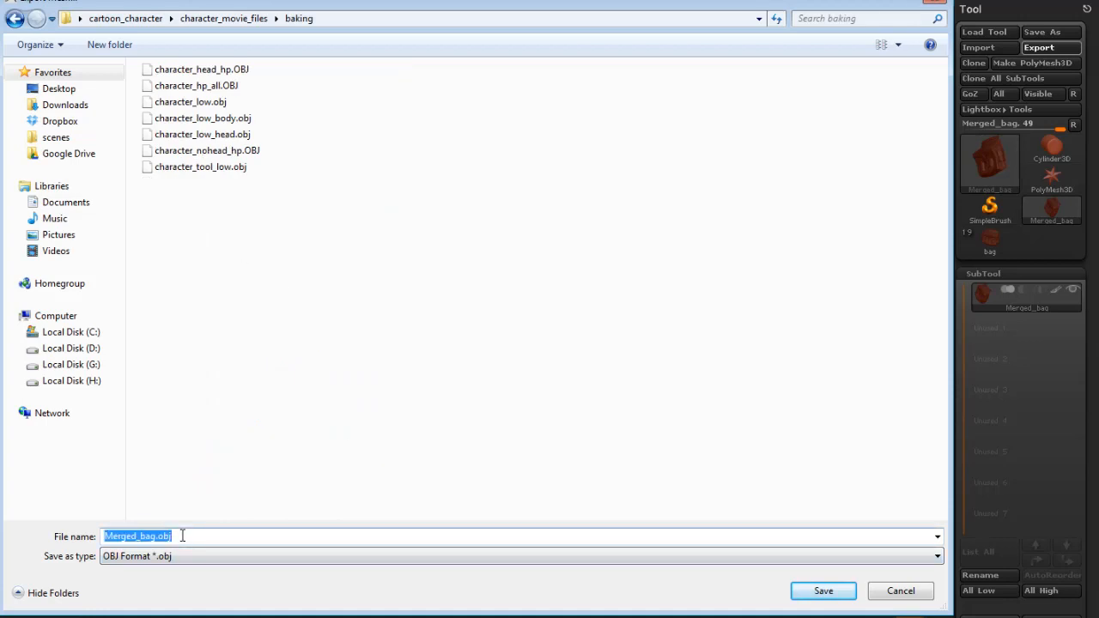
text(character_)
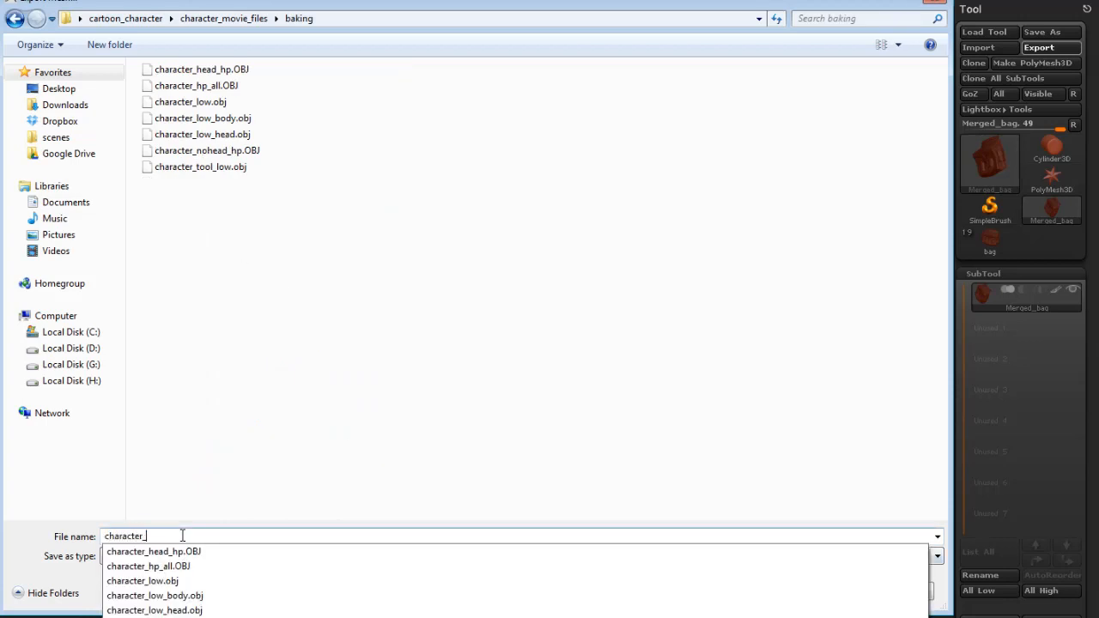
text(low)
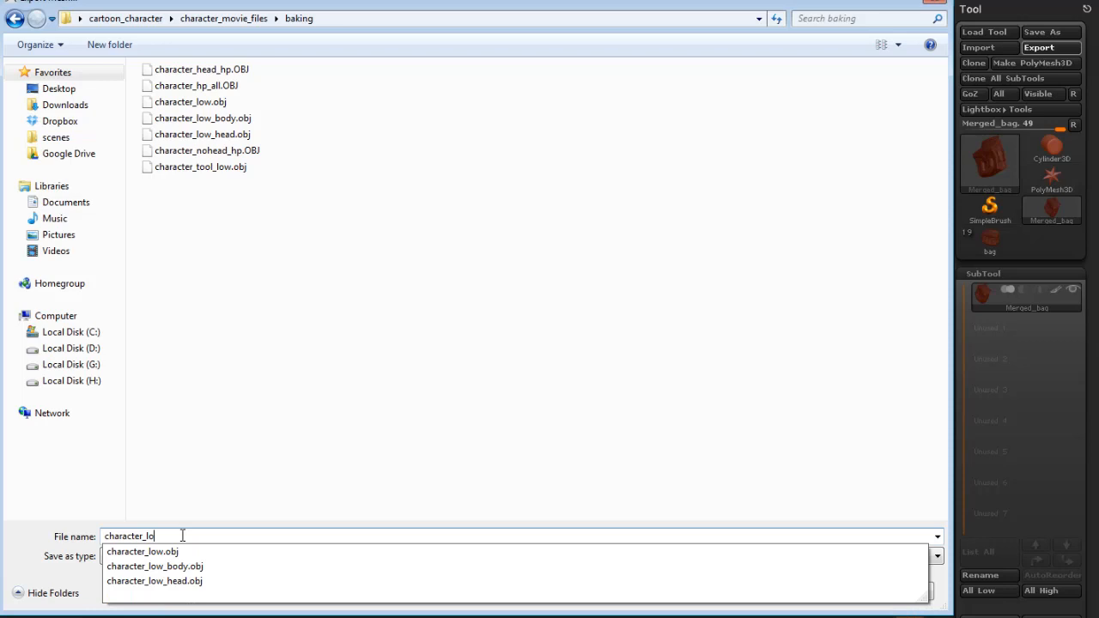
key(BackSpace)
key(BackSpace)
text(tool_)
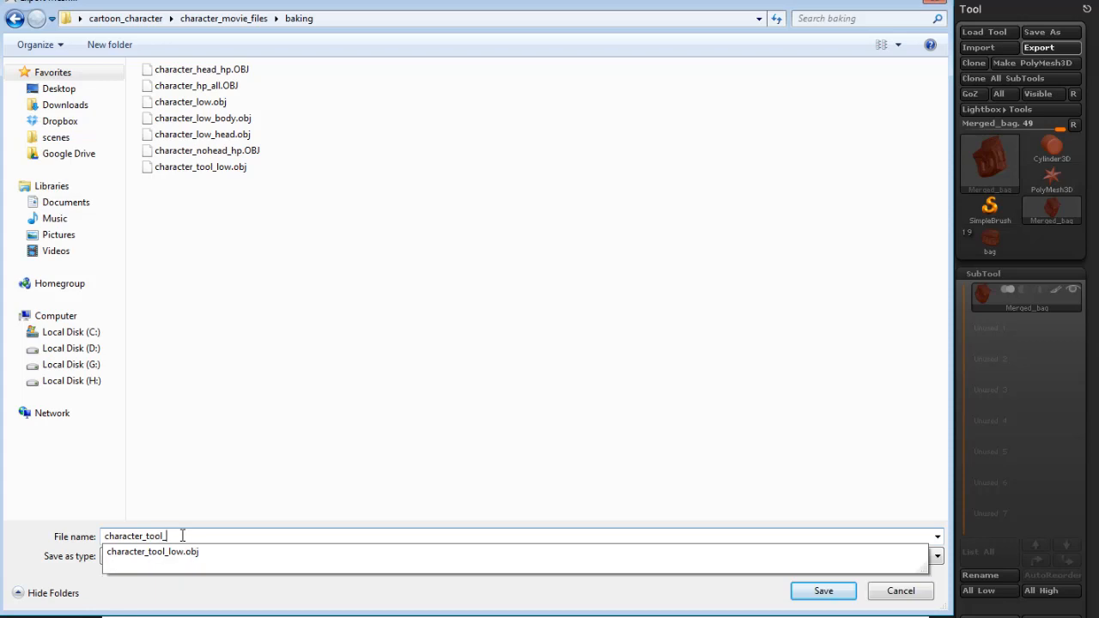
text(hp)
key(Return)
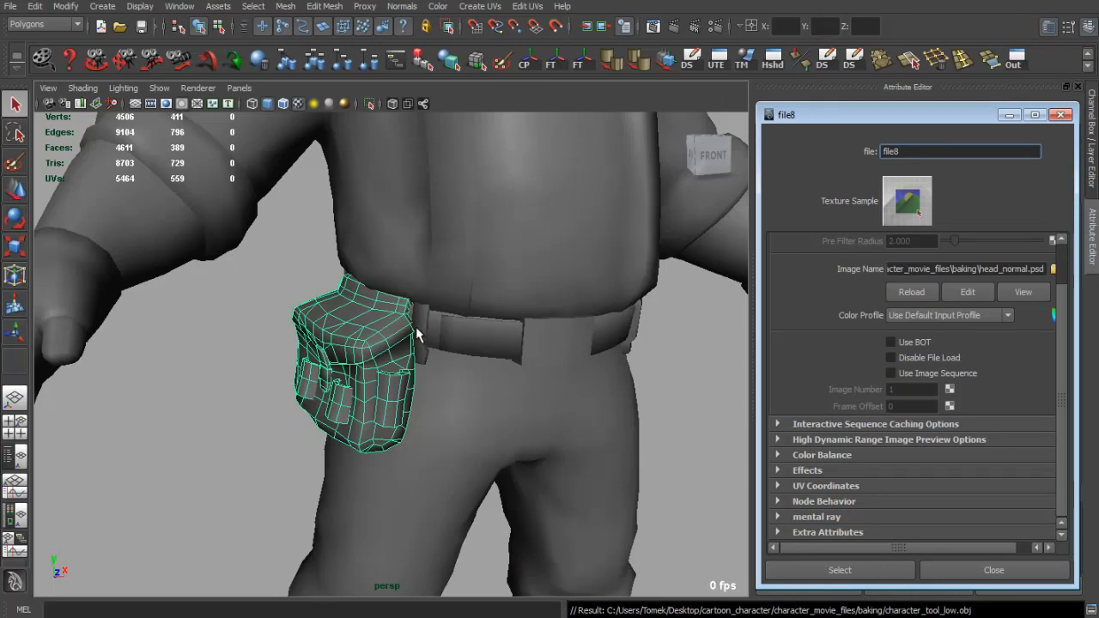
Switch to xNormal and reposition its window over the scene.
key(alt+Tab)
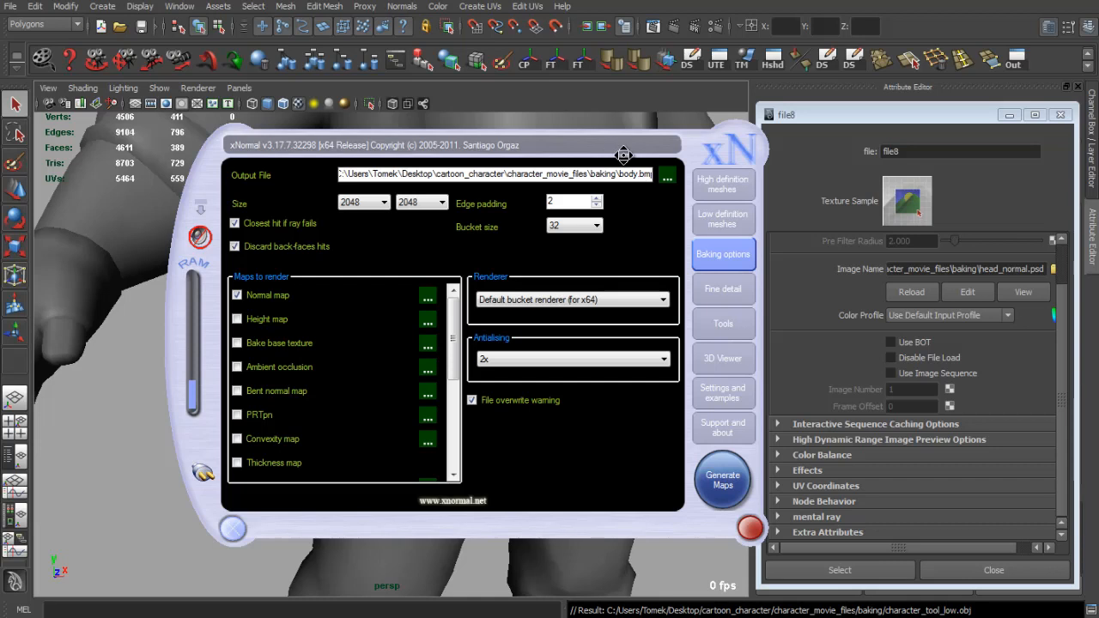
drag(606, 165, 596, 170)
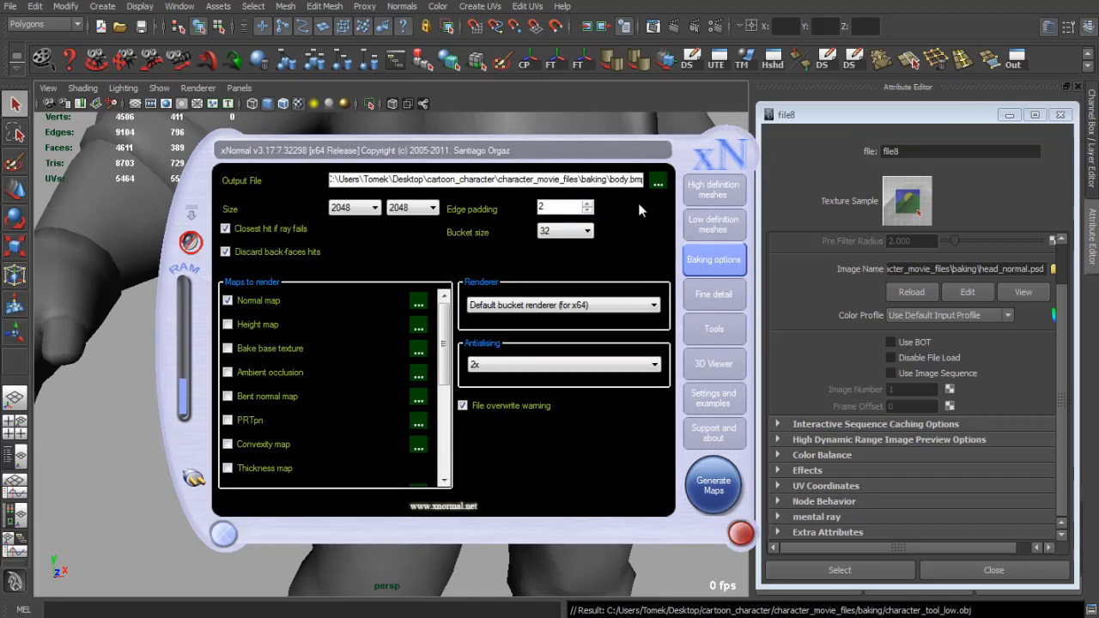
Change the output file name in the baking folder from the body map to tool.bmp.
key(BackSpace)
key(BackSpace)
key(BackSpace)
key(BackSpace)
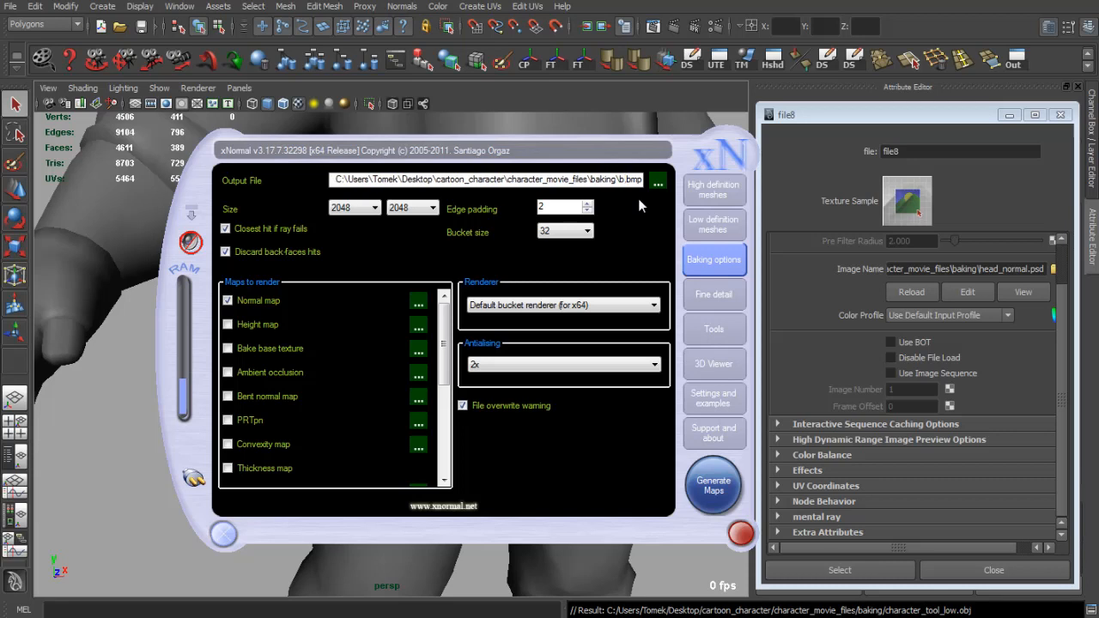
text(tool)
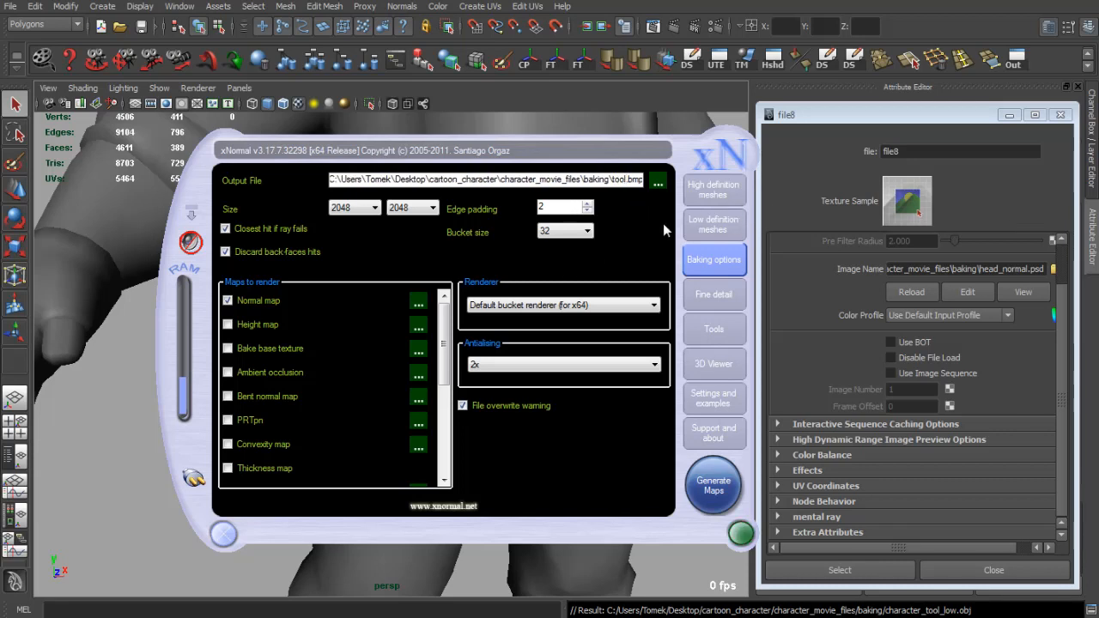
Replace the mesh in the high definition list with character_tool_hp.OBJ from the baking folder.
click(704, 198)
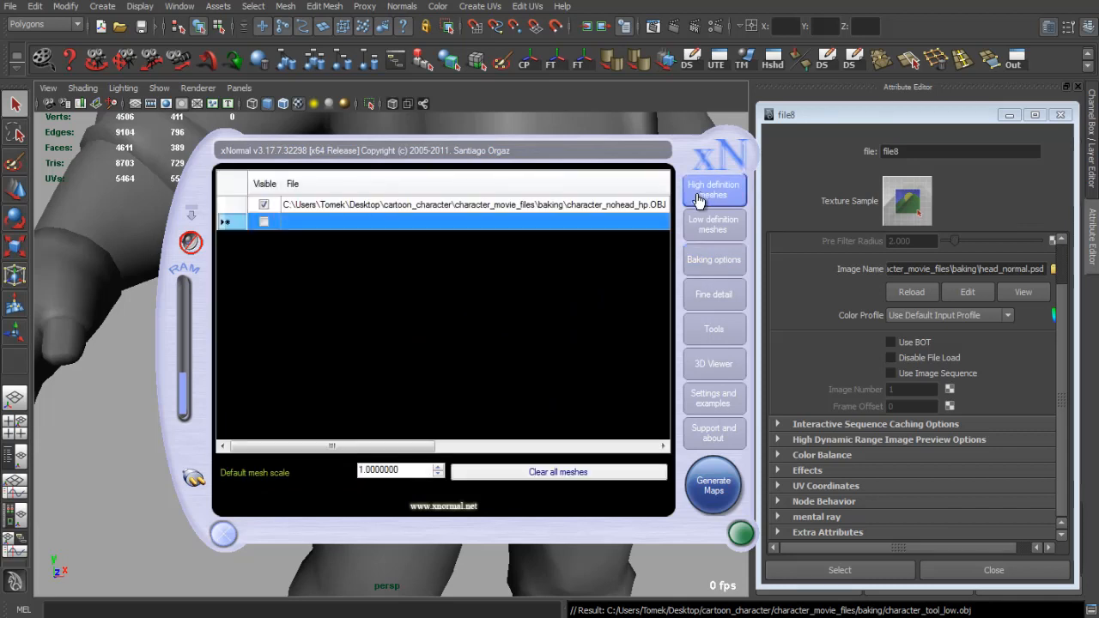
click(476, 206)
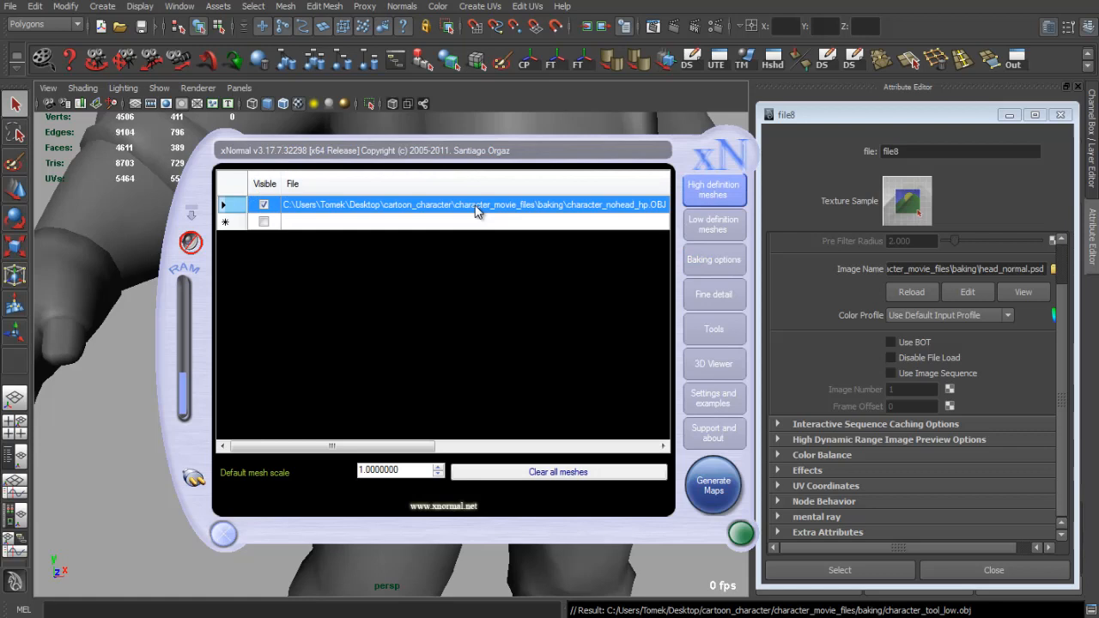
key(Delete)
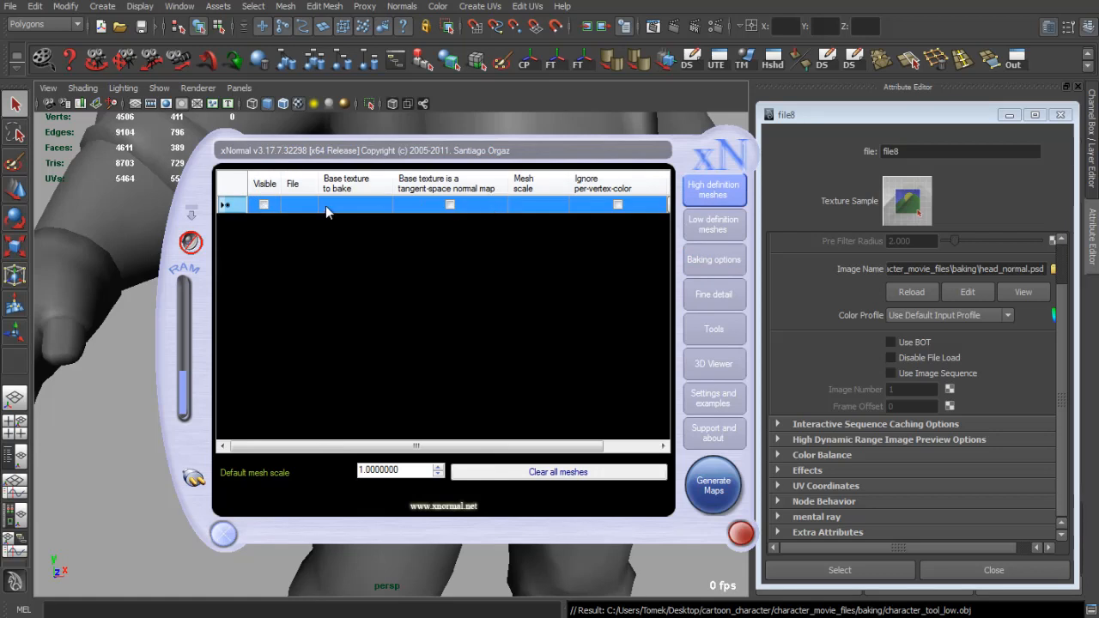
right_click(328, 205)
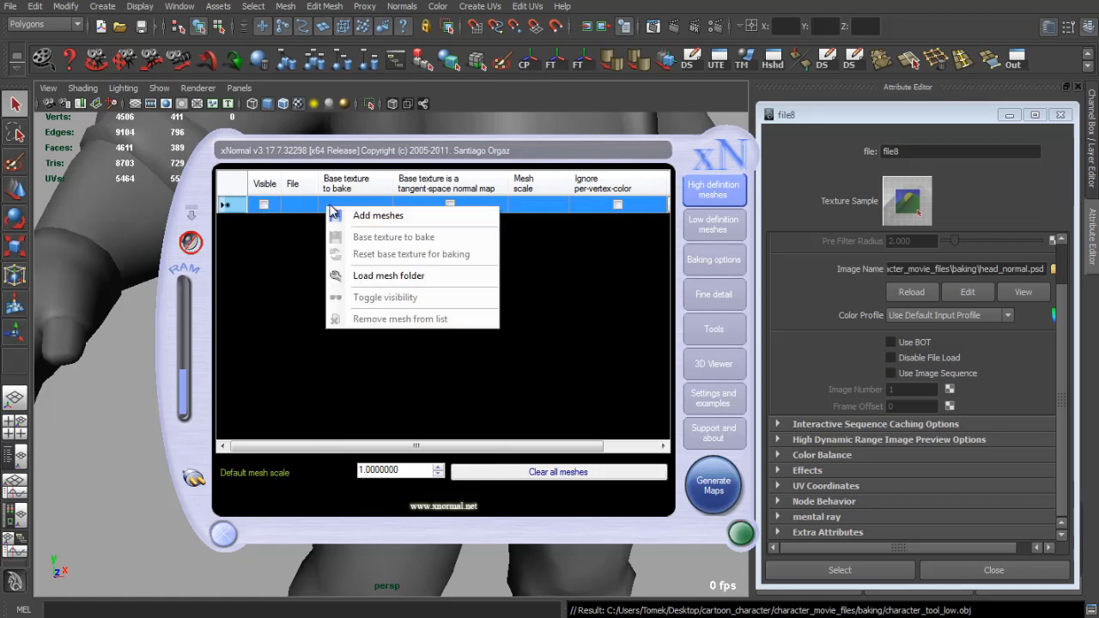
click(402, 228)
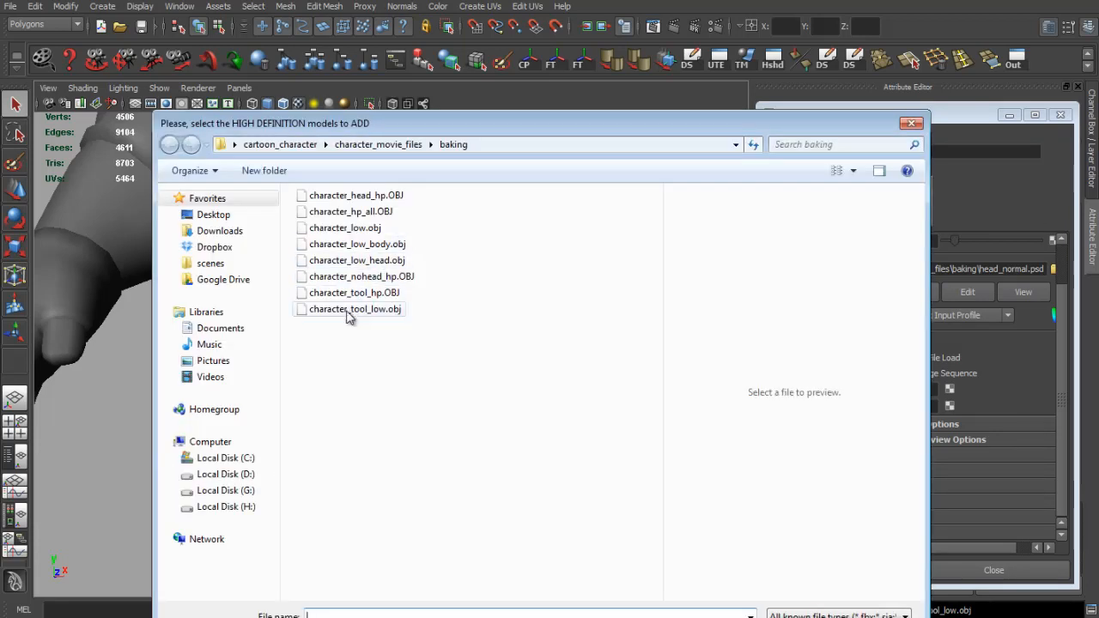
click(350, 292)
click(801, 617)
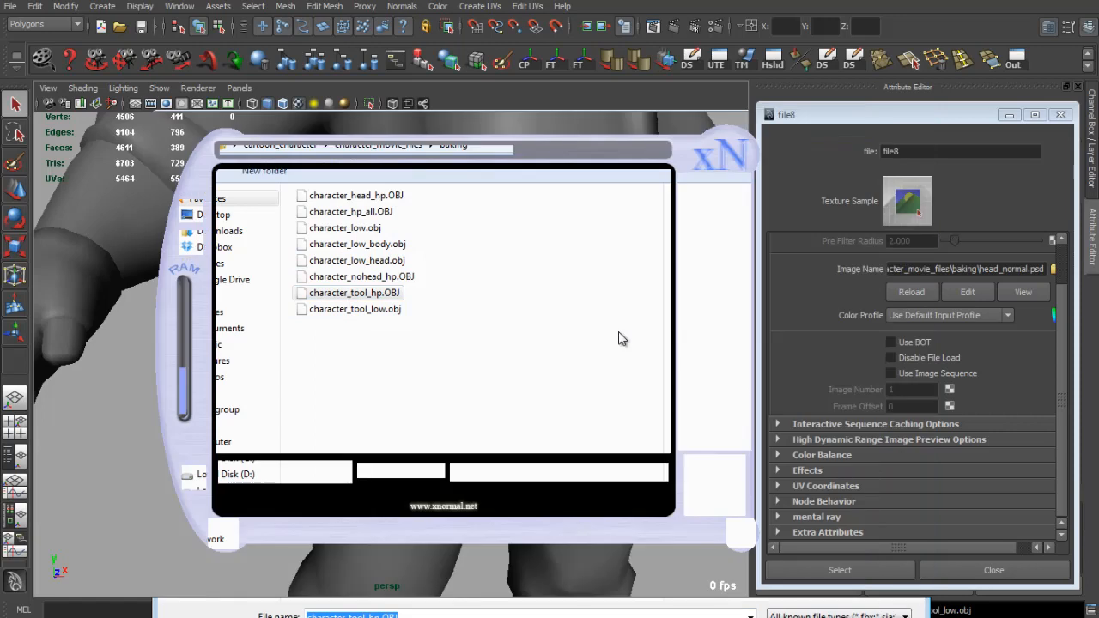
Replace the mesh in the low definition list with character_tool_low.obj from the baking folder.
click(713, 224)
click(433, 207)
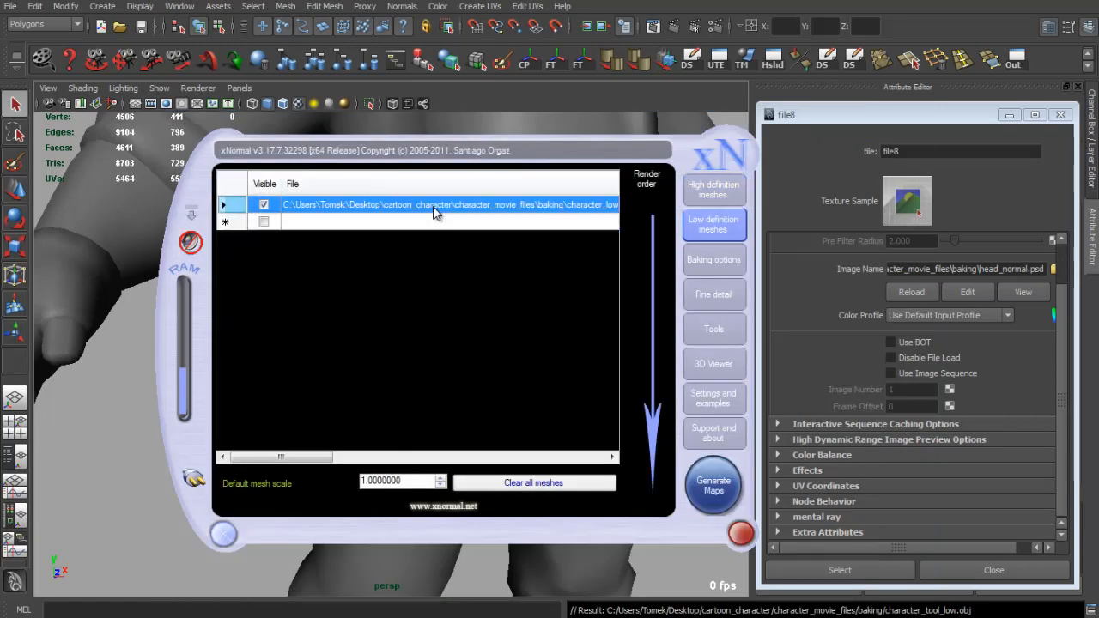
key(Delete)
right_click(424, 203)
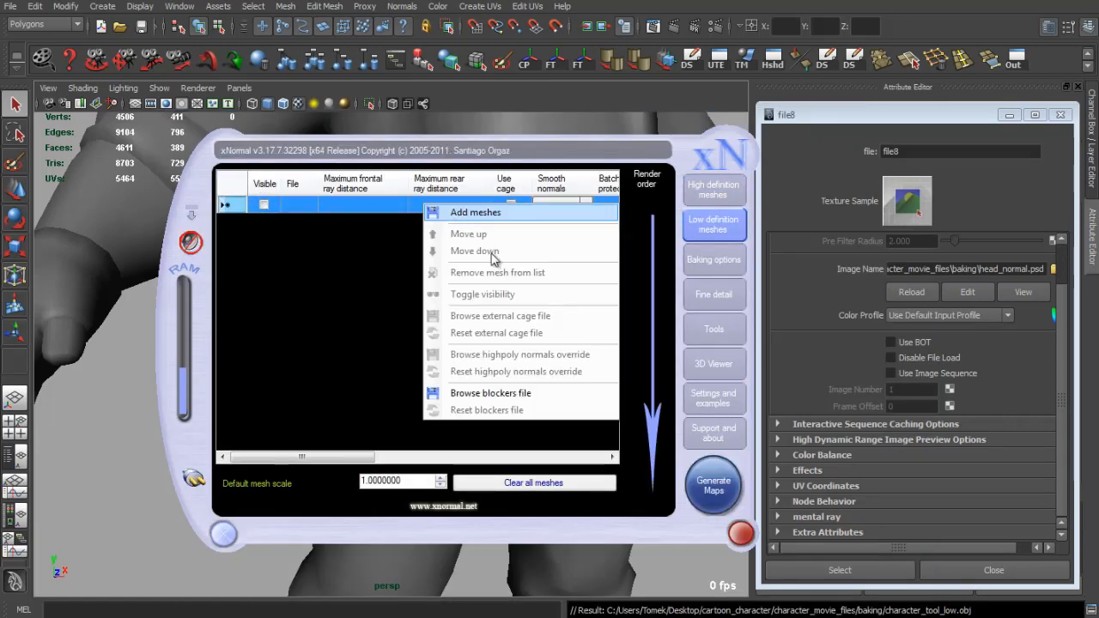
click(481, 213)
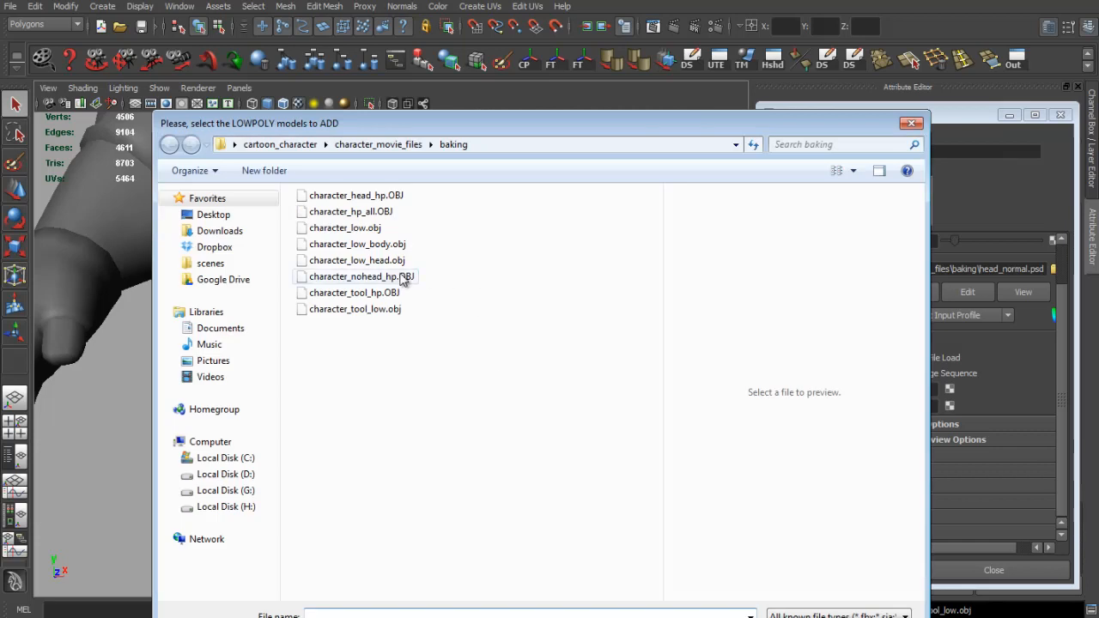
double_click(354, 310)
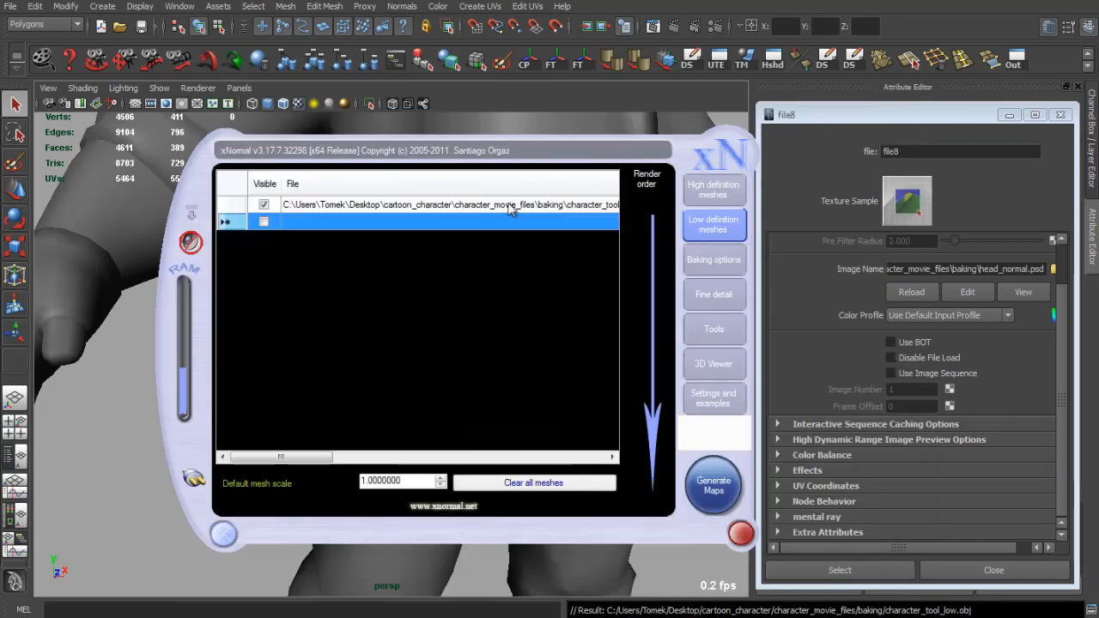
Set the high definition tool mesh's smooth normals to Average normals.
click(712, 189)
click(538, 210)
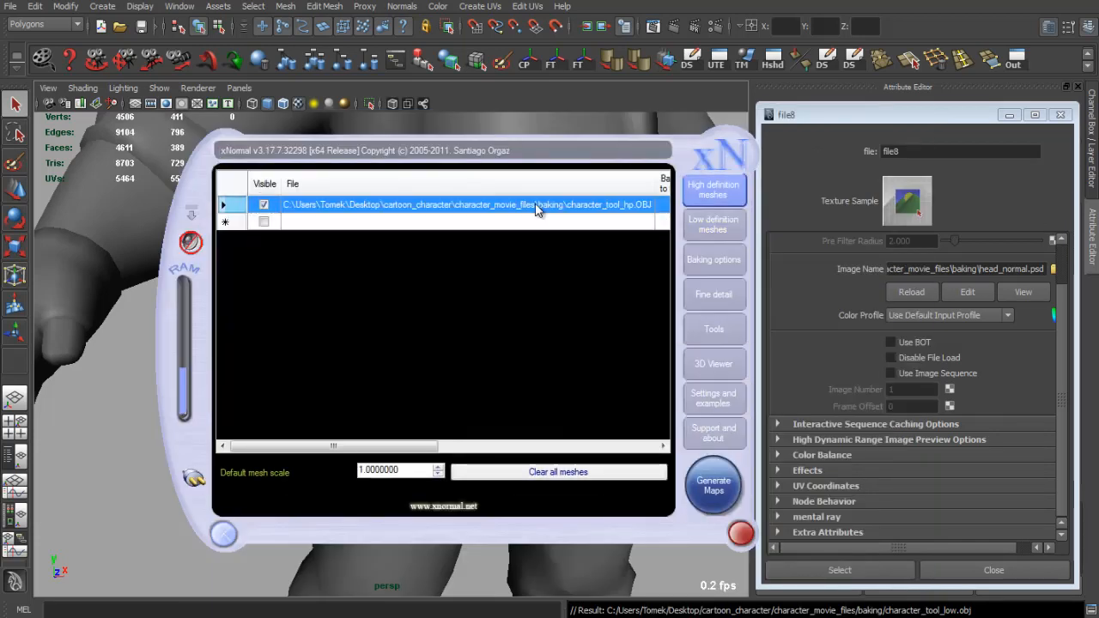
drag(414, 448, 631, 449)
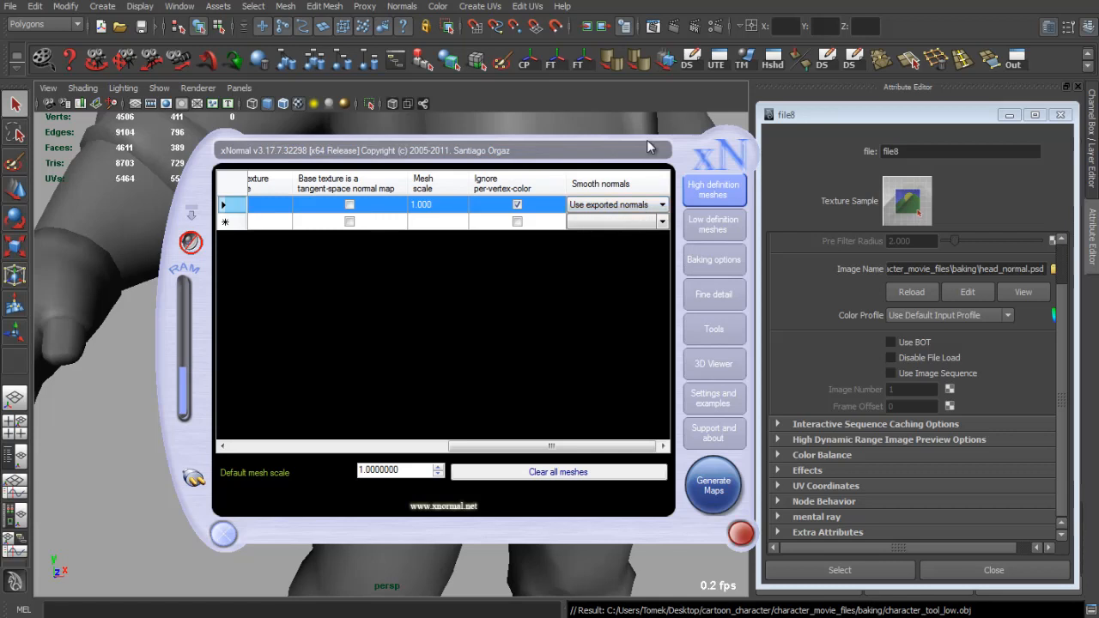
drag(648, 148, 659, 158)
click(673, 217)
click(608, 239)
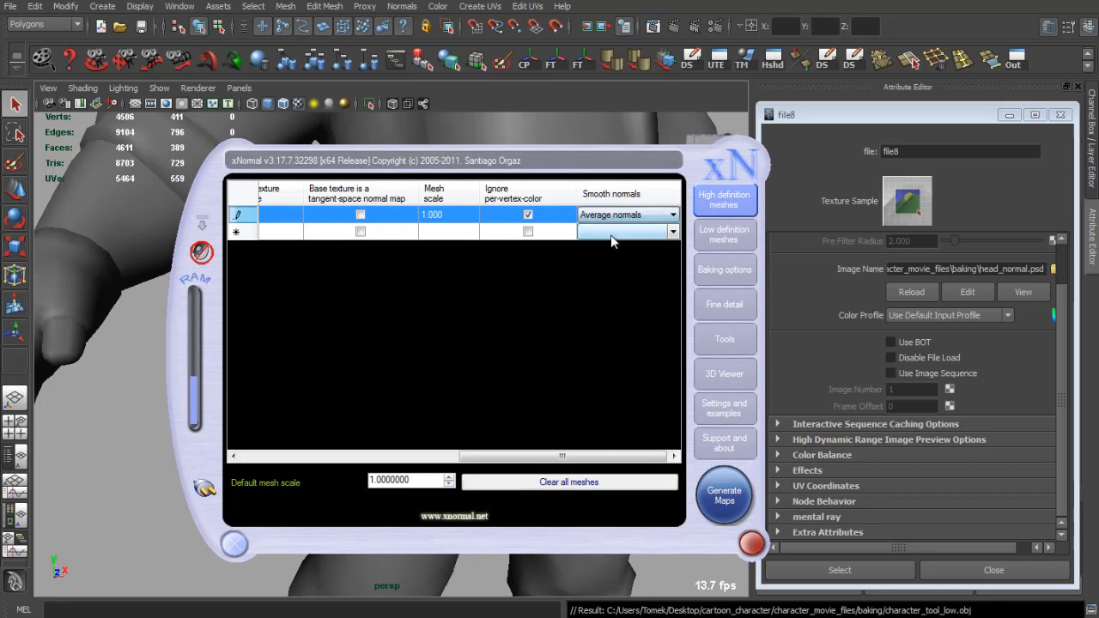
Generate the tool's normal map from the baking options and close the finished preview.
click(724, 270)
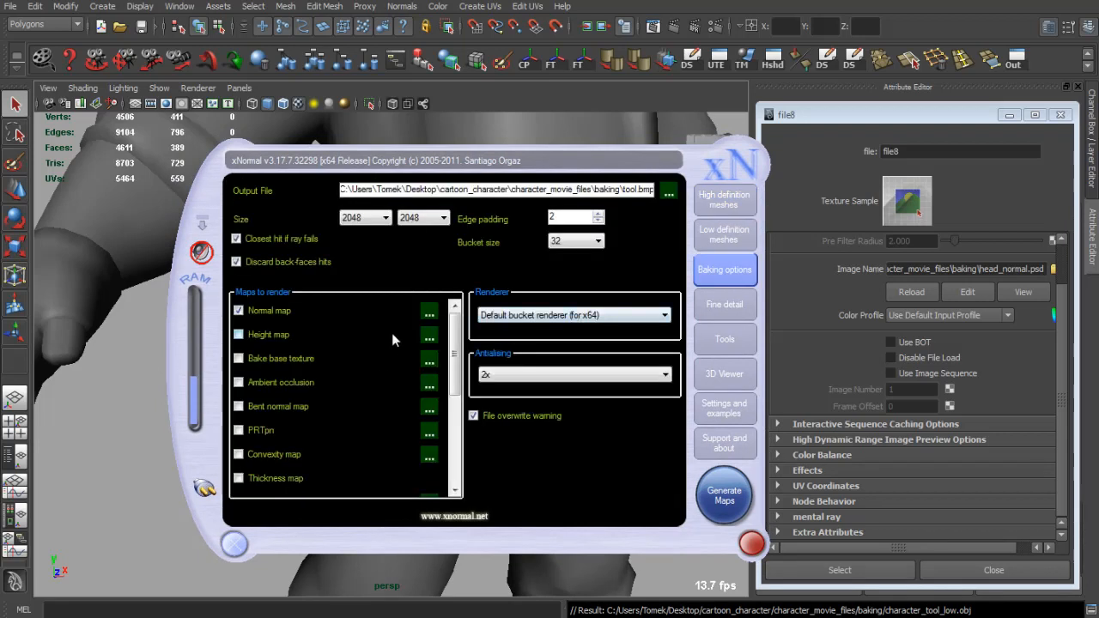
click(724, 491)
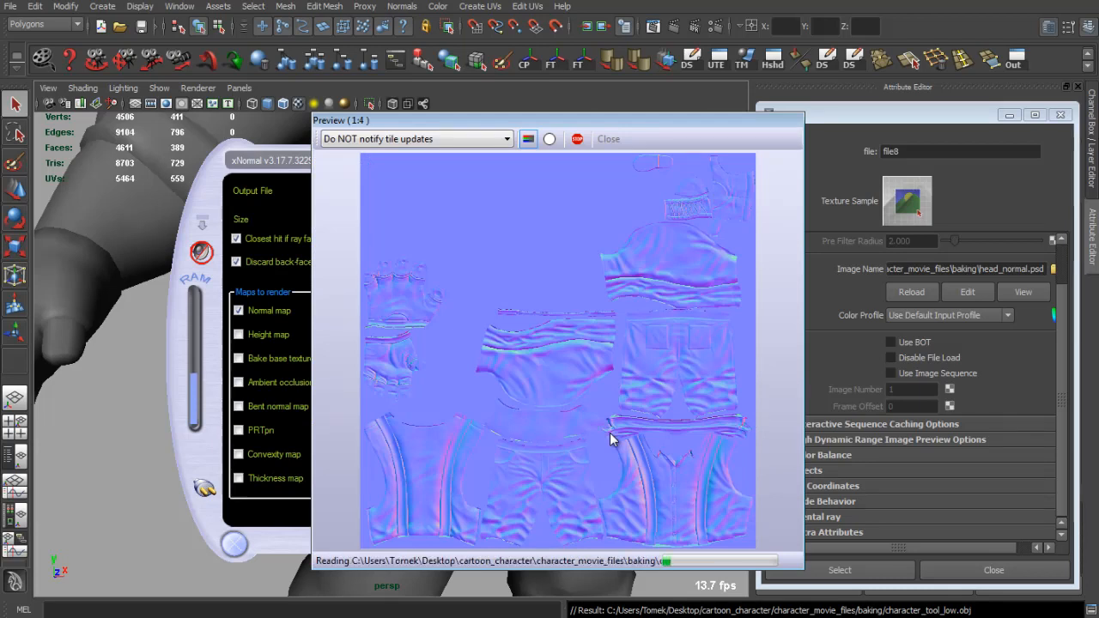
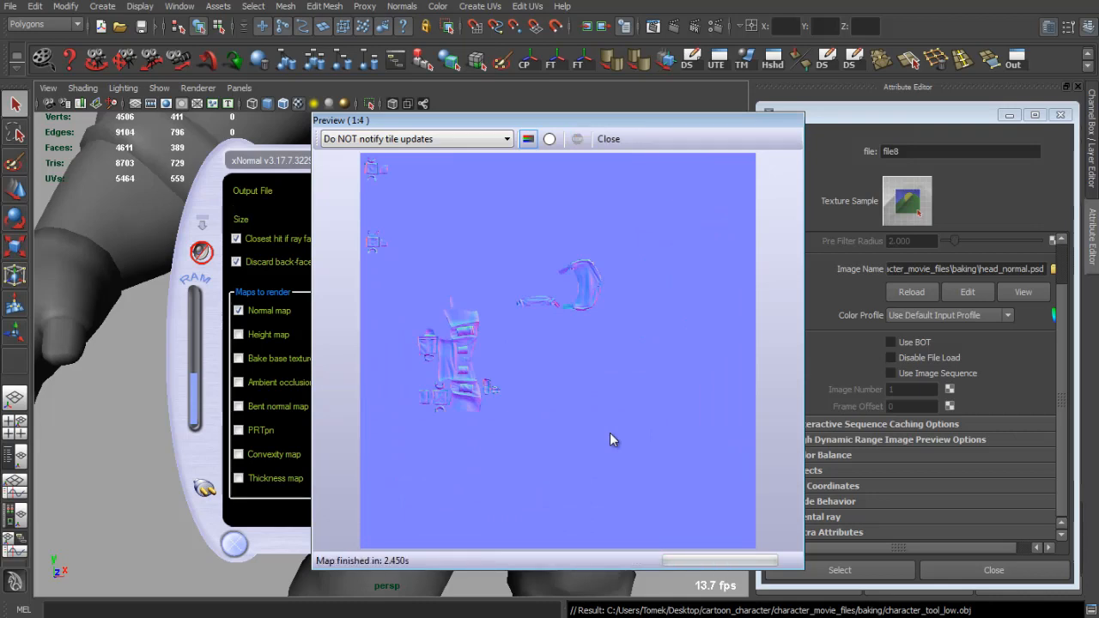
click(609, 139)
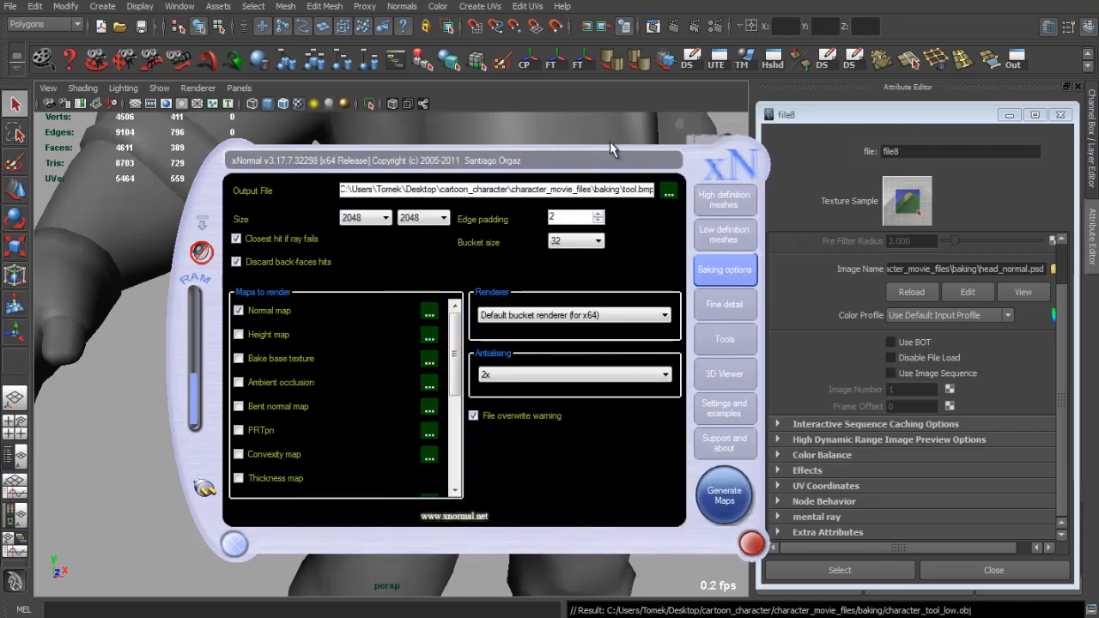
Switch to the Windows Explorer window, go to the Desktop folder, and reposition and widen the window.
key(alt+Tab)
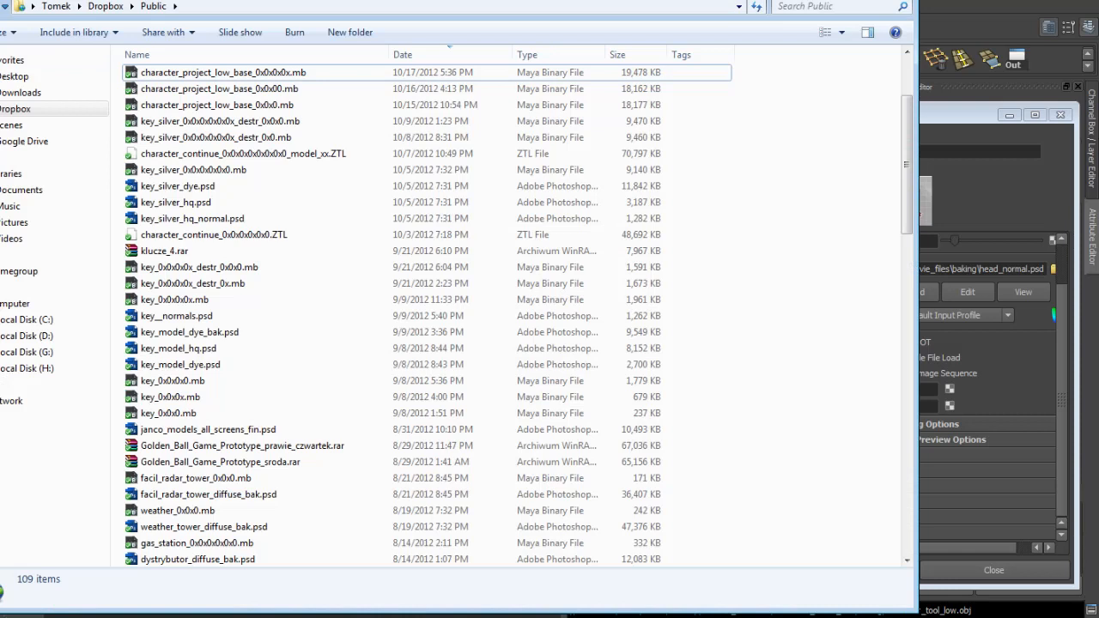
click(21, 109)
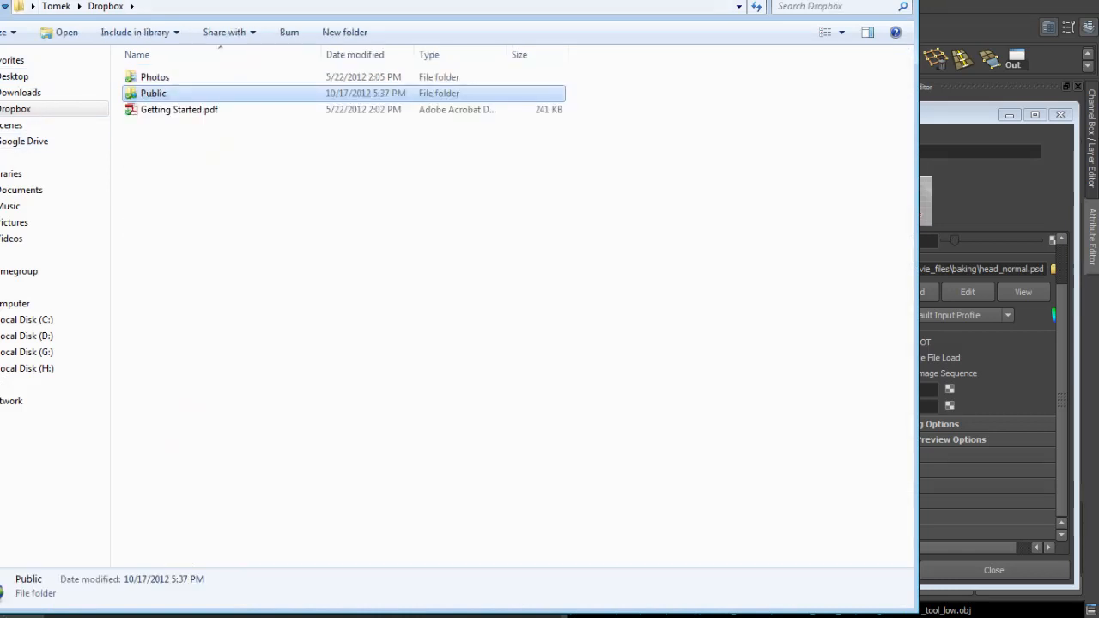
drag(0, 0, 336, 44)
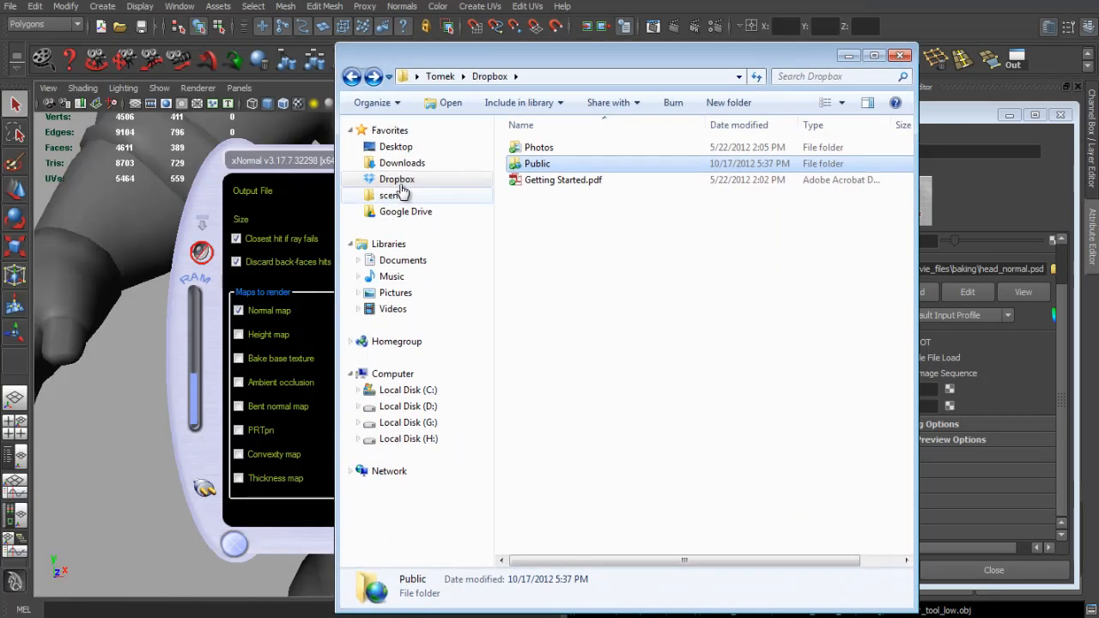
click(398, 147)
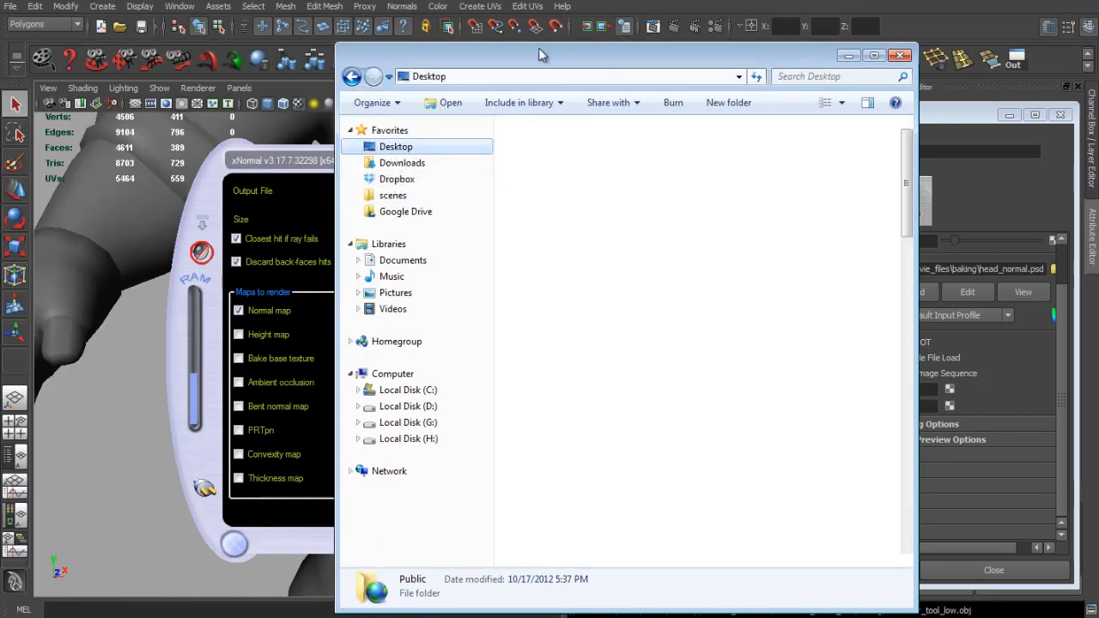
drag(539, 49, 480, 32)
drag(862, 152, 968, 152)
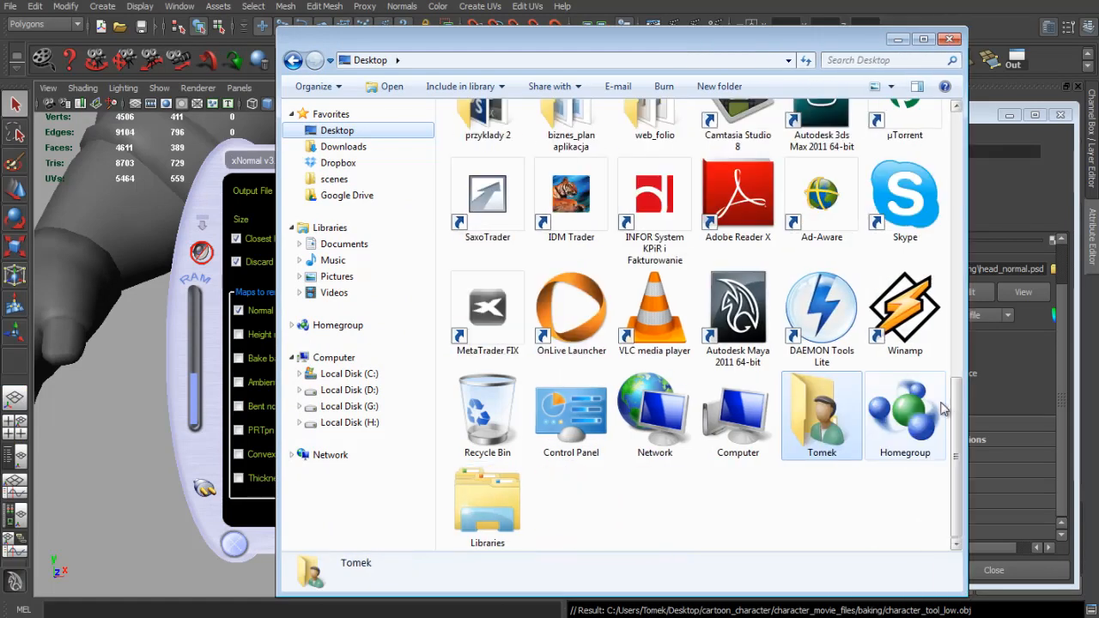
Open the baking folder inside cartoon_character\character_movie_files.
drag(956, 413, 972, 235)
click(518, 408)
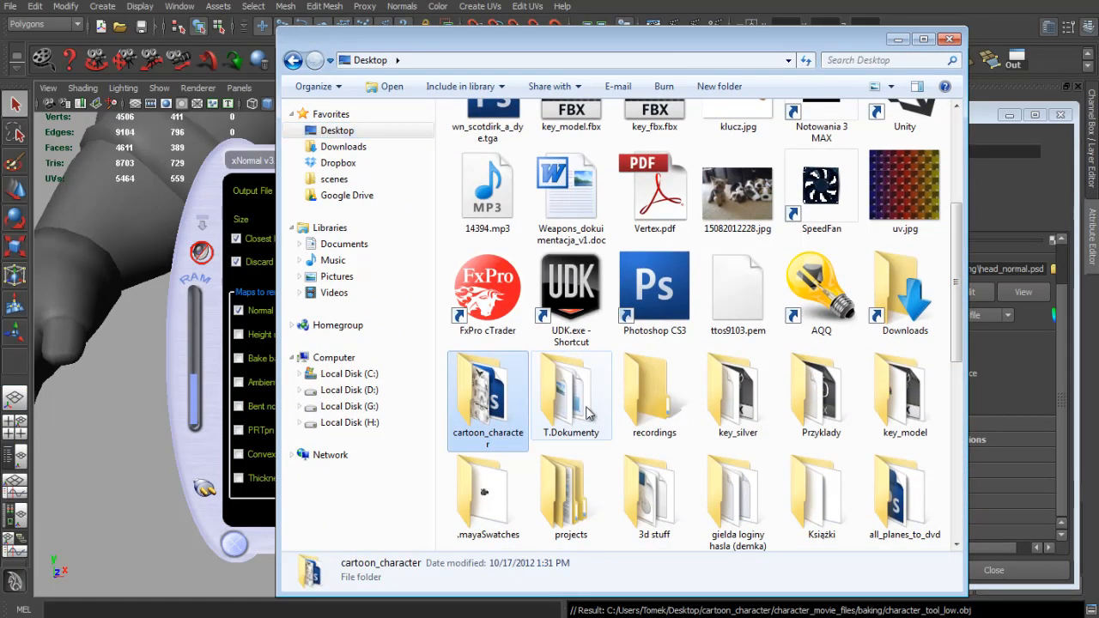
key(Return)
click(541, 134)
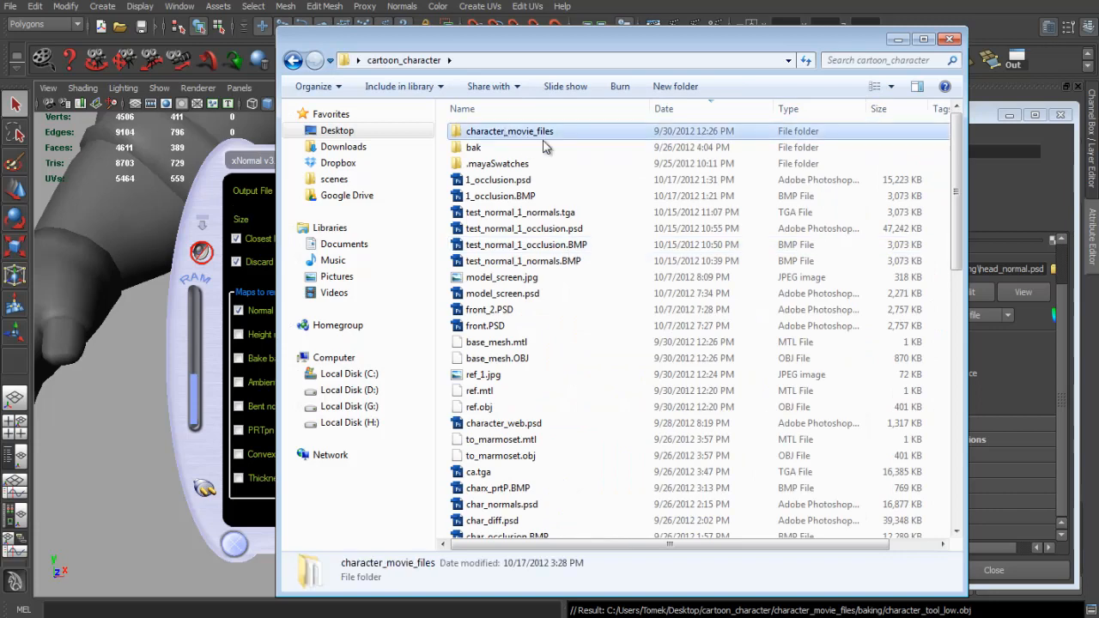
key(Return)
scroll(621, 269, down, 12)
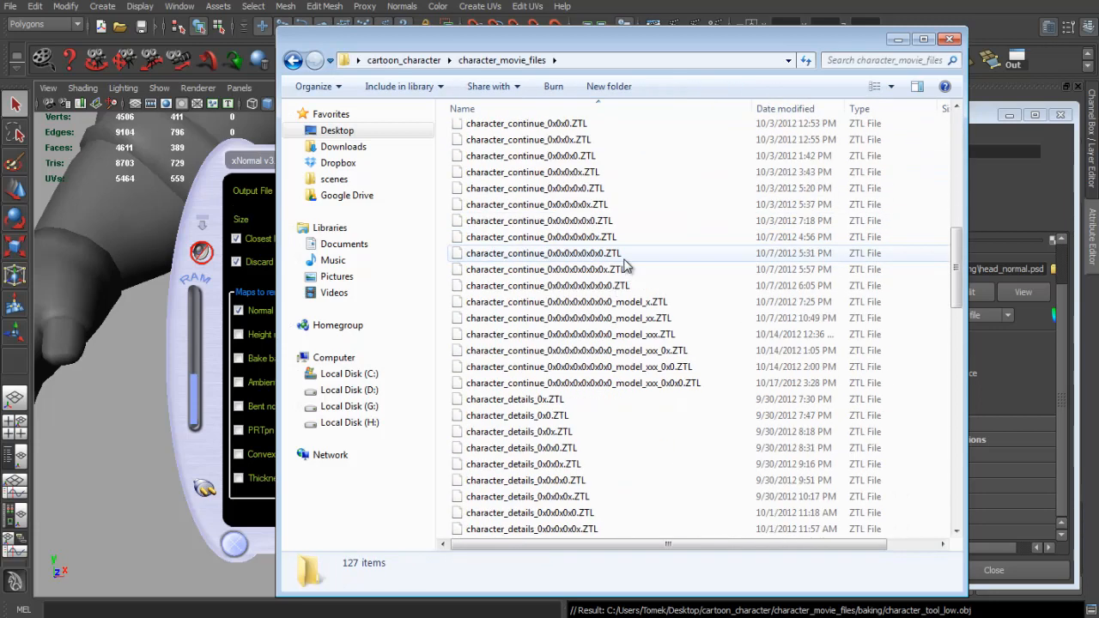
scroll(624, 268, up, 15)
click(494, 132)
key(Return)
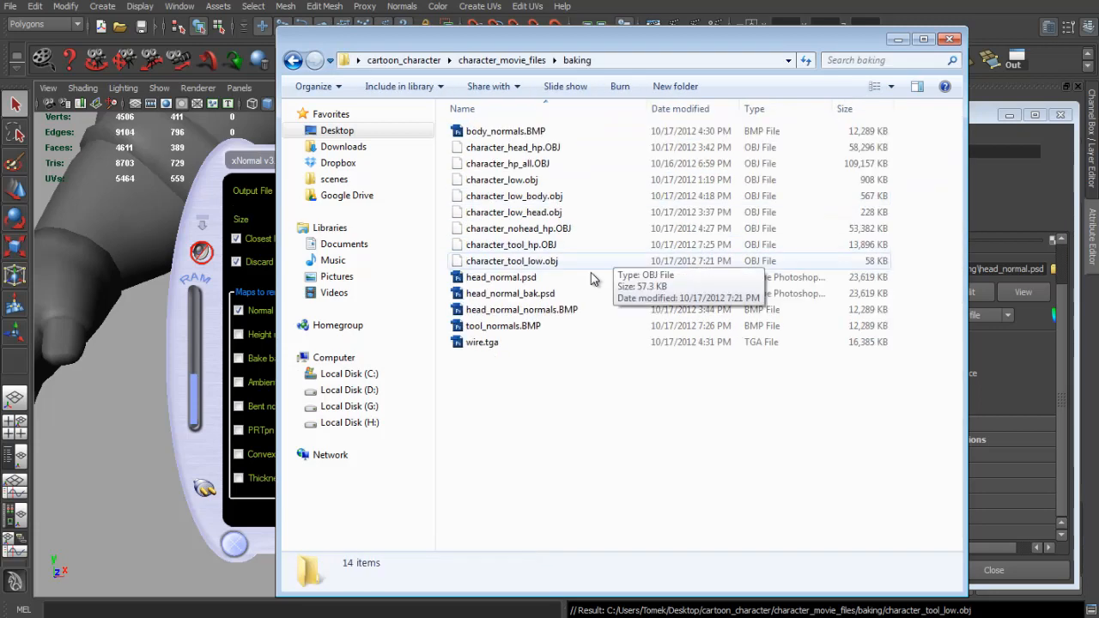
Open tool_normals.BMP in Photoshop and resize its document window to fit the workspace.
click(548, 326)
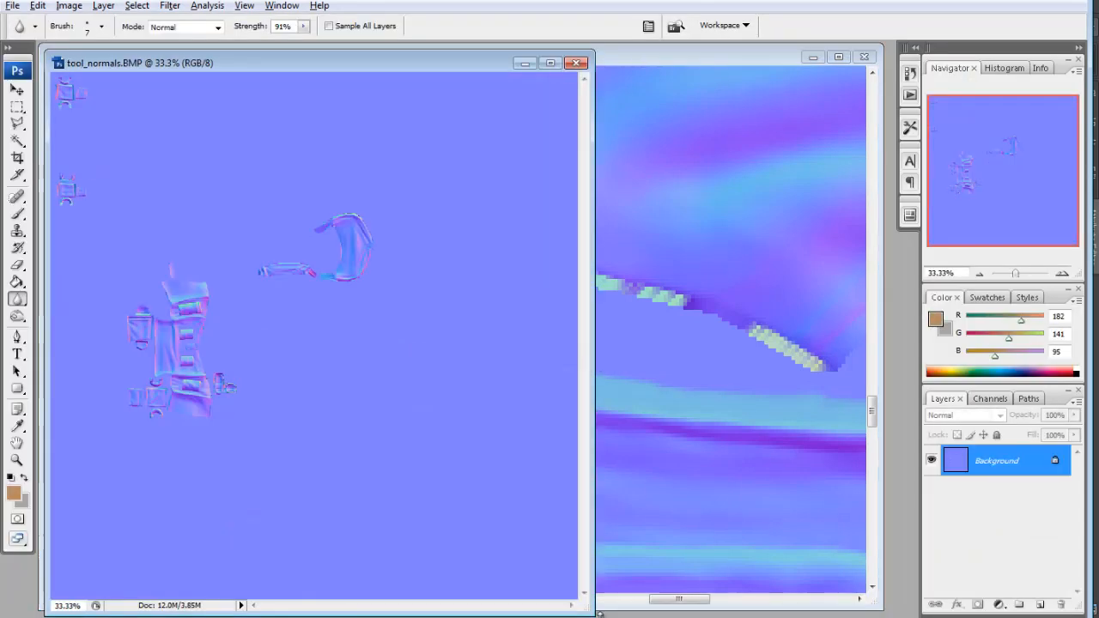
drag(599, 615, 622, 563)
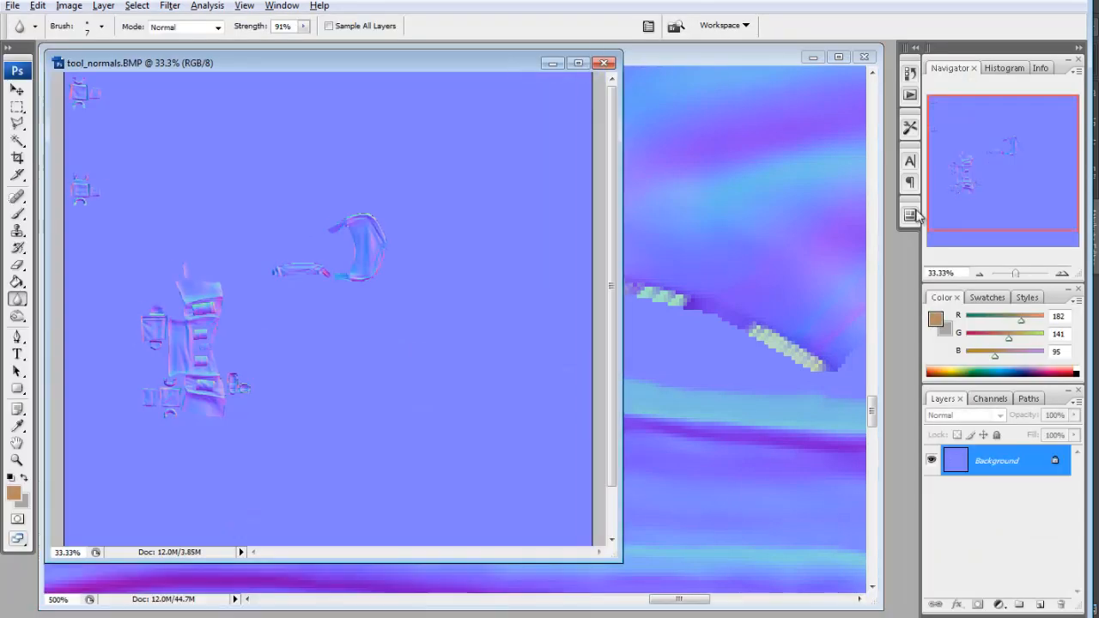
Zoom head_normal.psd out to 25% and narrow its window so the tool map's window stays reachable beside it.
click(837, 258)
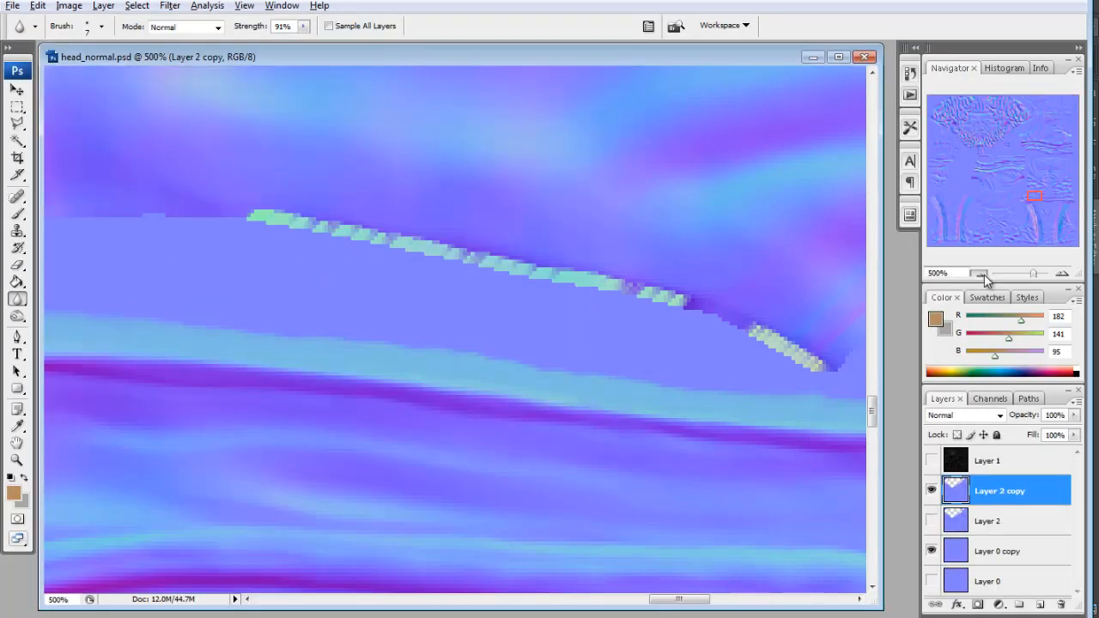
click(982, 274)
click(982, 275)
click(982, 275)
click(982, 275)
click(982, 275)
click(982, 275)
click(982, 275)
click(982, 275)
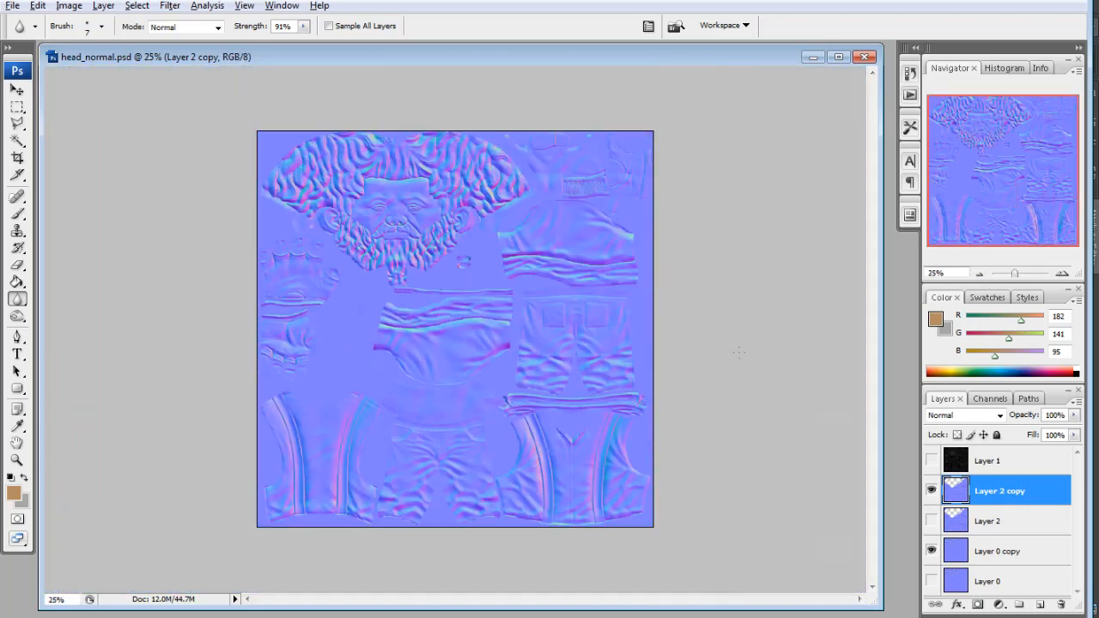
drag(41, 135, 131, 135)
Zoom tool_normals.BMP out to 25%, choose the Rectangular Marquee tool and bring head_normal.psd back to the front.
click(79, 141)
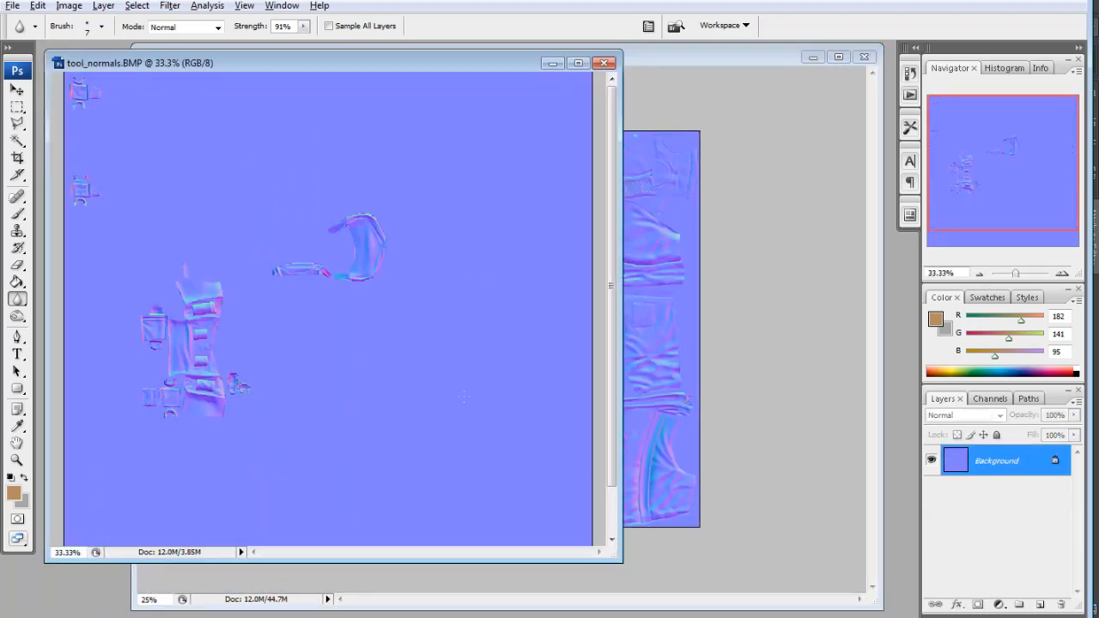
click(982, 274)
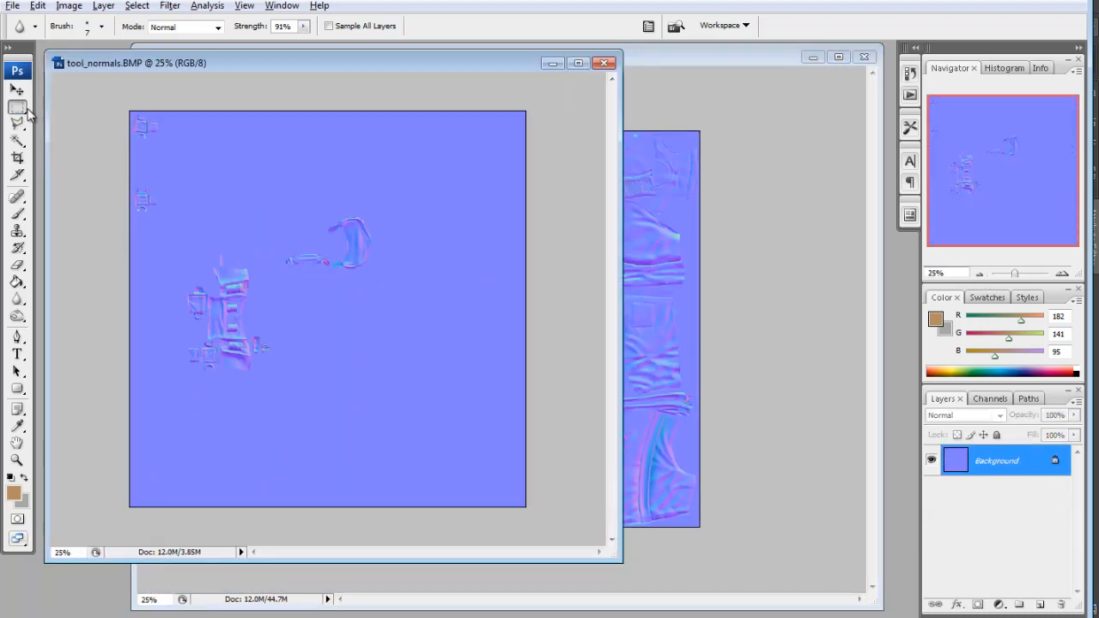
click(734, 341)
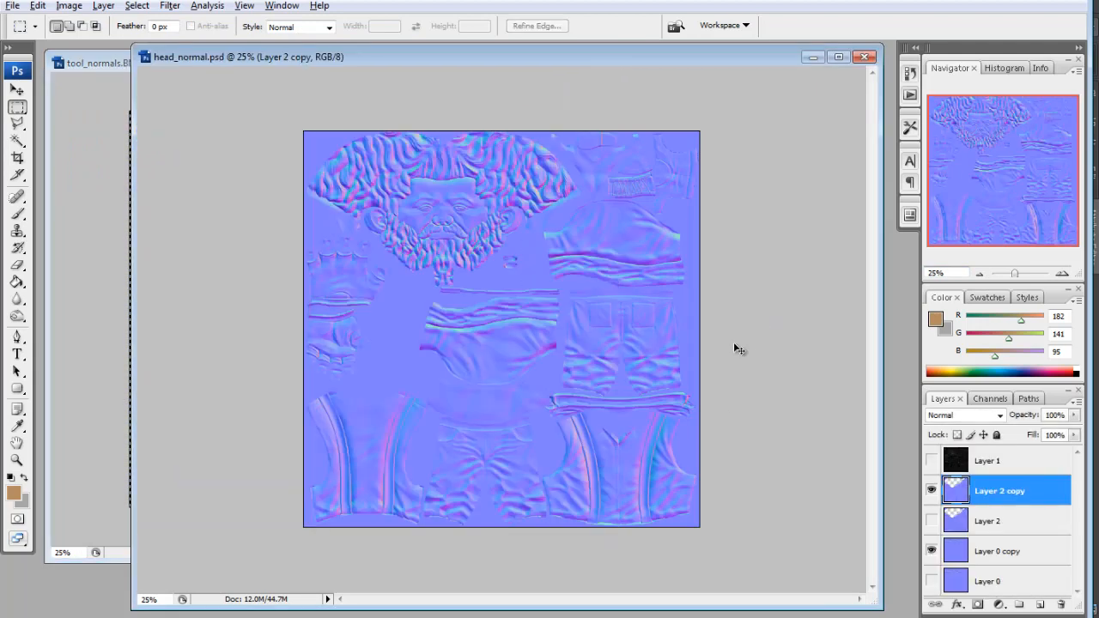
Paste the copied tool map into head_normal.psd and select its flat background with the Magic Wand at tolerance 0.
key(ctrl+v)
click(1063, 274)
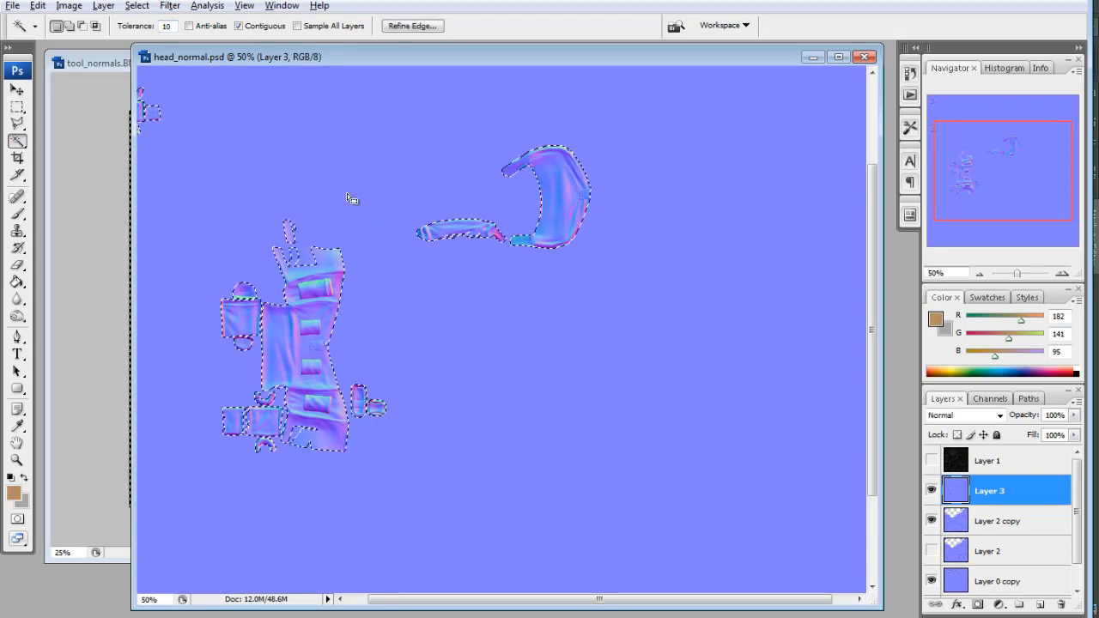
key(Return)
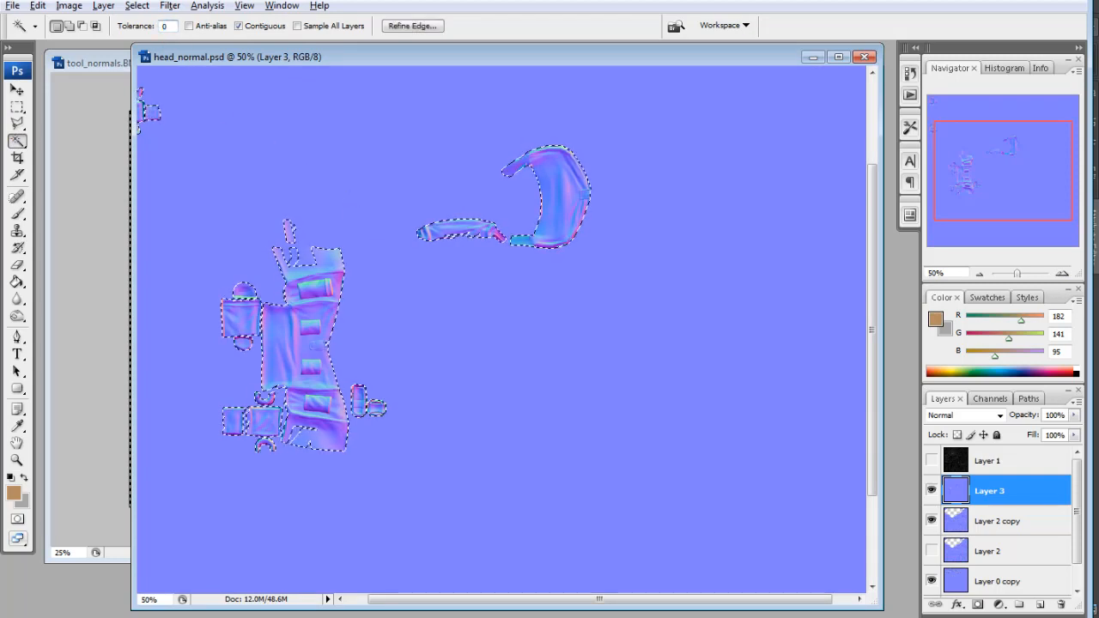
click(309, 157)
Show the UV wireframe in Layer 1 and check the selection edges around the small pouch parts and curved strap pieces.
drag(950, 177, 911, 109)
click(1063, 274)
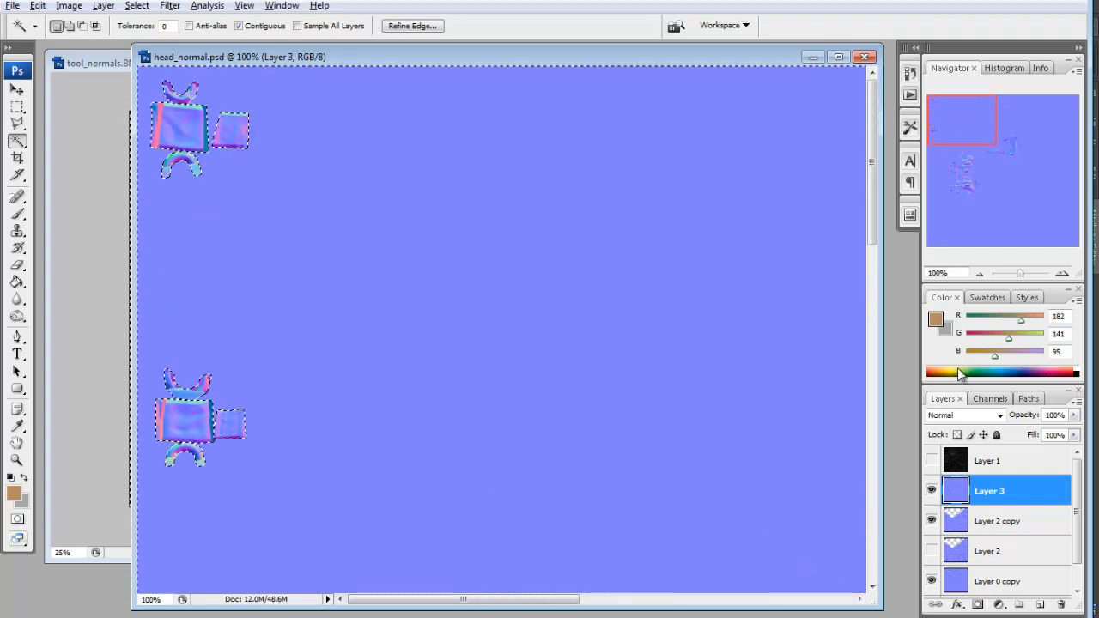
click(932, 460)
drag(991, 140, 1011, 160)
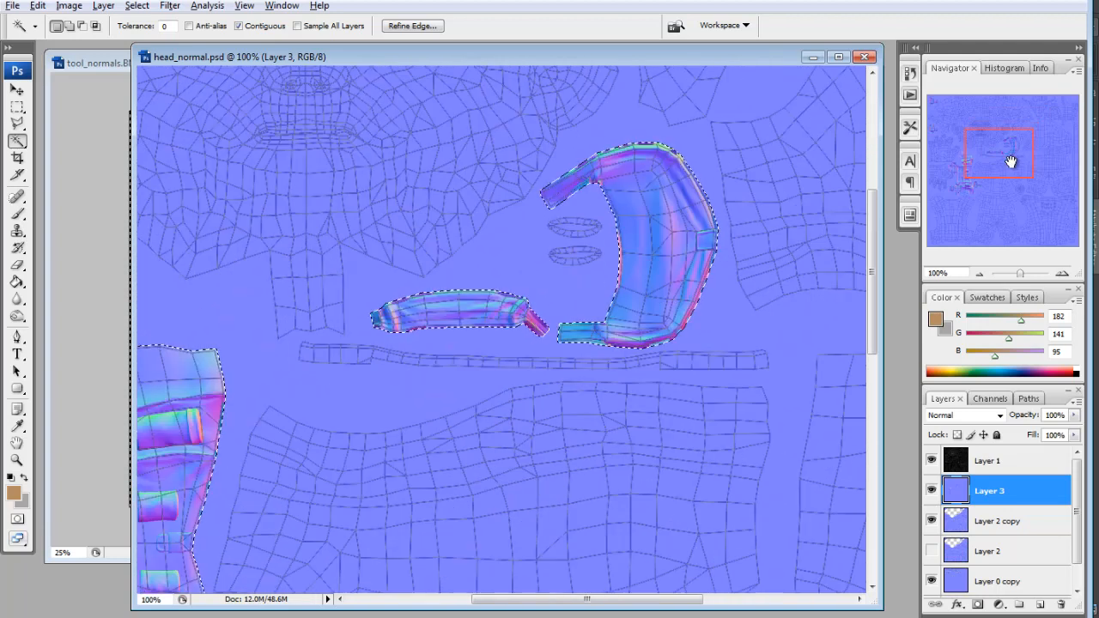
Delete the flat background around the tool pieces on Layer 3, clear the selection and hide the wireframe in Layer 1.
key(Delete)
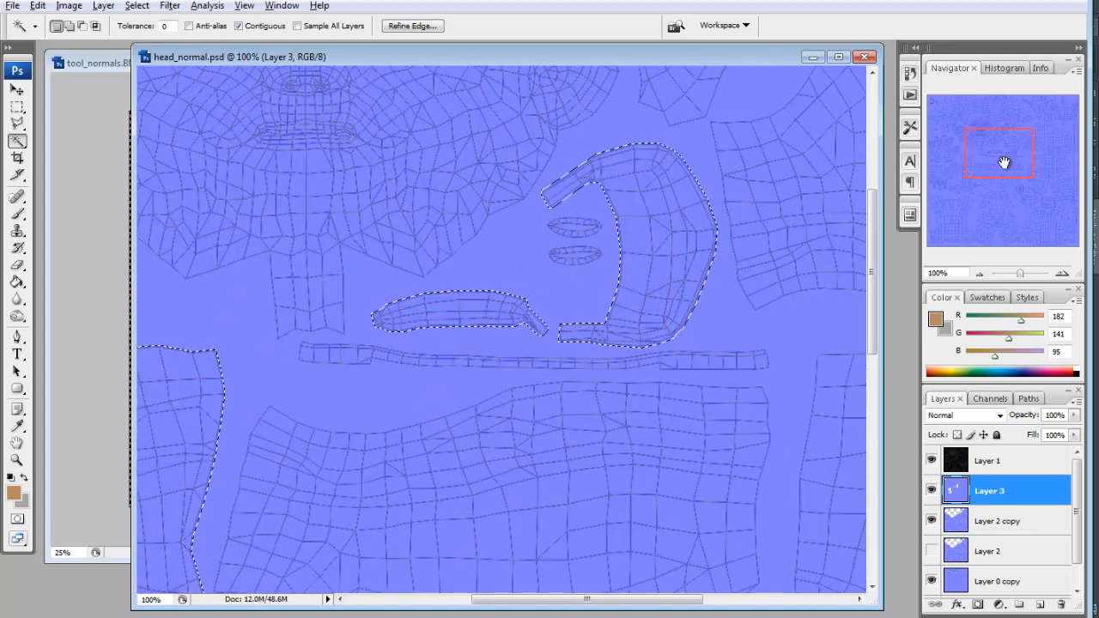
key(ctrl+z)
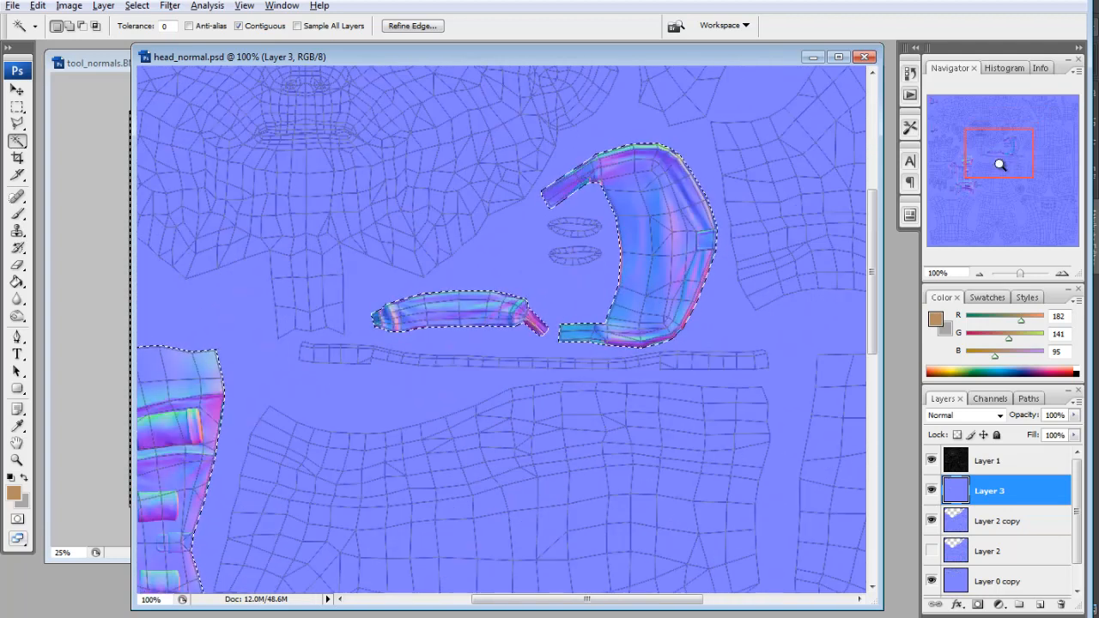
key(ctrl+shift+i)
key(Delete)
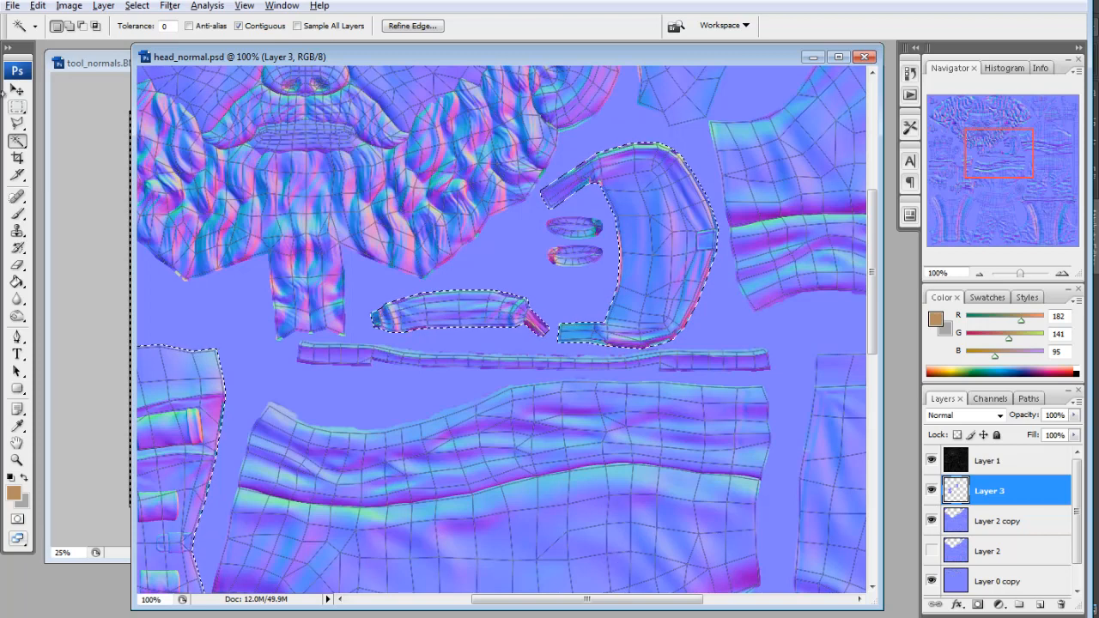
click(18, 107)
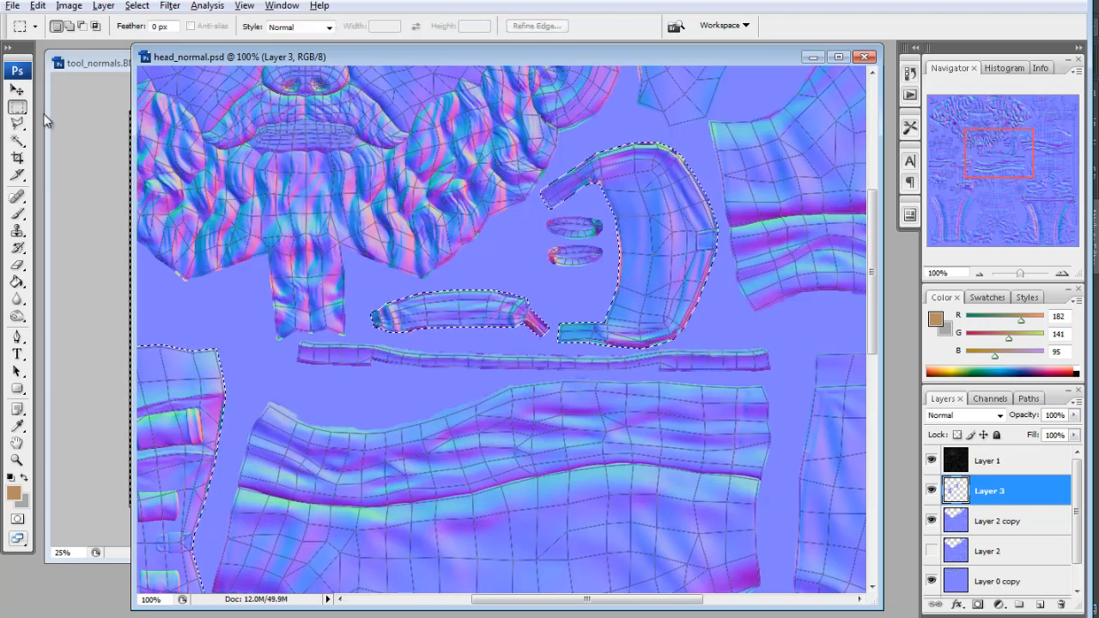
click(931, 462)
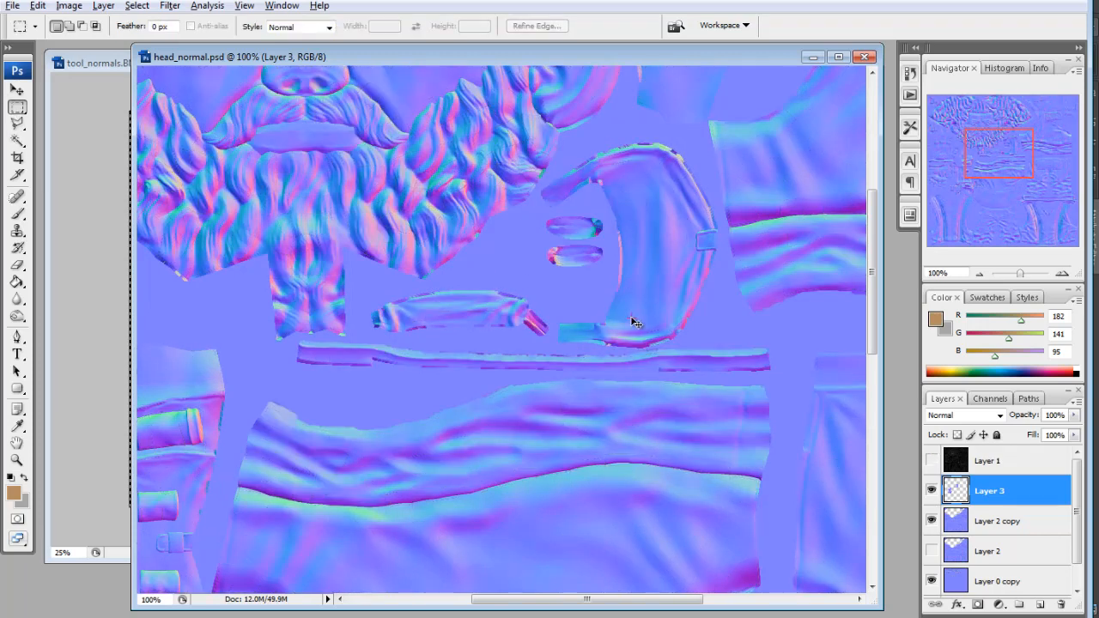
Switch to Maya, reload the head_normal.psd texture in the file8 node and deselect the tool pouch.
key(alt+Tab)
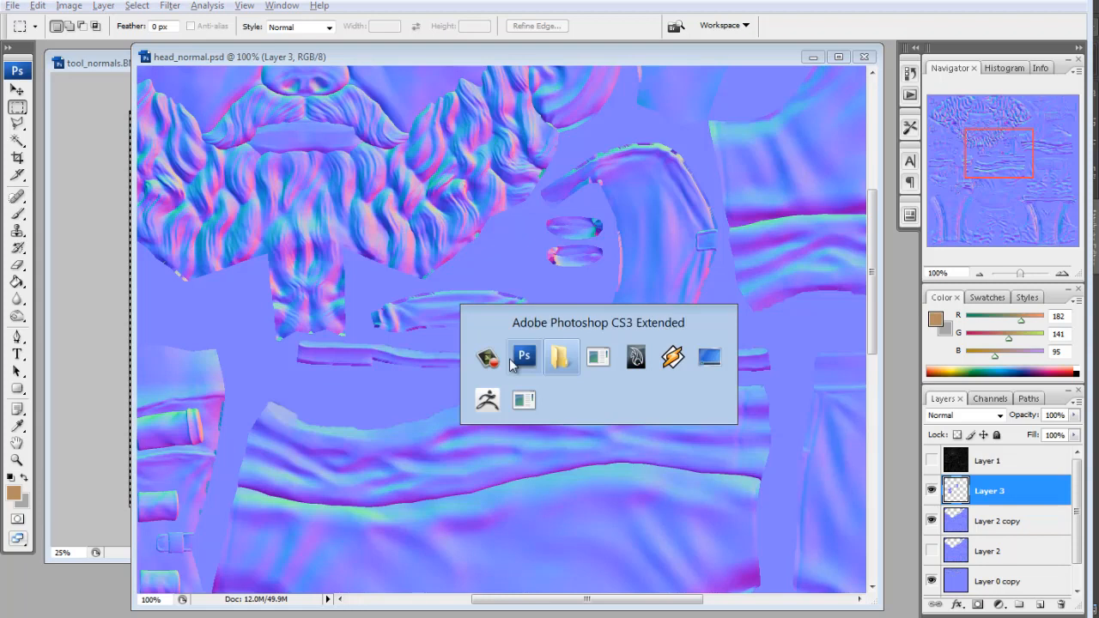
click(635, 359)
alt+drag(515, 314, 667, 181)
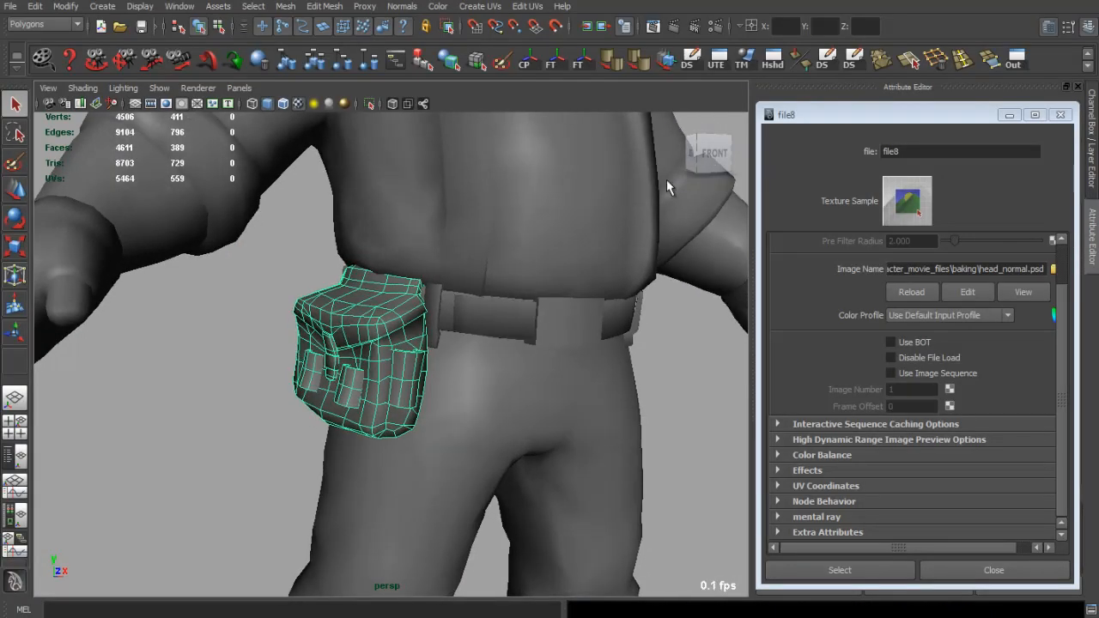
click(910, 289)
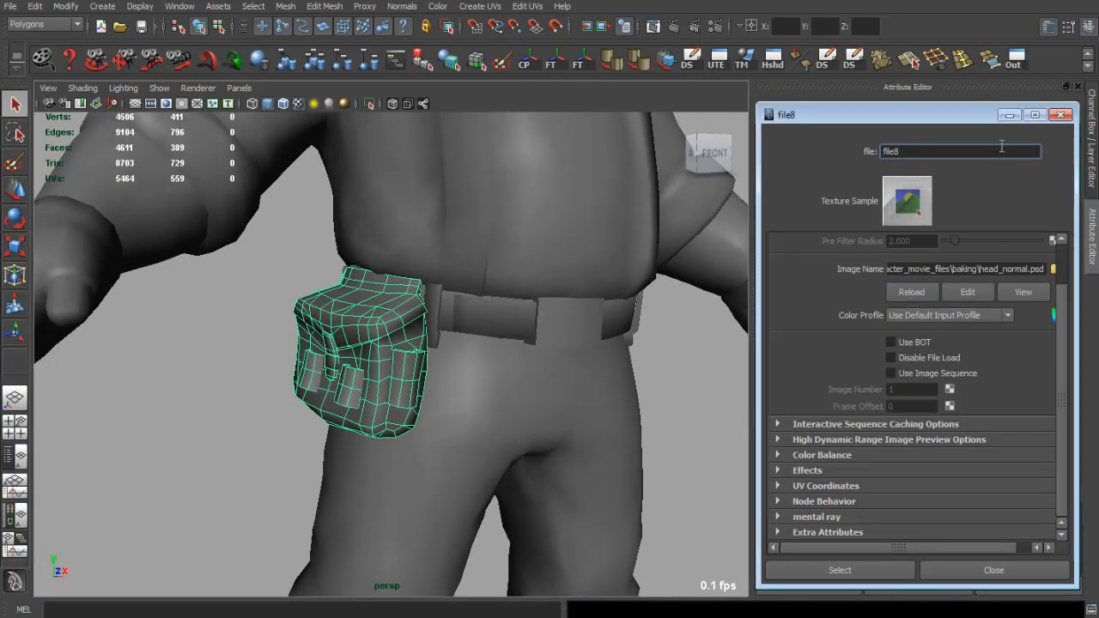
alt+drag(484, 309, 448, 306)
click(659, 387)
Examine the whole character with the reloaded normal map in the high-quality viewport from several angles.
alt+drag(503, 352, 257, 313)
scroll(438, 302, down, 4)
alt+middle_drag(437, 302, 450, 456)
alt+drag(468, 279, 399, 274)
alt+right_drag(399, 274, 447, 300)
alt+drag(370, 309, 573, 280)
alt+right_drag(574, 280, 564, 373)
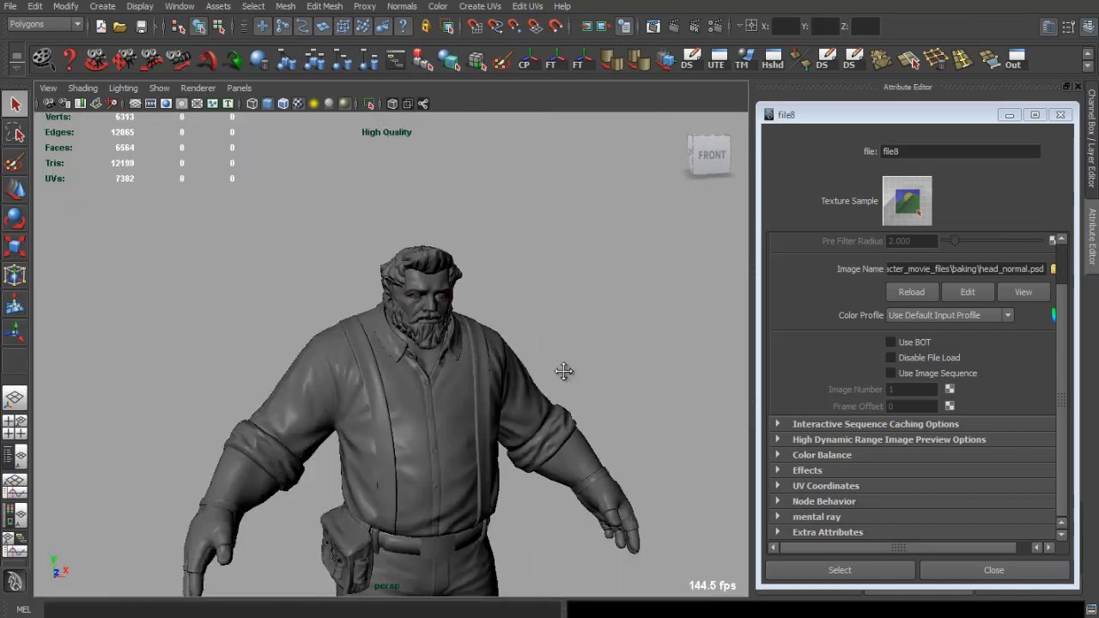
alt+middle_drag(565, 372, 552, 297)
alt+drag(548, 302, 572, 313)
Examine the tool pouch's flap, strap, side pockets and edges up close for normal map errors.
alt+right_drag(572, 312, 601, 456)
alt+middle_drag(601, 456, 559, 301)
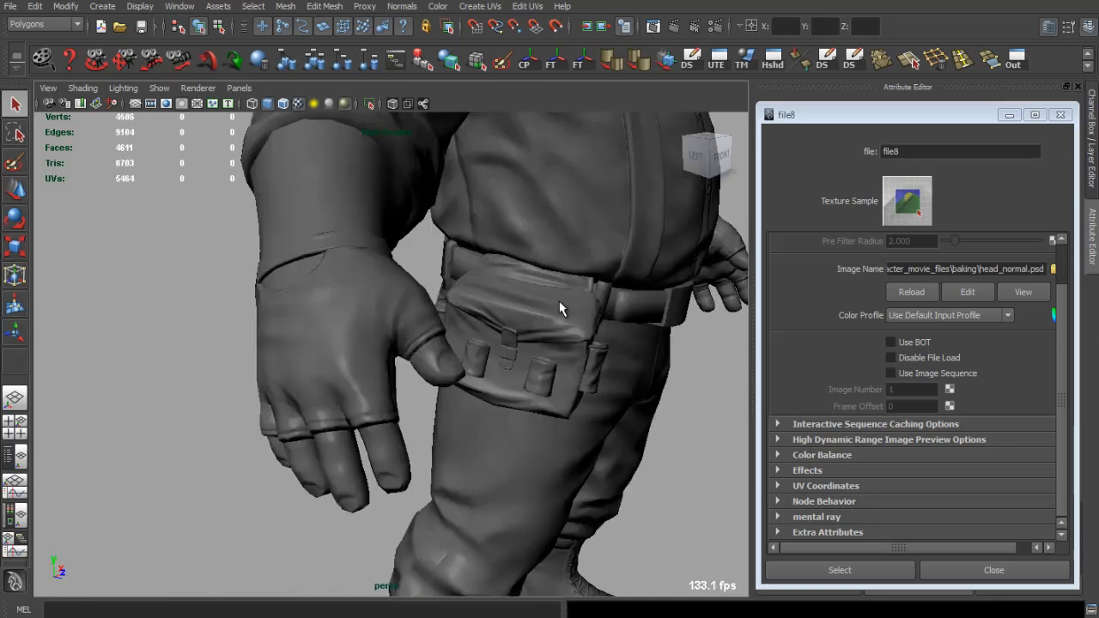
alt+drag(560, 300, 468, 331)
alt+right_drag(468, 333, 469, 320)
alt+middle_drag(469, 320, 558, 300)
alt+drag(559, 300, 427, 348)
alt+right_drag(427, 348, 377, 344)
alt+drag(378, 344, 444, 332)
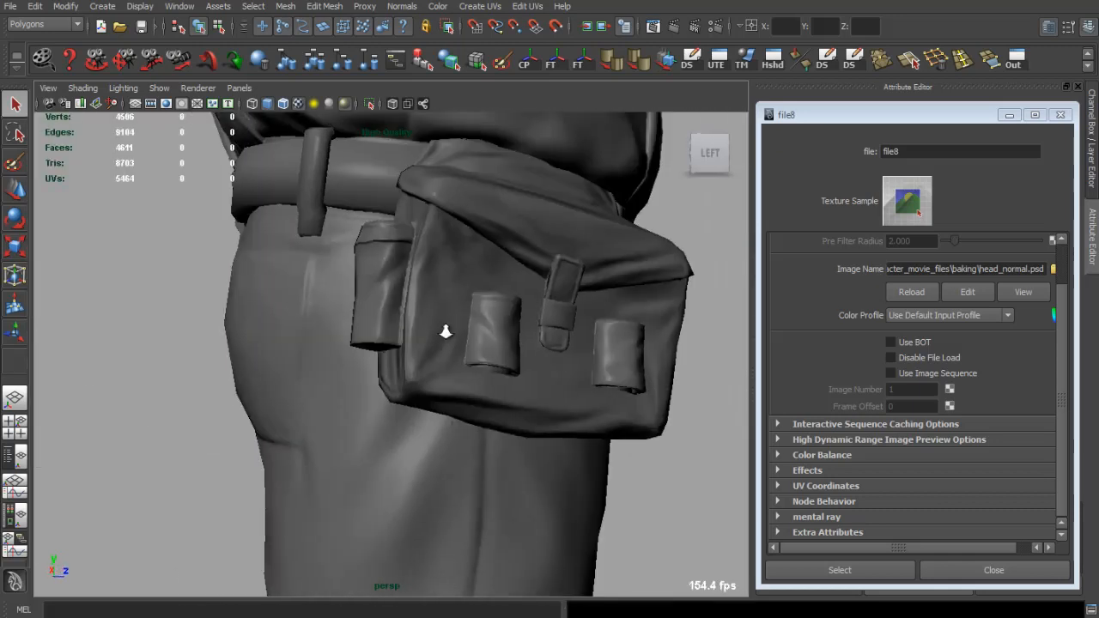
alt+right_drag(444, 331, 524, 339)
alt+middle_drag(524, 339, 452, 356)
alt+drag(451, 355, 455, 359)
alt+right_drag(455, 359, 319, 318)
alt+drag(319, 319, 370, 286)
scroll(287, 299, up, 4)
scroll(325, 322, down, 6)
alt+right_drag(369, 286, 449, 344)
alt+drag(449, 344, 515, 336)
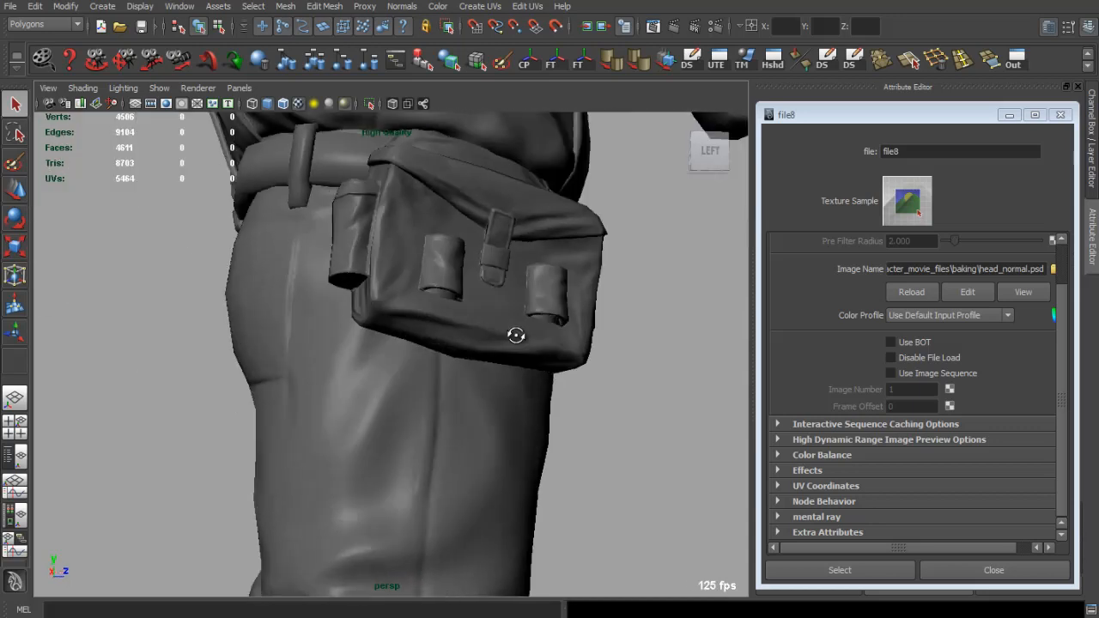
alt+right_drag(515, 336, 626, 366)
alt+drag(626, 365, 300, 380)
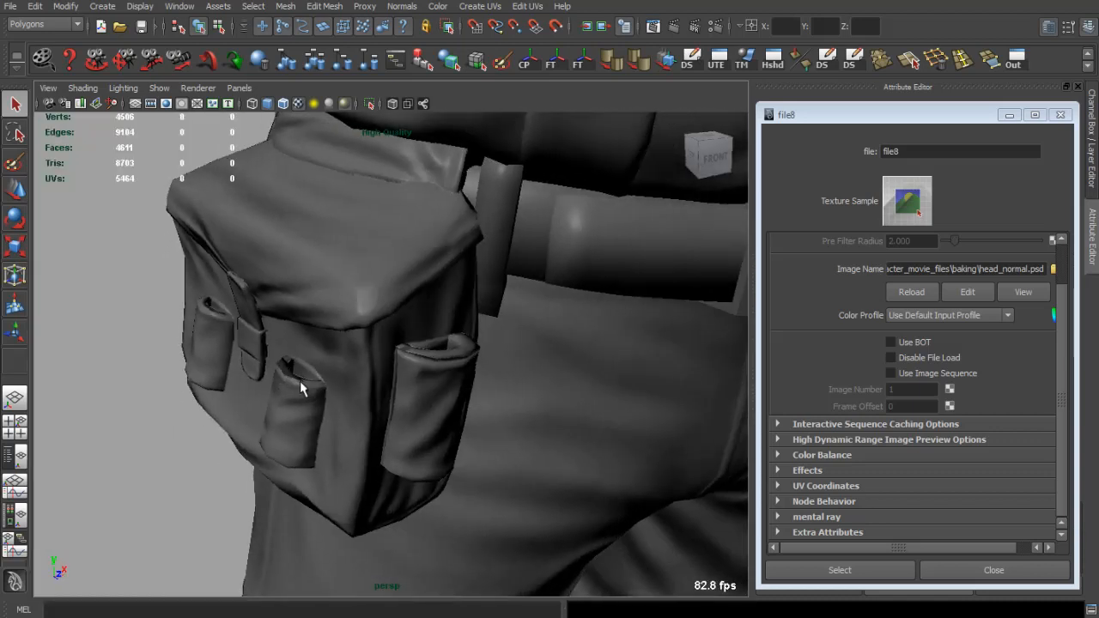
Select the faces across the front of the belt, between the tool pouch and the buckle.
scroll(445, 375, down, 8)
alt+drag(429, 386, 427, 408)
alt+middle_drag(427, 407, 415, 386)
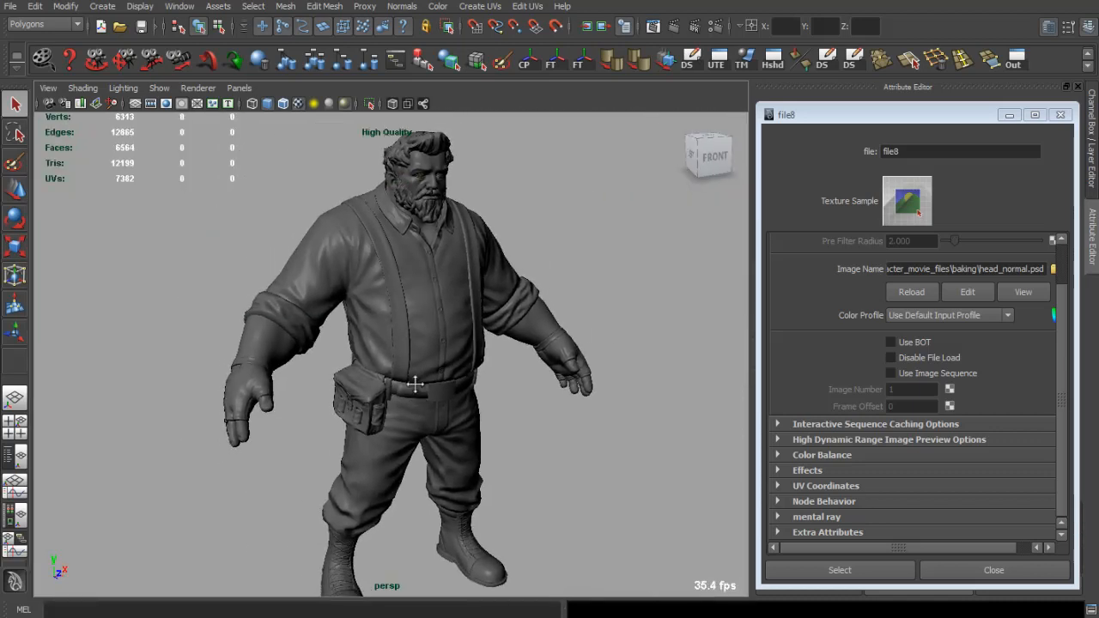
alt+drag(415, 386, 427, 390)
alt+right_drag(427, 389, 476, 381)
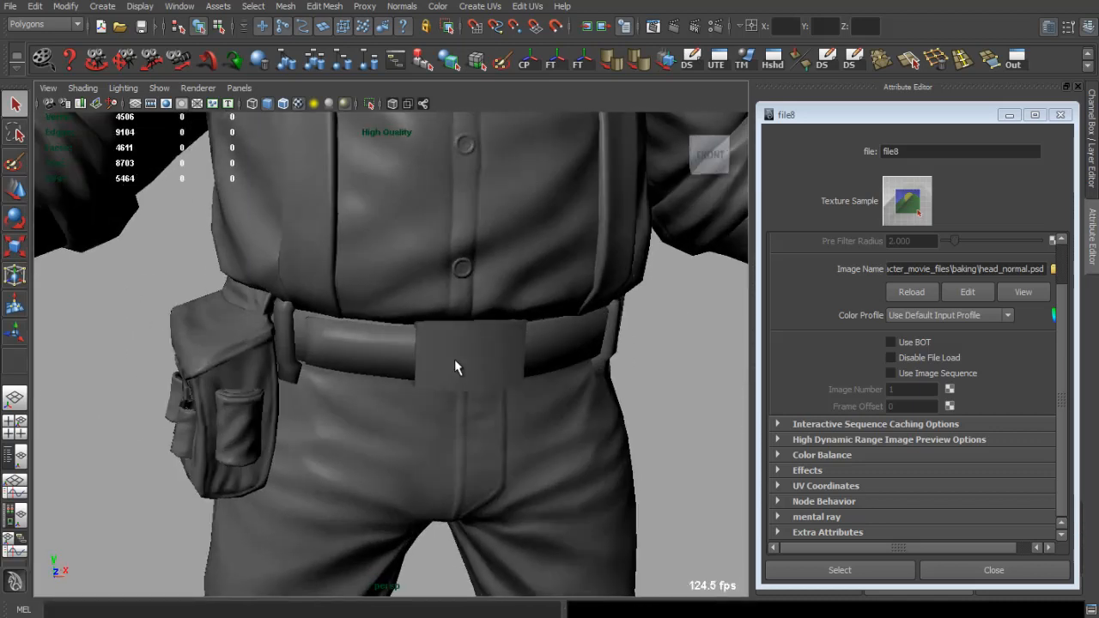
alt+drag(455, 359, 480, 361)
right_drag(406, 351, 406, 386)
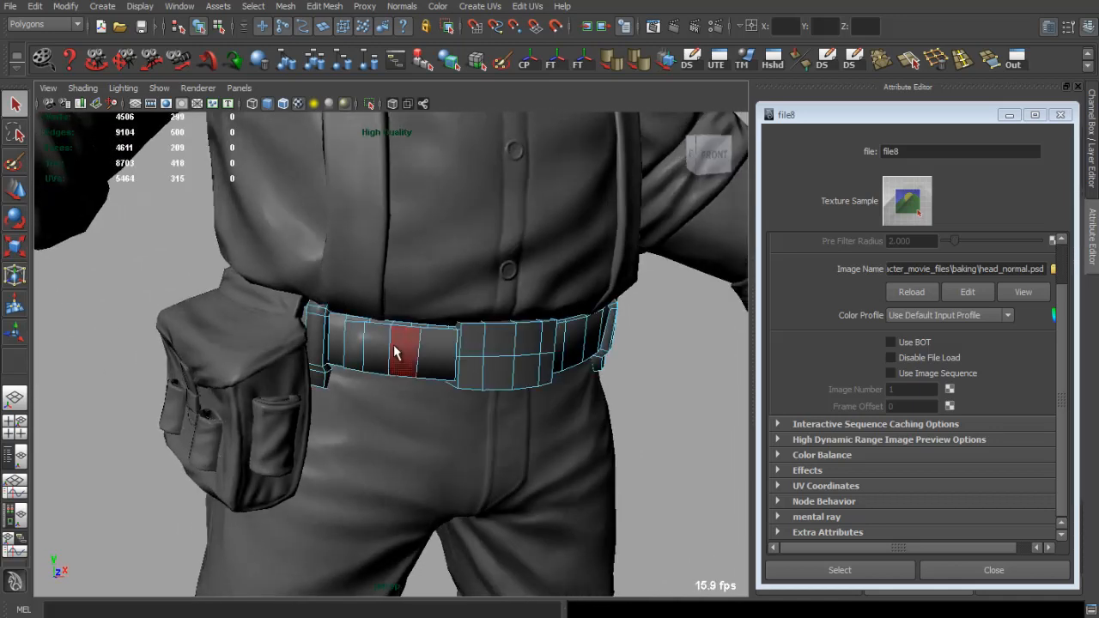
drag(353, 331, 493, 363)
Examine the belt around the waist and in proportion to the full figure, and clear the face selection.
alt+right_drag(493, 363, 469, 336)
alt+middle_drag(469, 336, 458, 353)
alt+drag(440, 344, 319, 352)
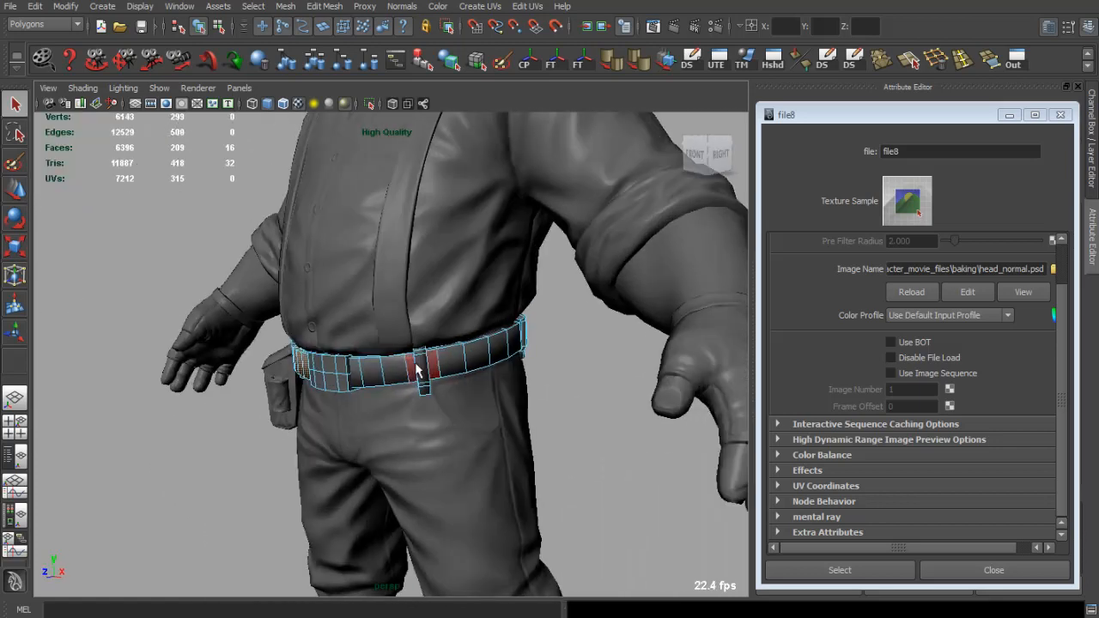
alt+drag(418, 369, 611, 369)
scroll(437, 347, down, 6)
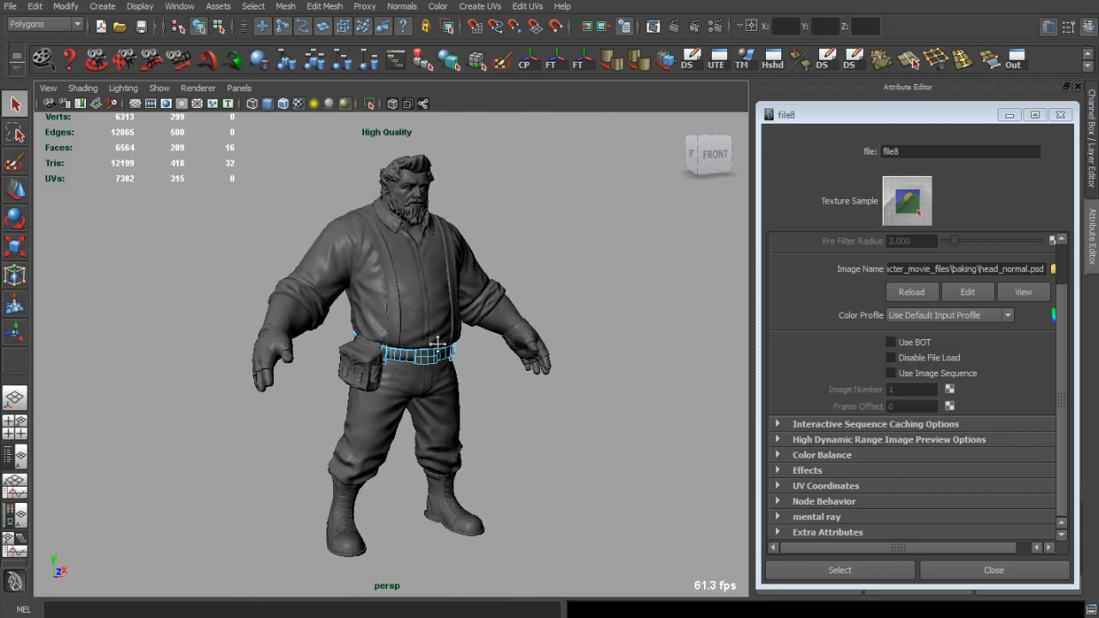
alt+drag(437, 347, 424, 352)
alt+right_drag(425, 352, 504, 360)
click(503, 378)
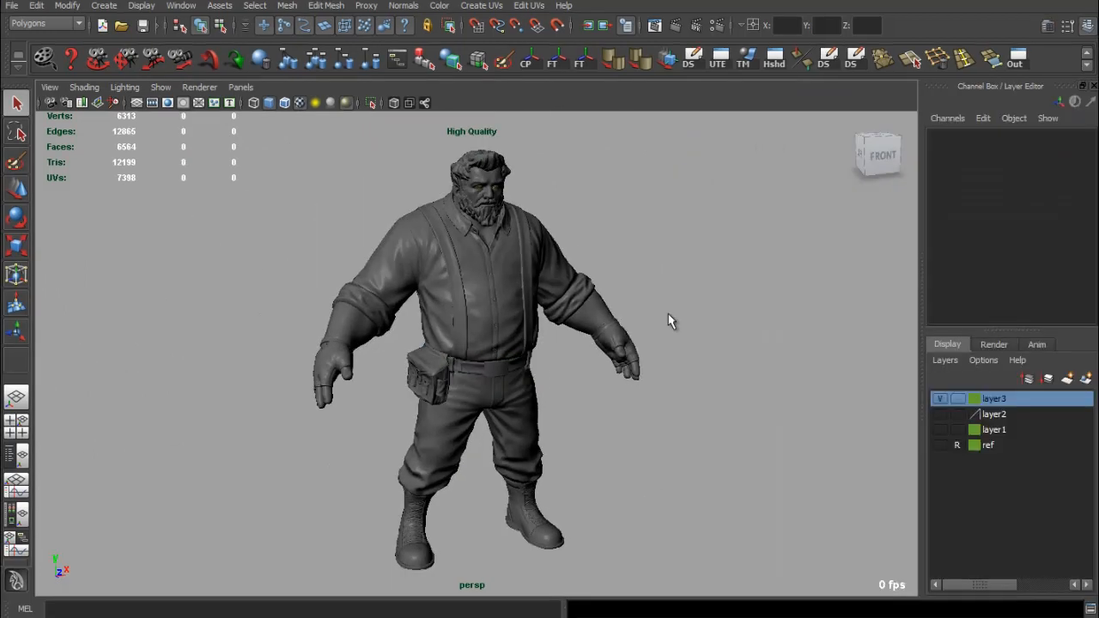
Examine the normal-mapped belt and buckle up close, along with the bearded face and eyes.
alt+drag(667, 319, 524, 273)
scroll(635, 364, up, 8)
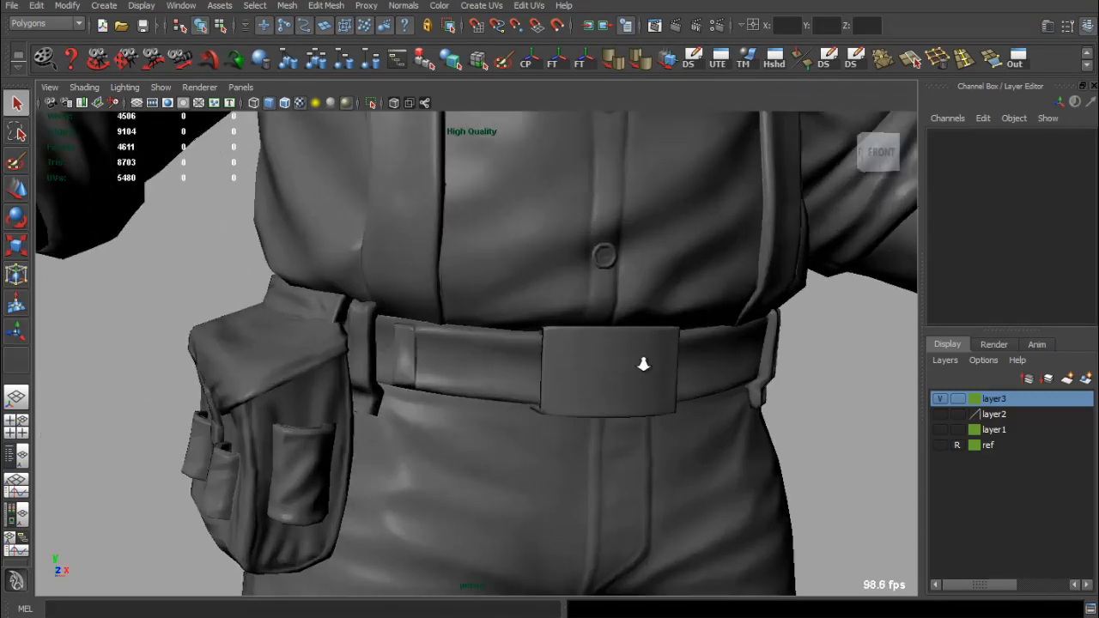
mouse_move(509, 352)
alt+mouse_down()
mouse_move(380, 361)
mouse_move(541, 375)
mouse_move(499, 359)
alt+mouse_up()
alt+drag(493, 365, 485, 415)
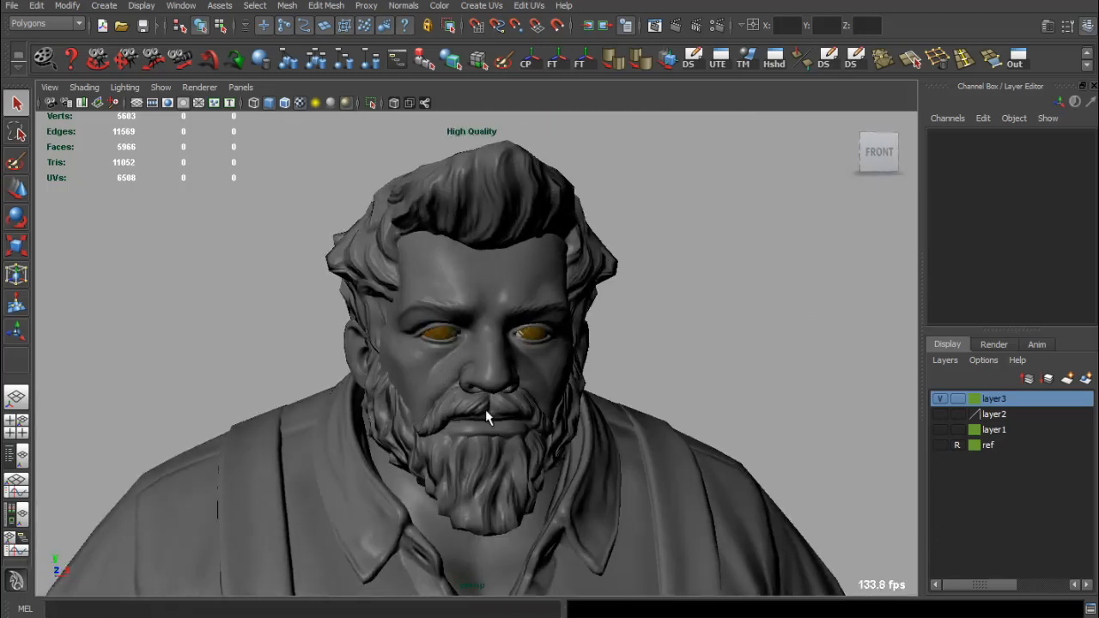
Examine the gloved hand, trousers and boots up close and review the complete character from the front and sides.
alt+right_drag(485, 415, 446, 382)
alt+middle_drag(524, 398, 530, 274)
alt+middle_drag(542, 455, 562, 297)
alt+drag(562, 297, 668, 321)
alt+right_drag(668, 321, 767, 376)
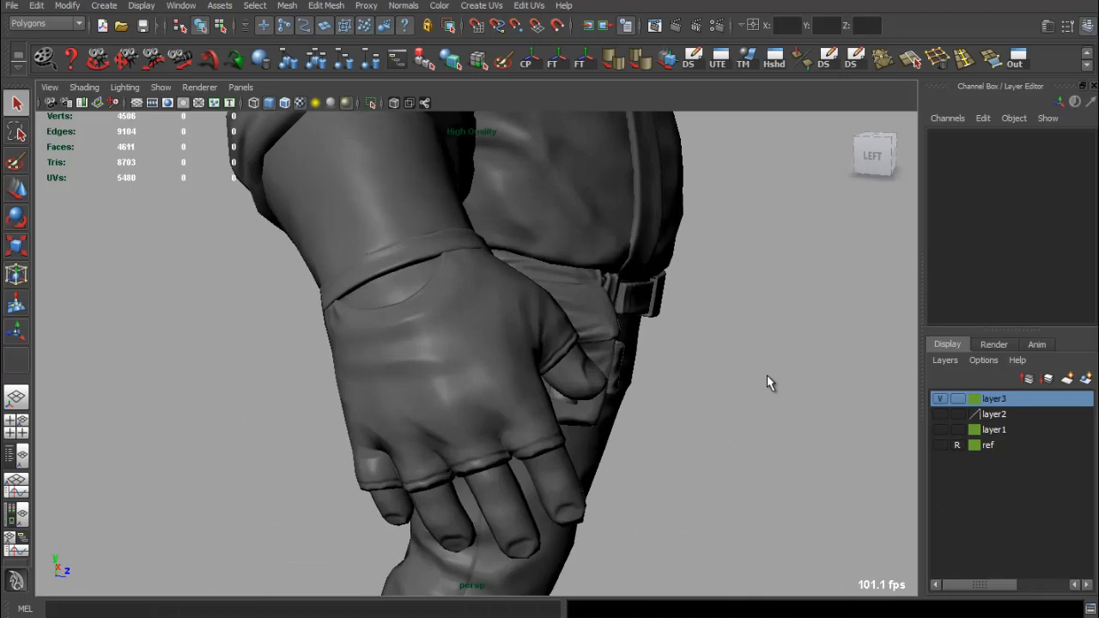
alt+drag(767, 376, 667, 342)
alt+right_drag(666, 342, 575, 301)
alt+middle_drag(652, 351, 655, 279)
alt+drag(568, 296, 446, 289)
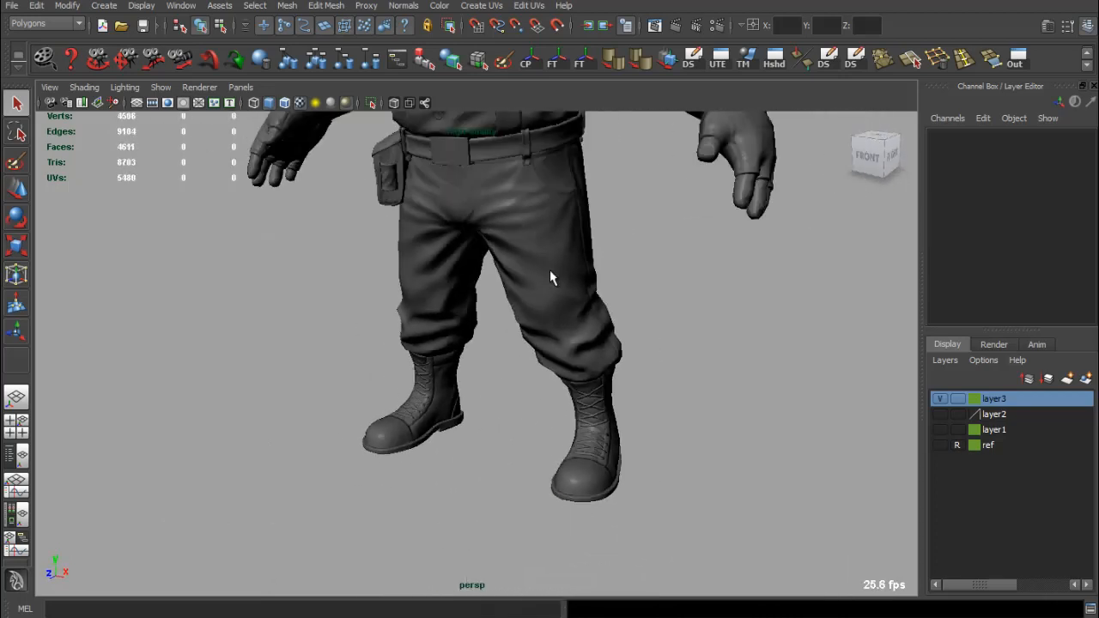
mouse_move(558, 376)
alt+mouse_down()
mouse_move(574, 346)
mouse_move(570, 361)
alt+mouse_up()
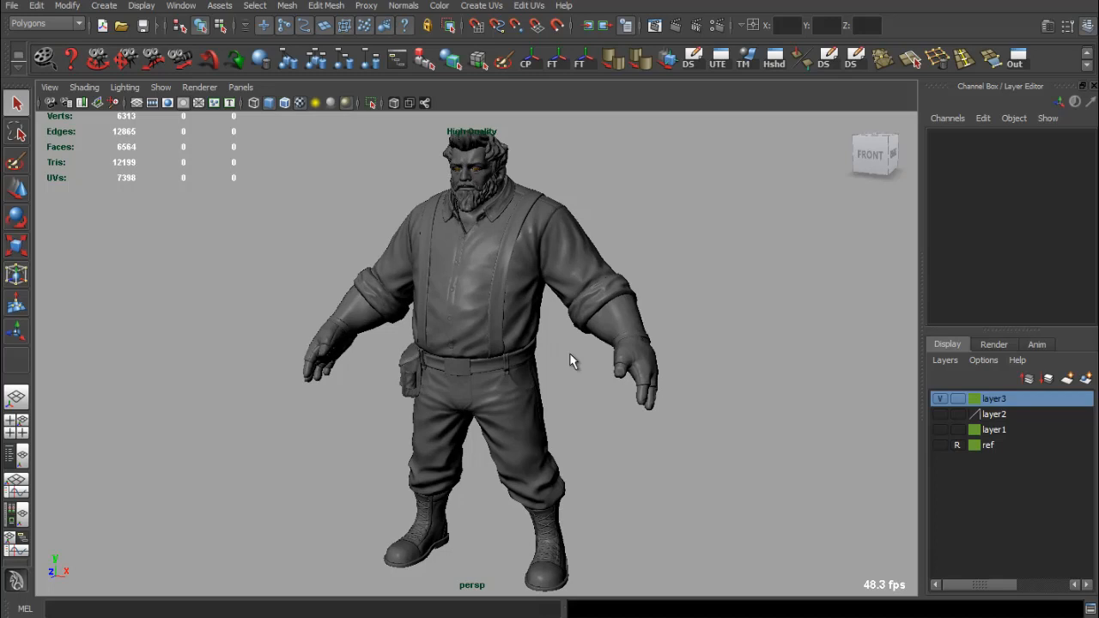
alt+drag(633, 347, 533, 339)
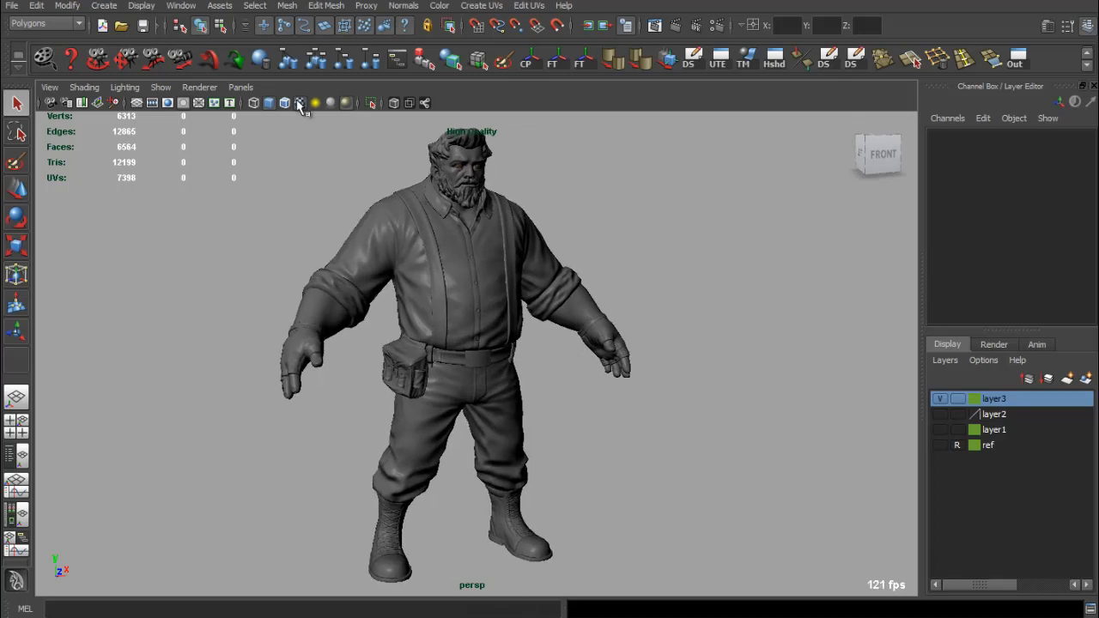